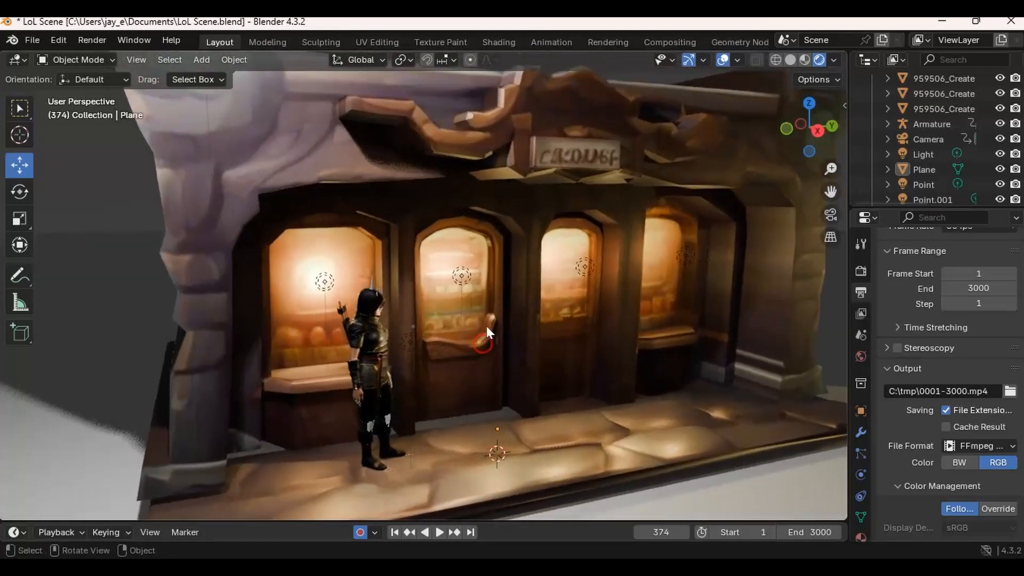
Inspect the finished shop model's mesh in Edit Mode and compare it with the flat reference image of four shops
{"action": "middle_click_drag", "start_coordinate": [411, 181], "coordinate": [402, 228]}
{"action": "left_click", "coordinate": [344, 180]}
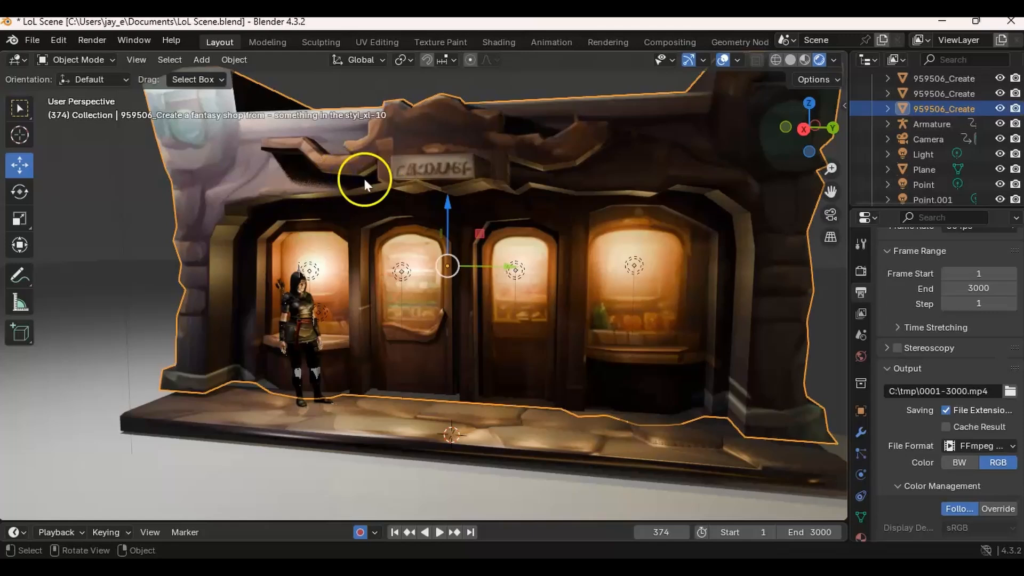
{"action": "key", "text": "Tab"}
{"action": "middle_click_drag", "start_coordinate": [343, 286], "coordinate": [335, 186]}
{"action": "middle_click_drag", "start_coordinate": [403, 237], "coordinate": [539, 302]}
{"action": "scroll", "coordinate": [536, 273], "scroll_direction": "up", "scroll_amount": 3}
{"action": "scroll", "coordinate": [535, 273], "scroll_direction": "down", "scroll_amount": 5}
{"action": "middle_click_drag", "start_coordinate": [655, 265], "coordinate": [667, 178]}
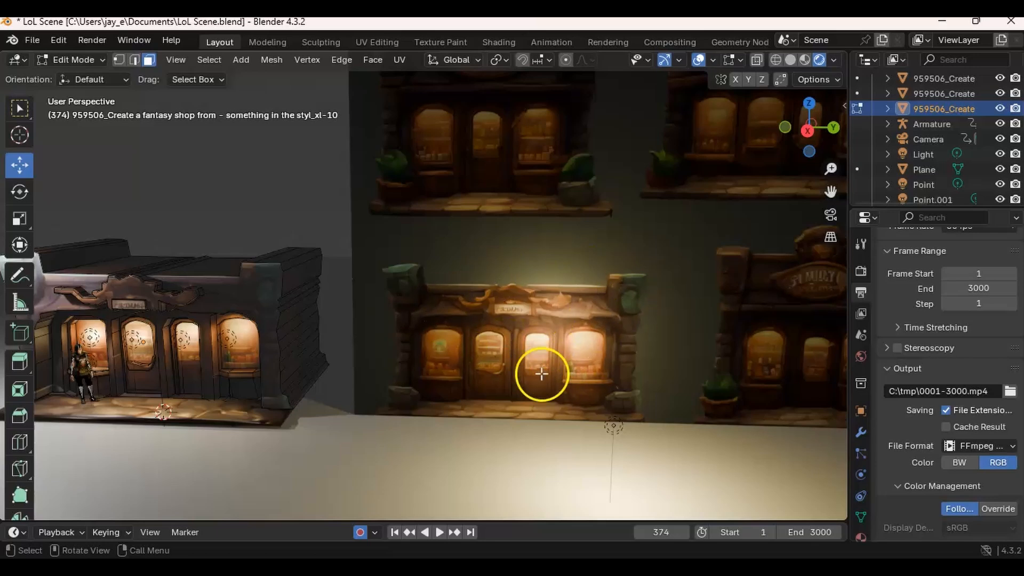
{"action": "scroll", "coordinate": [496, 286], "scroll_direction": "up", "scroll_amount": 2}
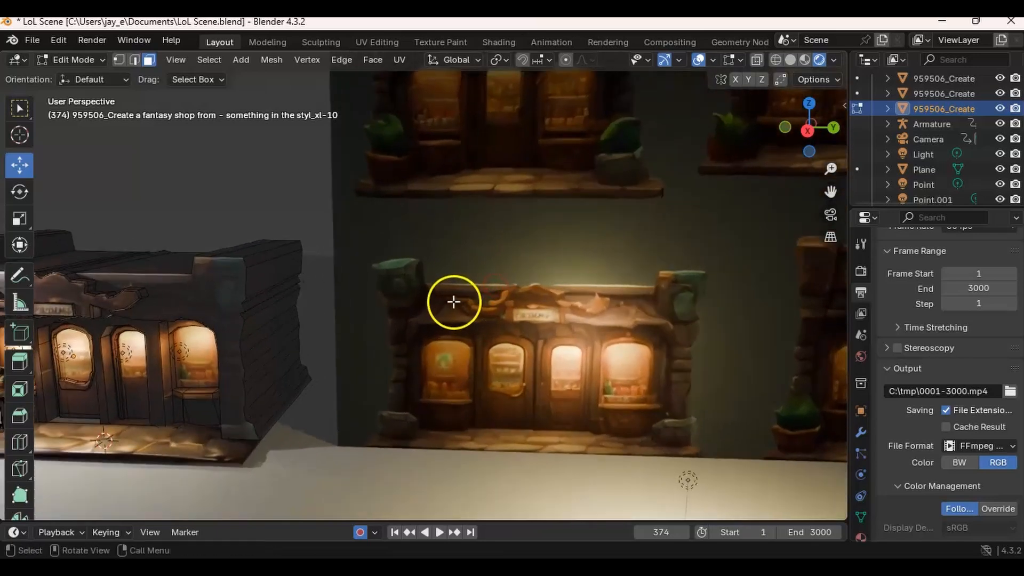
{"action": "scroll", "coordinate": [466, 247], "scroll_direction": "down", "scroll_amount": 2}
{"action": "middle_click_drag", "start_coordinate": [466, 247], "coordinate": [549, 288]}
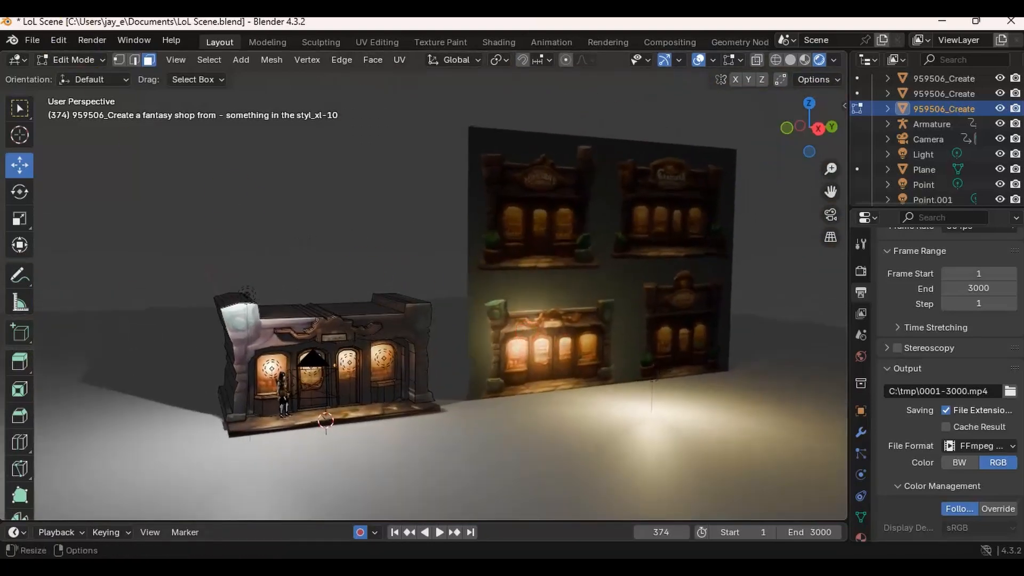
Save LoL Scene.blend and start a new General file
{"action": "left_click", "coordinate": [32, 41]}
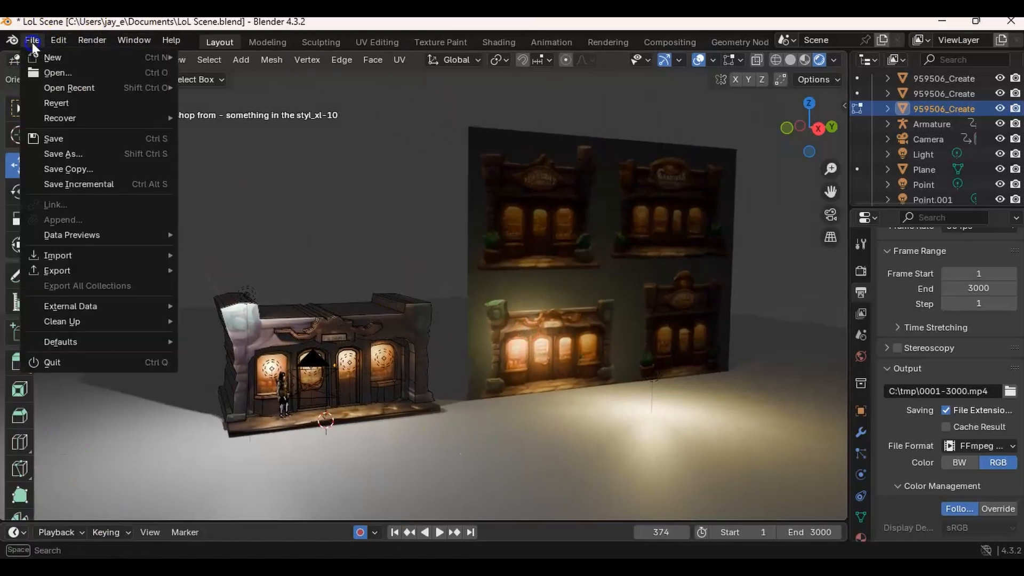
{"action": "left_click", "coordinate": [70, 142]}
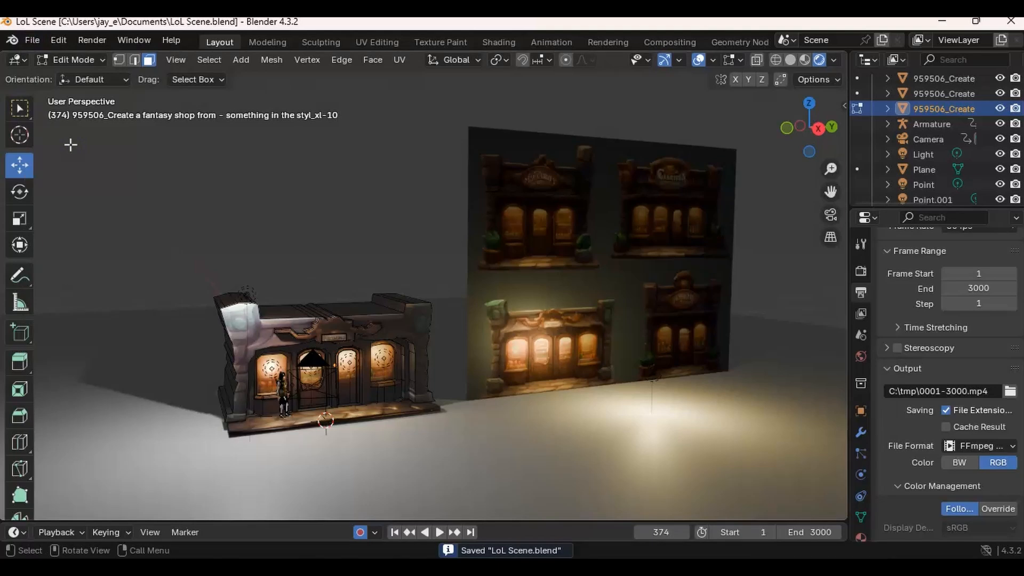
{"action": "left_click", "coordinate": [33, 42]}
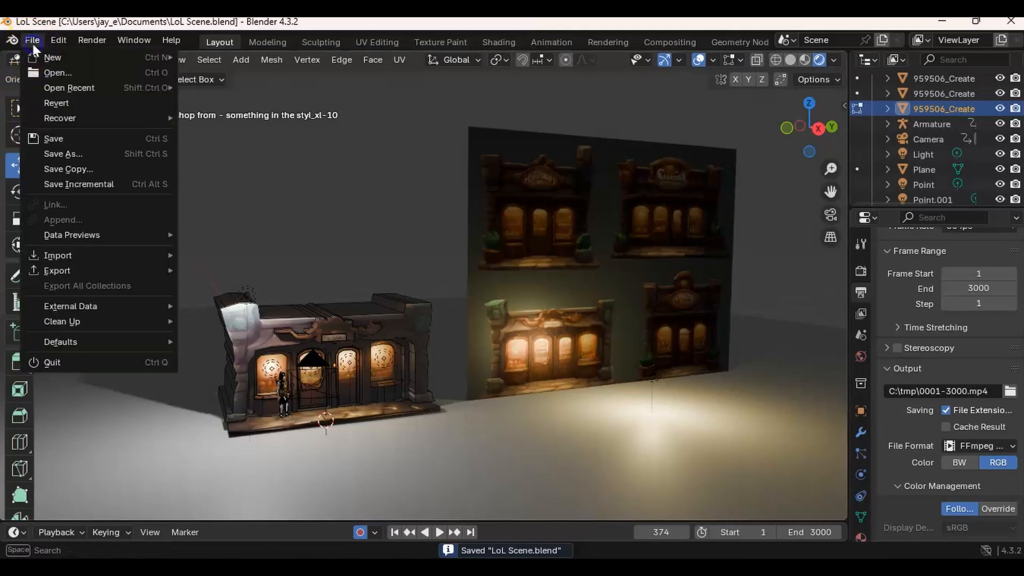
{"action": "mouse_move", "coordinate": [47, 57]}
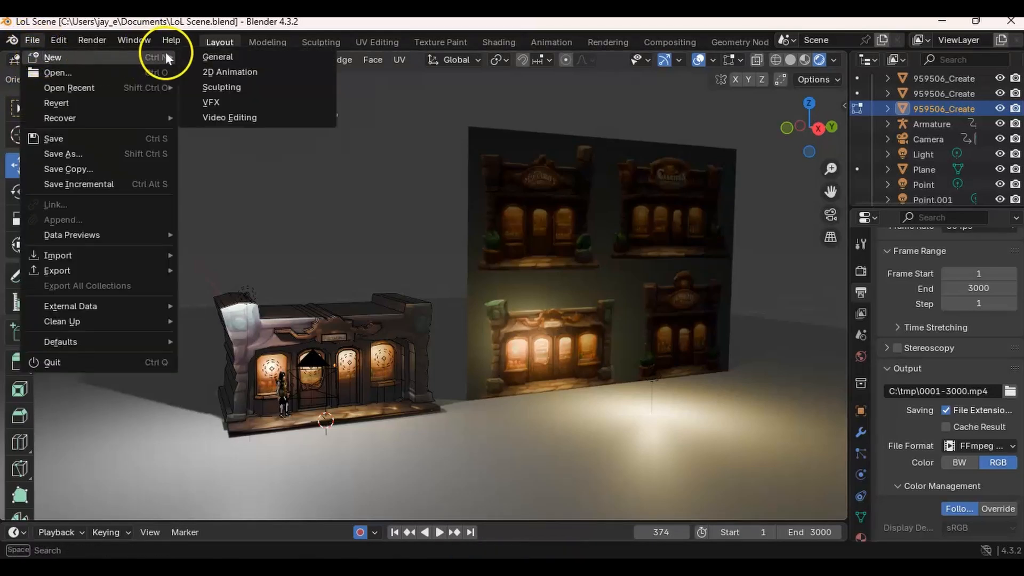
{"action": "left_click", "coordinate": [198, 56]}
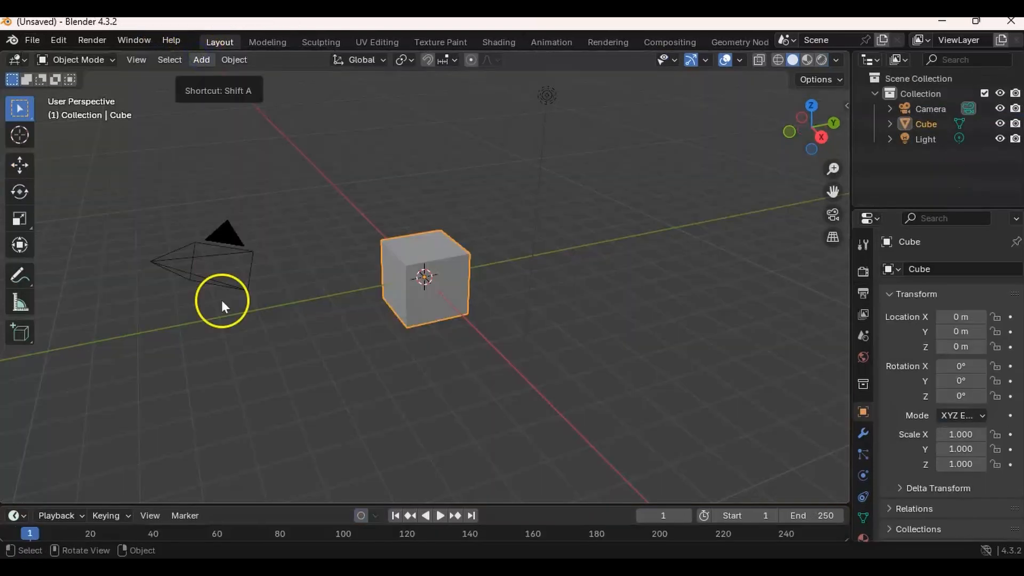
Delete the default cube from the new scene
{"action": "left_click", "coordinate": [532, 230]}
{"action": "middle_click_drag", "start_coordinate": [424, 271], "coordinate": [404, 261]}
{"action": "left_click", "coordinate": [444, 282]}
{"action": "key", "text": "x"}
{"action": "left_click", "coordinate": [407, 280]}
{"action": "middle_click_drag", "start_coordinate": [497, 143], "coordinate": [454, 231]}
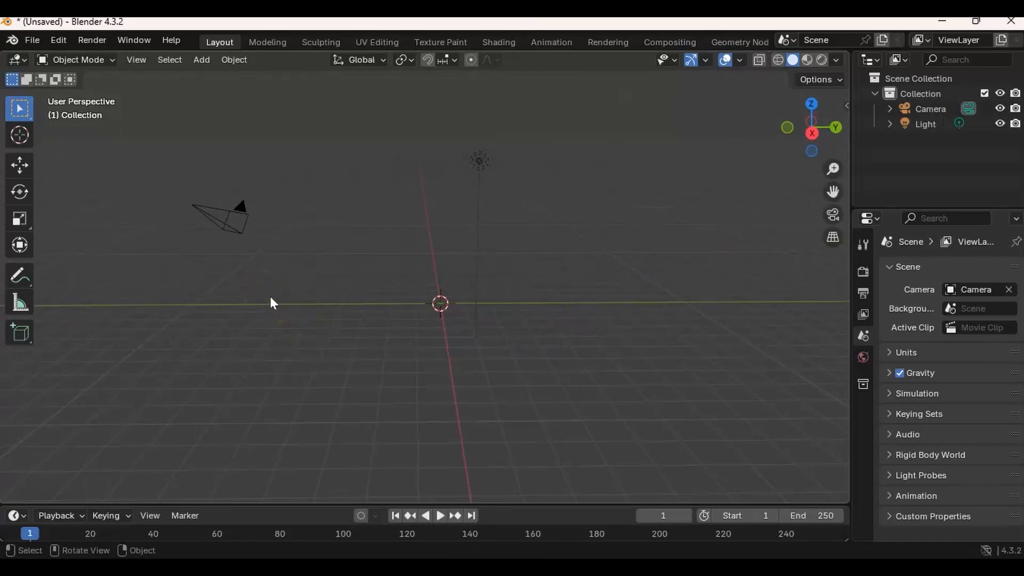
Start adding an image as a mesh plane to the empty scene
{"action": "middle_click_drag", "start_coordinate": [470, 128], "coordinate": [491, 115]}
{"action": "middle_click_drag", "start_coordinate": [402, 195], "coordinate": [392, 230]}
{"action": "key", "text": "shift"}
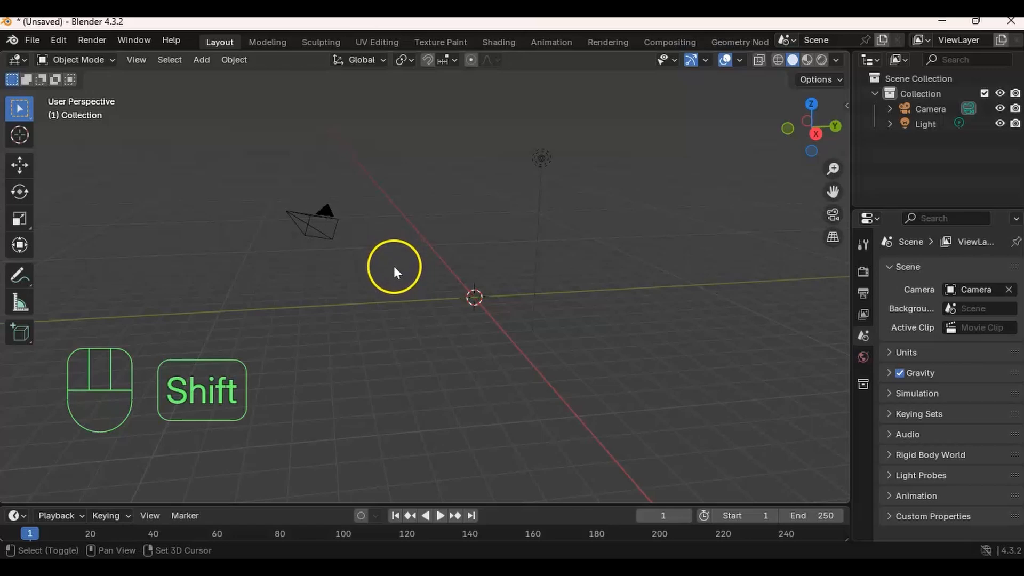
{"action": "key", "text": "shift+a"}
{"action": "mouse_move", "coordinate": [354, 352]}
{"action": "mouse_move", "coordinate": [333, 422]}
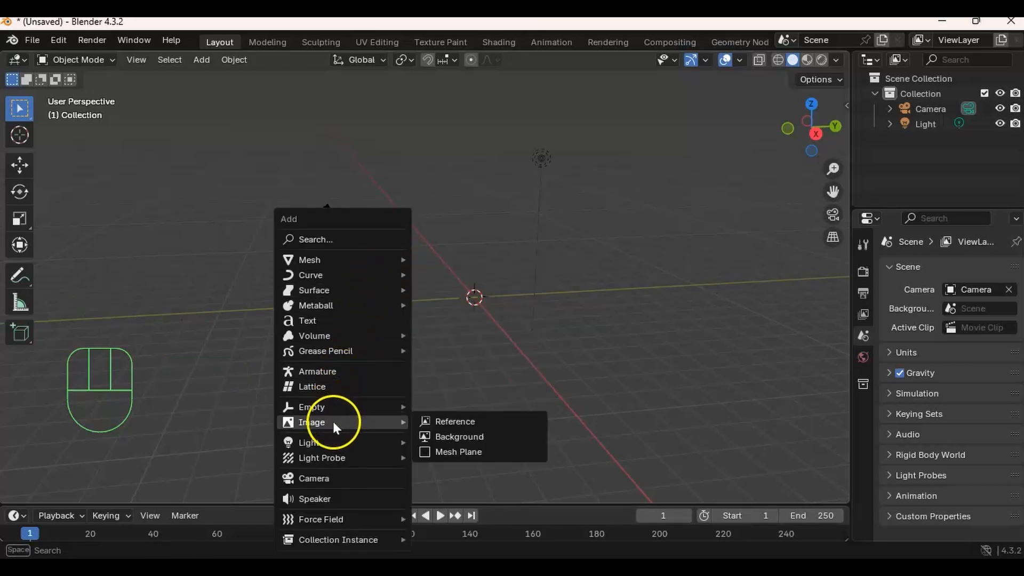
{"action": "left_click", "coordinate": [465, 451]}
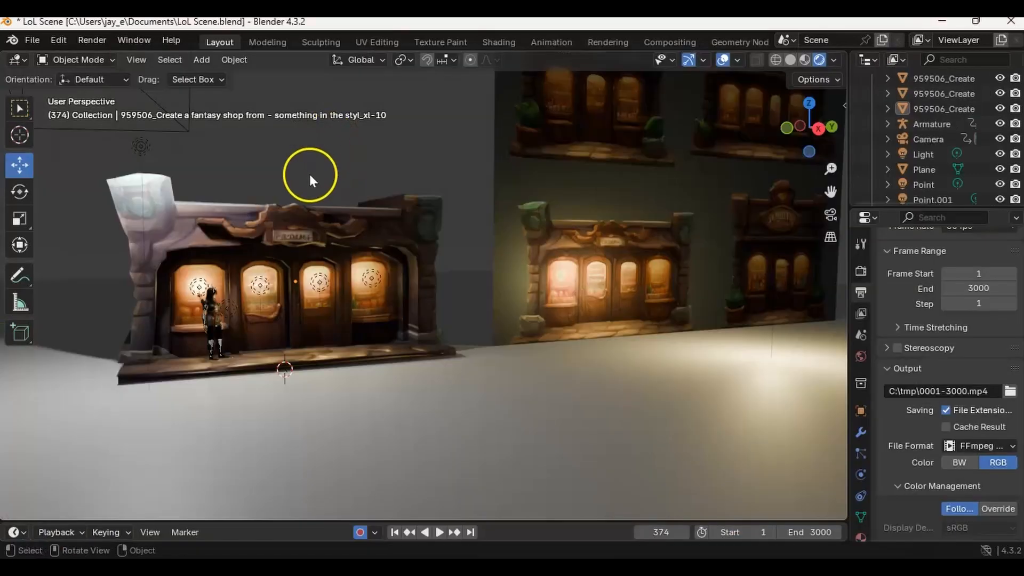
Examine the shop front's windows, doors and side walls in Edit Mode in the LoL Scene file
{"action": "middle_click_drag", "start_coordinate": [308, 171], "coordinate": [400, 155]}
{"action": "middle_click_drag", "start_coordinate": [376, 251], "coordinate": [388, 204]}
{"action": "left_click", "coordinate": [389, 204]}
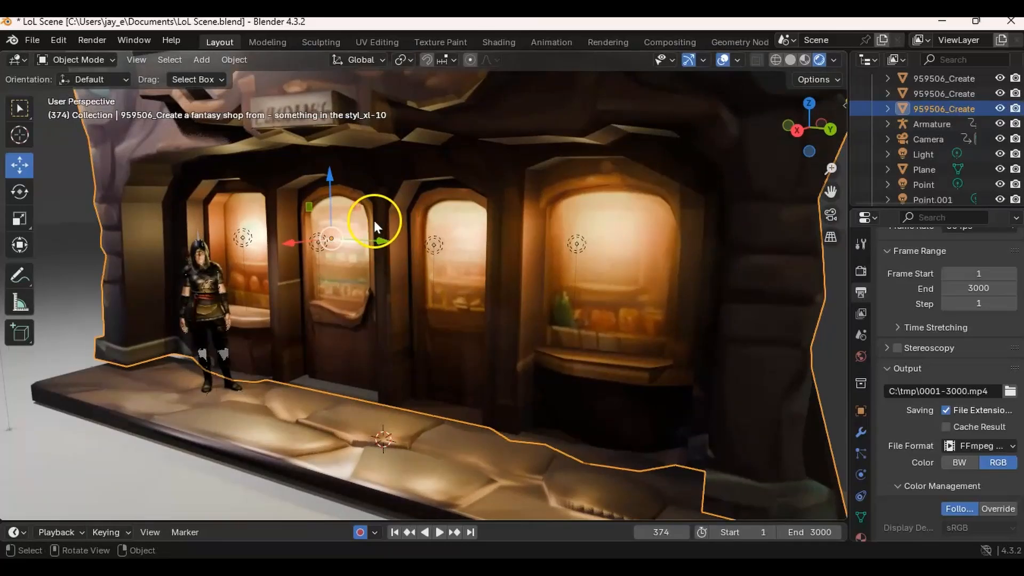
{"action": "key", "text": "Tab"}
{"action": "scroll", "coordinate": [342, 203], "scroll_direction": "up", "scroll_amount": 5}
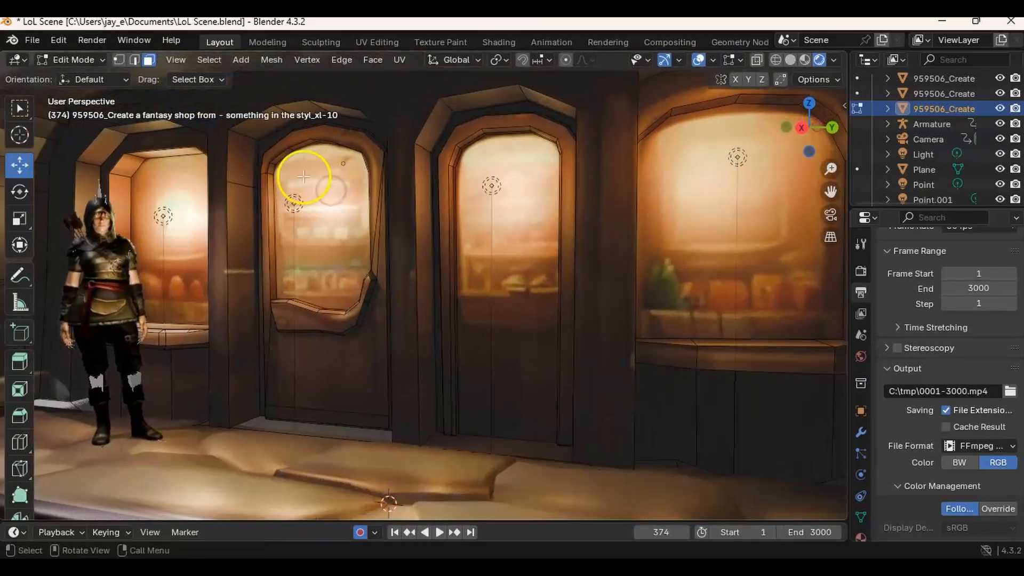
{"action": "middle_click_drag", "start_coordinate": [304, 177], "coordinate": [329, 202]}
{"action": "scroll", "coordinate": [469, 347], "scroll_direction": "down", "scroll_amount": 6}
{"action": "middle_click_drag", "start_coordinate": [469, 347], "coordinate": [357, 283], "text": "shift"}
{"action": "middle_click_drag", "start_coordinate": [561, 306], "coordinate": [684, 315]}
{"action": "middle_click_drag", "start_coordinate": [476, 293], "coordinate": [515, 275]}
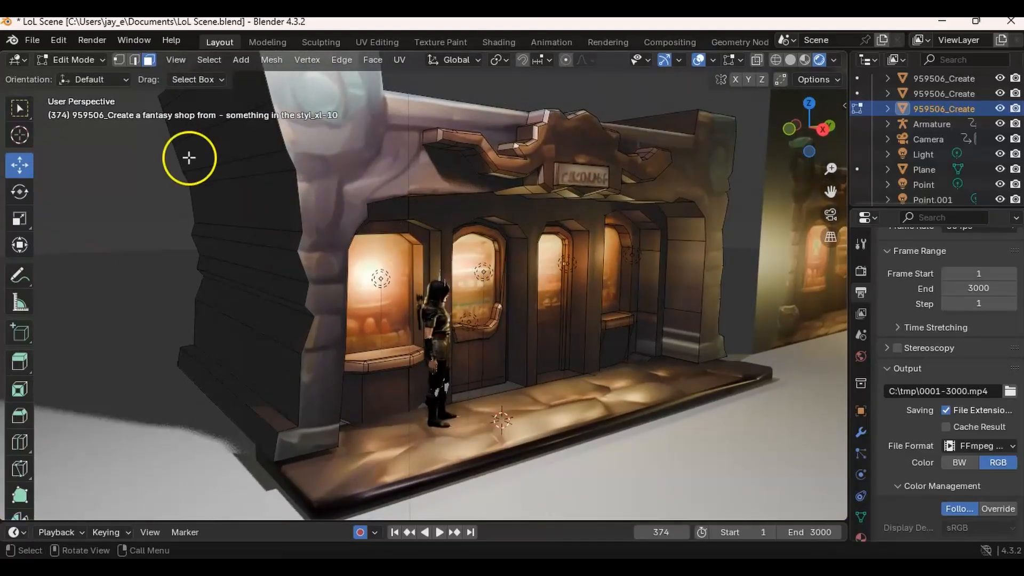
Create a new General file, saving the changes to LoL Scene.blend
{"action": "left_click", "coordinate": [32, 41]}
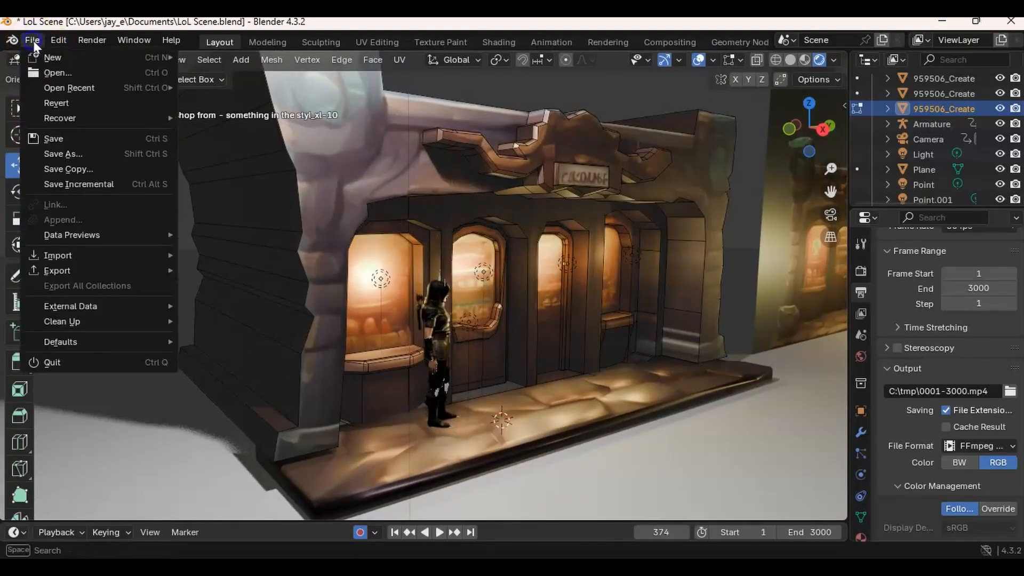
{"action": "mouse_move", "coordinate": [41, 56]}
{"action": "left_click", "coordinate": [211, 60]}
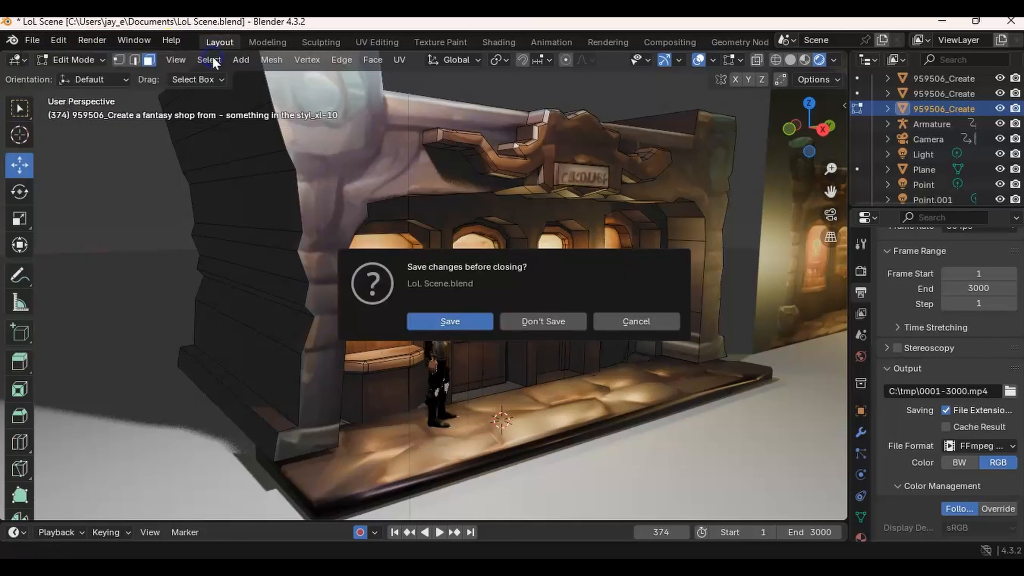
{"action": "left_click", "coordinate": [470, 321]}
Delete the default cube, keeping the camera and light
{"action": "middle_click_drag", "start_coordinate": [413, 258], "coordinate": [481, 271]}
{"action": "left_click", "coordinate": [458, 277]}
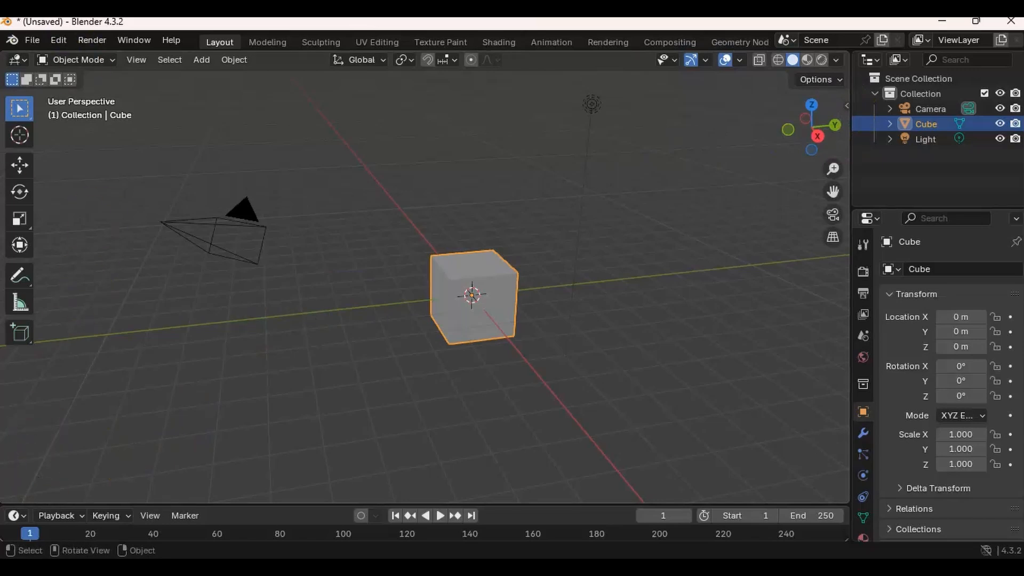
{"action": "left_click", "coordinate": [483, 165]}
{"action": "middle_click_drag", "start_coordinate": [483, 164], "coordinate": [487, 266]}
{"action": "left_click", "coordinate": [488, 273]}
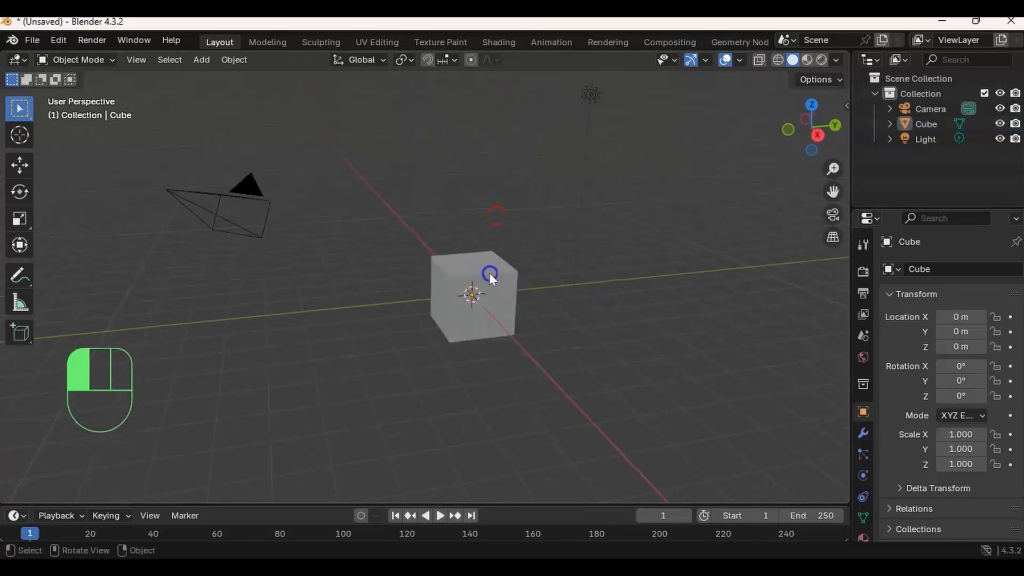
{"action": "key", "text": "Delete"}
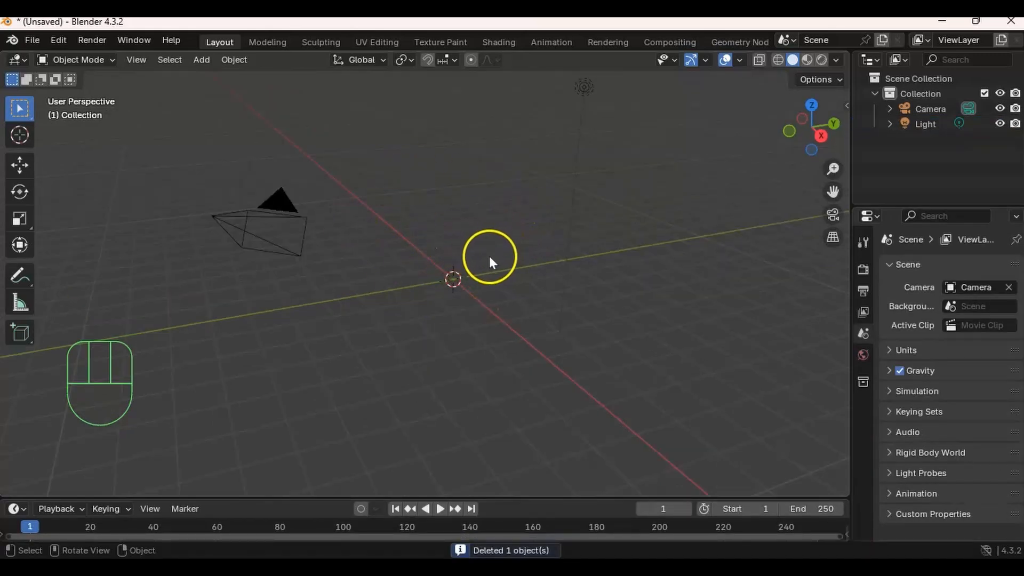
Import "959506_Create a fantasy shop from - something in the styl_xl-1024-v1-0.png" from the Desktop as an image mesh plane
{"action": "key", "text": "shift+a"}
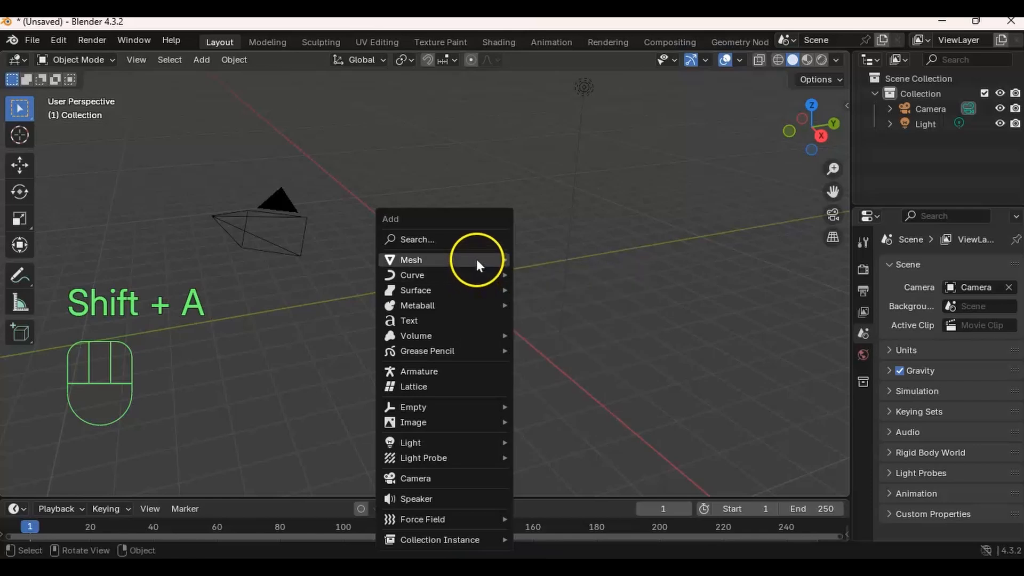
{"action": "mouse_move", "coordinate": [437, 422]}
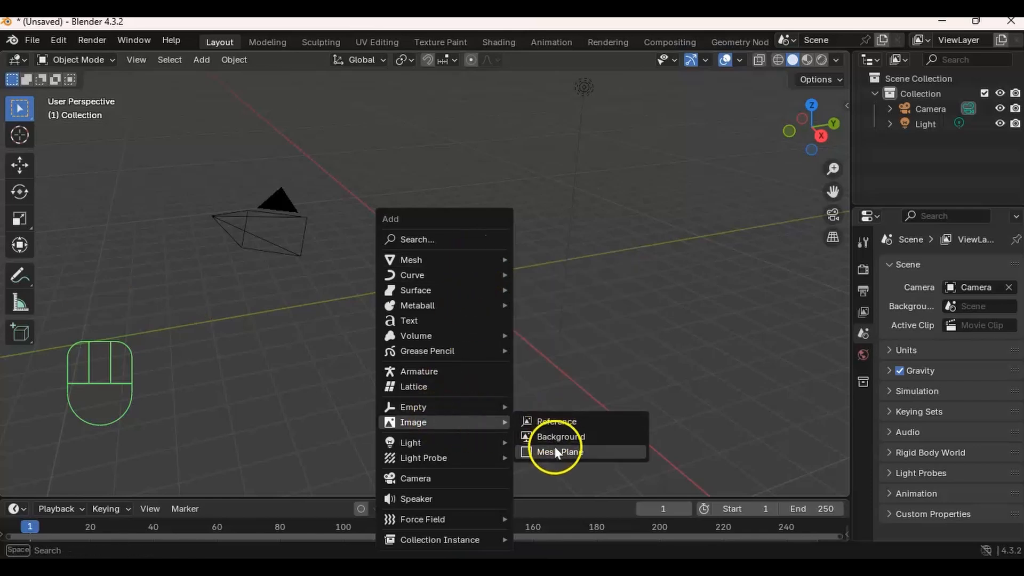
{"action": "left_click", "coordinate": [555, 450]}
{"action": "left_click", "coordinate": [191, 167]}
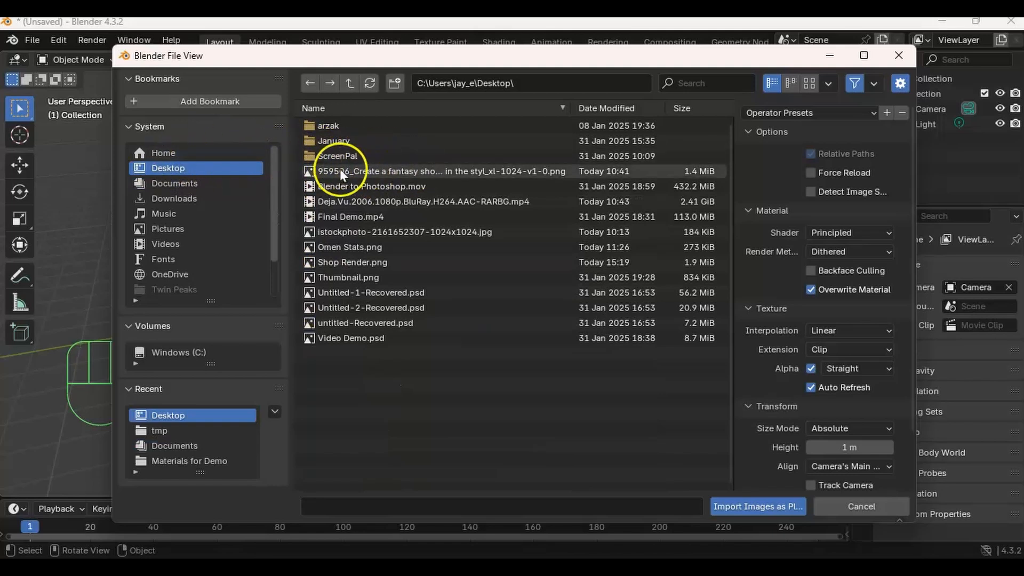
{"action": "left_click", "coordinate": [383, 169]}
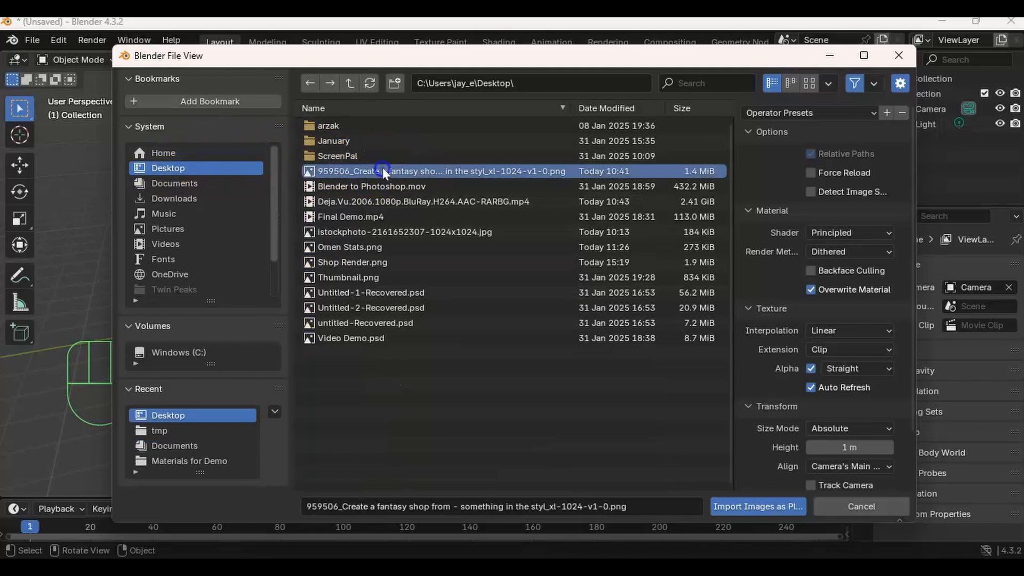
{"action": "left_click", "coordinate": [740, 504]}
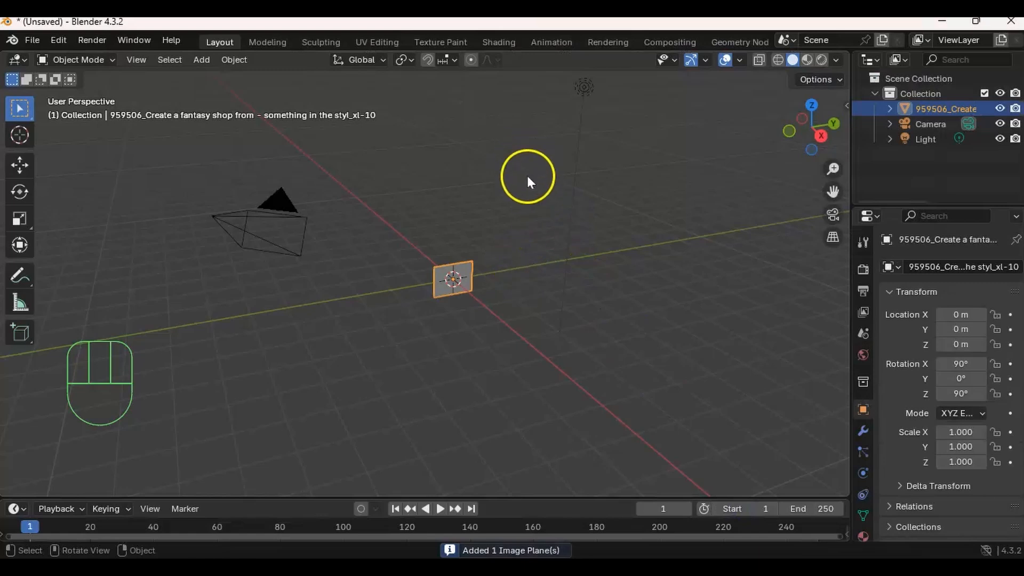
Show the image plane's texture in Material Preview shading and scale the plane up about 10.4 times
{"action": "middle_click_drag", "start_coordinate": [527, 177], "coordinate": [496, 167]}
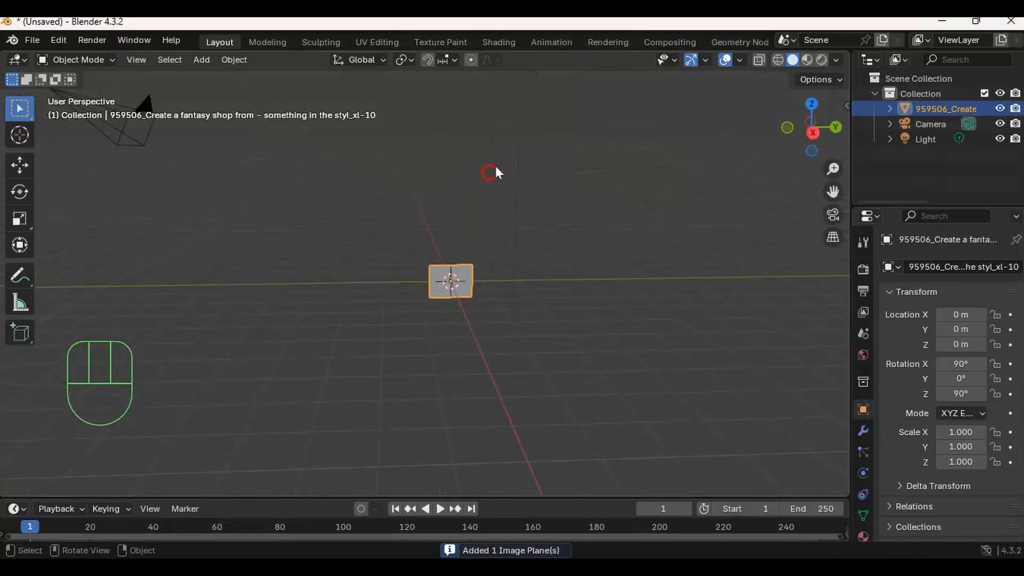
{"action": "left_click", "coordinate": [807, 61]}
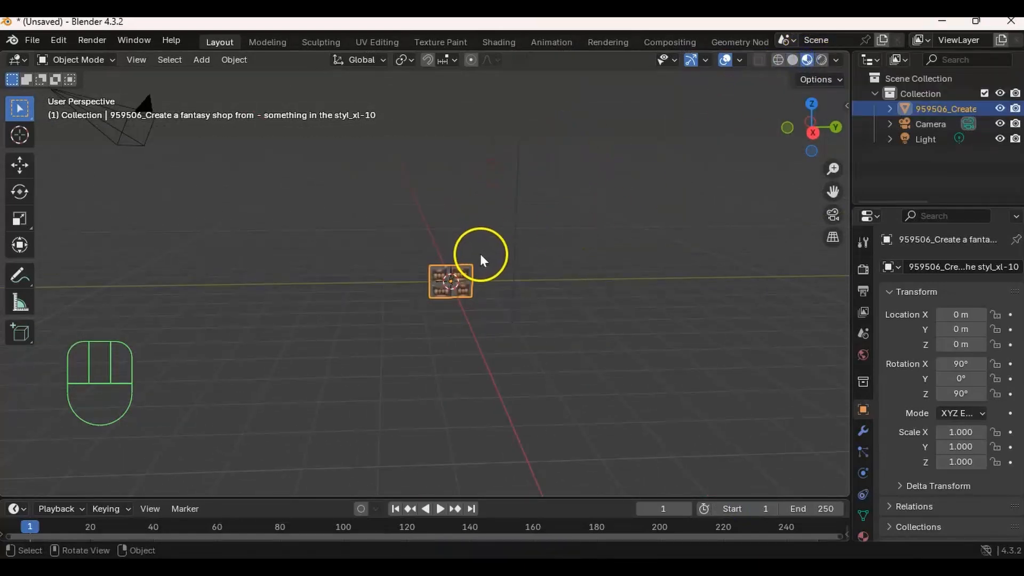
{"action": "key", "text": "s"}
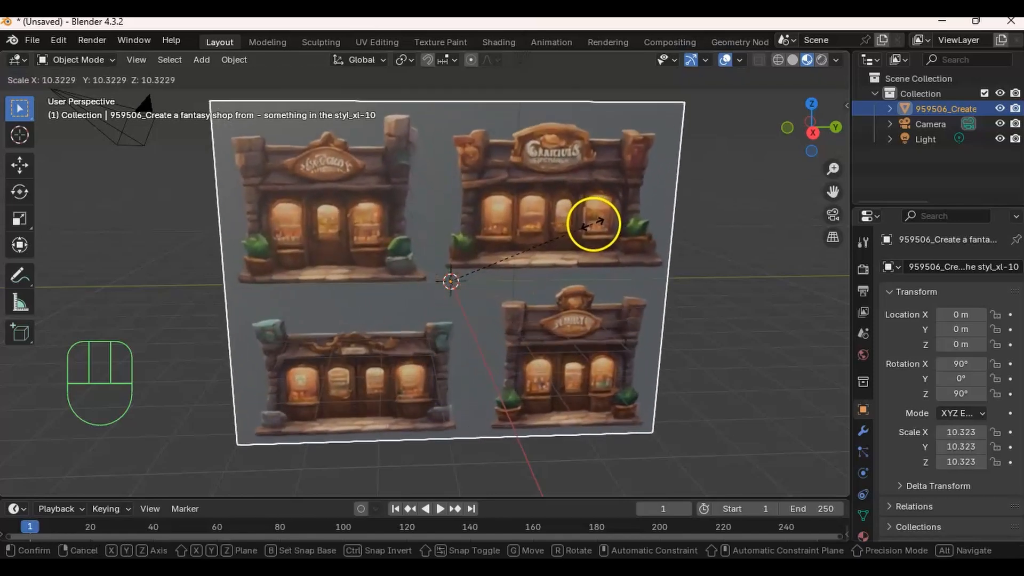
{"action": "left_click", "coordinate": [591, 222]}
Raise the image plane along Z to about 4.9 m with the Move tool
{"action": "middle_click_drag", "start_coordinate": [556, 238], "coordinate": [234, 162], "text": "ctrl"}
{"action": "left_click", "coordinate": [19, 163]}
{"action": "left_click_drag", "start_coordinate": [430, 244], "coordinate": [430, 160]}
{"action": "middle_click_drag", "start_coordinate": [488, 215], "coordinate": [414, 169], "text": "alt"}
{"action": "left_click_drag", "start_coordinate": [418, 141], "coordinate": [418, 126]}
{"action": "middle_click_drag", "start_coordinate": [418, 128], "coordinate": [470, 196]}
{"action": "middle_click_drag", "start_coordinate": [469, 197], "coordinate": [524, 231], "text": "shift"}
Enlarge the image plane to a scale of about 12.54 and raise it to about 5.86 m on Z
{"action": "key", "text": "s"}
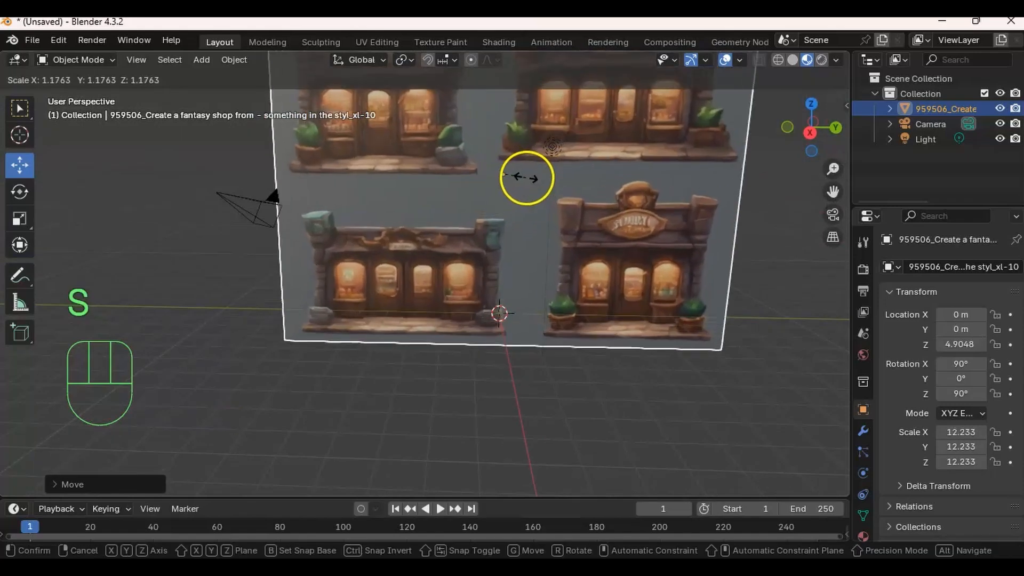
{"action": "left_click", "coordinate": [527, 176]}
{"action": "left_click_drag", "start_coordinate": [504, 153], "coordinate": [500, 122]}
{"action": "middle_click_drag", "start_coordinate": [500, 122], "coordinate": [534, 222], "text": "shift"}
Add a cube, raise it to about 1 m on Z and view it in Right Orthographic
{"action": "key", "text": "shift+a"}
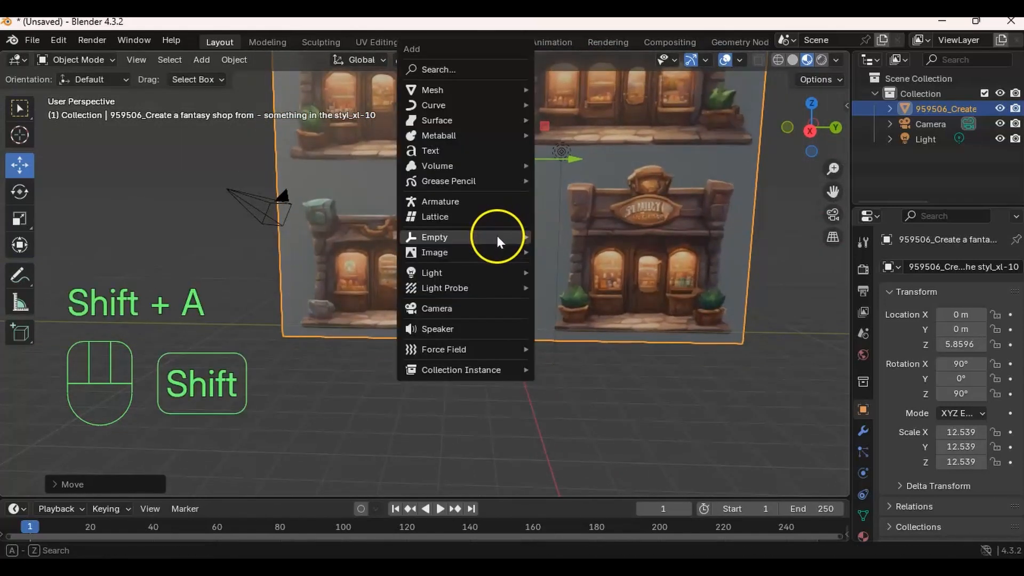
{"action": "mouse_move", "coordinate": [464, 89]}
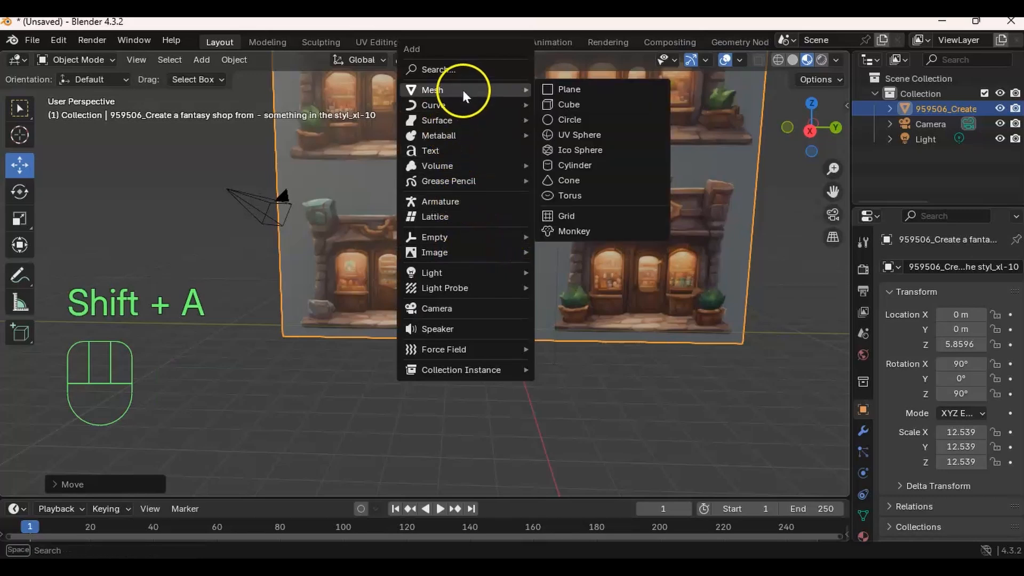
{"action": "left_click", "coordinate": [552, 104]}
{"action": "middle_click_drag", "start_coordinate": [499, 294], "coordinate": [470, 275], "text": "alt"}
{"action": "left_click_drag", "start_coordinate": [404, 263], "coordinate": [405, 239]}
{"action": "middle_click_drag", "start_coordinate": [356, 253], "coordinate": [544, 244]}
{"action": "left_click", "coordinate": [431, 284]}
{"action": "middle_click_drag", "start_coordinate": [556, 278], "coordinate": [545, 293], "text": "shift"}
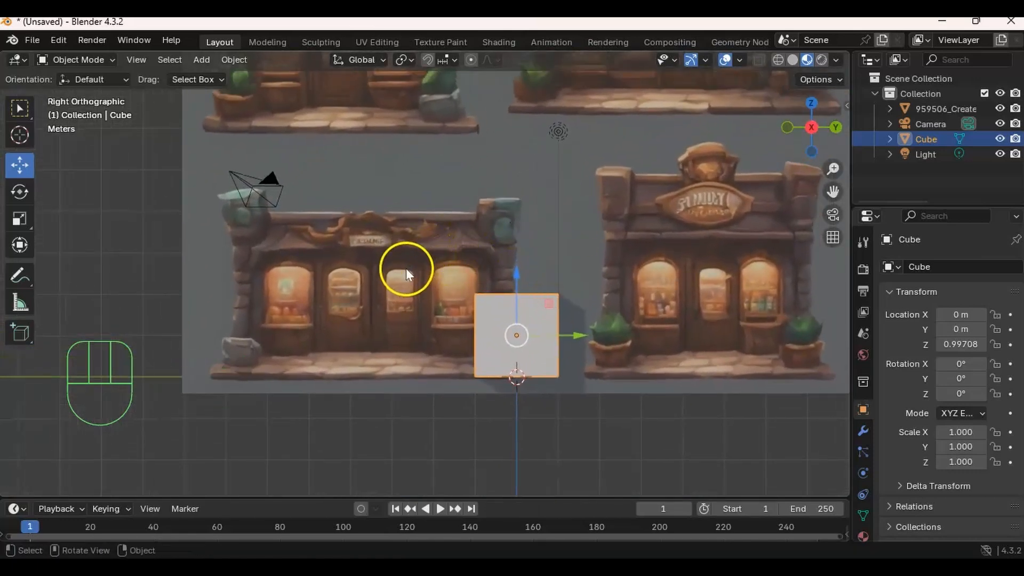
Move the cube over the image's lower-left shop, to about Y -1.88 m and Z 1.56 m, and delete it
{"action": "left_click_drag", "start_coordinate": [564, 333], "coordinate": [414, 318]}
{"action": "left_click_drag", "start_coordinate": [366, 293], "coordinate": [360, 263]}
{"action": "left_click_drag", "start_coordinate": [412, 307], "coordinate": [484, 303]}
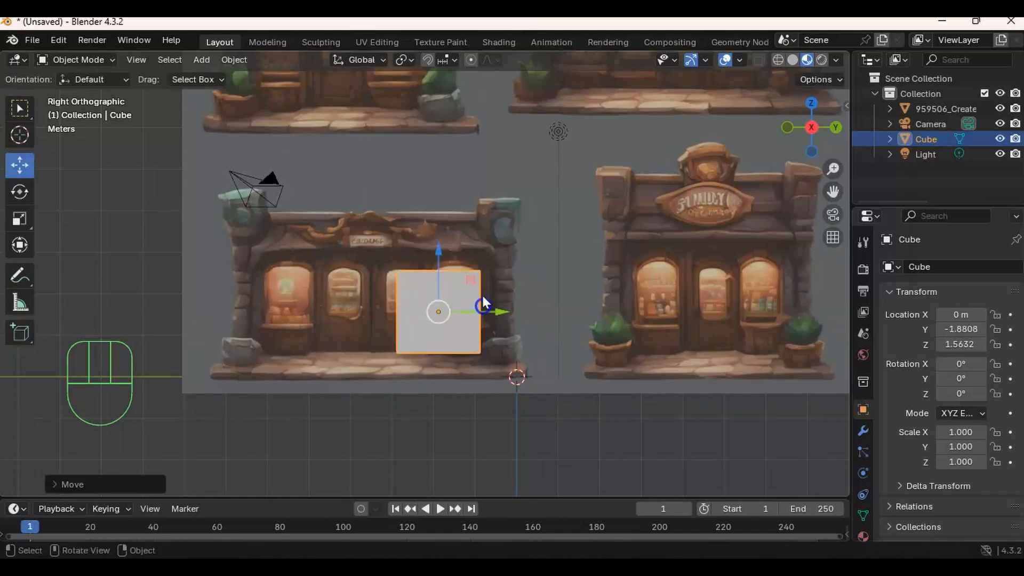
{"action": "key", "text": "Delete"}
Move the image plane along Y to about 3.41 m so its lower-left shop sits over the world origin
{"action": "left_click", "coordinate": [468, 297]}
{"action": "left_click_drag", "start_coordinate": [571, 130], "coordinate": [722, 146]}
{"action": "middle_click_drag", "start_coordinate": [587, 224], "coordinate": [562, 346], "text": "ctrl"}
{"action": "middle_click_drag", "start_coordinate": [591, 265], "coordinate": [530, 290], "text": "shift"}
{"action": "scroll", "coordinate": [555, 282], "scroll_direction": "up", "scroll_amount": 3}
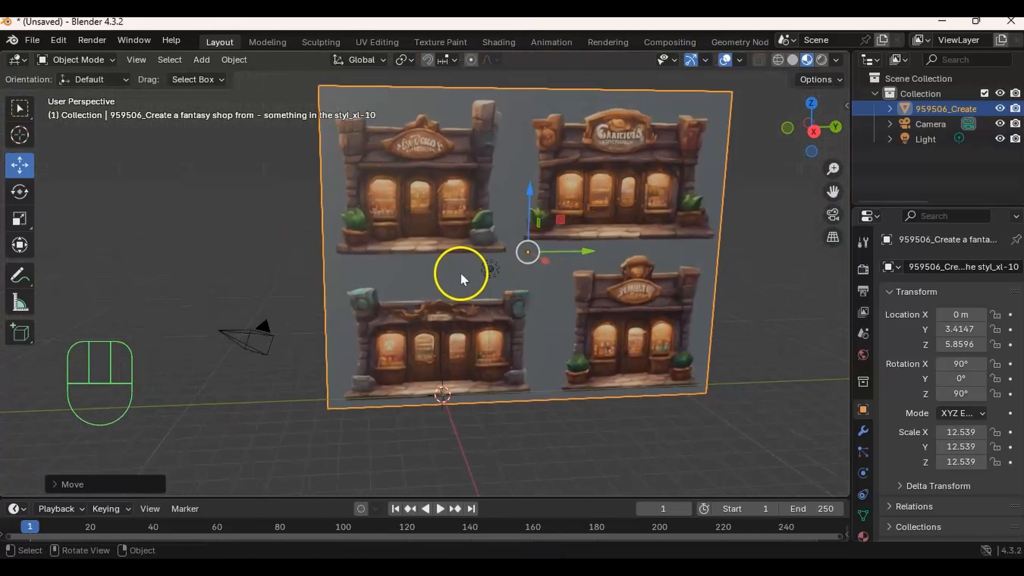
Enter Edit Mode on the image plane and add a horizontal loop cut between the upper and lower rows of shops
{"action": "middle_click_drag", "start_coordinate": [405, 142], "coordinate": [506, 268], "text": "shift"}
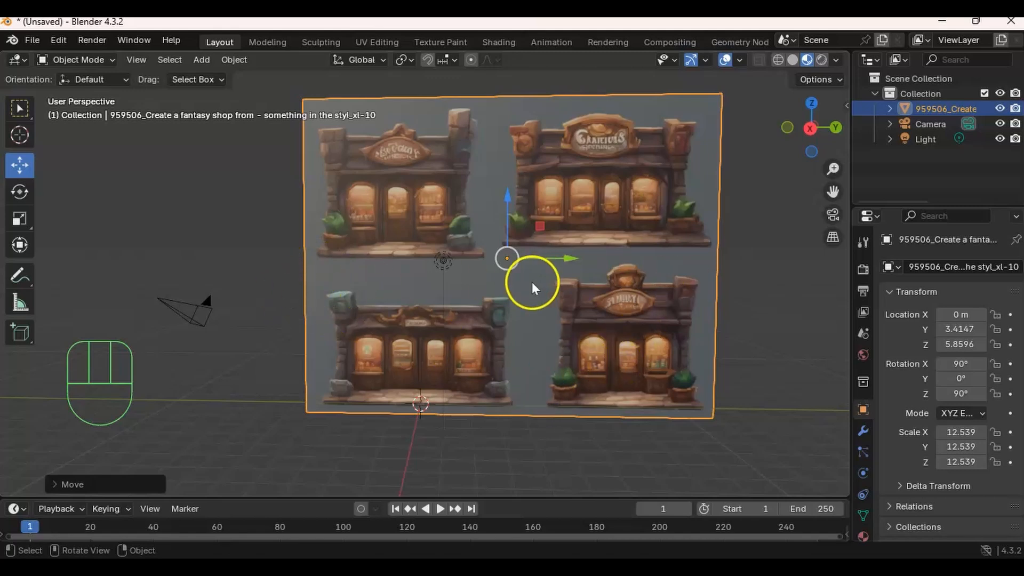
{"action": "mouse_move", "coordinate": [523, 315]}
{"action": "middle_mouse_down"}
{"action": "mouse_move", "coordinate": [544, 317]}
{"action": "mouse_move", "coordinate": [528, 318]}
{"action": "middle_mouse_up"}
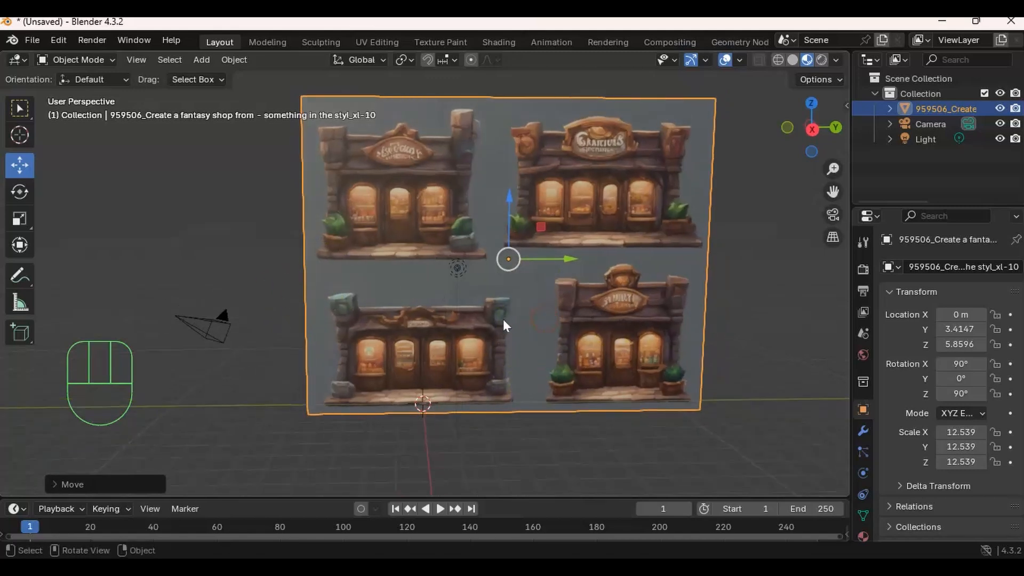
{"action": "key", "text": "Tab"}
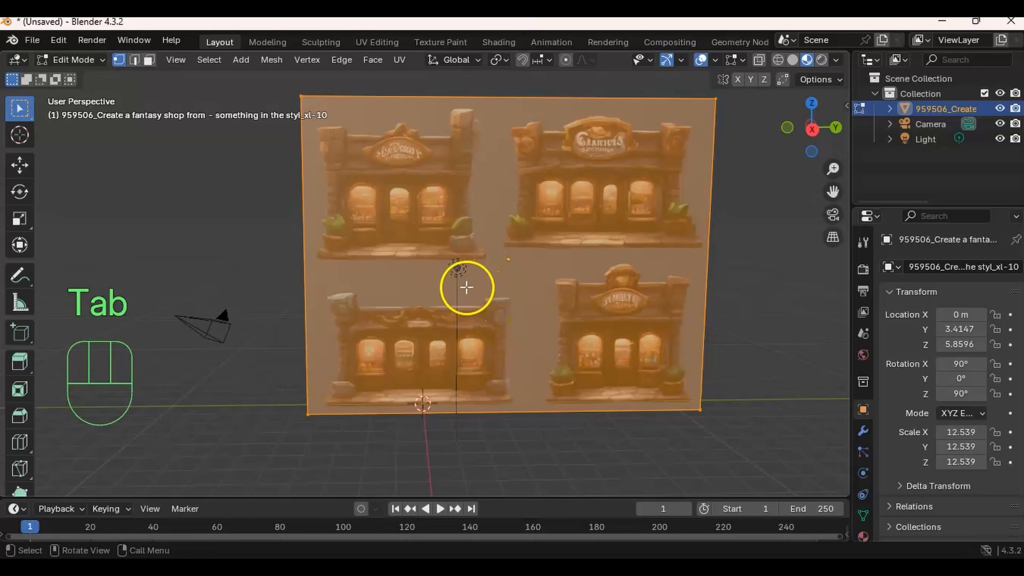
{"action": "key", "text": "ctrl"}
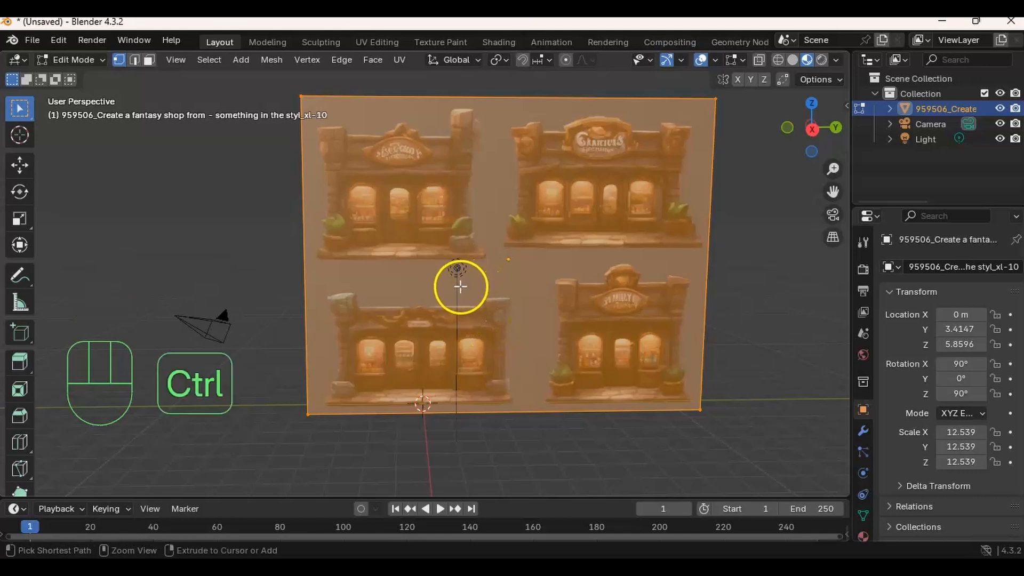
{"action": "key", "text": "ctrl+r"}
{"action": "left_click", "coordinate": [305, 274]}
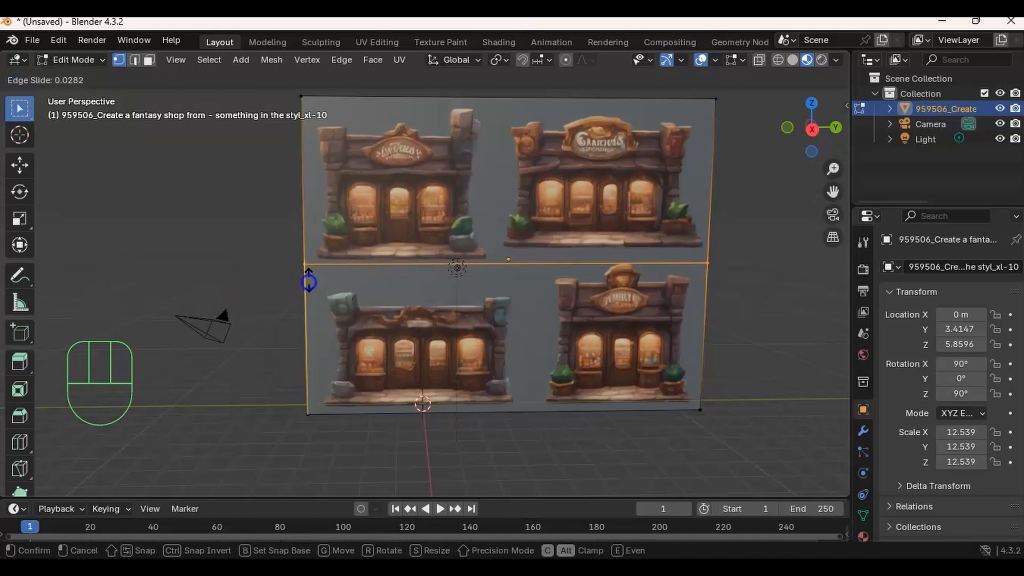
{"action": "left_click", "coordinate": [379, 263]}
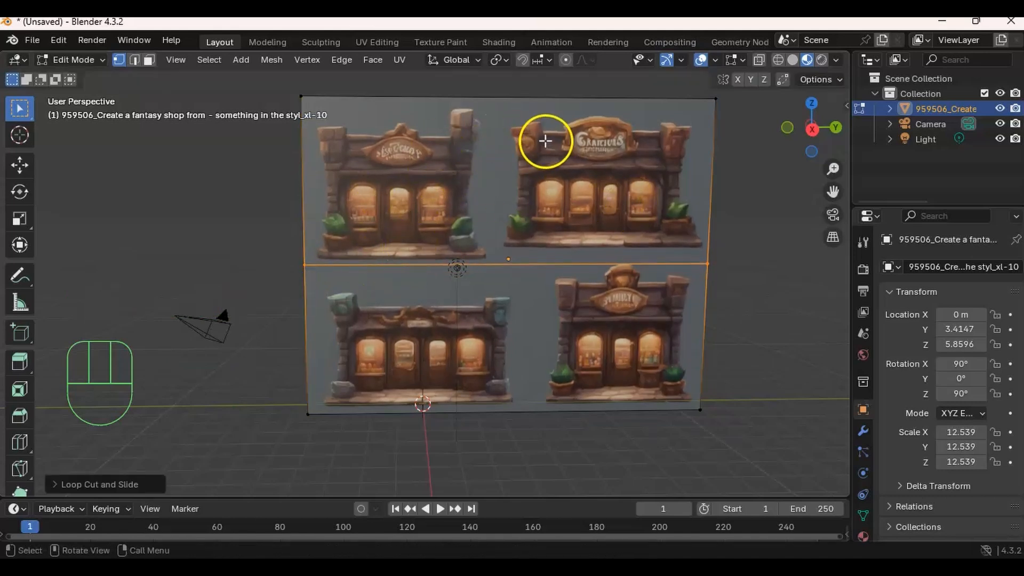
Enable Correct Face Attributes in the transform options
{"action": "left_click", "coordinate": [836, 61]}
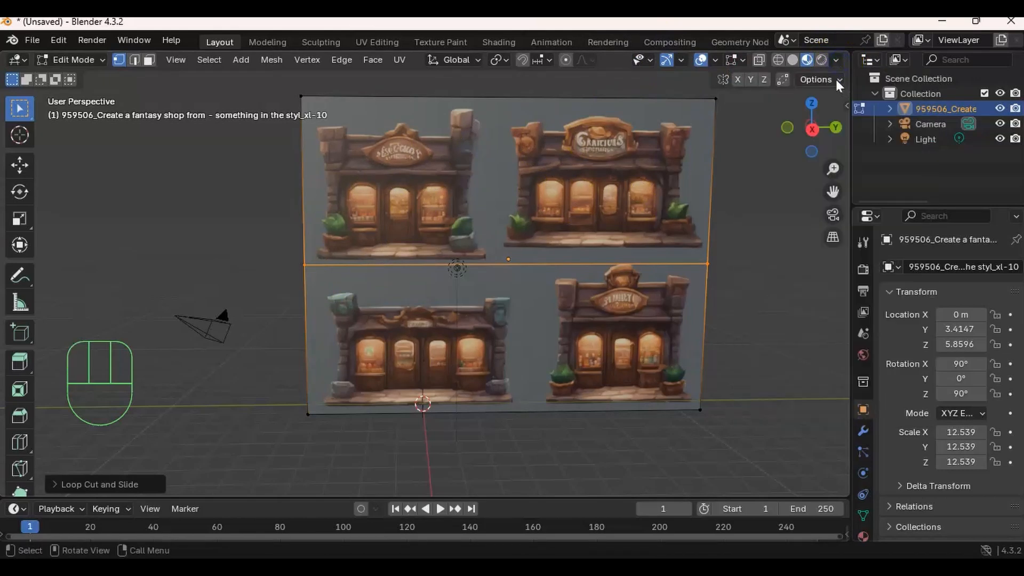
{"action": "left_click", "coordinate": [838, 79]}
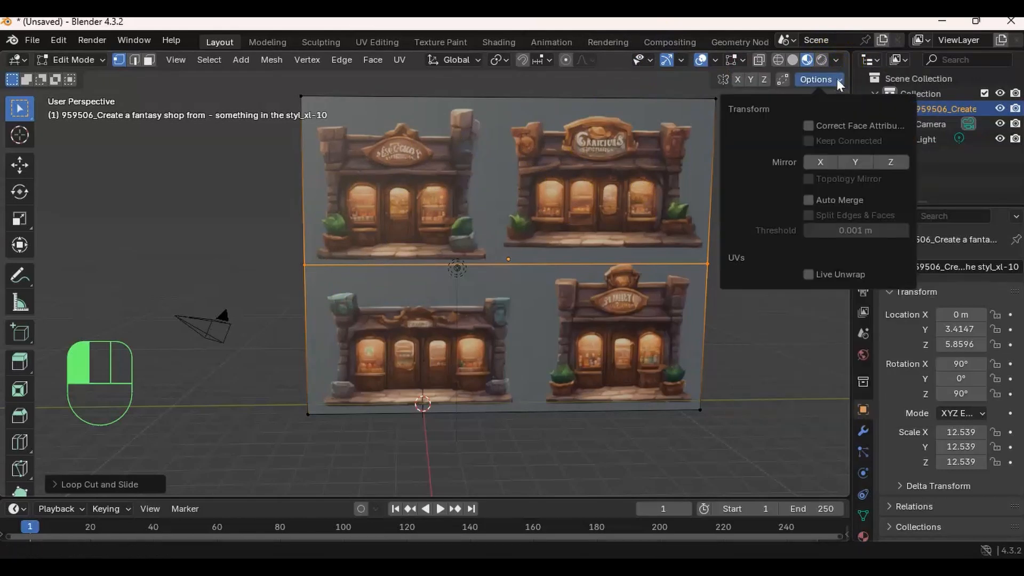
{"action": "left_click", "coordinate": [809, 126]}
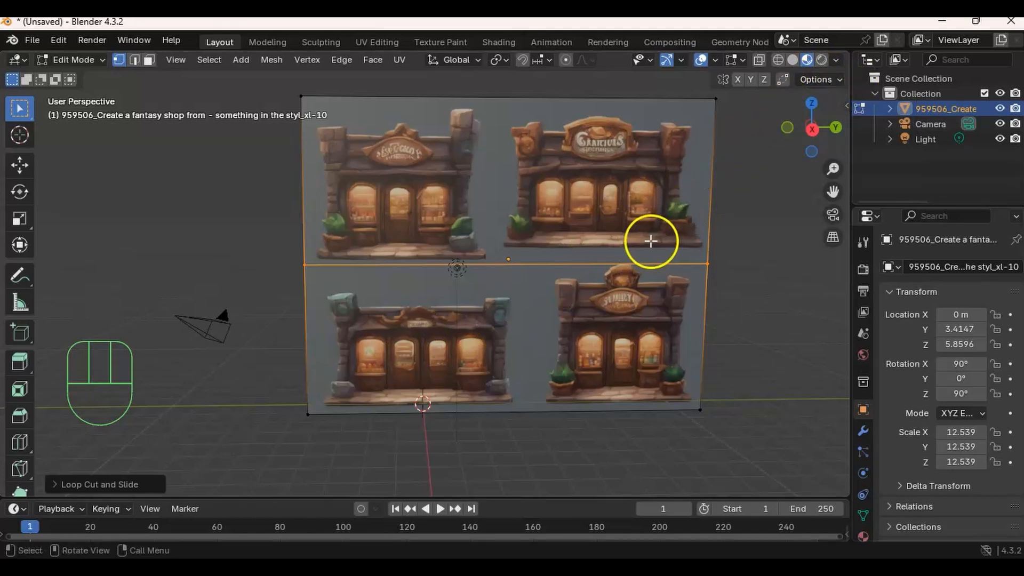
Add a vertical loop cut through the image plane just past the right edge of the lower-left shop
{"action": "middle_click_drag", "start_coordinate": [594, 245], "coordinate": [523, 282]}
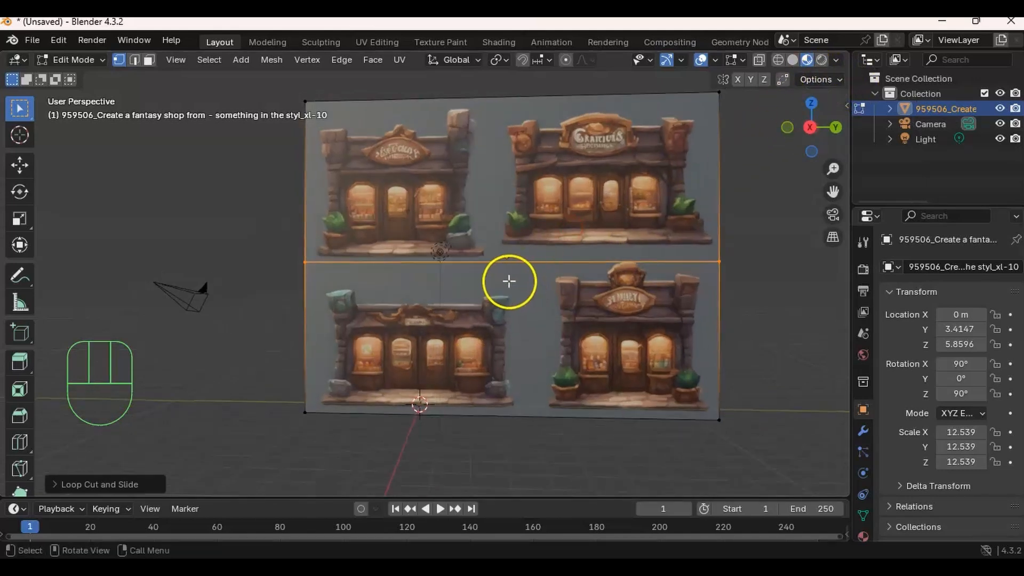
{"action": "key", "text": "ctrl+r"}
{"action": "left_click", "coordinate": [530, 263]}
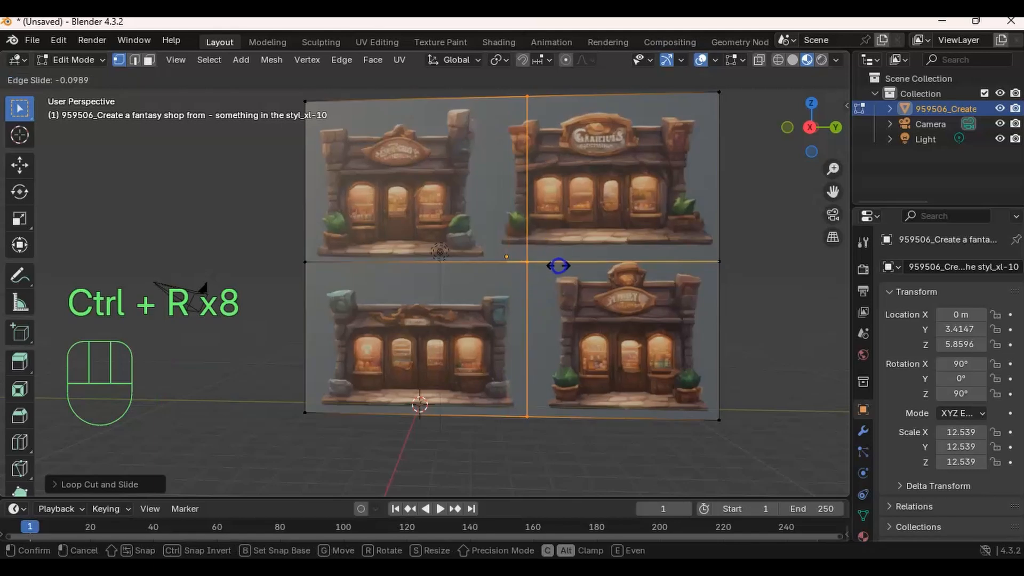
{"action": "left_click", "coordinate": [555, 265]}
Delete the faces holding the two upper shops and the lower-right shop, keeping only the lower-left shop's face
{"action": "middle_click_drag", "start_coordinate": [548, 264], "coordinate": [485, 283]}
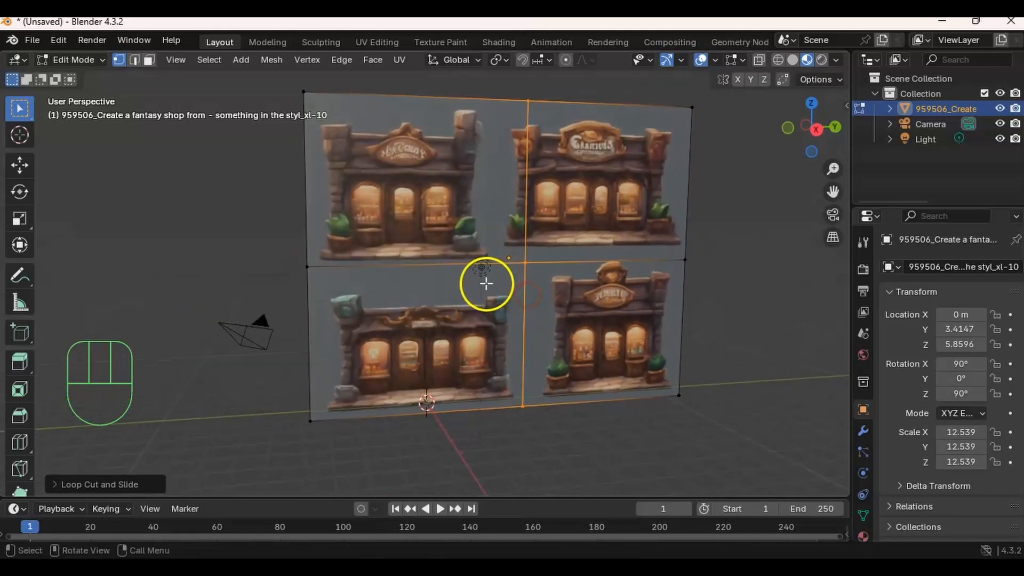
{"action": "key", "text": "2"}
{"action": "key", "text": "3"}
{"action": "left_click", "coordinate": [460, 219]}
{"action": "middle_click_drag", "start_coordinate": [481, 229], "coordinate": [467, 225]}
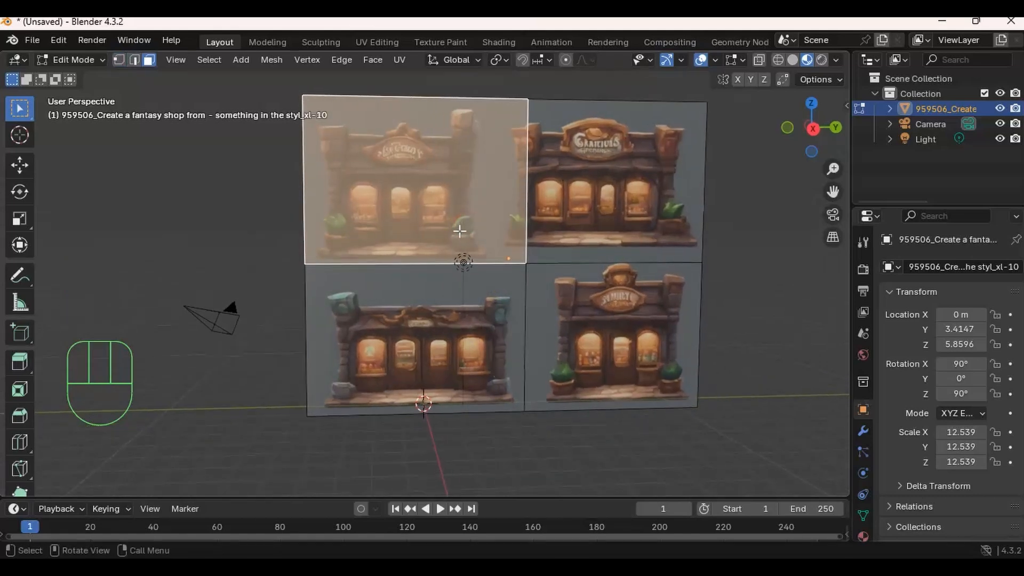
{"action": "key", "text": "Delete"}
{"action": "left_click", "coordinate": [396, 259]}
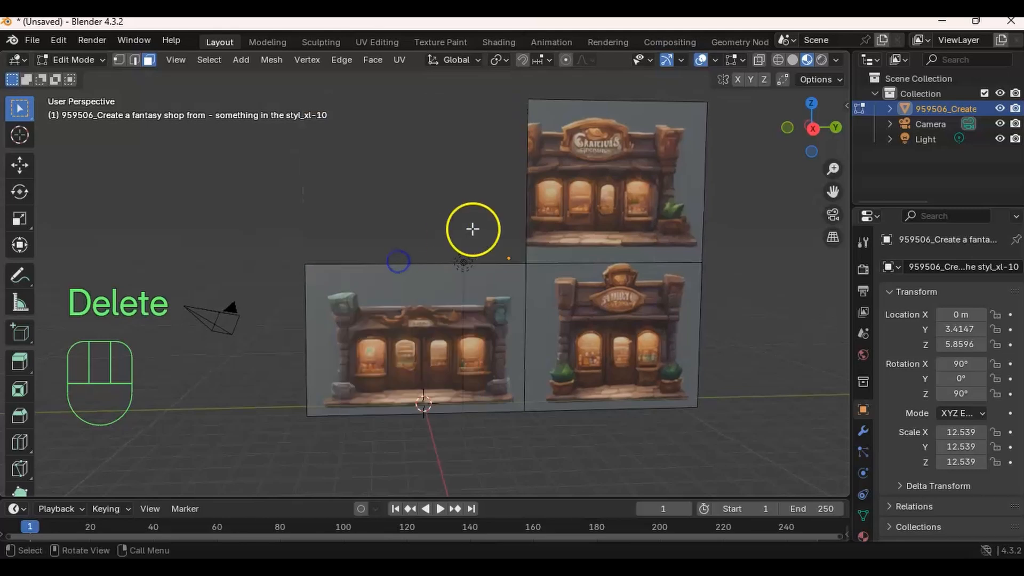
{"action": "left_click", "coordinate": [549, 208]}
{"action": "key", "text": "Delete"}
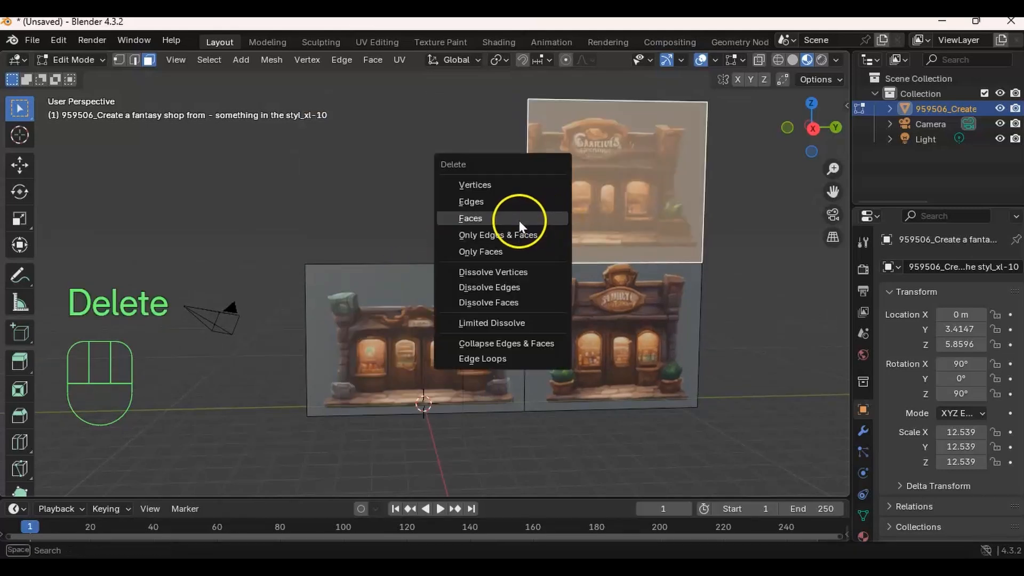
{"action": "left_click", "coordinate": [520, 220]}
{"action": "left_click", "coordinate": [558, 302]}
{"action": "key", "text": "Delete"}
{"action": "left_click", "coordinate": [524, 317]}
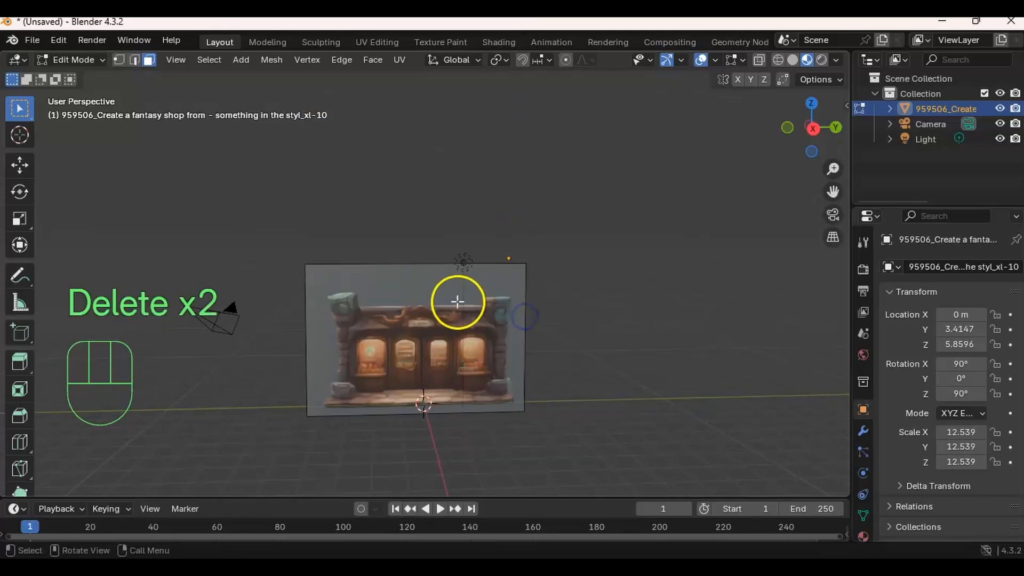
Examine the remaining shop front's pillars, windows, doors and base from several angles
{"action": "middle_click_drag", "start_coordinate": [441, 358], "coordinate": [519, 281]}
{"action": "middle_click_drag", "start_coordinate": [519, 281], "coordinate": [515, 257], "text": "shift"}
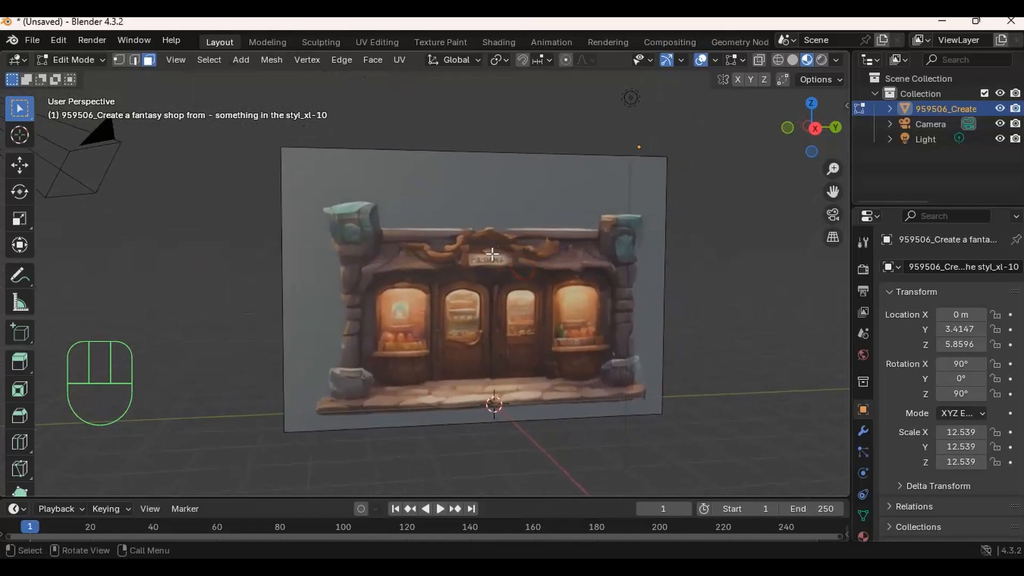
{"action": "left_click", "coordinate": [483, 286]}
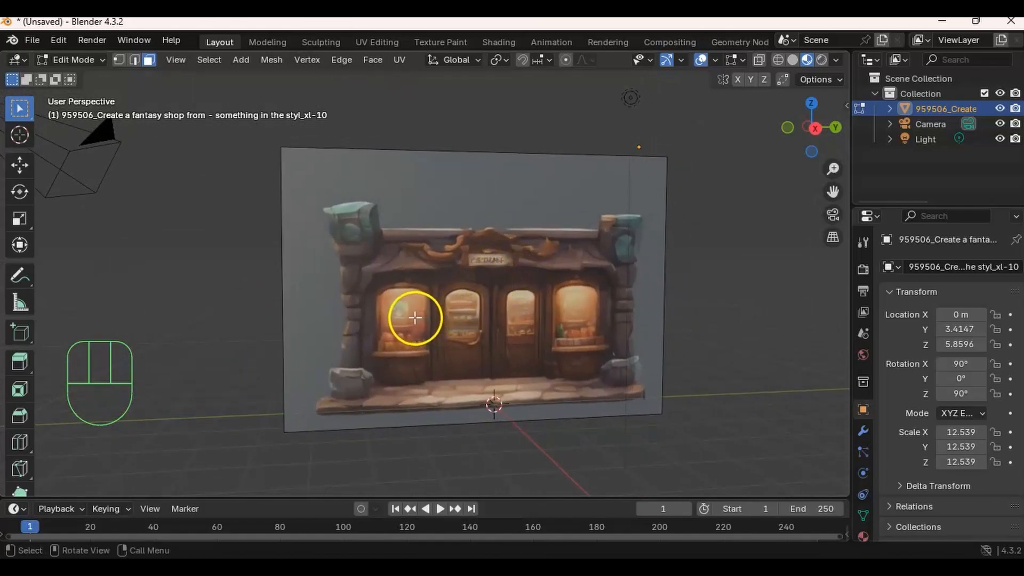
{"action": "middle_click_drag", "start_coordinate": [481, 346], "coordinate": [461, 296], "text": "ctrl"}
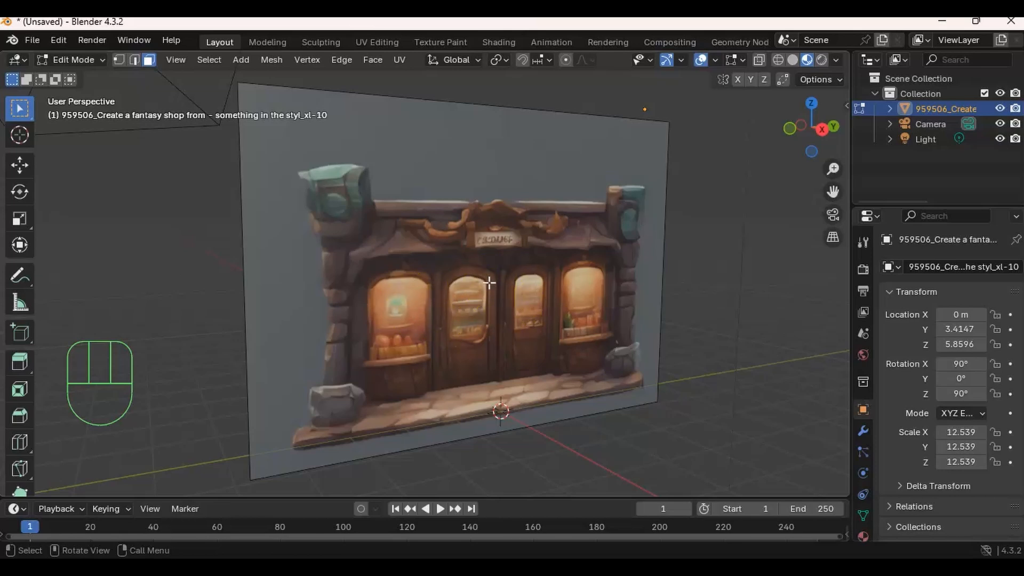
{"action": "middle_click_drag", "start_coordinate": [407, 289], "coordinate": [432, 270], "text": "shift"}
{"action": "middle_click_drag", "start_coordinate": [432, 269], "coordinate": [482, 281], "text": "shift"}
{"action": "middle_click_drag", "start_coordinate": [513, 312], "coordinate": [416, 280]}
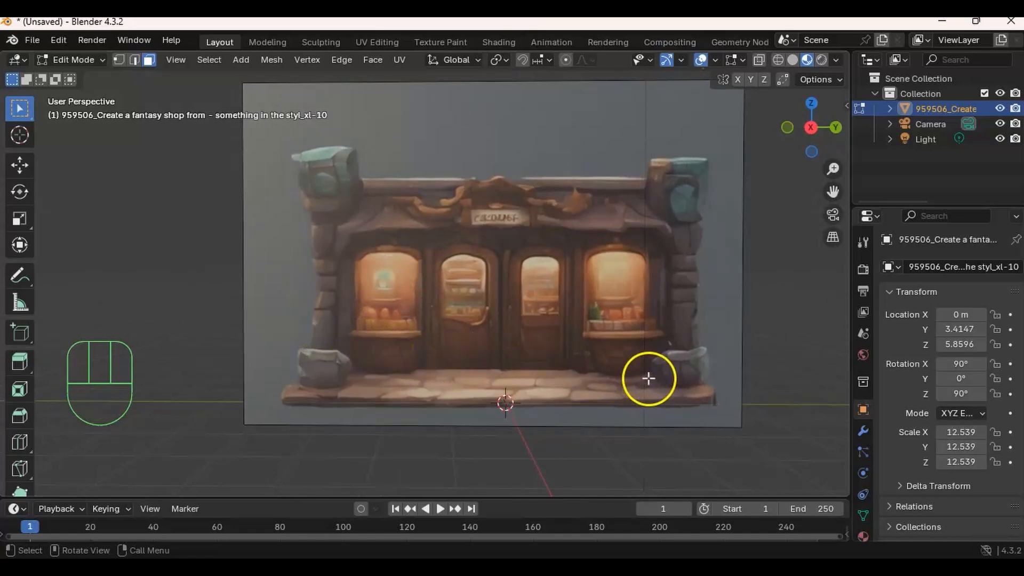
{"action": "middle_click_drag", "start_coordinate": [394, 373], "coordinate": [402, 336]}
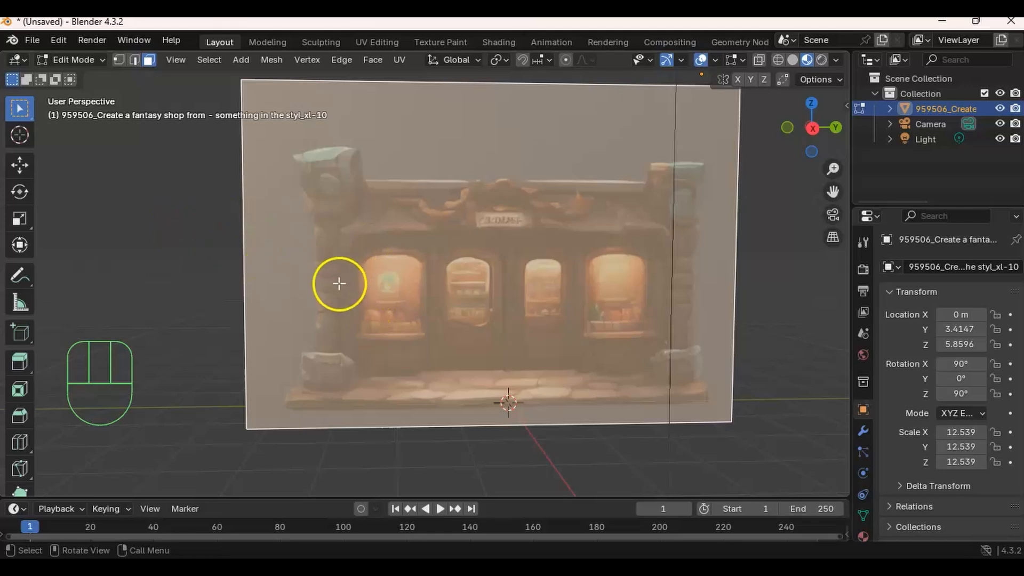
Knife-cut a closed outline around the shop, following its side pillars, roofline and the bottom edge of the stone base
{"action": "key", "text": "ctrl"}
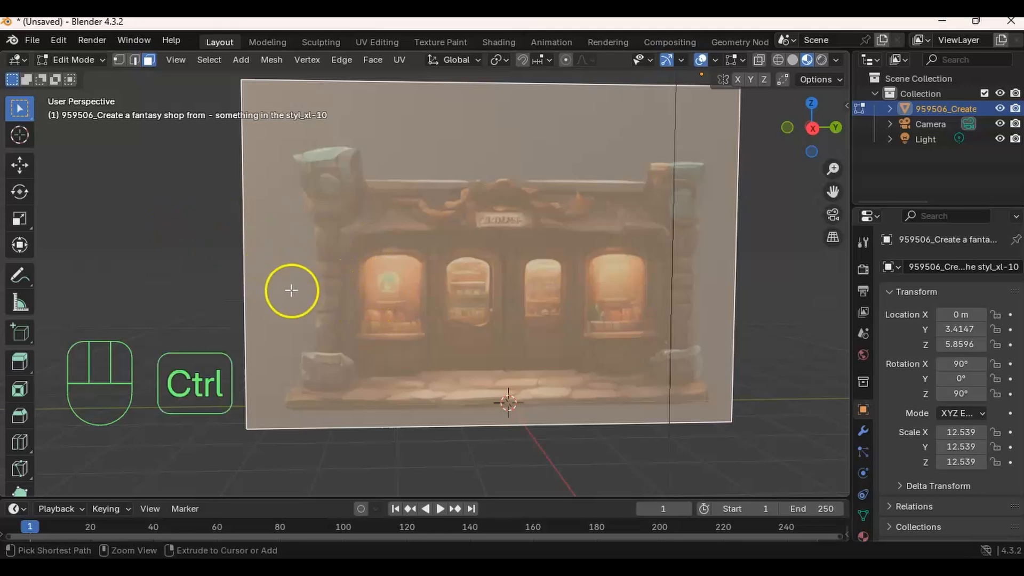
{"action": "key", "text": "k"}
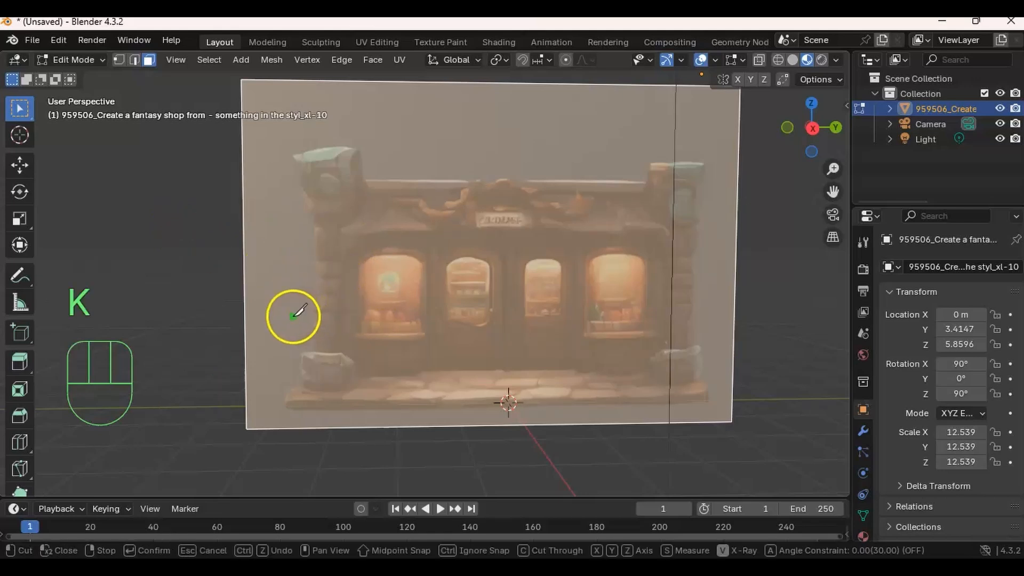
{"action": "left_click", "coordinate": [284, 403]}
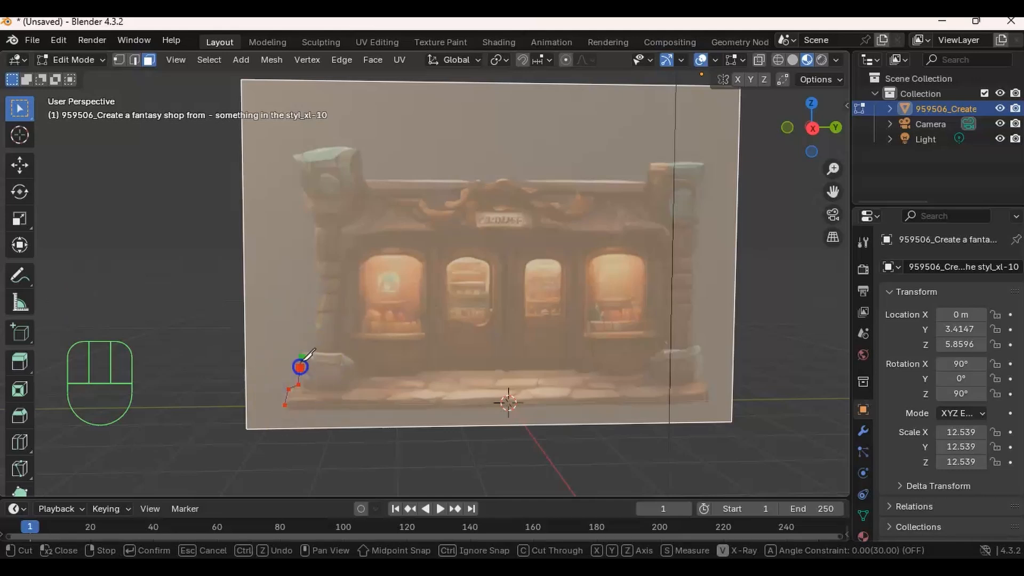
{"action": "left_click", "coordinate": [315, 319]}
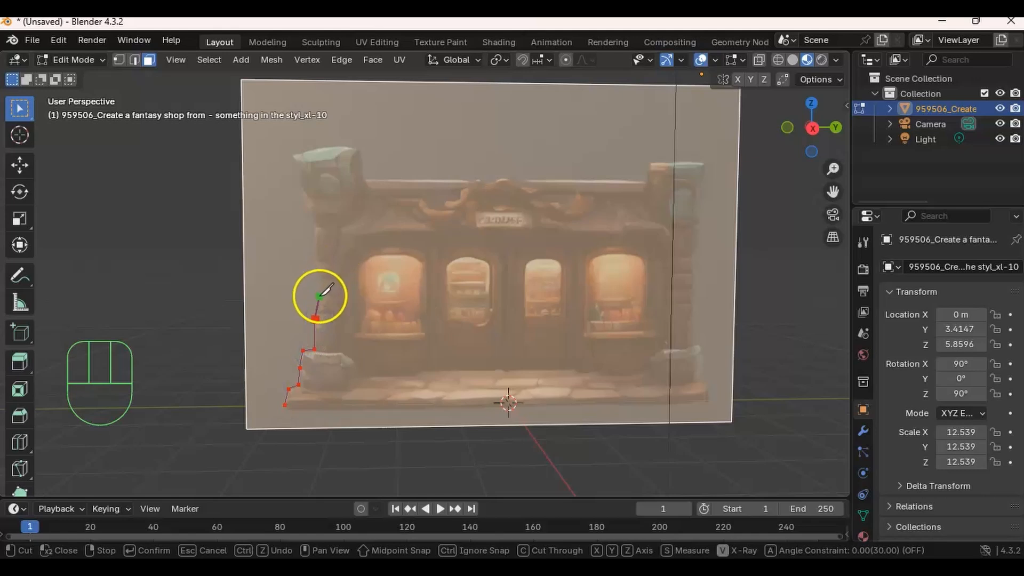
{"action": "left_click", "coordinate": [314, 261]}
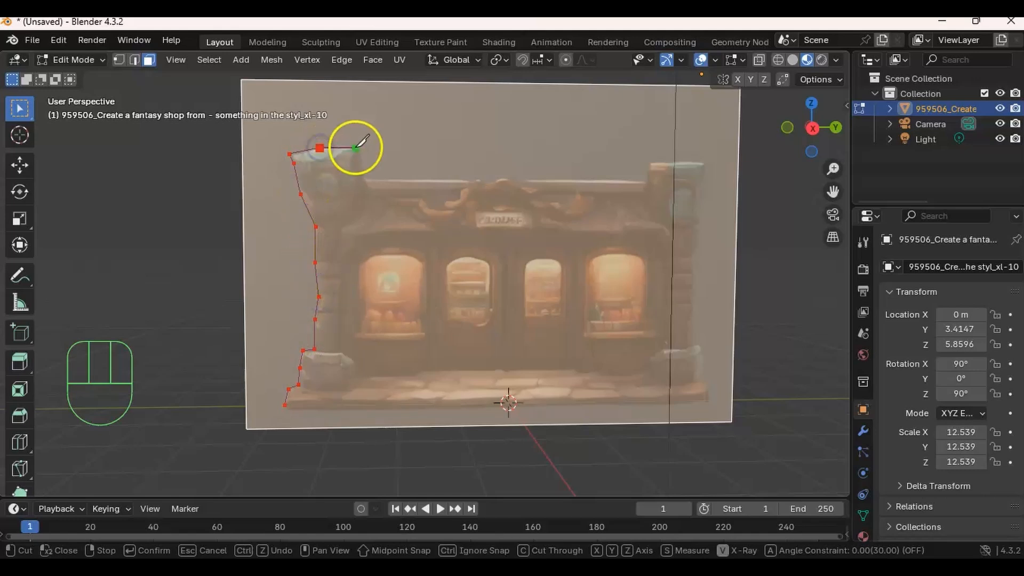
{"action": "left_click", "coordinate": [364, 176]}
{"action": "left_click", "coordinate": [505, 180]}
{"action": "left_click", "coordinate": [548, 180]}
{"action": "left_click", "coordinate": [643, 182]}
{"action": "left_click", "coordinate": [653, 160]}
{"action": "left_click", "coordinate": [707, 162]}
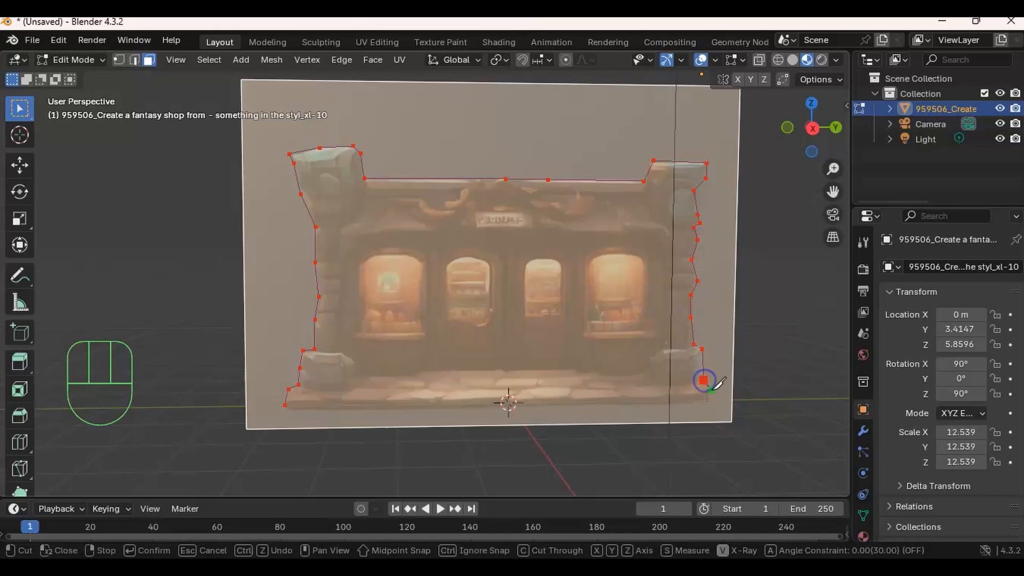
{"action": "left_click", "coordinate": [709, 400]}
{"action": "left_click", "coordinate": [544, 405]}
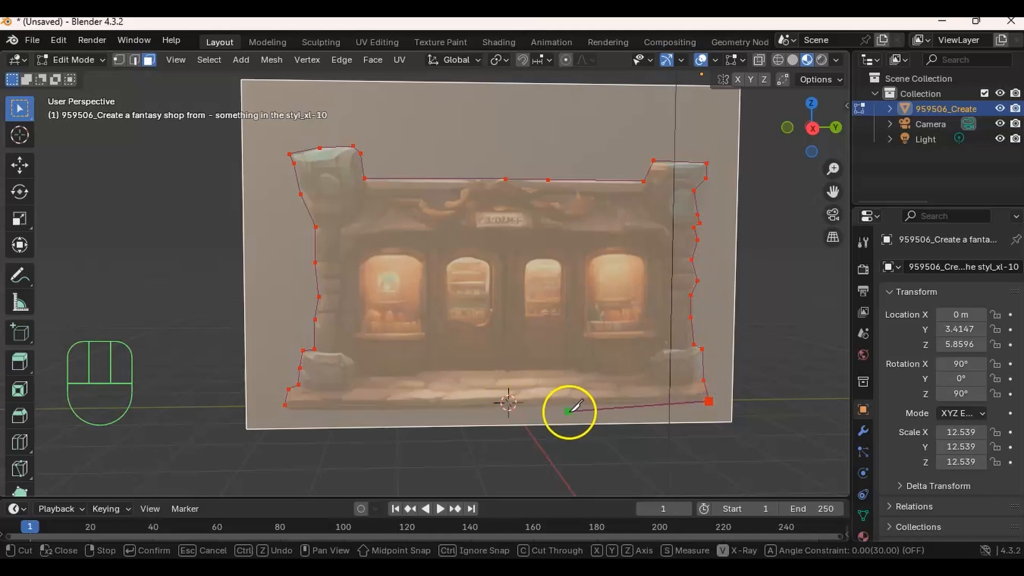
{"action": "left_click", "coordinate": [285, 406]}
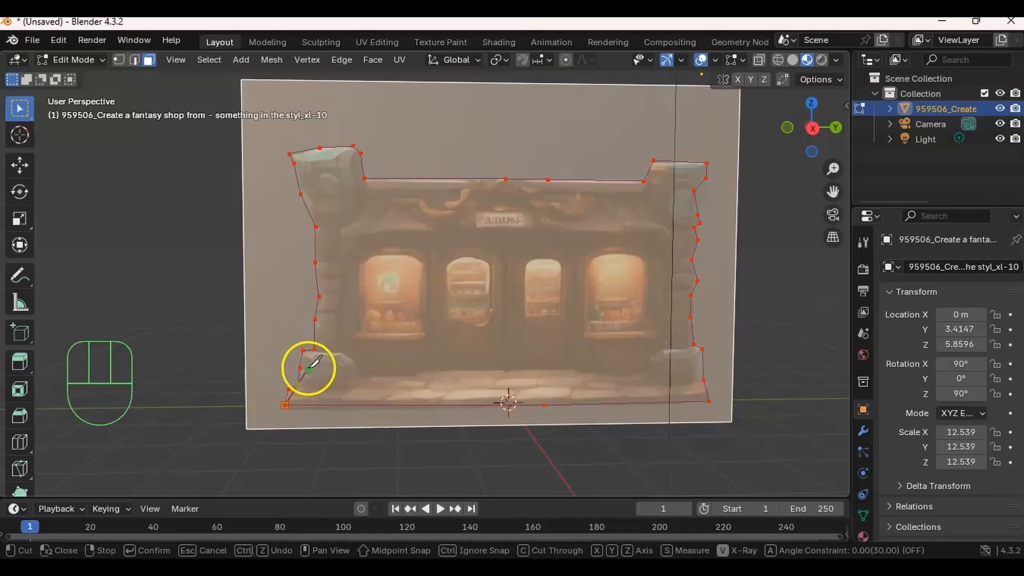
{"action": "key", "text": "Return"}
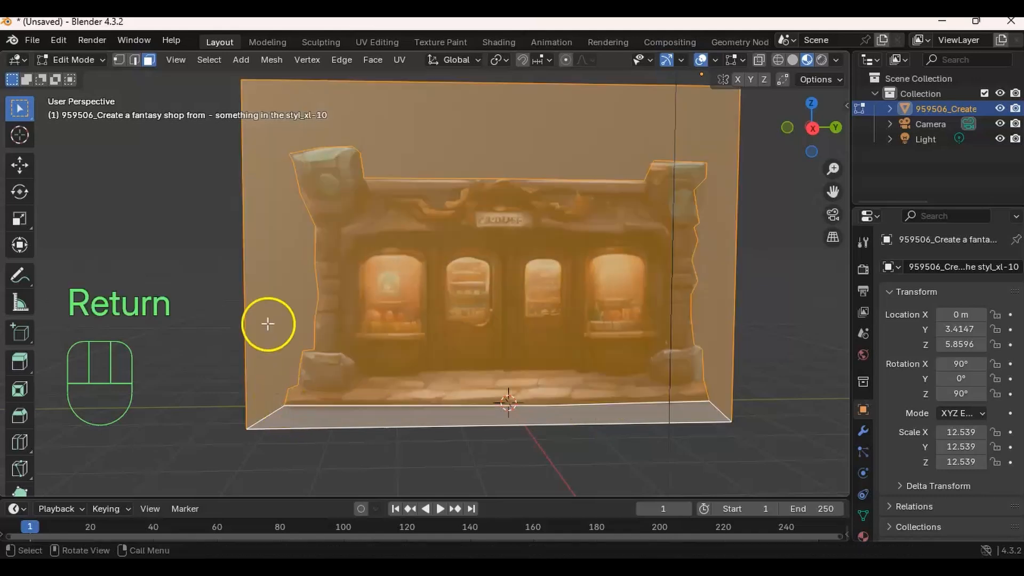
Delete the background face around the shop's sides and roof and the strip below its base
{"action": "middle_click_drag", "start_coordinate": [495, 192], "coordinate": [465, 240]}
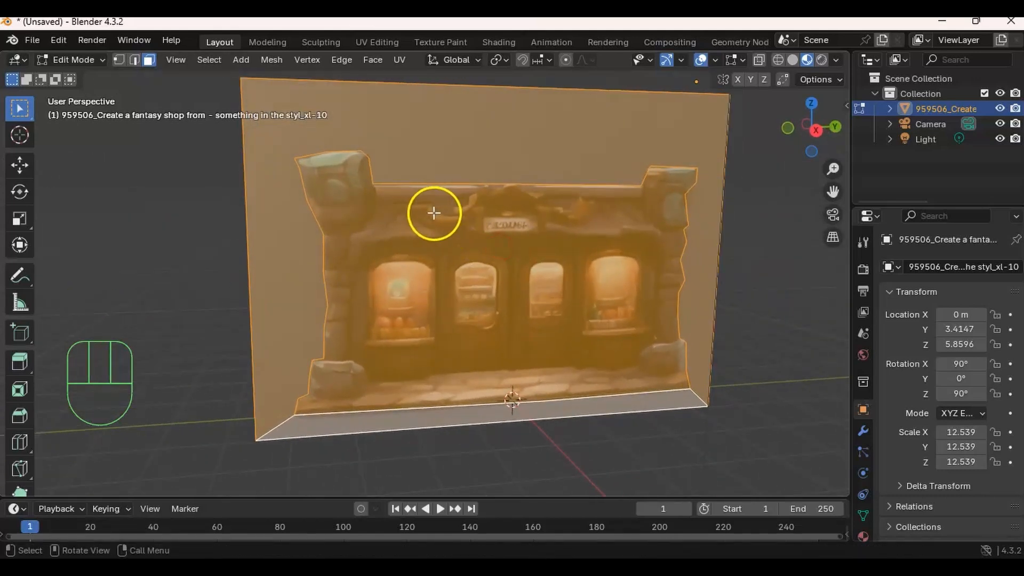
{"action": "key", "text": "3"}
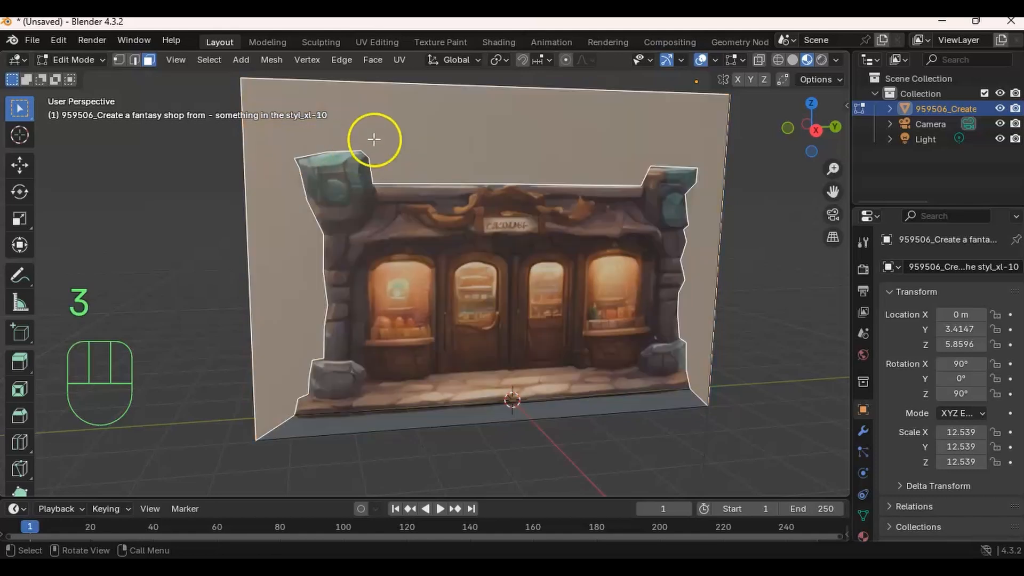
{"action": "key", "text": "Delete"}
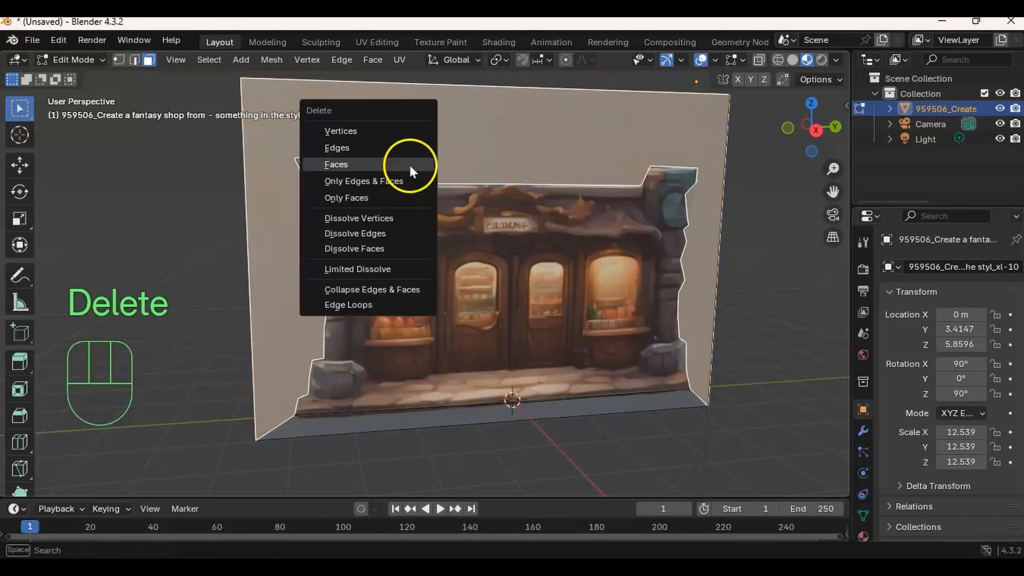
{"action": "left_click", "coordinate": [395, 163]}
{"action": "left_click", "coordinate": [349, 424]}
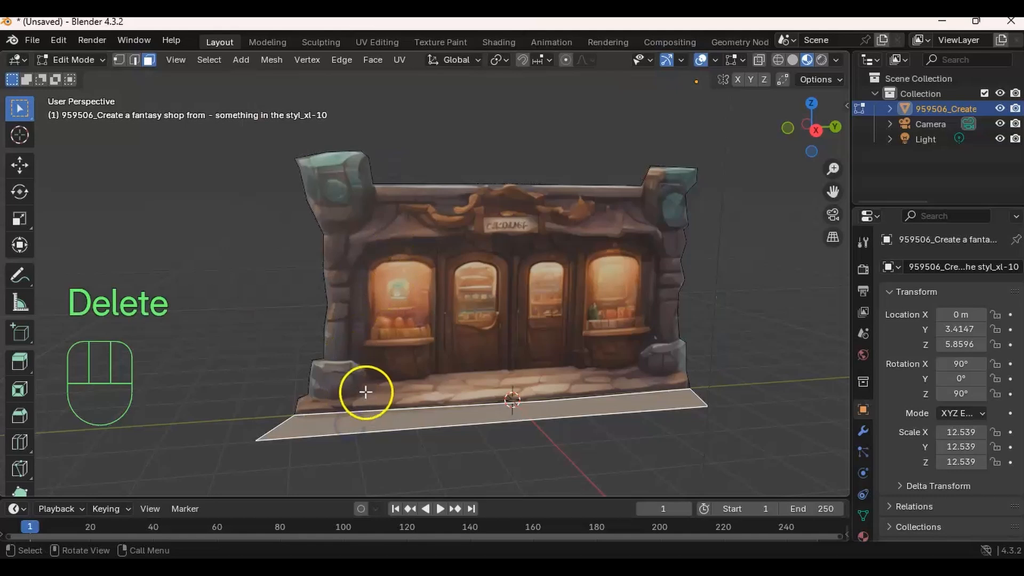
{"action": "key", "text": "Delete"}
{"action": "left_click", "coordinate": [319, 383]}
{"action": "middle_click_drag", "start_coordinate": [319, 384], "coordinate": [606, 267]}
{"action": "middle_click_drag", "start_coordinate": [491, 242], "coordinate": [406, 240], "text": "shift"}
{"action": "middle_click_drag", "start_coordinate": [460, 270], "coordinate": [444, 283], "text": "ctrl"}
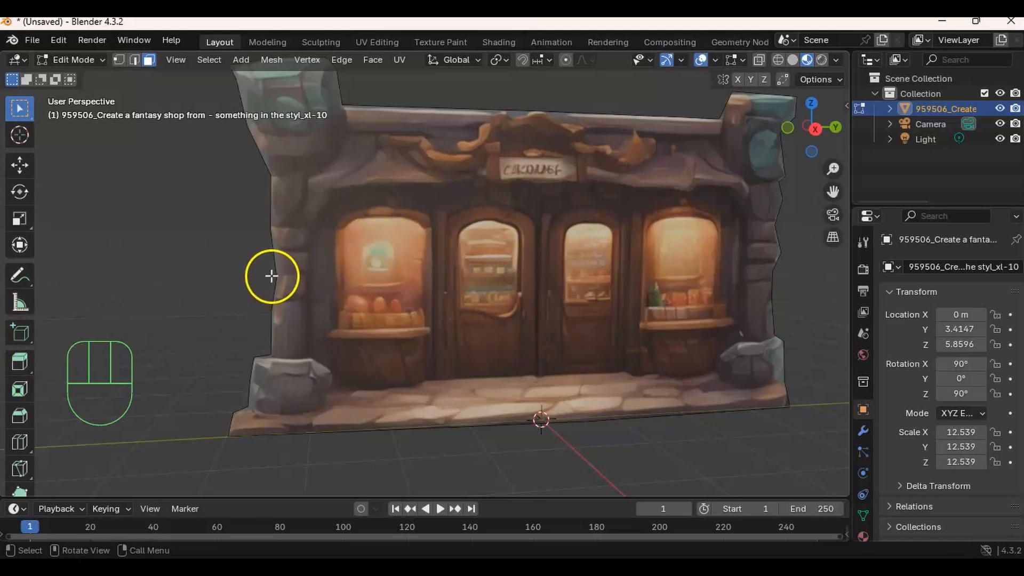
Set the shop material's Metallic value to 0.768 in Object Mode
{"action": "middle_click_drag", "start_coordinate": [313, 251], "coordinate": [453, 288]}
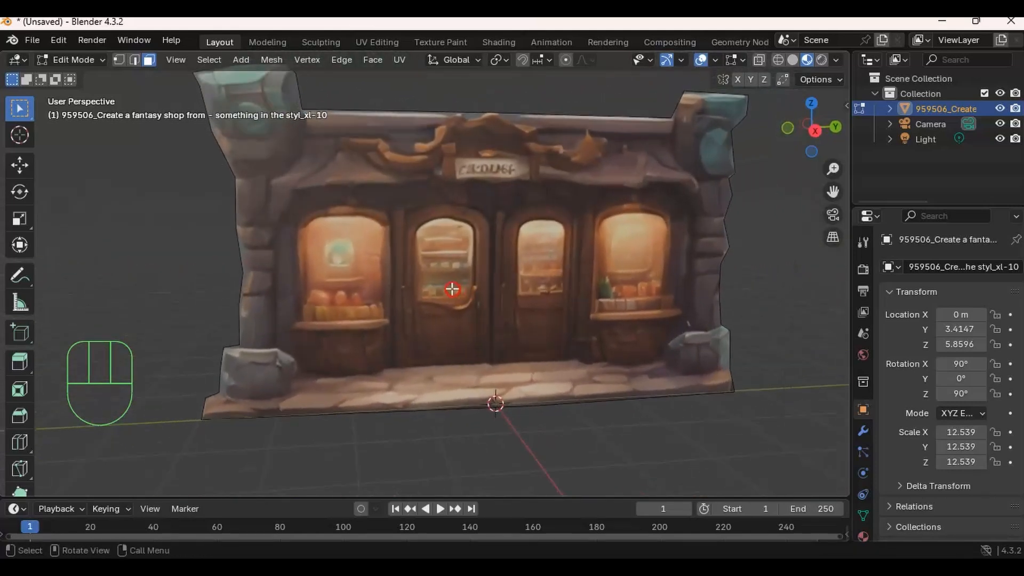
{"action": "key", "text": "Tab"}
{"action": "left_click", "coordinate": [406, 260]}
{"action": "mouse_move", "coordinate": [406, 261]}
{"action": "middle_mouse_down"}
{"action": "mouse_move", "coordinate": [394, 275]}
{"action": "mouse_move", "coordinate": [415, 277]}
{"action": "middle_mouse_up"}
{"action": "middle_click_drag", "start_coordinate": [420, 226], "coordinate": [325, 168]}
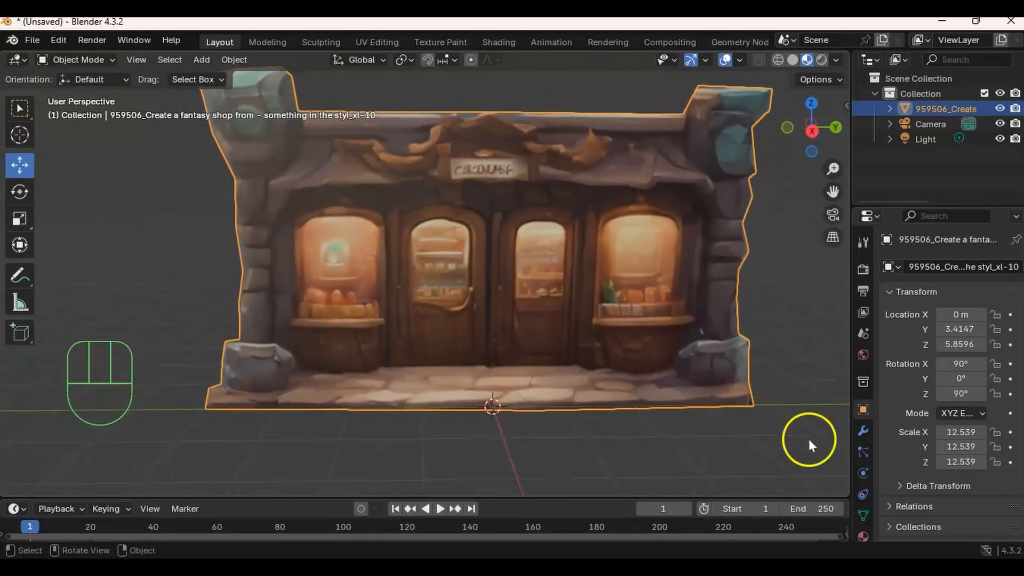
{"action": "scroll", "coordinate": [907, 374], "scroll_direction": "down", "scroll_amount": 5}
{"action": "left_click", "coordinate": [863, 528]}
{"action": "middle_click_drag", "start_coordinate": [918, 383], "coordinate": [917, 467]}
{"action": "middle_click_drag", "start_coordinate": [905, 351], "coordinate": [907, 395]}
{"action": "mouse_move", "coordinate": [467, 247]}
{"action": "middle_mouse_down"}
{"action": "mouse_move", "coordinate": [491, 200]}
{"action": "mouse_move", "coordinate": [474, 238]}
{"action": "middle_mouse_up"}
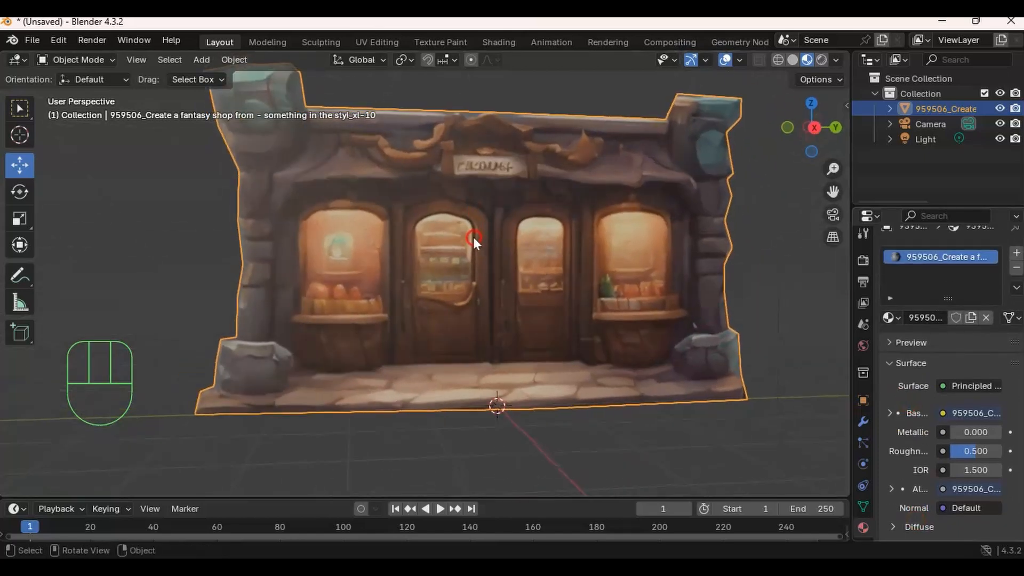
{"action": "left_click_drag", "start_coordinate": [959, 433], "coordinate": [1003, 442]}
{"action": "middle_click_drag", "start_coordinate": [512, 274], "coordinate": [533, 304]}
{"action": "middle_click_drag", "start_coordinate": [403, 276], "coordinate": [324, 265]}
Knife-cut a line across the shop mesh where the stone paving meets the pillar bases and the front wall
{"action": "key", "text": "Tab"}
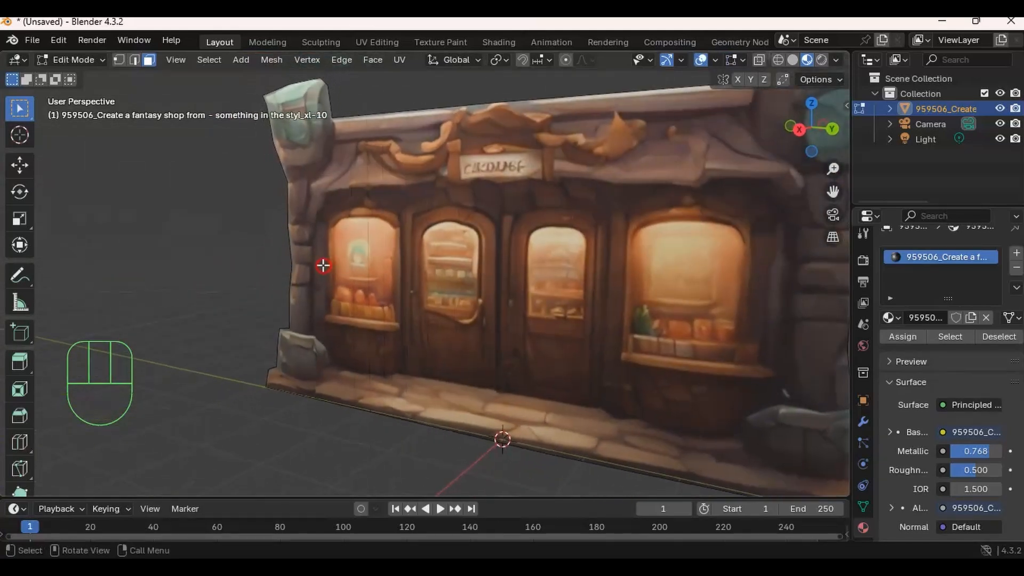
{"action": "middle_click_drag", "start_coordinate": [488, 160], "coordinate": [459, 190]}
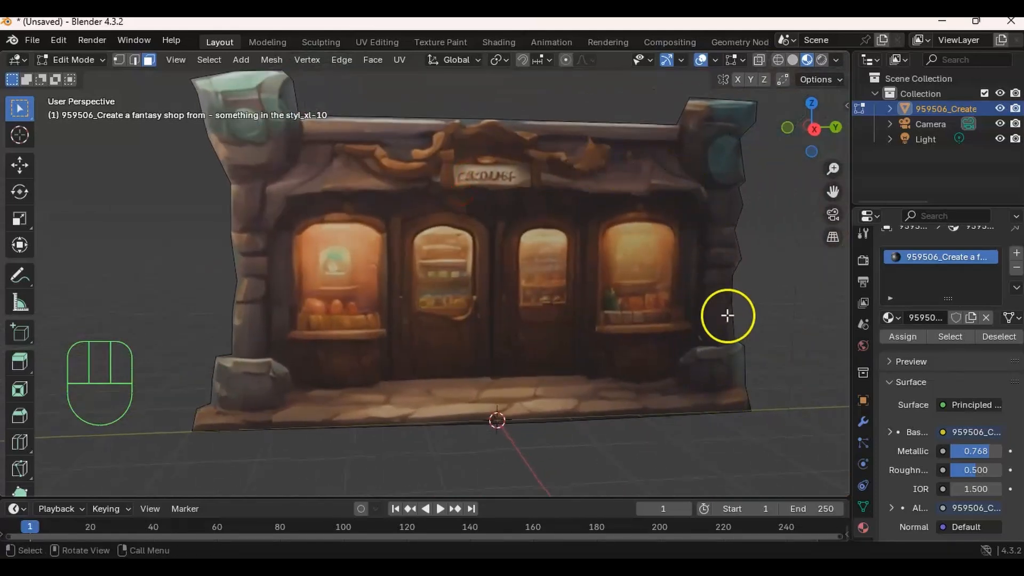
{"action": "middle_click_drag", "start_coordinate": [542, 373], "coordinate": [503, 343], "text": "shift"}
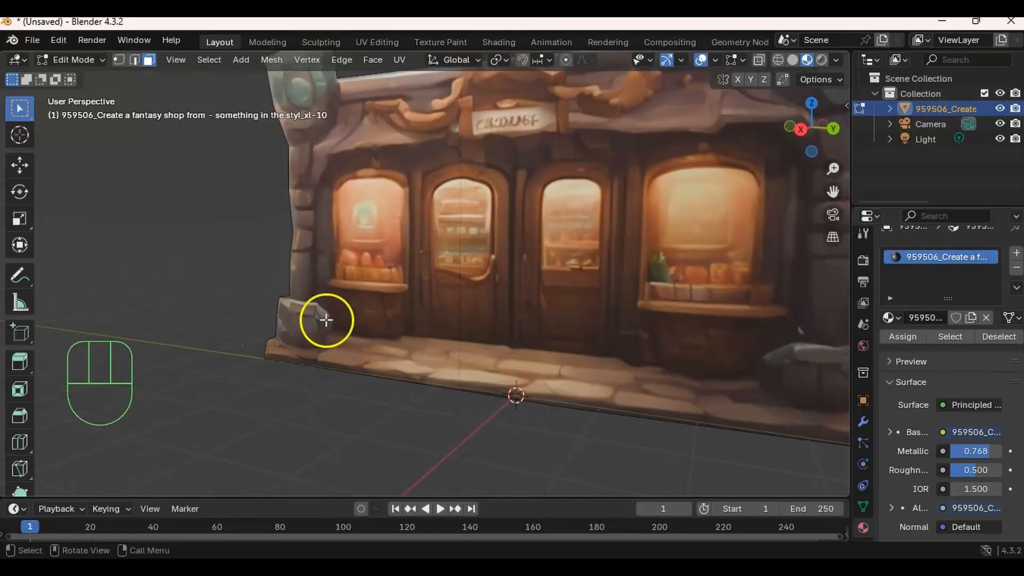
{"action": "middle_click_drag", "start_coordinate": [337, 325], "coordinate": [496, 309]}
{"action": "middle_click_drag", "start_coordinate": [322, 302], "coordinate": [371, 308]}
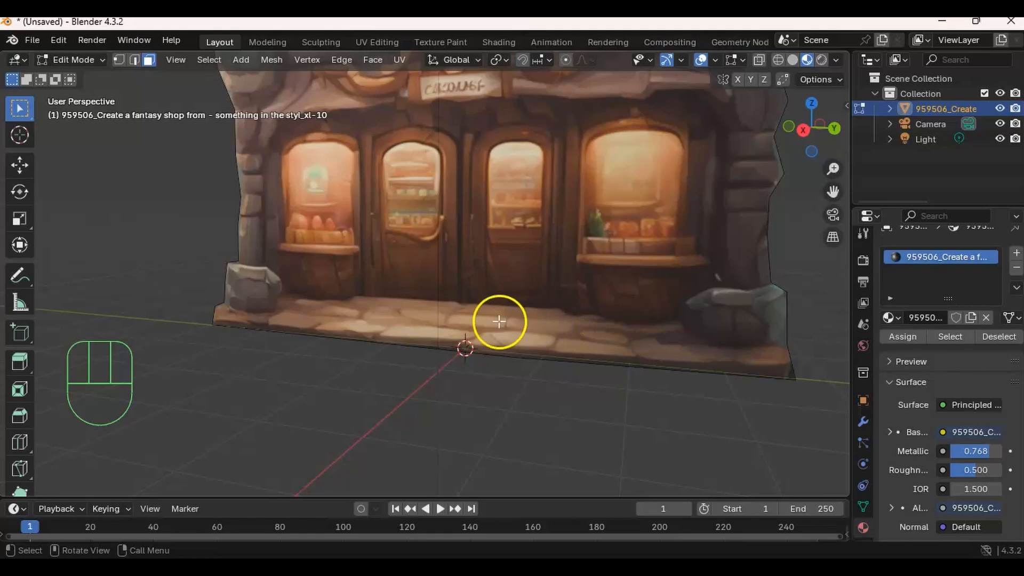
{"action": "middle_click_drag", "start_coordinate": [659, 361], "coordinate": [548, 320], "text": "shift"}
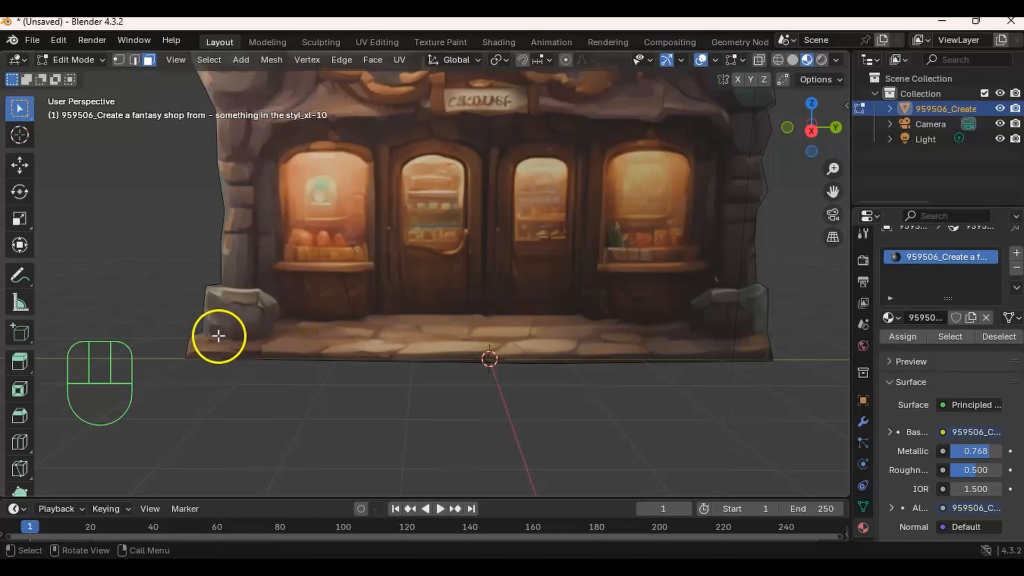
{"action": "middle_click_drag", "start_coordinate": [331, 290], "coordinate": [417, 313]}
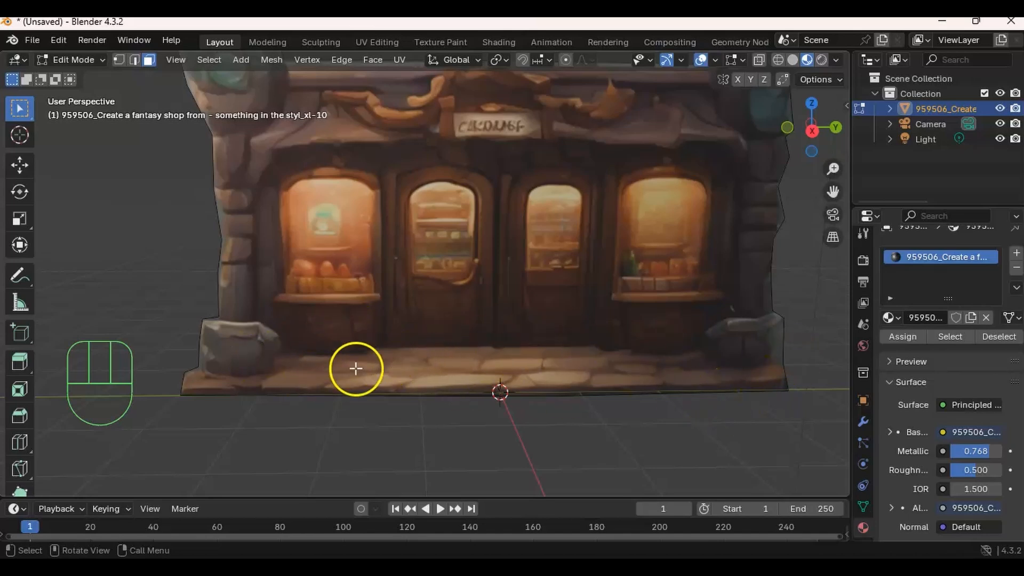
{"action": "key", "text": "k"}
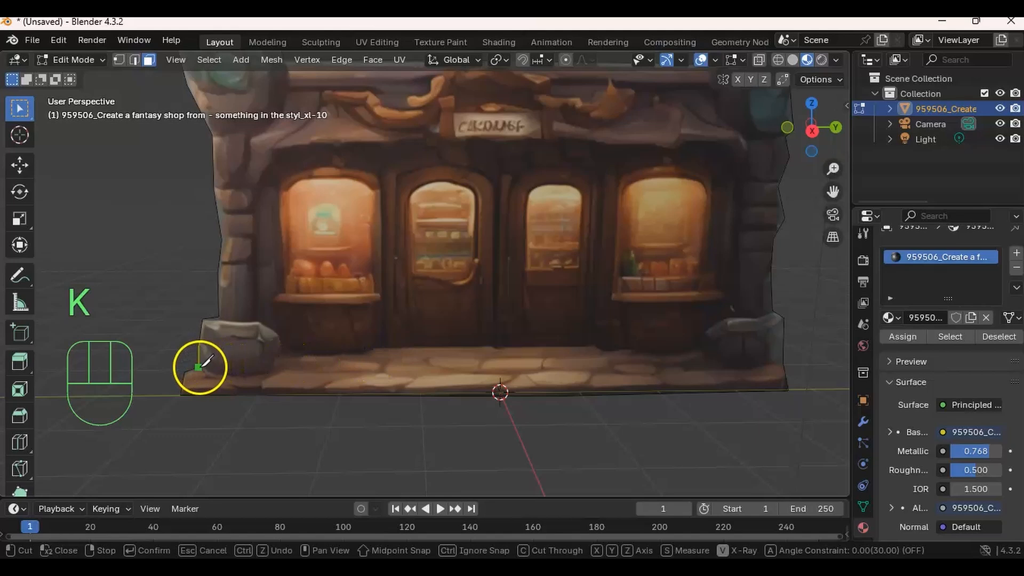
{"action": "left_click_drag", "start_coordinate": [229, 374], "coordinate": [271, 370]}
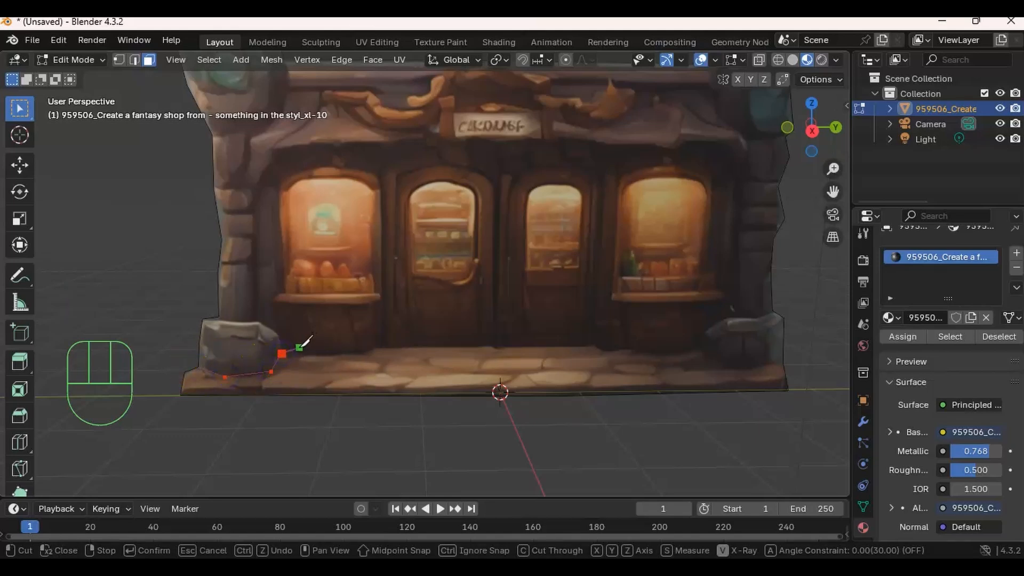
{"action": "left_click_drag", "start_coordinate": [391, 344], "coordinate": [619, 348]}
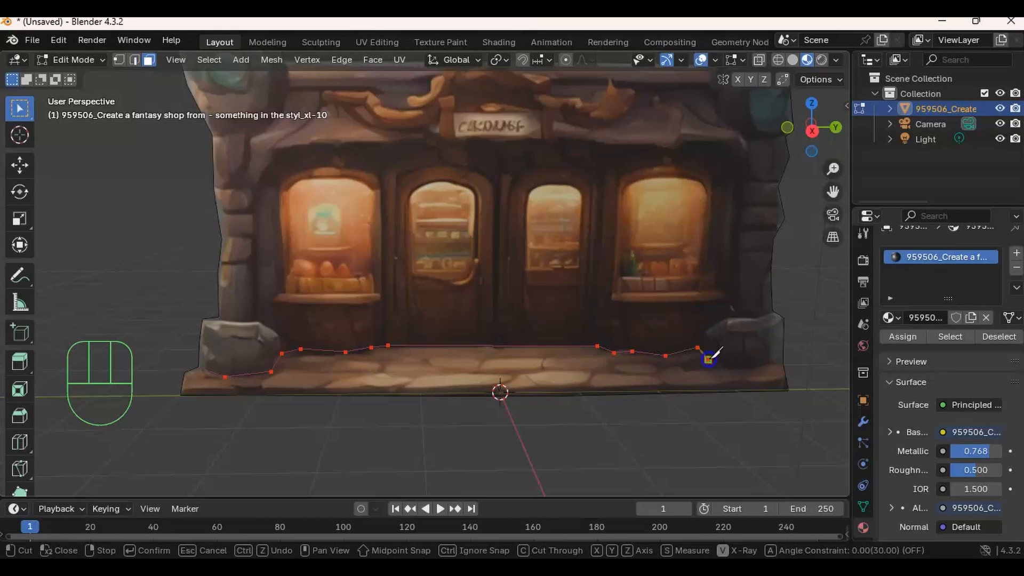
{"action": "left_click", "coordinate": [782, 362]}
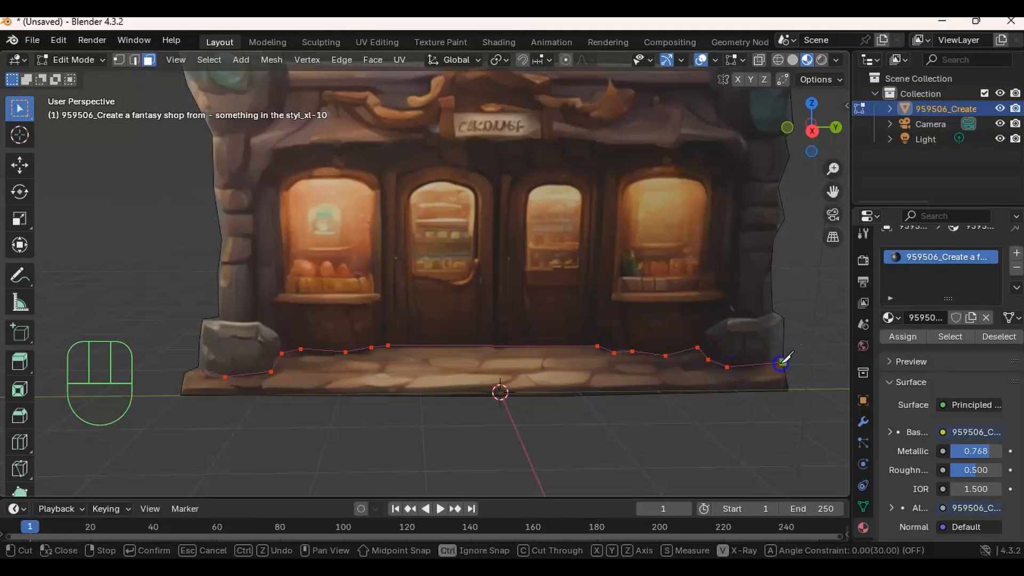
{"action": "key", "text": "Return"}
Select the paving's bottom edges and move them forward along X with a vertical adjustment, extending the floor in front of the shop
{"action": "middle_click_drag", "start_coordinate": [558, 343], "coordinate": [393, 337]}
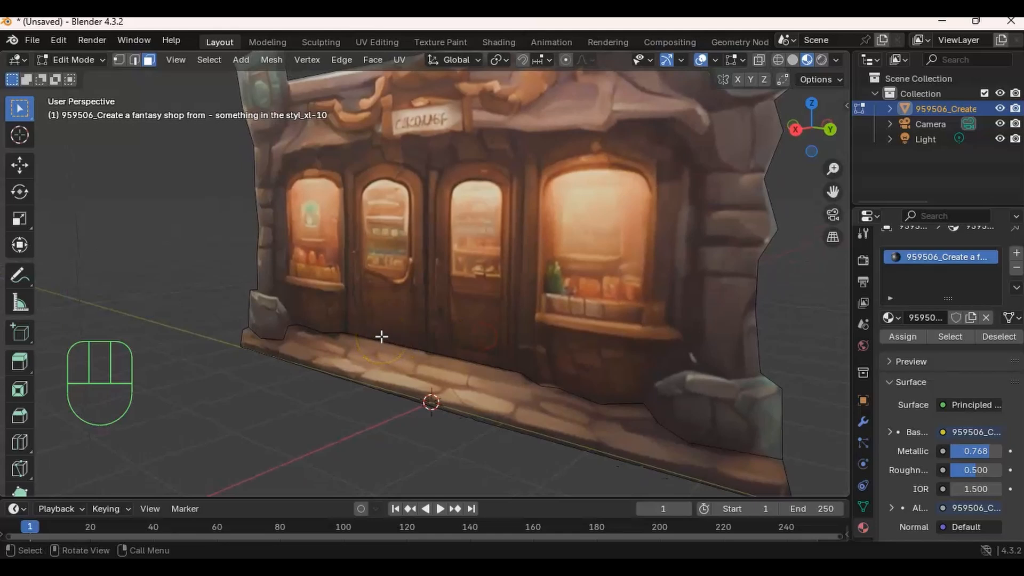
{"action": "middle_click_drag", "start_coordinate": [318, 359], "coordinate": [355, 347]}
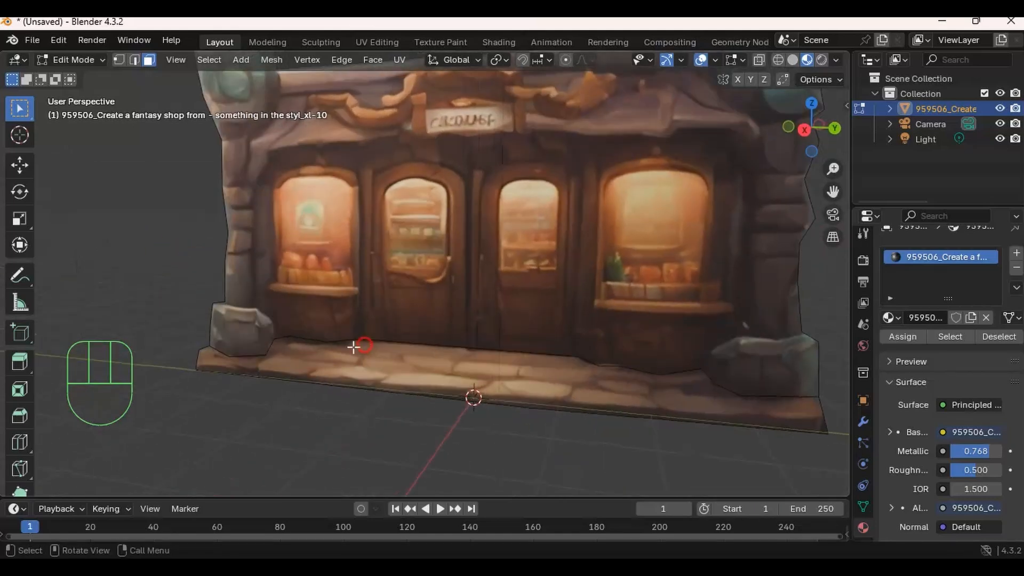
{"action": "key", "text": "2"}
{"action": "left_click", "coordinate": [338, 384]}
{"action": "middle_click_drag", "start_coordinate": [338, 384], "coordinate": [525, 319]}
{"action": "left_click", "coordinate": [555, 400], "text": "shift"}
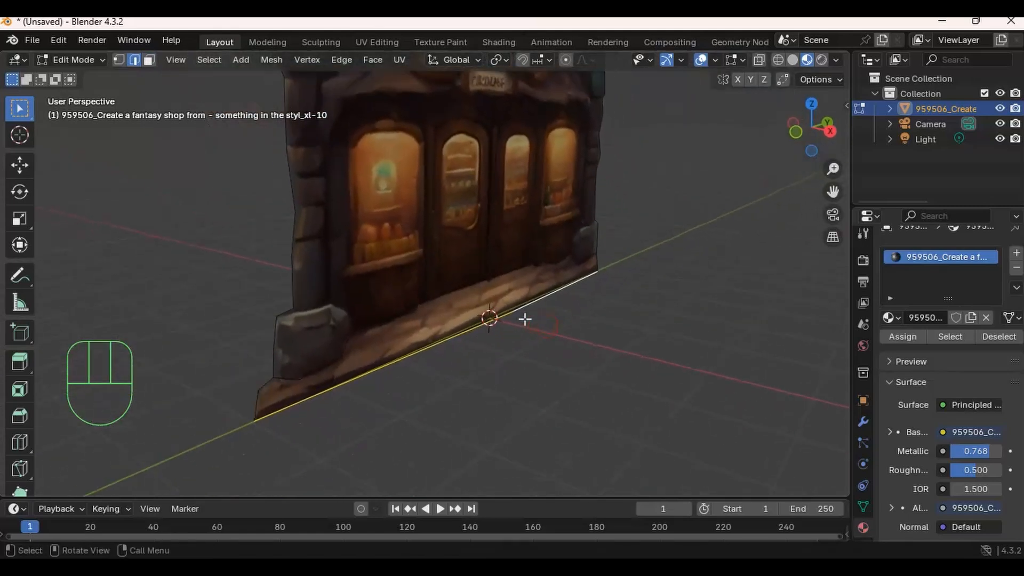
{"action": "left_click", "coordinate": [20, 165]}
{"action": "left_click_drag", "start_coordinate": [532, 326], "coordinate": [640, 332]}
{"action": "middle_click_drag", "start_coordinate": [549, 359], "coordinate": [619, 322], "text": "alt"}
{"action": "left_click_drag", "start_coordinate": [578, 283], "coordinate": [585, 255]}
{"action": "middle_click_drag", "start_coordinate": [585, 255], "coordinate": [469, 317]}
{"action": "mouse_move", "coordinate": [602, 323]}
{"action": "left_mouse_down"}
{"action": "mouse_move", "coordinate": [625, 329]}
{"action": "mouse_move", "coordinate": [614, 324]}
{"action": "left_mouse_up"}
Examine the extended stone floor and the shop front from several angles
{"action": "middle_click_drag", "start_coordinate": [613, 324], "coordinate": [436, 216]}
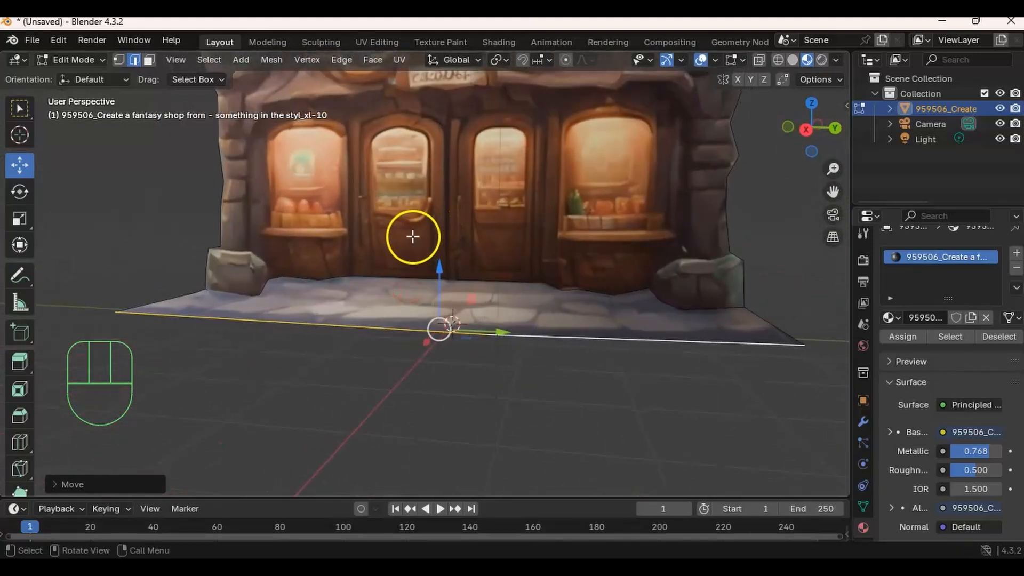
{"action": "middle_click_drag", "start_coordinate": [407, 288], "coordinate": [423, 307], "text": "ctrl"}
{"action": "middle_click_drag", "start_coordinate": [313, 335], "coordinate": [406, 304]}
{"action": "middle_click_drag", "start_coordinate": [491, 304], "coordinate": [484, 281]}
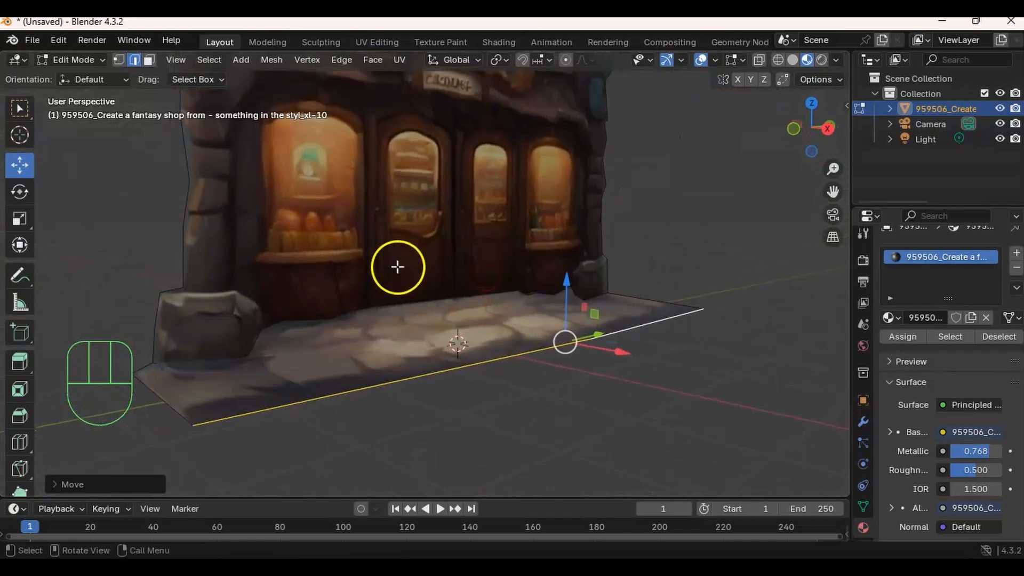
{"action": "mouse_move", "coordinate": [437, 305]}
{"action": "middle_mouse_down"}
{"action": "mouse_move", "coordinate": [464, 293]}
{"action": "mouse_move", "coordinate": [405, 295]}
{"action": "mouse_move", "coordinate": [446, 303]}
{"action": "middle_mouse_up"}
{"action": "middle_click_drag", "start_coordinate": [560, 336], "coordinate": [485, 167]}
{"action": "middle_click_drag", "start_coordinate": [510, 219], "coordinate": [512, 266], "text": "ctrl"}
{"action": "mouse_move", "coordinate": [512, 266]}
{"action": "middle_mouse_down"}
{"action": "mouse_move", "coordinate": [434, 265]}
{"action": "mouse_move", "coordinate": [514, 272]}
{"action": "middle_mouse_up"}
{"action": "middle_click_drag", "start_coordinate": [430, 268], "coordinate": [393, 293], "text": "ctrl"}
Knife-cut an outline around the door-and-window wall, following the inner pillar edges and the underside of the roof down to the paving
{"action": "scroll", "coordinate": [18, 395], "scroll_direction": "down", "scroll_amount": 3}
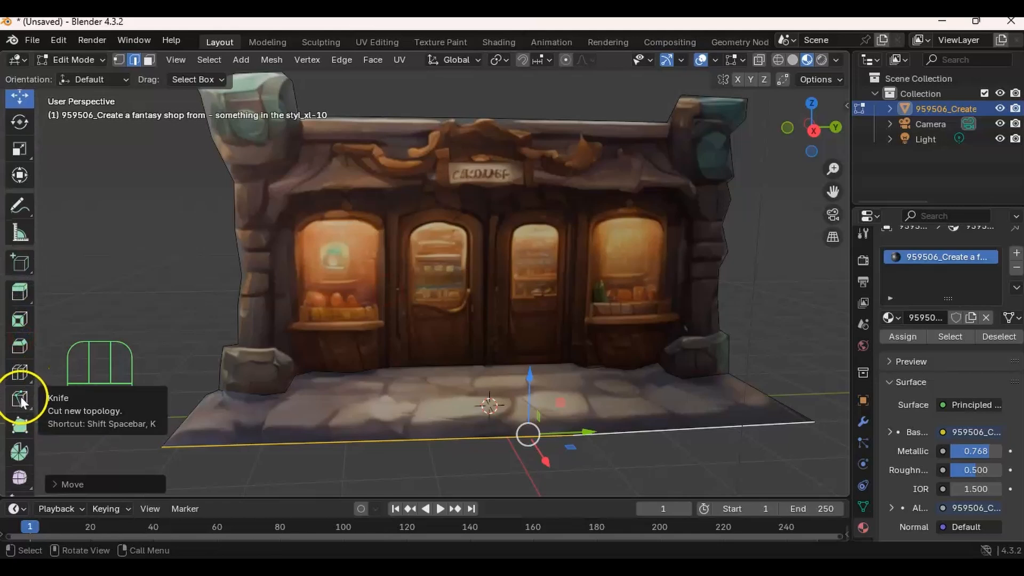
{"action": "middle_click_drag", "start_coordinate": [338, 297], "coordinate": [398, 306]}
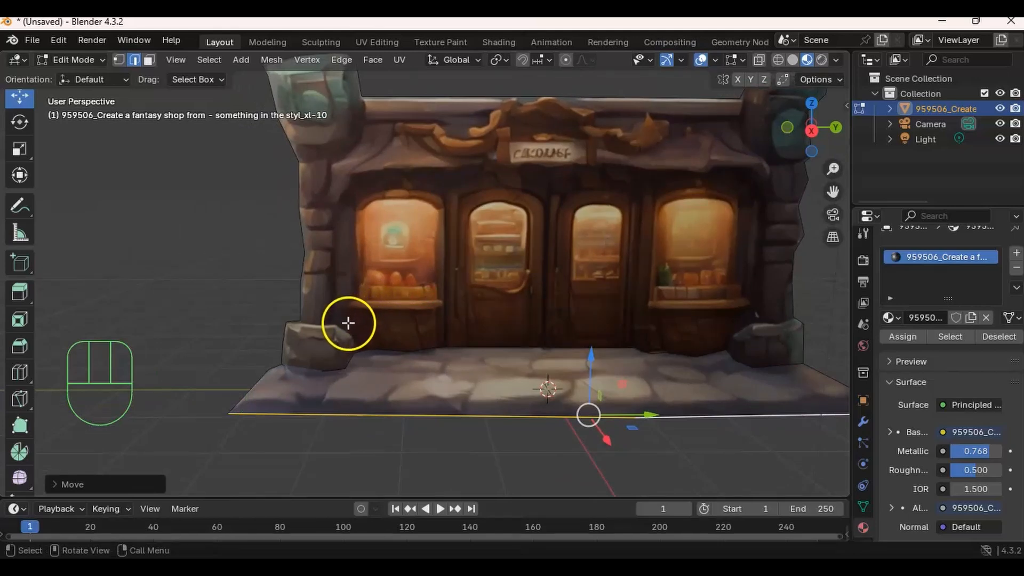
{"action": "key", "text": "k"}
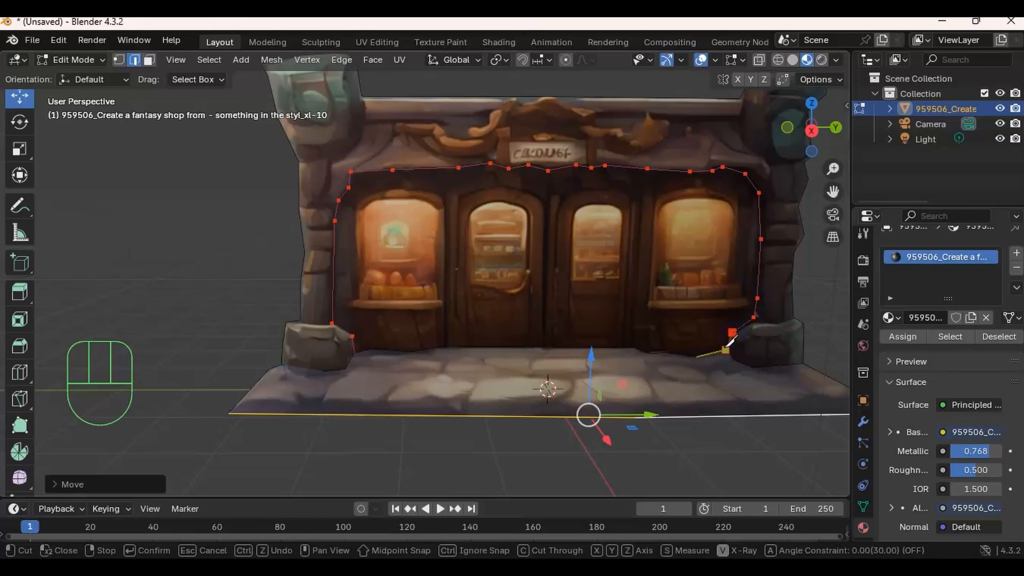
{"action": "key", "text": "Return"}
{"action": "middle_click_drag", "start_coordinate": [702, 322], "coordinate": [505, 297]}
{"action": "middle_click_drag", "start_coordinate": [598, 263], "coordinate": [510, 298]}
Select the door-and-window wall face and extrude it about 0.6 m inward
{"action": "key", "text": "3"}
{"action": "middle_click_drag", "start_coordinate": [39, 361], "coordinate": [33, 290]}
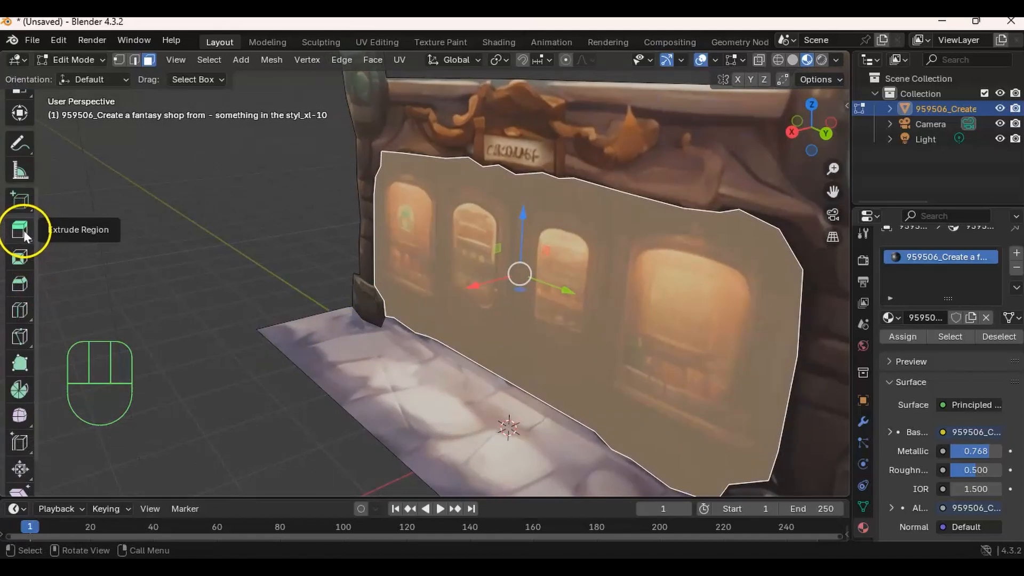
{"action": "middle_click_drag", "start_coordinate": [499, 288], "coordinate": [471, 297], "text": "shift"}
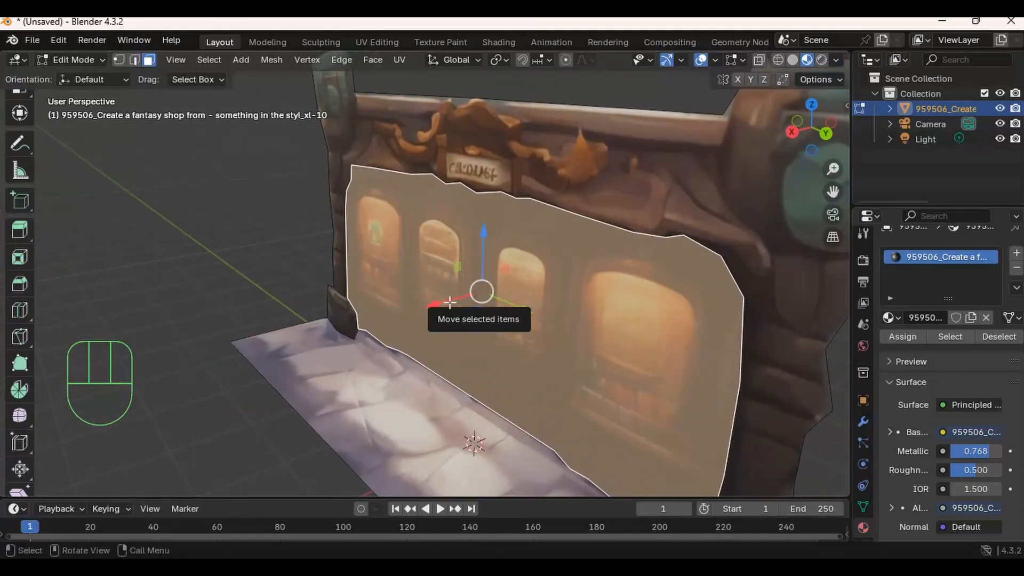
{"action": "key", "text": "e"}
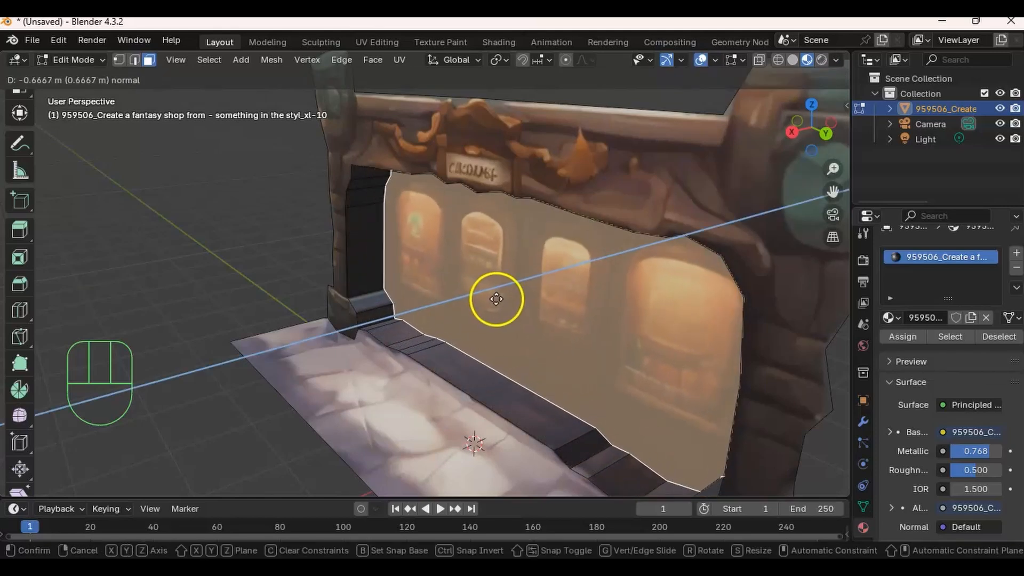
{"action": "left_click", "coordinate": [490, 300]}
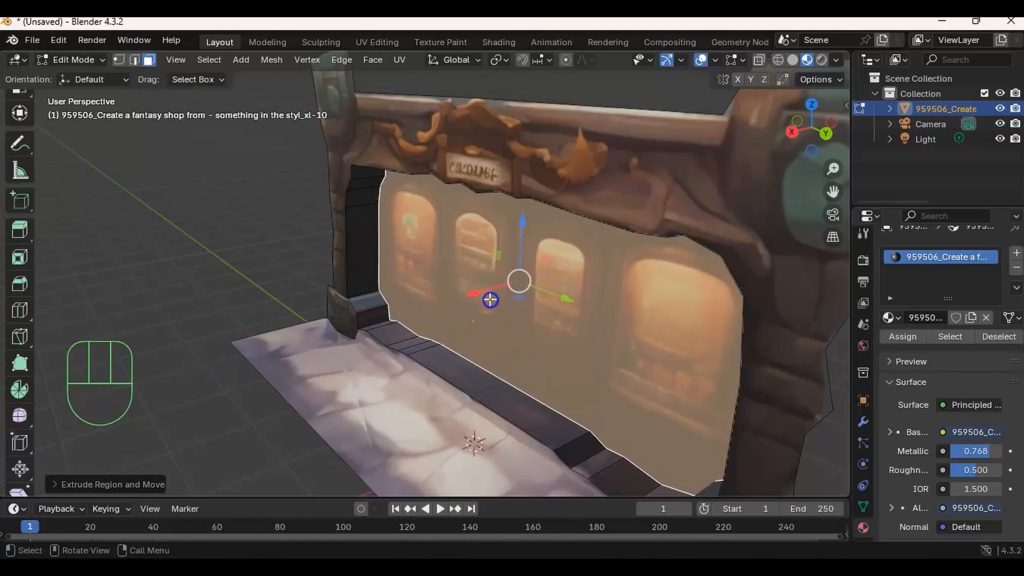
Examine the recessed wall, its windows and doors, and the surrounding facade face from several angles
{"action": "middle_click_drag", "start_coordinate": [364, 349], "coordinate": [566, 262]}
{"action": "mouse_move", "coordinate": [468, 341]}
{"action": "middle_mouse_down"}
{"action": "mouse_move", "coordinate": [377, 349]}
{"action": "mouse_move", "coordinate": [485, 322]}
{"action": "mouse_move", "coordinate": [393, 309]}
{"action": "mouse_move", "coordinate": [461, 318]}
{"action": "mouse_move", "coordinate": [512, 309]}
{"action": "mouse_move", "coordinate": [458, 332]}
{"action": "middle_mouse_up"}
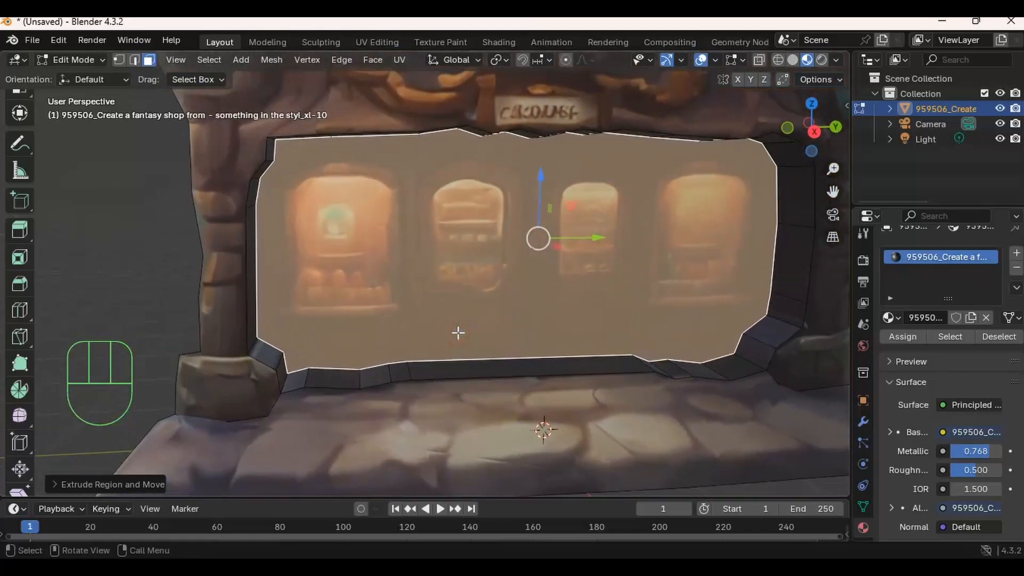
{"action": "middle_click_drag", "start_coordinate": [426, 279], "coordinate": [461, 313], "text": "shift"}
{"action": "left_click", "coordinate": [381, 157]}
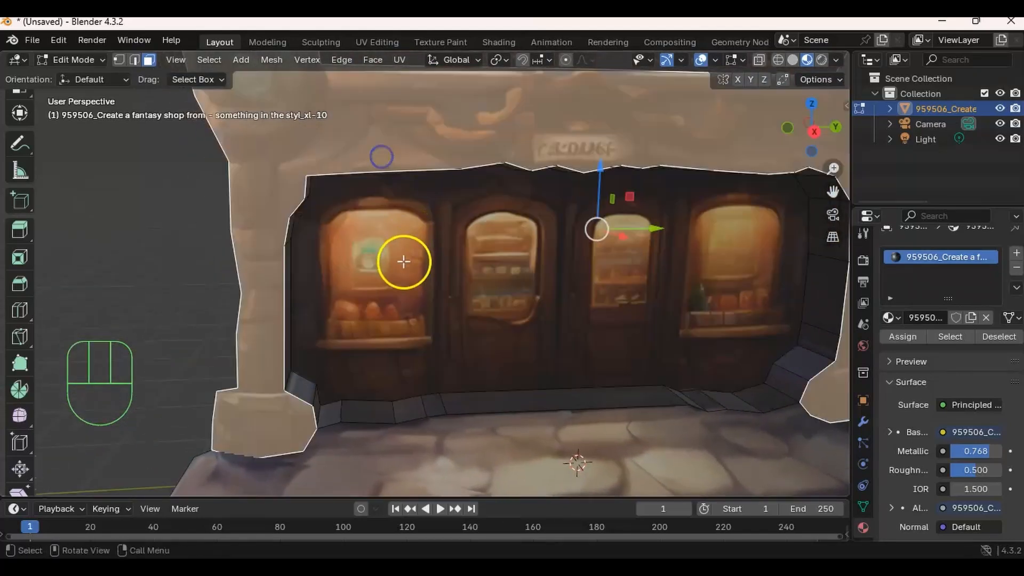
{"action": "middle_click_drag", "start_coordinate": [193, 280], "coordinate": [347, 310]}
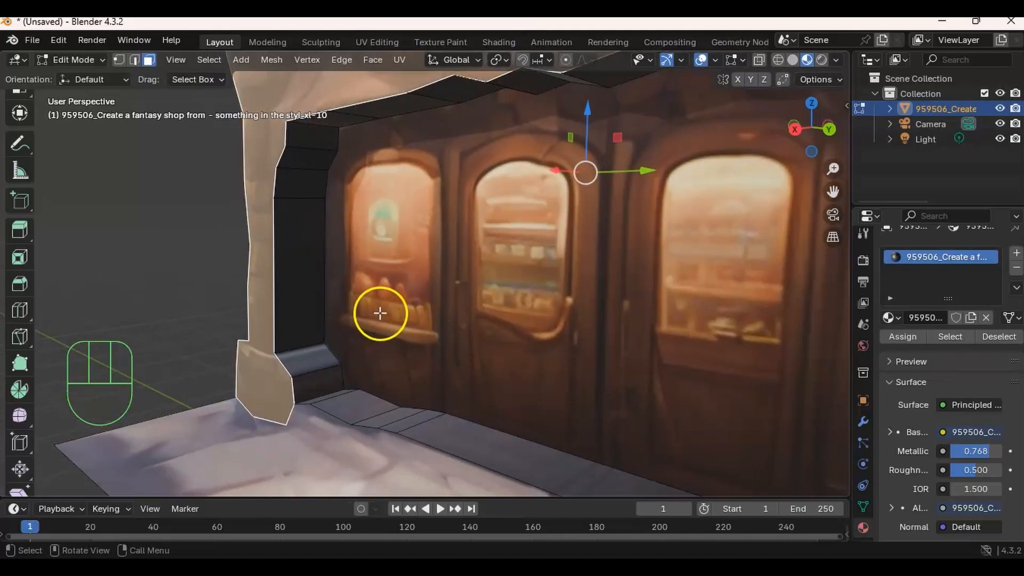
{"action": "middle_click_drag", "start_coordinate": [492, 340], "coordinate": [528, 326]}
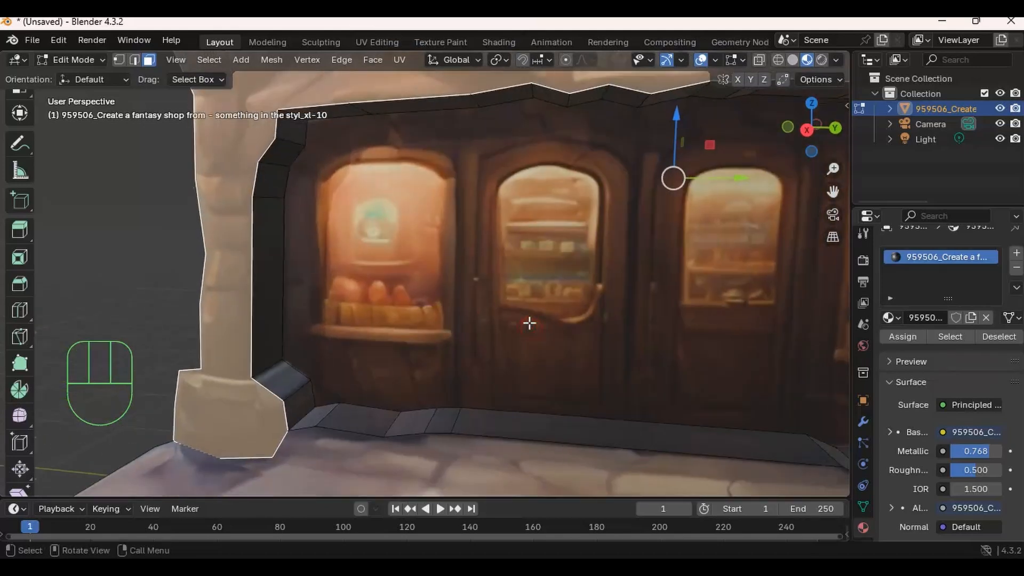
{"action": "middle_click_drag", "start_coordinate": [427, 285], "coordinate": [641, 323], "text": "shift"}
{"action": "middle_click_drag", "start_coordinate": [384, 320], "coordinate": [447, 296]}
{"action": "scroll", "coordinate": [382, 318], "scroll_direction": "up", "scroll_amount": 1}
{"action": "mouse_move", "coordinate": [347, 321]}
{"action": "middle_mouse_down", "text": "shift"}
{"action": "mouse_move", "coordinate": [374, 310]}
{"action": "mouse_move", "coordinate": [347, 304]}
{"action": "mouse_move", "coordinate": [358, 306]}
{"action": "middle_mouse_up", "text": "shift"}
{"action": "middle_click_drag", "start_coordinate": [415, 254], "coordinate": [457, 283], "text": "shift"}
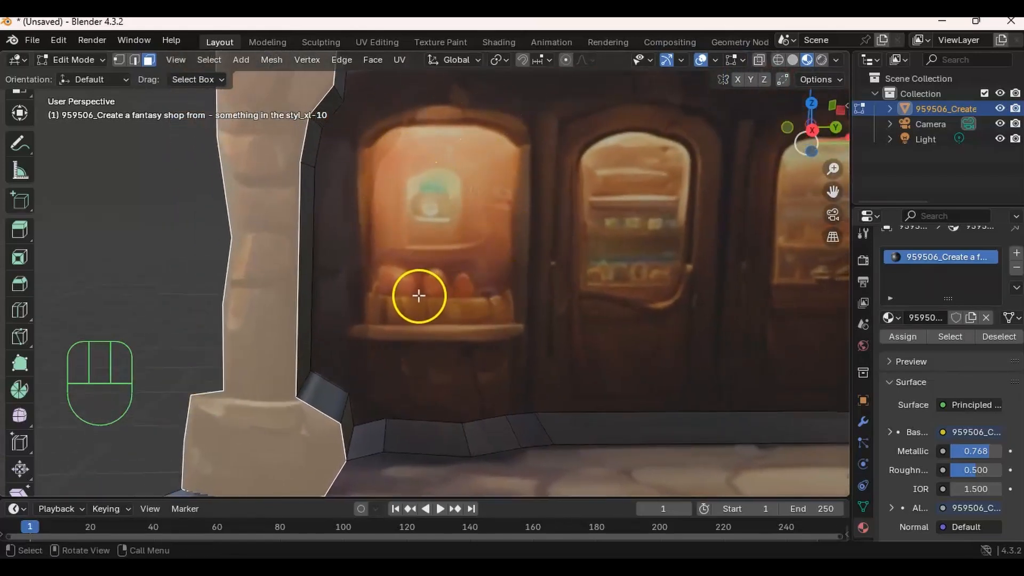
{"action": "key", "text": "k"}
{"action": "left_click", "coordinate": [359, 322]}
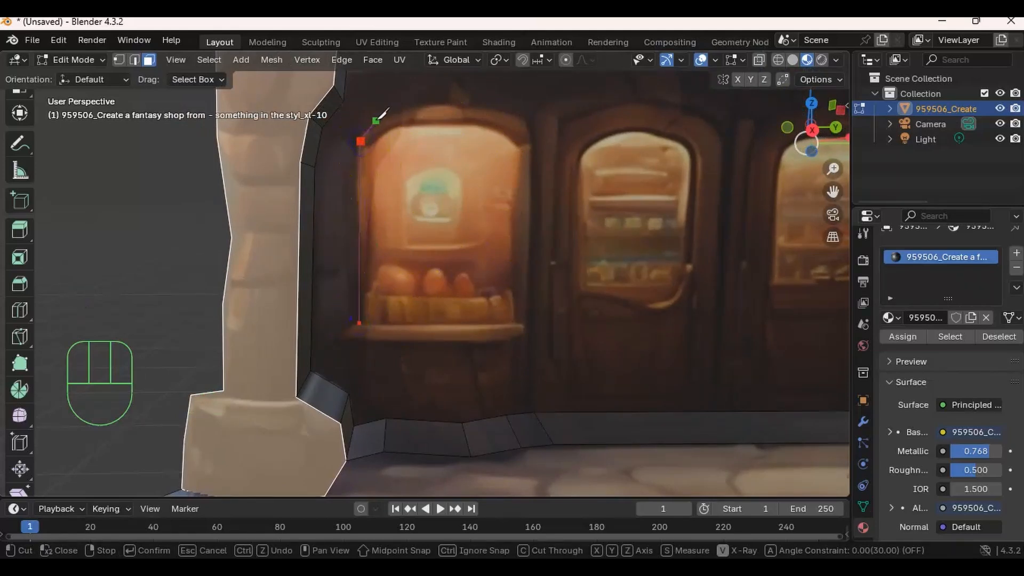
{"action": "left_click", "coordinate": [382, 117]}
{"action": "left_click", "coordinate": [533, 141]}
{"action": "left_click", "coordinate": [528, 316]}
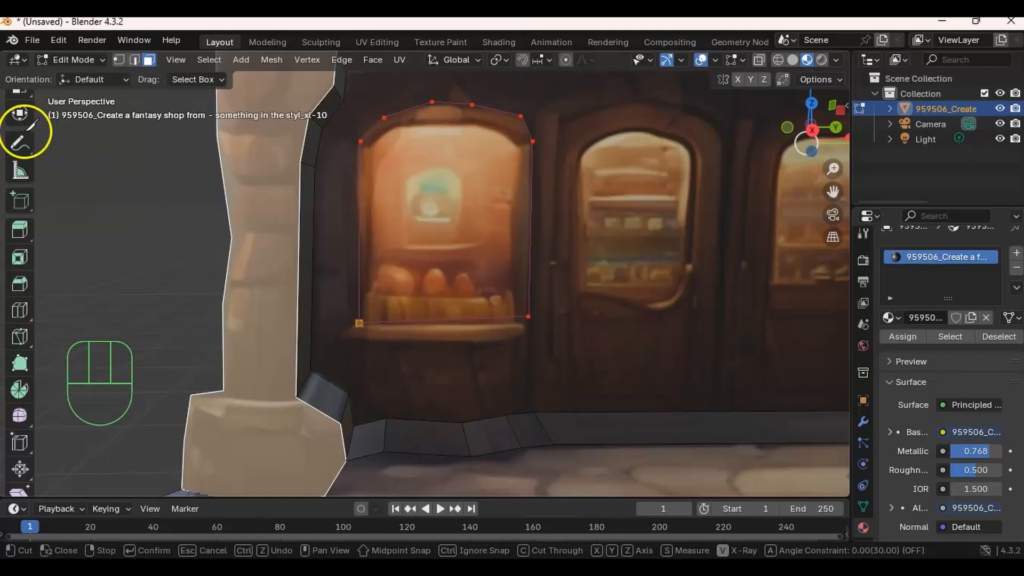
{"action": "scroll", "coordinate": [26, 144], "scroll_direction": "up", "scroll_amount": 5}
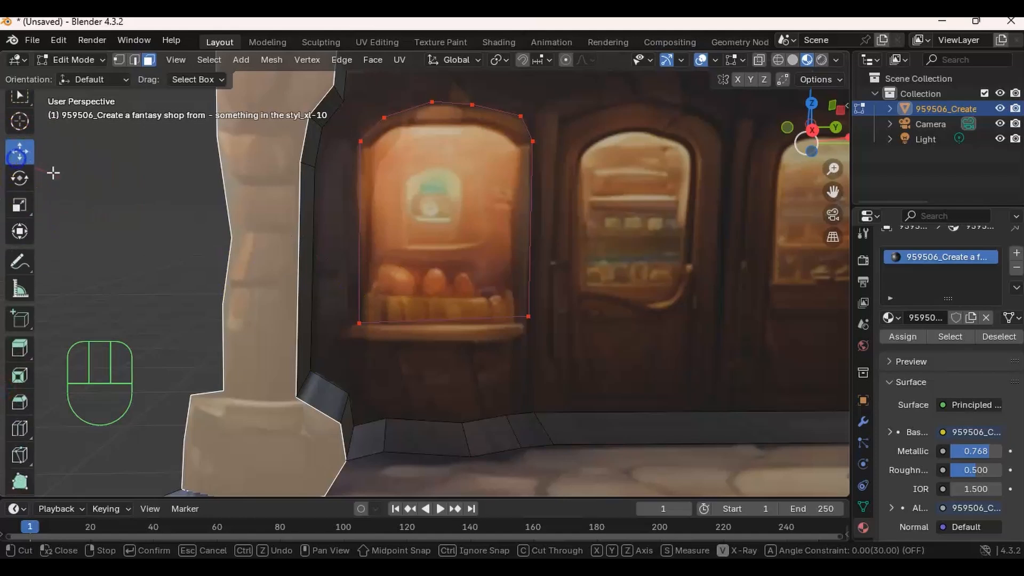
{"action": "key", "text": "Escape"}
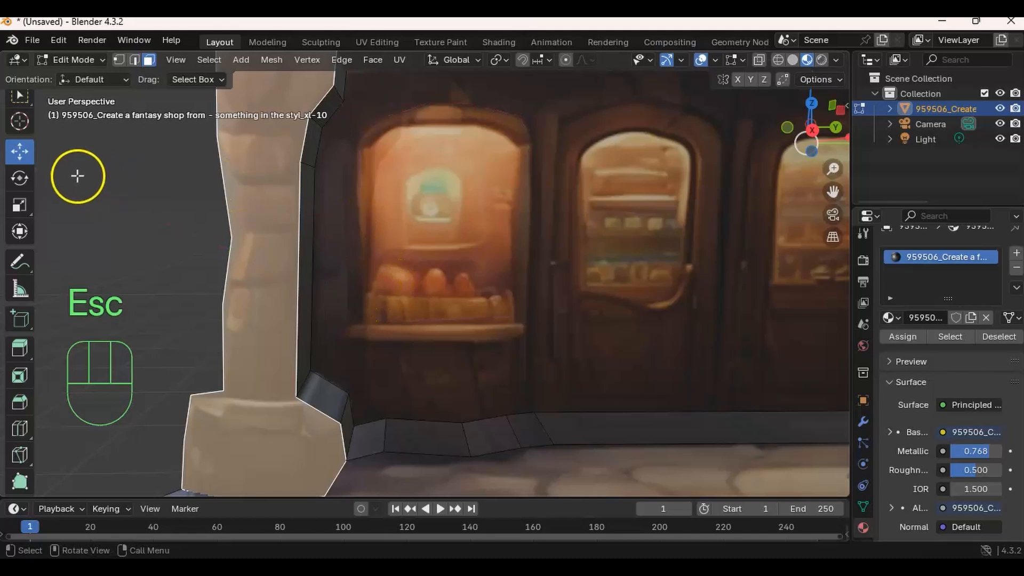
Knife-cut an arched outline around the left window of the recessed wall, closing it along the top of the sill
{"action": "key", "text": "k"}
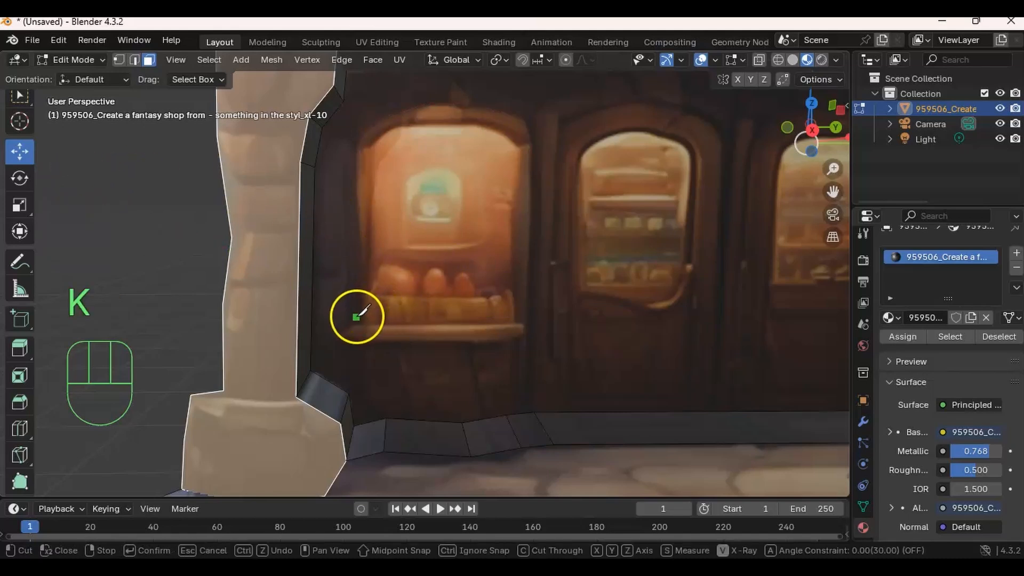
{"action": "left_click", "coordinate": [356, 320]}
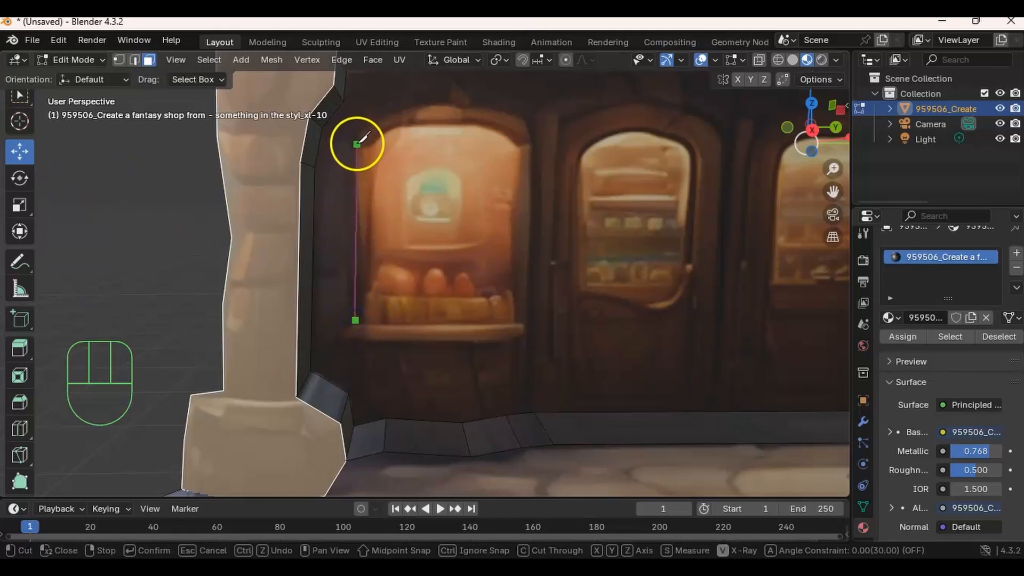
{"action": "left_click", "coordinate": [382, 118]}
{"action": "left_click", "coordinate": [420, 105]}
{"action": "left_click", "coordinate": [495, 107]}
{"action": "left_click", "coordinate": [528, 149]}
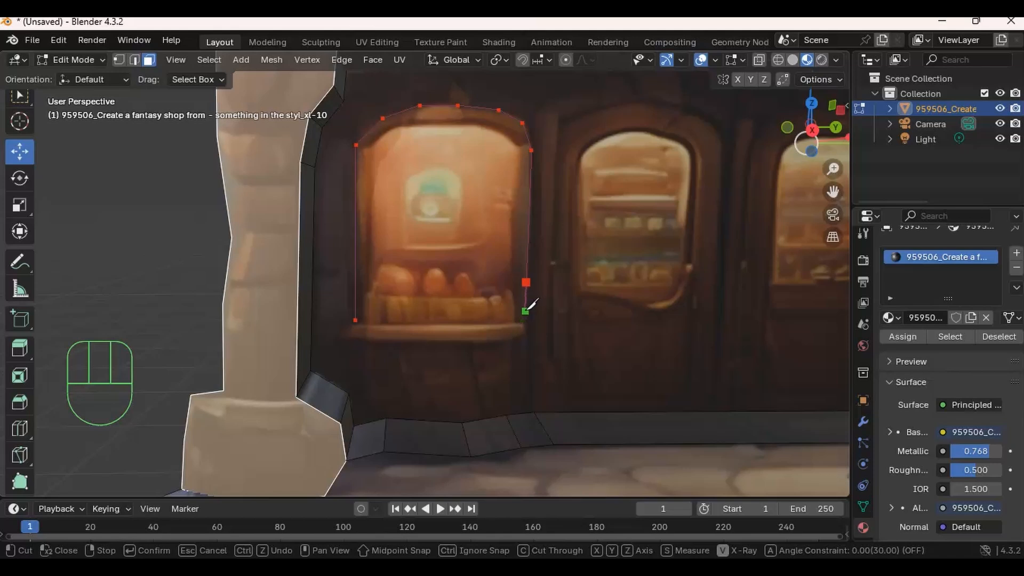
{"action": "left_click", "coordinate": [343, 316]}
{"action": "key", "text": "Return"}
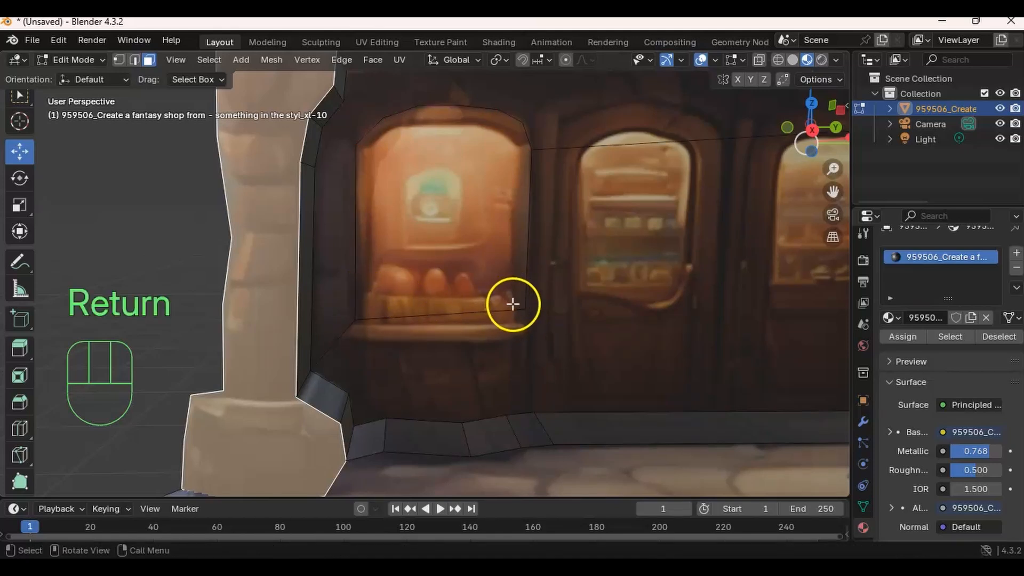
Lower the bottom-right corner vertex of the left window's cut so it meets the sill
{"action": "key", "text": "1"}
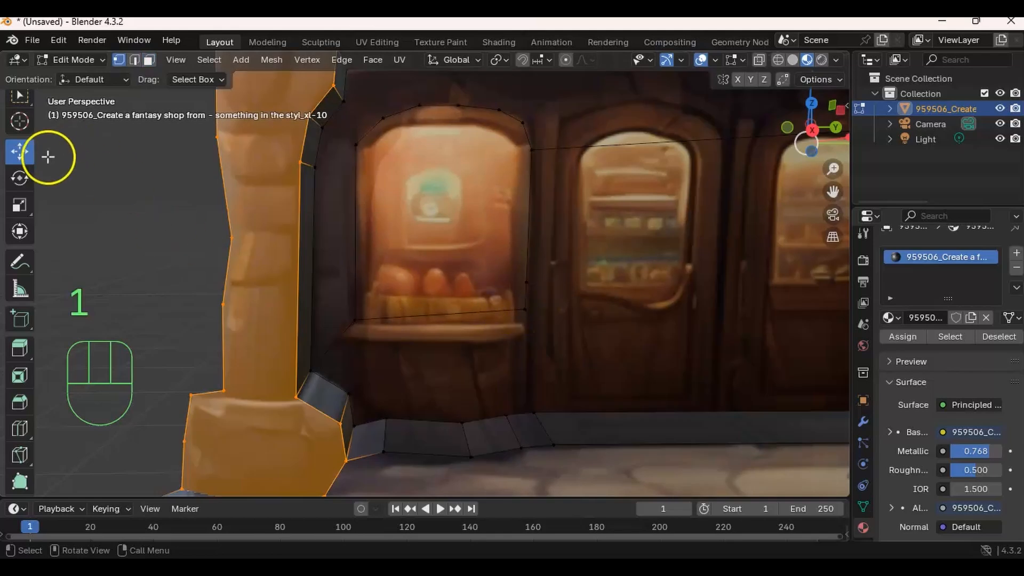
{"action": "middle_click_drag", "start_coordinate": [520, 333], "coordinate": [513, 286], "text": "shift"}
{"action": "left_click", "coordinate": [512, 288]}
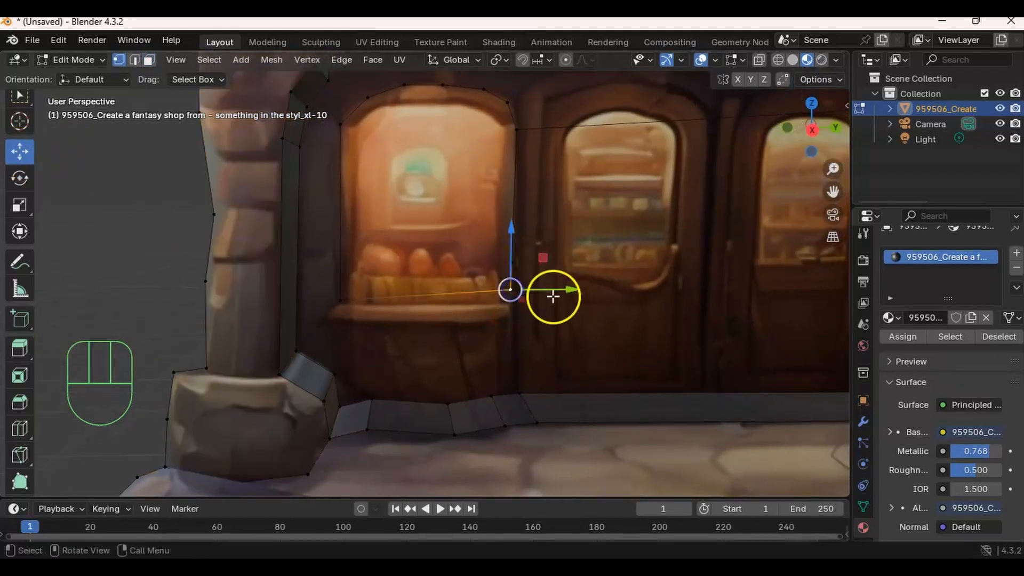
{"action": "mouse_move", "coordinate": [508, 230]}
{"action": "left_mouse_down"}
{"action": "mouse_move", "coordinate": [514, 247]}
{"action": "mouse_move", "coordinate": [520, 224]}
{"action": "mouse_move", "coordinate": [516, 249]}
{"action": "left_mouse_up"}
{"action": "left_click", "coordinate": [840, 80]}
{"action": "scroll", "coordinate": [499, 328], "scroll_direction": "up", "scroll_amount": 2}
{"action": "middle_click_drag", "start_coordinate": [548, 270], "coordinate": [512, 277], "text": "shift"}
{"action": "middle_click_drag", "start_coordinate": [520, 255], "coordinate": [514, 254]}
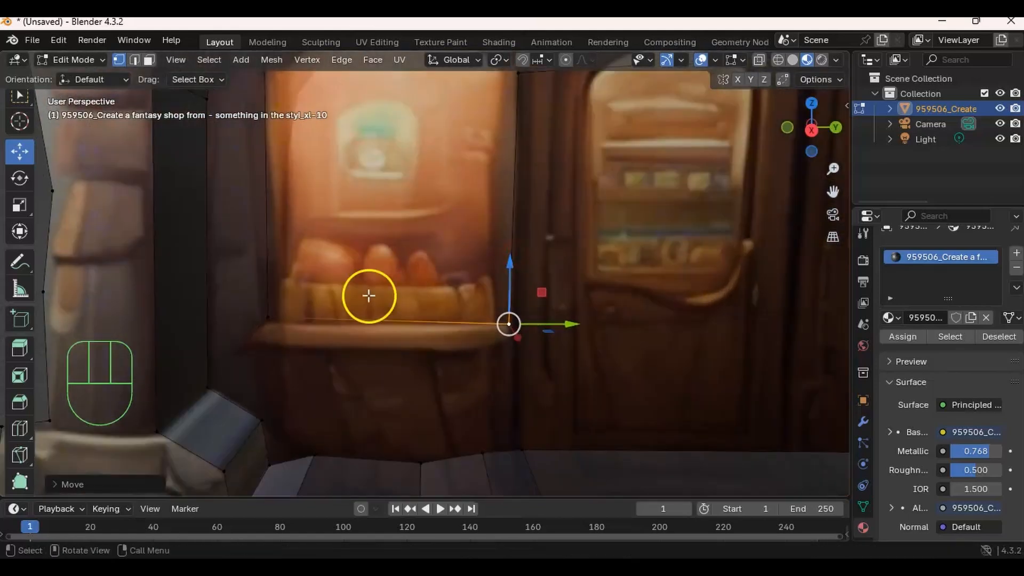
Dissolve the surplus vertex on the right edge of the left window's outline
{"action": "left_click", "coordinate": [337, 332]}
{"action": "middle_click_drag", "start_coordinate": [521, 265], "coordinate": [509, 259], "text": "ctrl"}
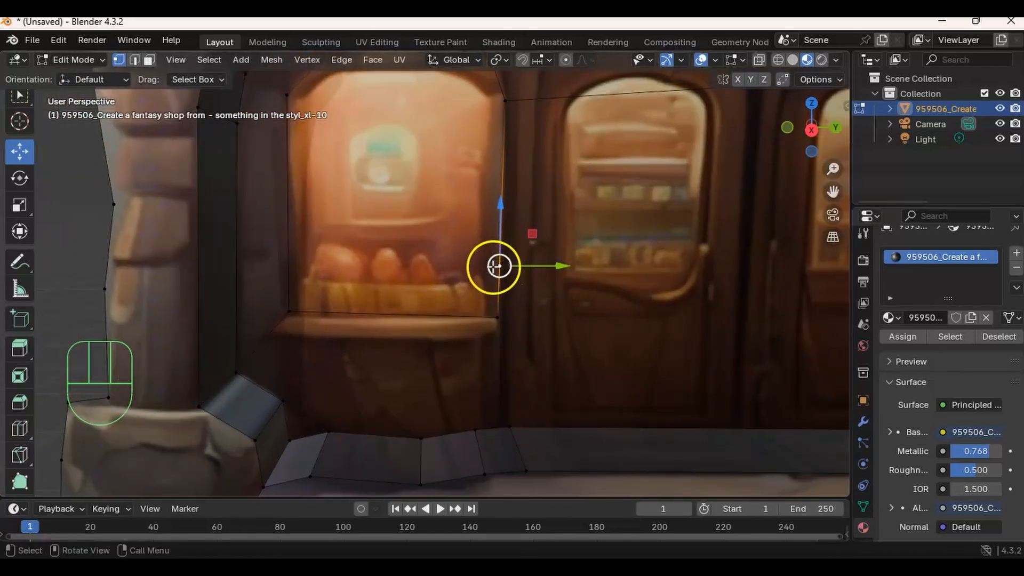
{"action": "key", "text": "Delete"}
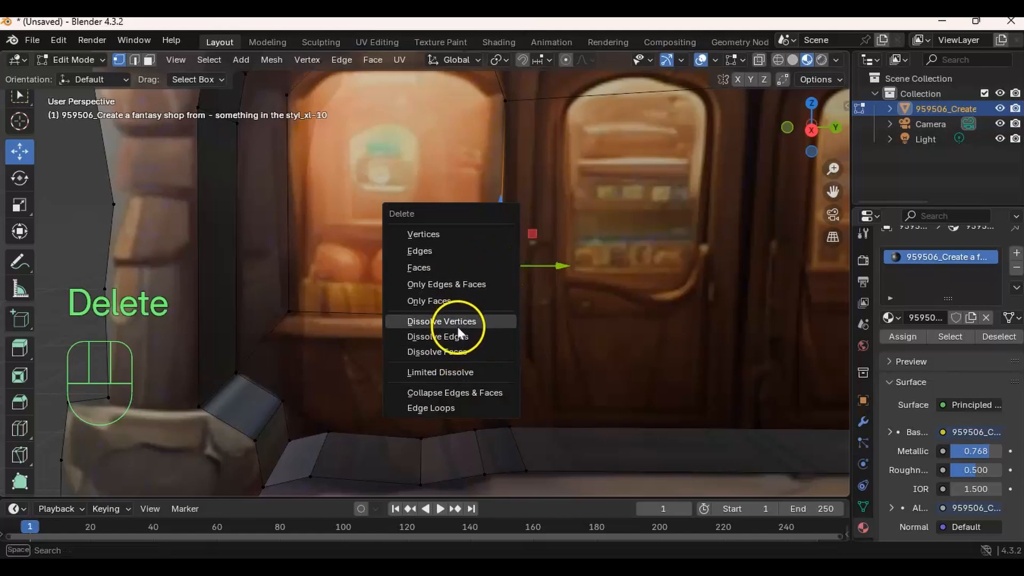
{"action": "left_click", "coordinate": [462, 321]}
Knife-cut an arched outline around the right door, from the threshold up over the arch and back down to the threshold
{"action": "middle_click_drag", "start_coordinate": [514, 272], "coordinate": [451, 253]}
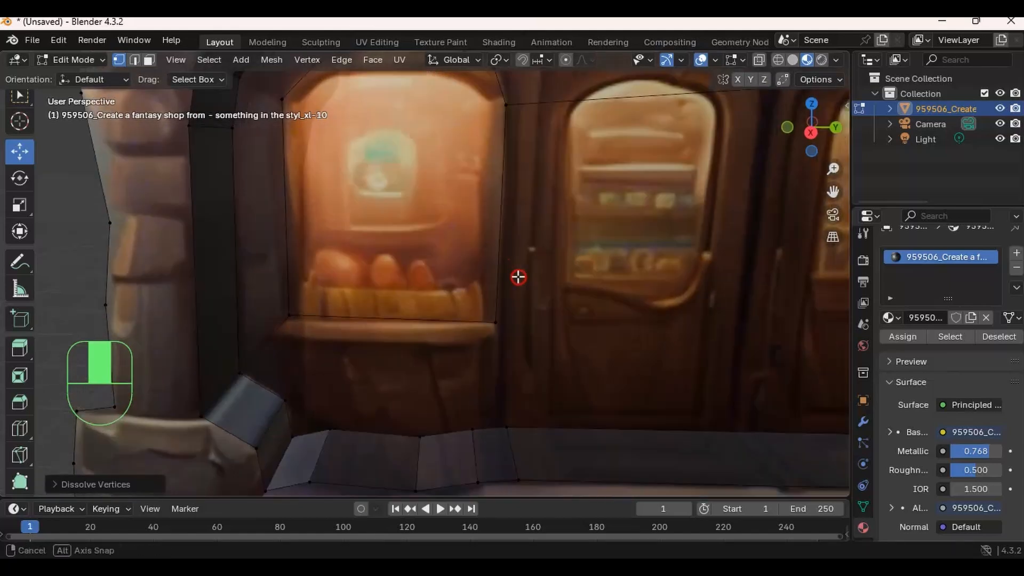
{"action": "scroll", "coordinate": [471, 249], "scroll_direction": "down", "scroll_amount": 3}
{"action": "scroll", "coordinate": [461, 243], "scroll_direction": "up", "scroll_amount": 1}
{"action": "middle_click_drag", "start_coordinate": [371, 264], "coordinate": [435, 248]}
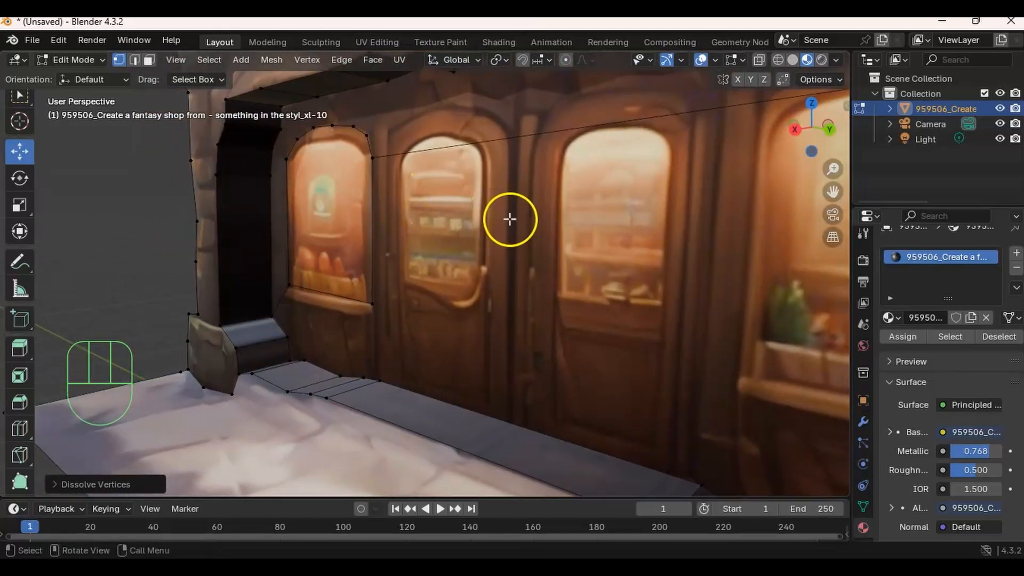
{"action": "middle_click_drag", "start_coordinate": [626, 167], "coordinate": [510, 282]}
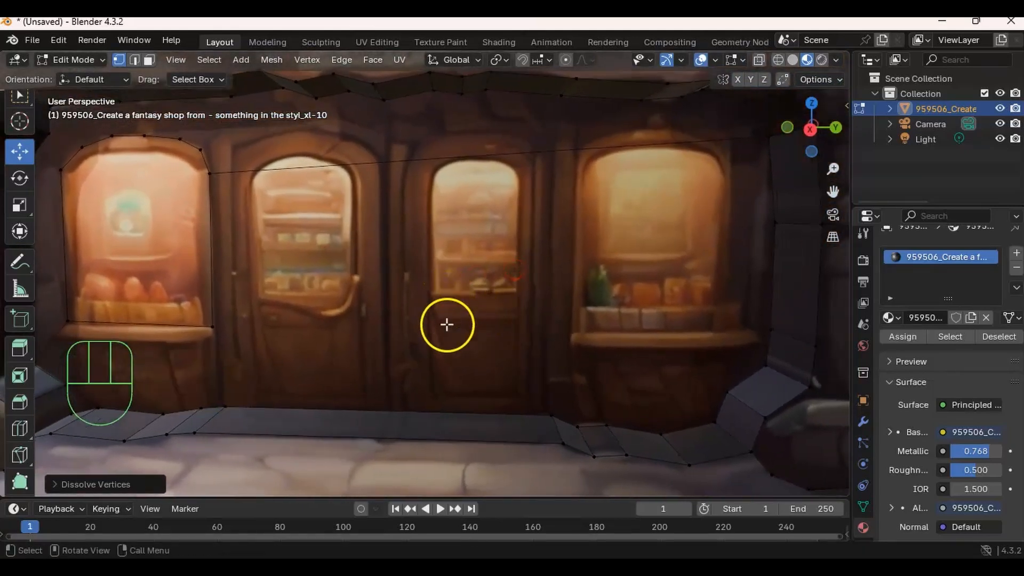
{"action": "key", "text": "k"}
{"action": "left_click", "coordinate": [407, 411]}
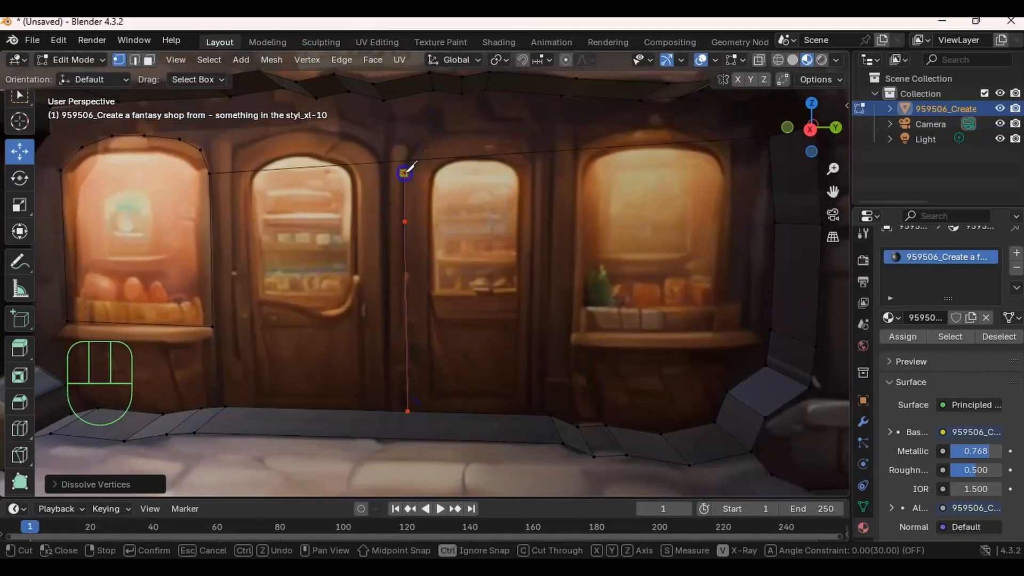
{"action": "left_click", "coordinate": [509, 128]}
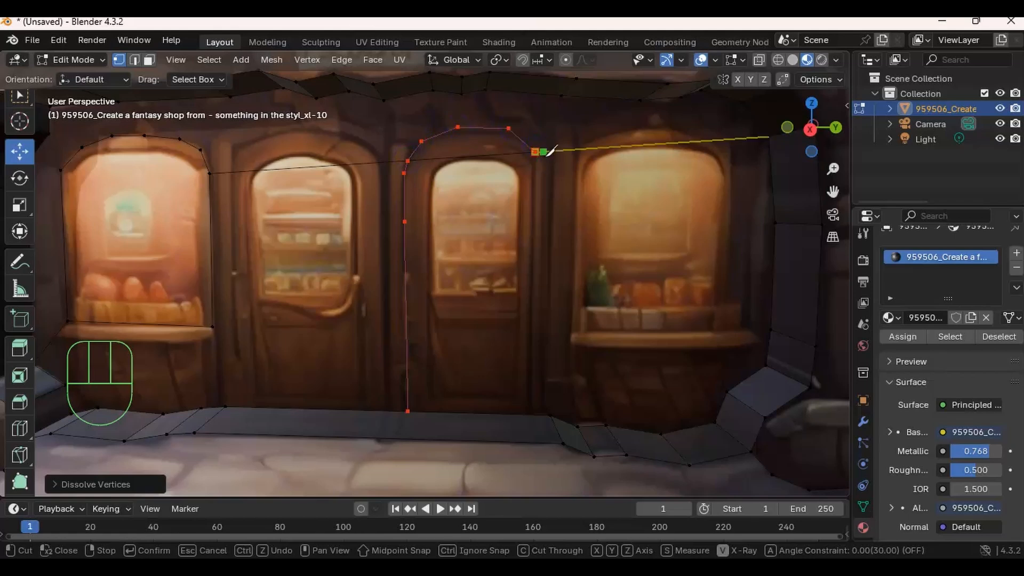
{"action": "left_click", "coordinate": [545, 166]}
{"action": "left_click", "coordinate": [546, 258]}
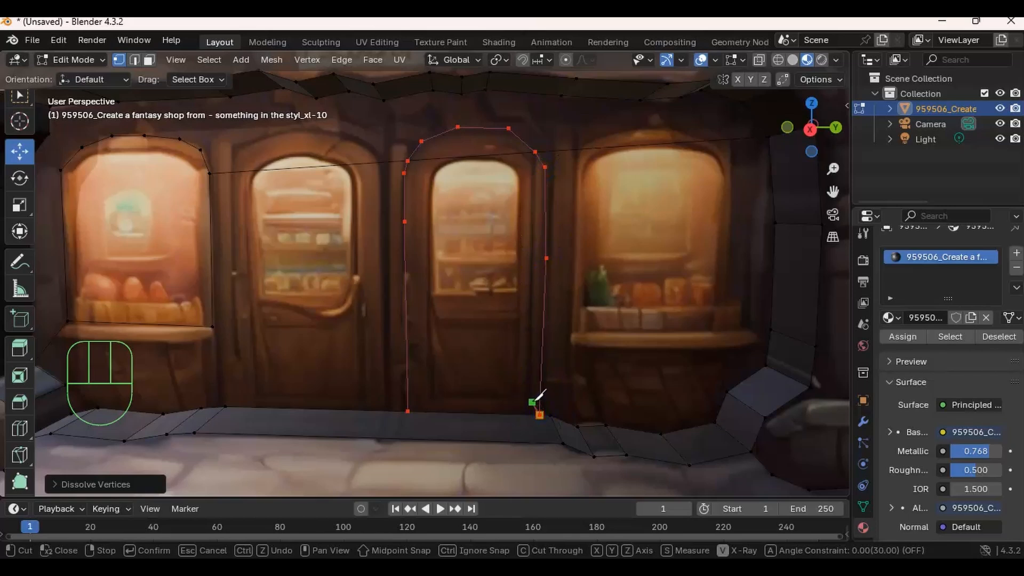
{"action": "key", "text": "Return"}
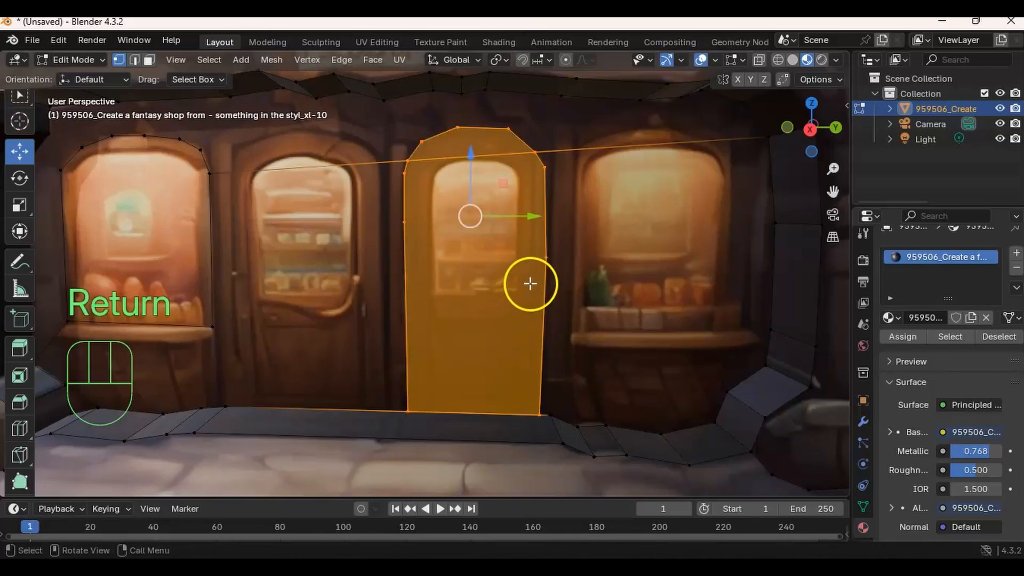
{"action": "middle_click_drag", "start_coordinate": [530, 284], "coordinate": [523, 283]}
{"action": "middle_click_drag", "start_coordinate": [354, 217], "coordinate": [479, 192]}
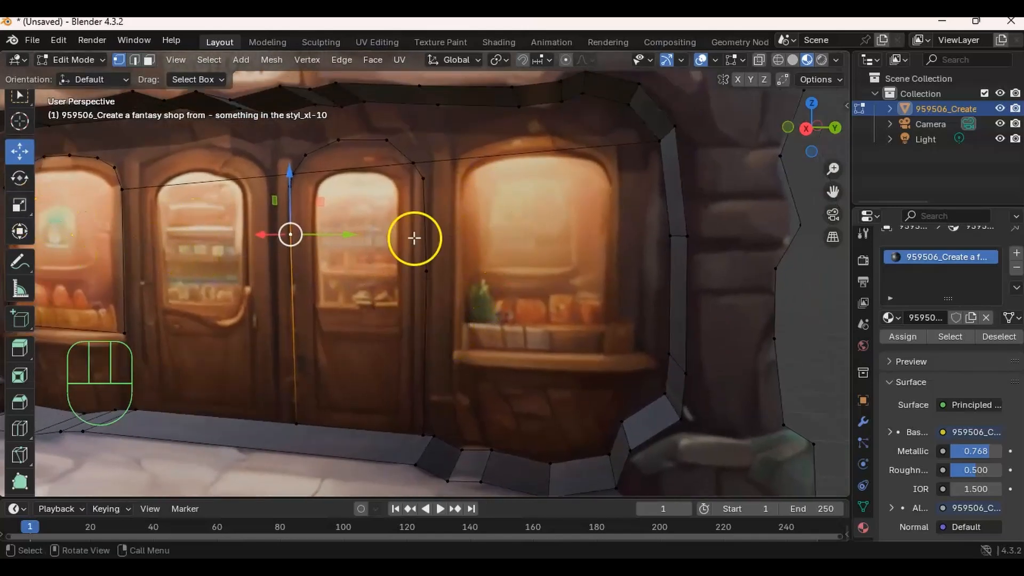
{"action": "middle_click_drag", "start_coordinate": [247, 198], "coordinate": [286, 178], "text": "shift"}
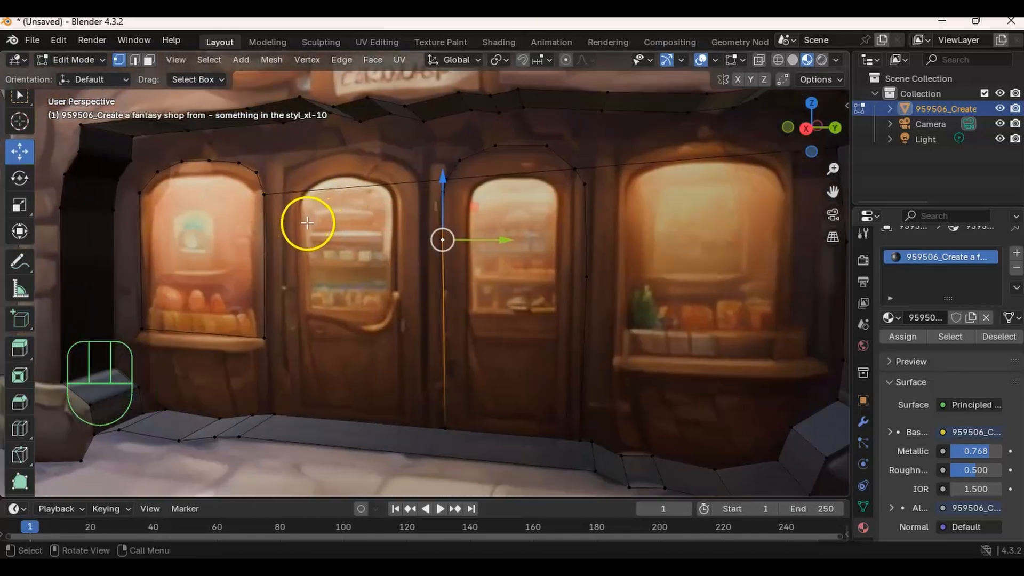
{"action": "key", "text": "k"}
{"action": "left_click", "coordinate": [297, 416]}
{"action": "left_click", "coordinate": [292, 220]}
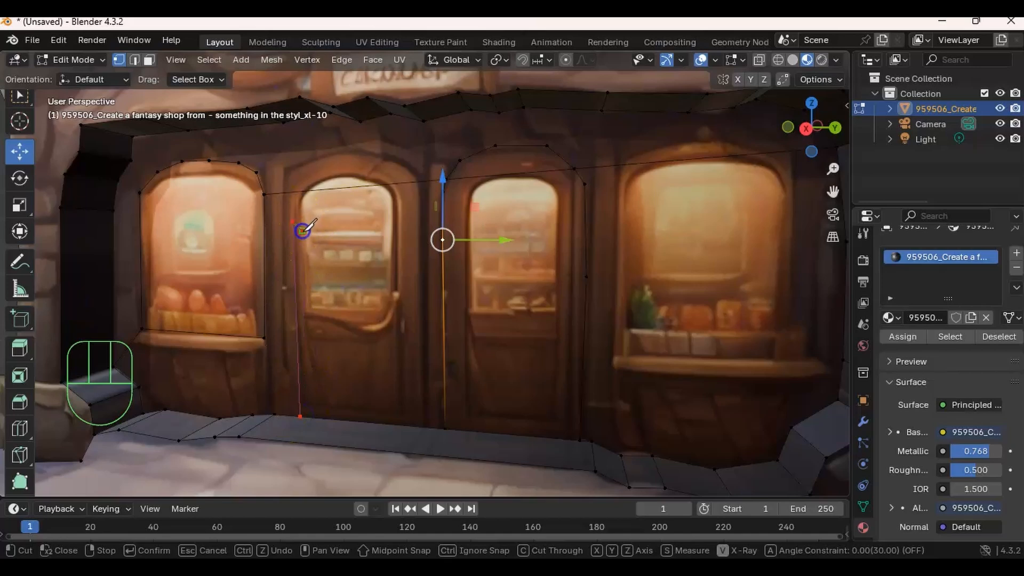
{"action": "key", "text": "Escape"}
Knife-cut an arched outline around the left door's outer frame, starting and ending at the threshold
{"action": "key", "text": "k"}
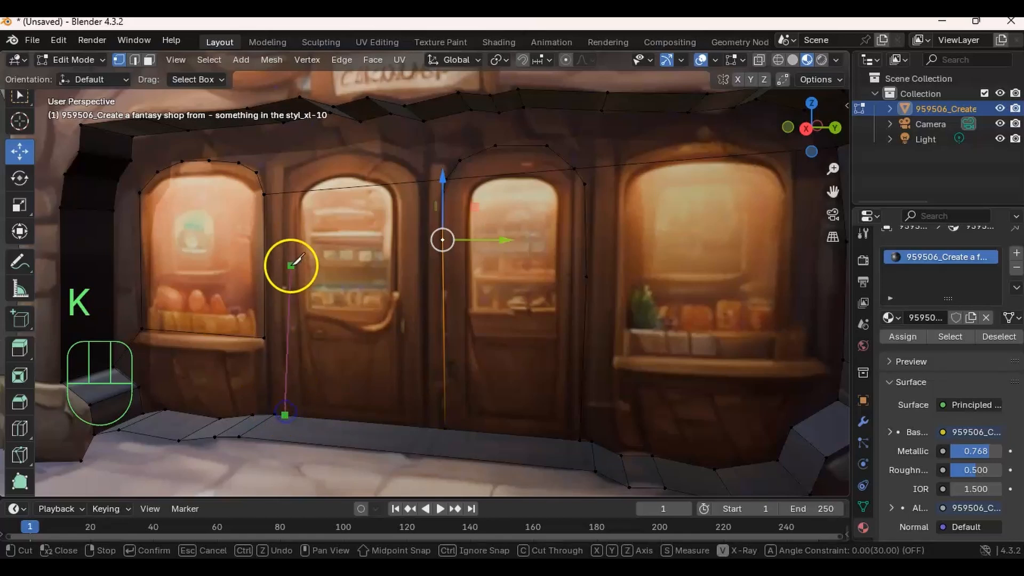
{"action": "left_click", "coordinate": [283, 244]}
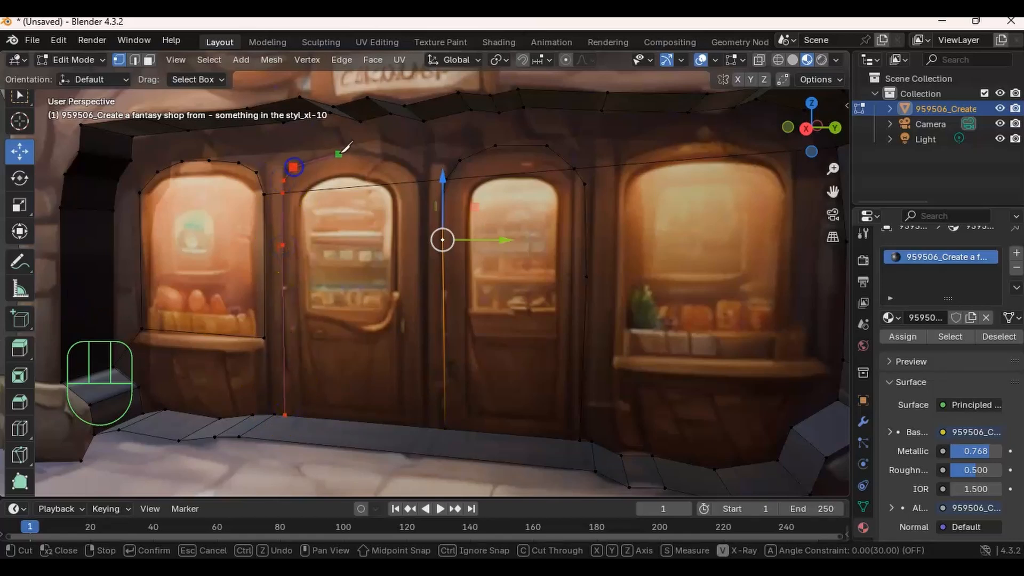
{"action": "left_click", "coordinate": [424, 228]}
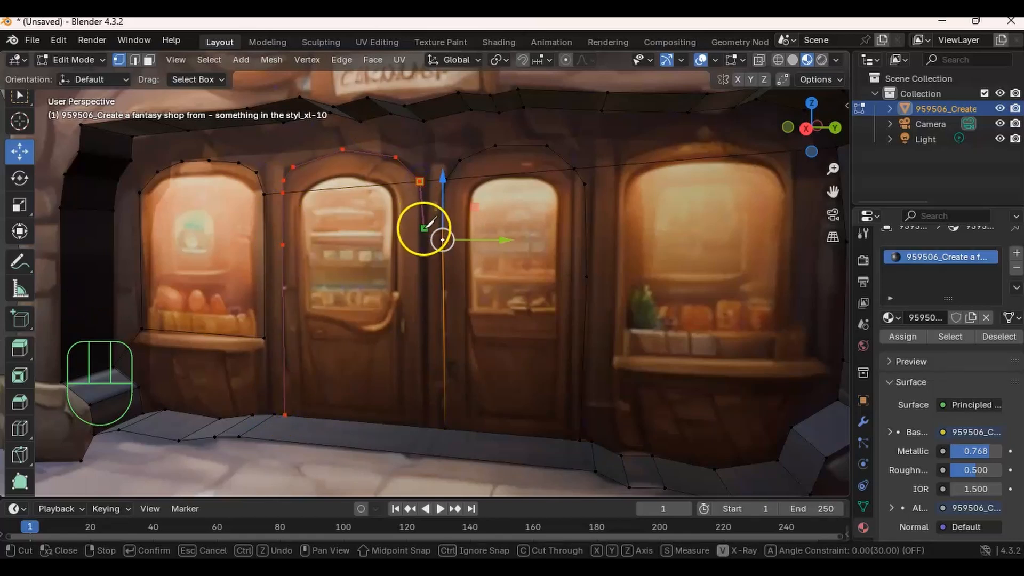
{"action": "left_click", "coordinate": [425, 347]}
{"action": "left_click", "coordinate": [423, 426]}
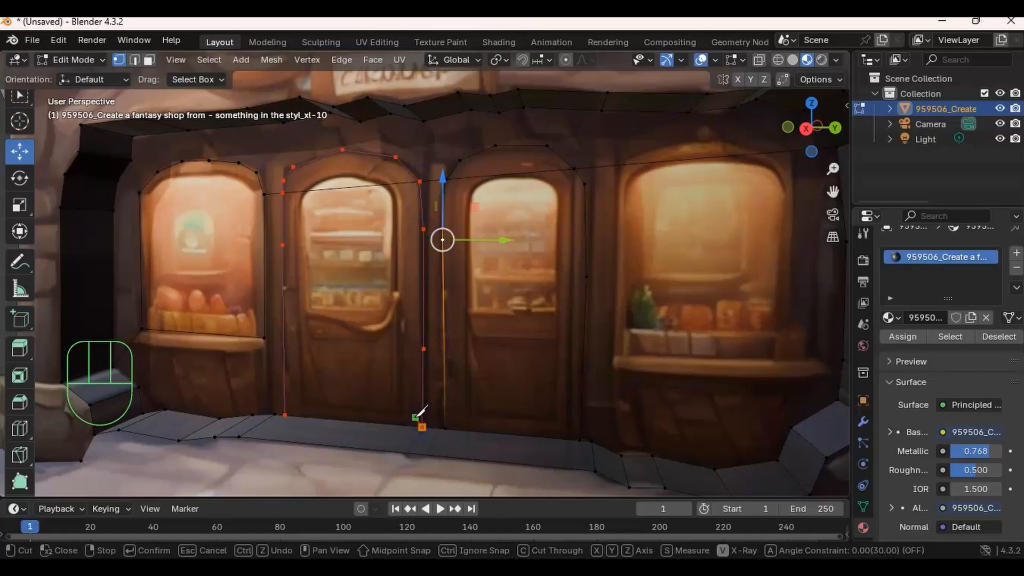
{"action": "key", "text": "Return"}
Knife-cut a closed arched outline around the right window, running along the top of its sill
{"action": "mouse_move", "coordinate": [496, 305]}
{"action": "middle_mouse_down", "text": "shift"}
{"action": "mouse_move", "coordinate": [446, 309]}
{"action": "mouse_move", "coordinate": [498, 312]}
{"action": "middle_mouse_up", "text": "shift"}
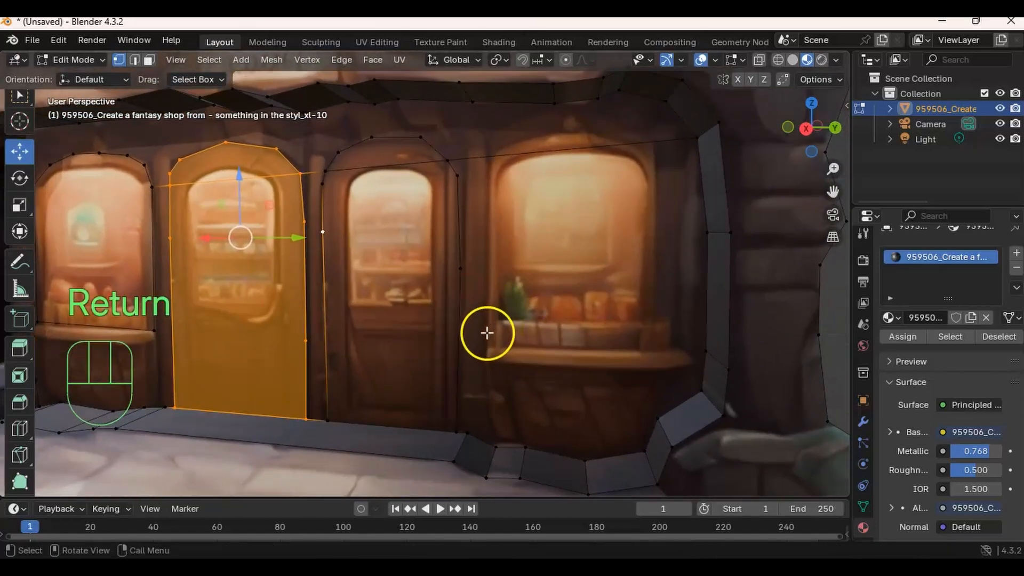
{"action": "key", "text": "k"}
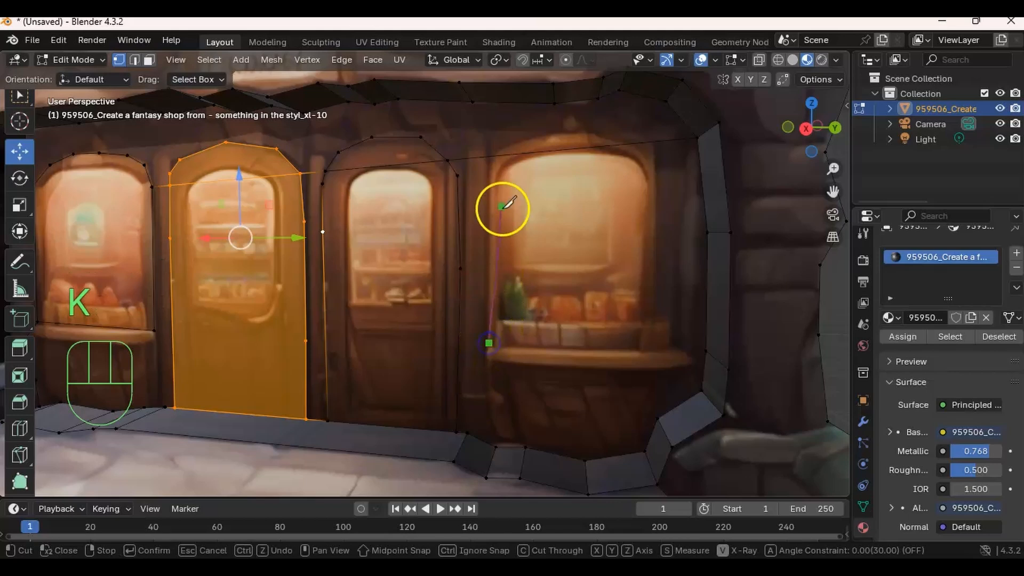
{"action": "left_click", "coordinate": [490, 193]}
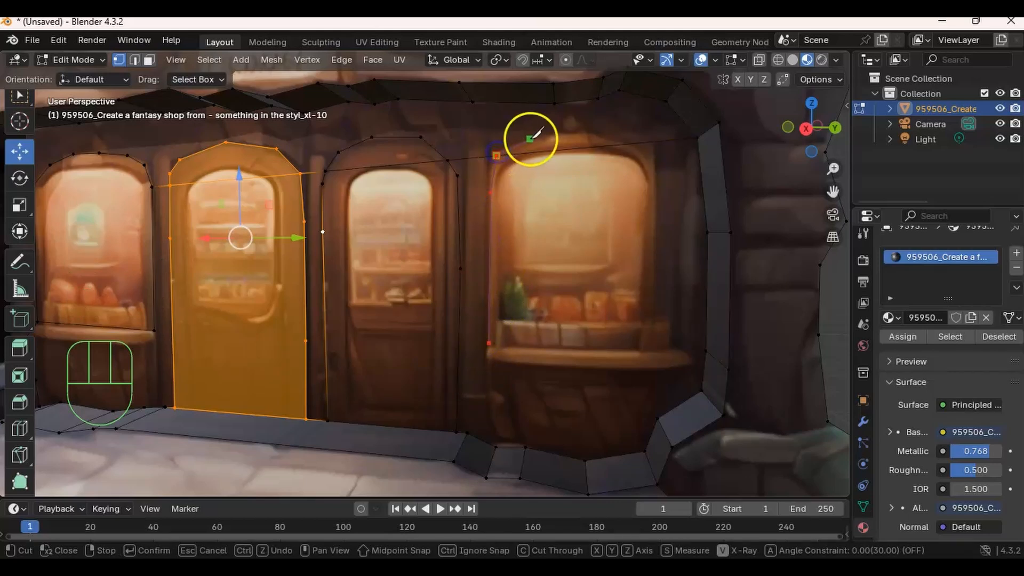
{"action": "left_click", "coordinate": [588, 134]}
{"action": "left_click_drag", "start_coordinate": [651, 184], "coordinate": [648, 320]}
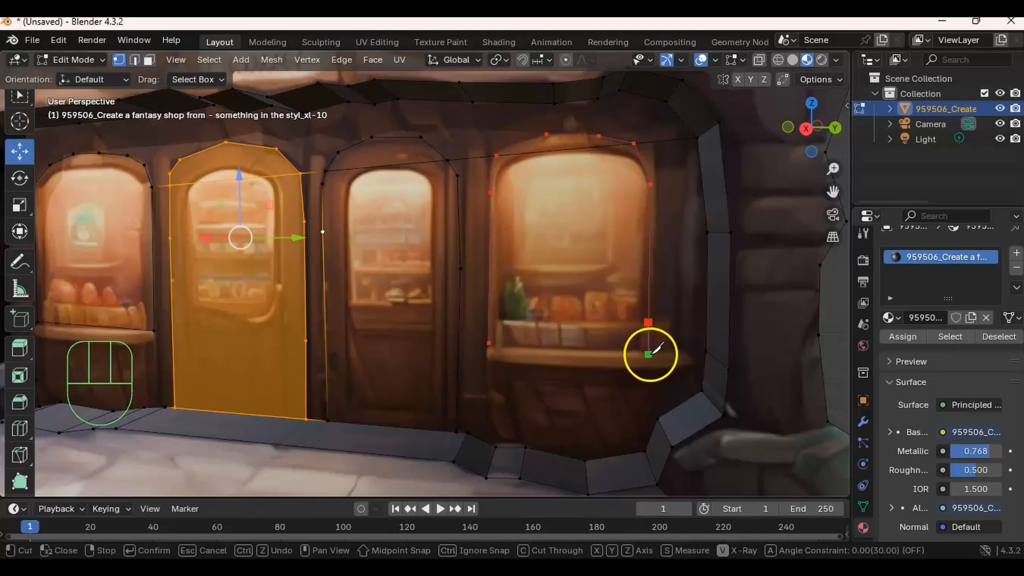
{"action": "left_click", "coordinate": [489, 343]}
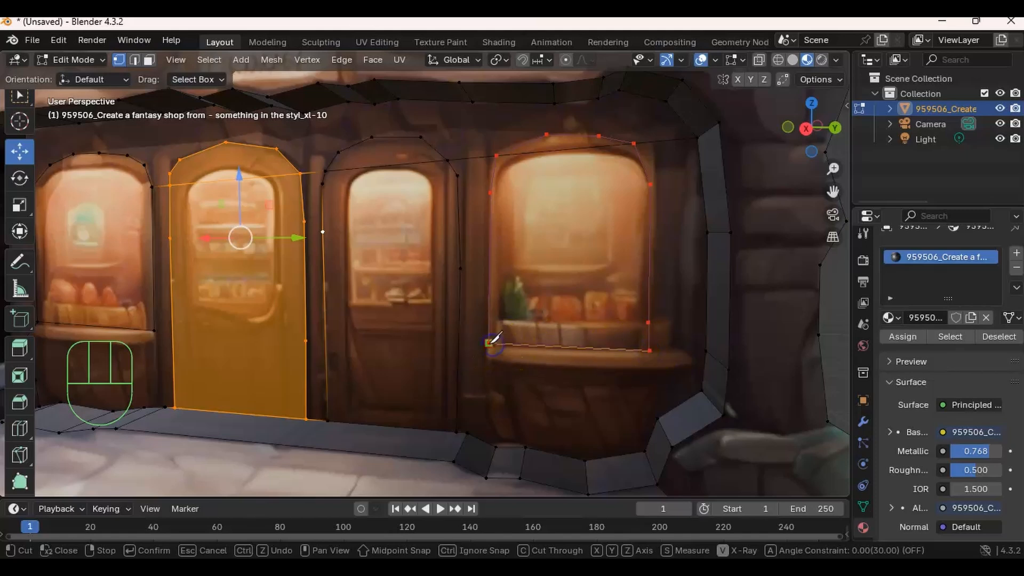
{"action": "key", "text": "Return"}
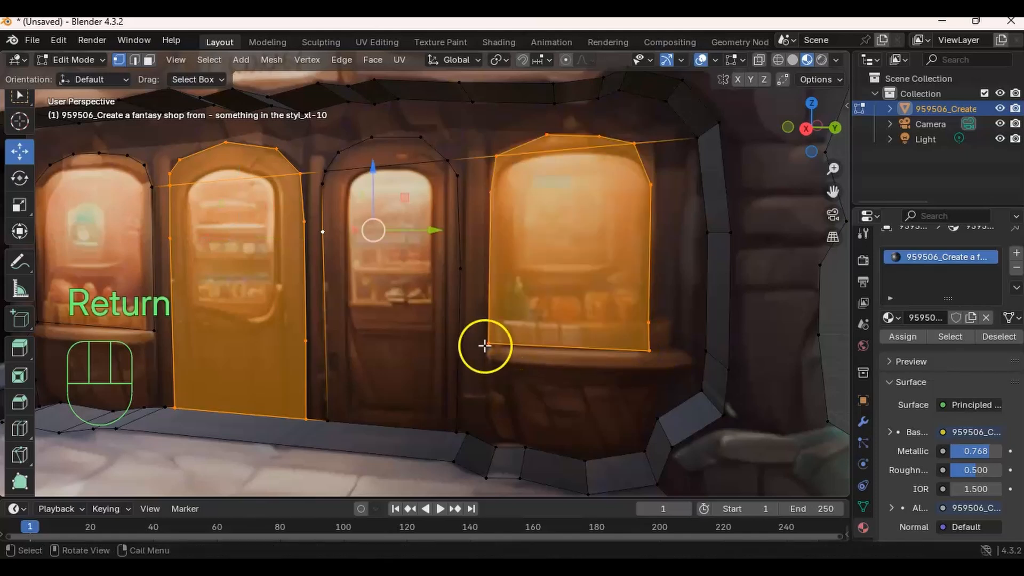
Dissolve the surplus vertex on the right edge of the right window's outline
{"action": "left_click", "coordinate": [654, 318]}
{"action": "key", "text": "Delete"}
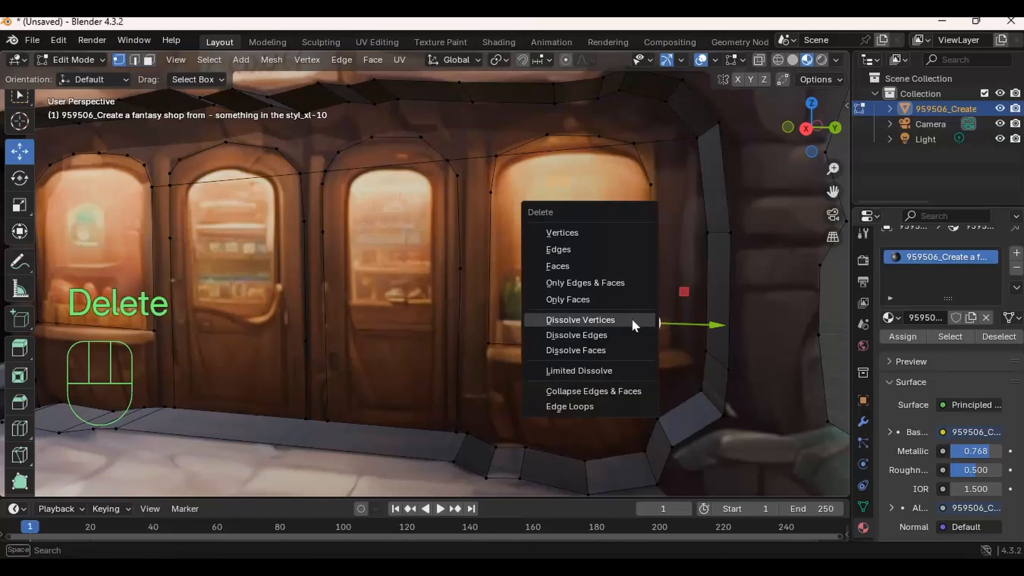
{"action": "left_click", "coordinate": [596, 319]}
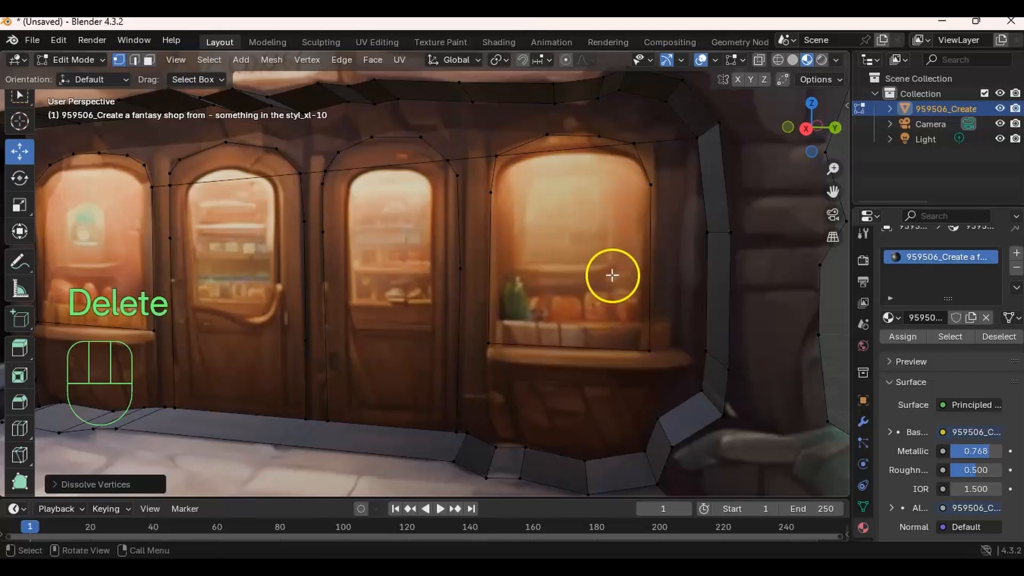
Select the faces of the left and right windows in face selection mode
{"action": "middle_click_drag", "start_coordinate": [611, 275], "coordinate": [596, 284]}
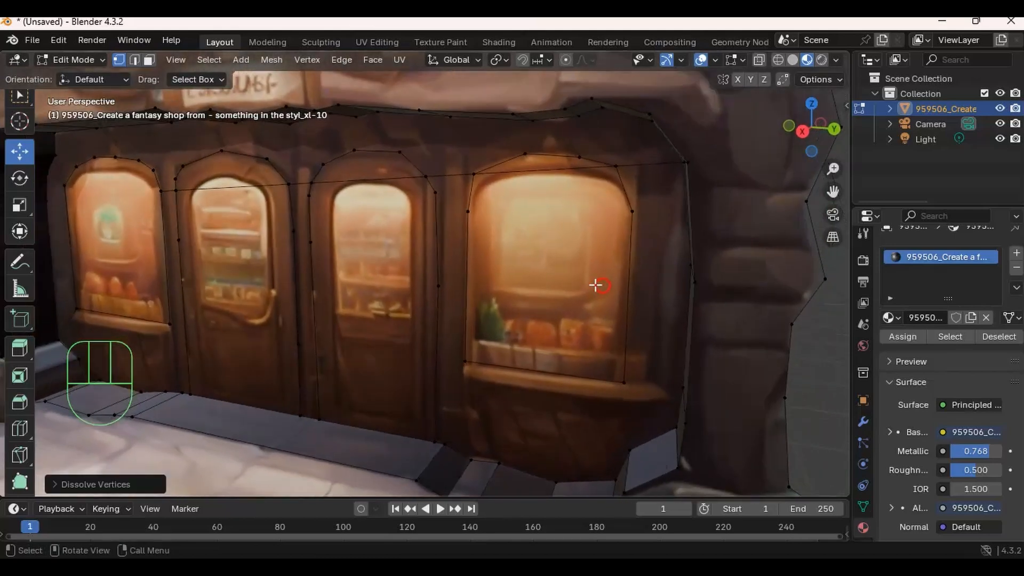
{"action": "middle_click_drag", "start_coordinate": [471, 247], "coordinate": [333, 226], "text": "shift"}
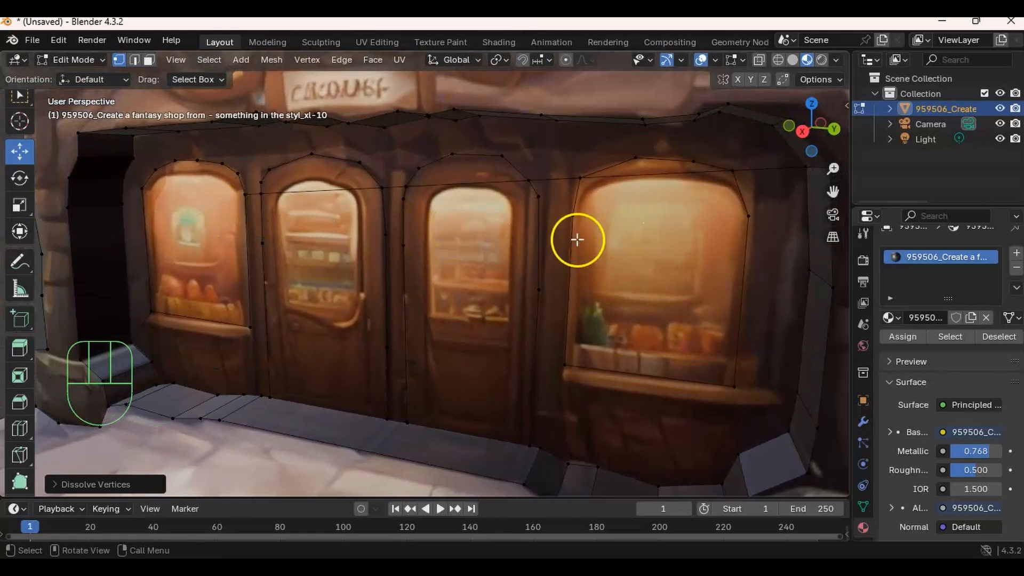
{"action": "middle_click_drag", "start_coordinate": [572, 290], "coordinate": [573, 267], "text": "shift"}
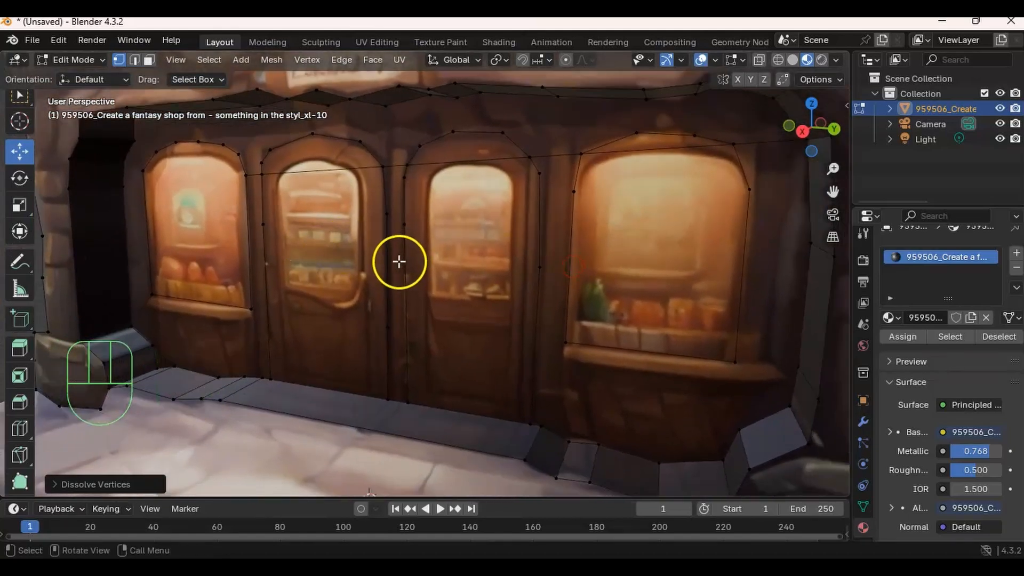
{"action": "key", "text": "3"}
{"action": "left_click", "coordinate": [213, 248]}
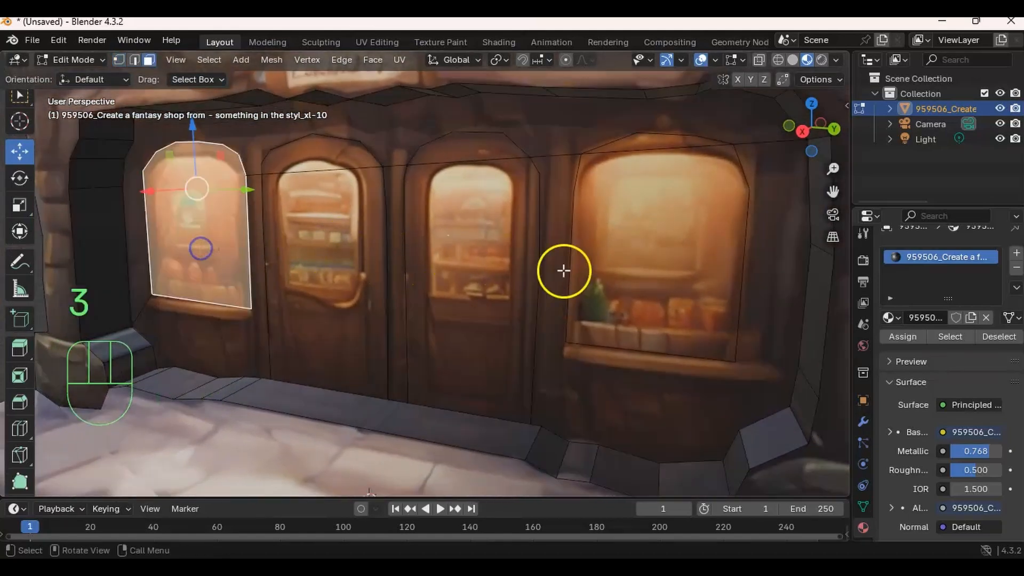
{"action": "left_click", "coordinate": [627, 260], "text": "shift"}
{"action": "middle_click_drag", "start_coordinate": [453, 264], "coordinate": [384, 259]}
Try to extrude both window faces inward by about 0.25 m
{"action": "key", "text": "e"}
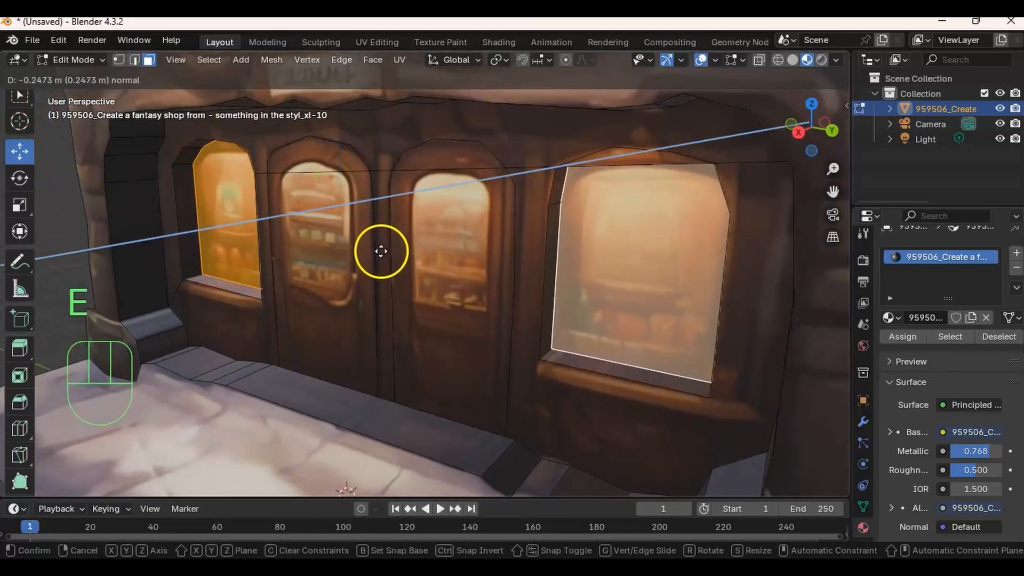
{"action": "left_click", "coordinate": [380, 252]}
{"action": "middle_click_drag", "start_coordinate": [379, 252], "coordinate": [357, 240]}
{"action": "key", "text": "ctrl+z"}
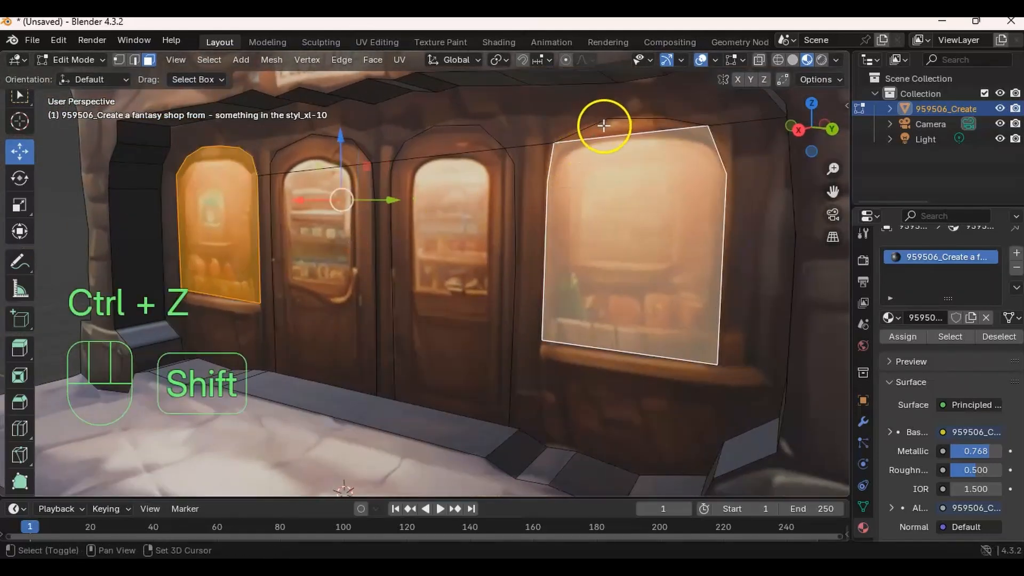
Extrude the left and right window faces inward along their normals by about 0.31 m
{"action": "middle_click_drag", "start_coordinate": [594, 245], "coordinate": [468, 281], "text": "shift"}
{"action": "key", "text": "e"}
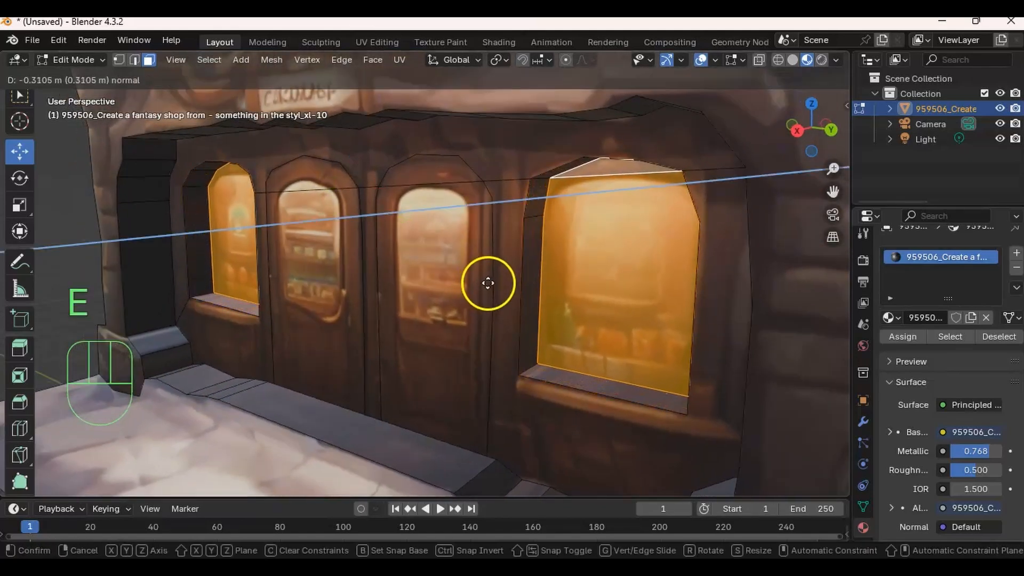
{"action": "left_click", "coordinate": [491, 282]}
Examine the depth of the recessed windows and the flat door faces between them from several angles
{"action": "middle_click_drag", "start_coordinate": [490, 282], "coordinate": [521, 268]}
{"action": "middle_click_drag", "start_coordinate": [349, 350], "coordinate": [342, 328], "text": "shift"}
{"action": "middle_click_drag", "start_coordinate": [423, 219], "coordinate": [391, 310], "text": "shift"}
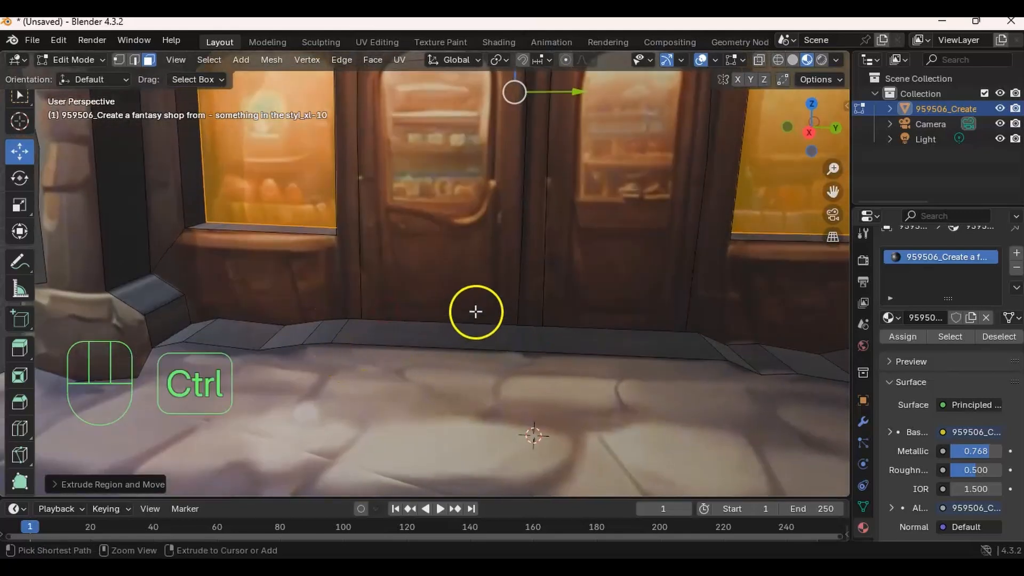
{"action": "middle_click_drag", "start_coordinate": [475, 312], "coordinate": [480, 368], "text": "ctrl"}
{"action": "middle_click_drag", "start_coordinate": [514, 303], "coordinate": [503, 349], "text": "shift"}
{"action": "mouse_move", "coordinate": [475, 312]}
{"action": "middle_mouse_down"}
{"action": "mouse_move", "coordinate": [450, 309]}
{"action": "mouse_move", "coordinate": [458, 306]}
{"action": "middle_mouse_up"}
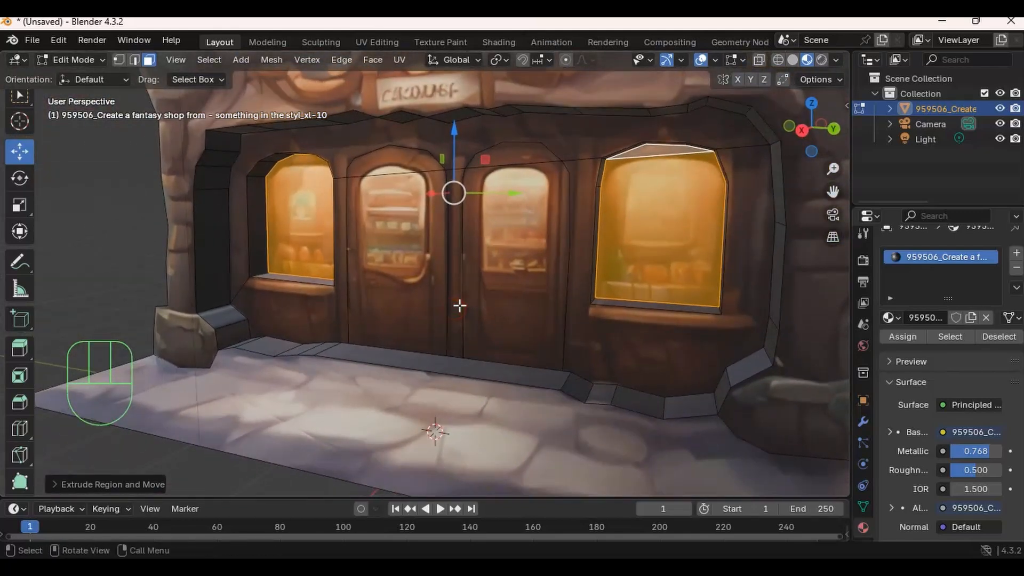
{"action": "middle_click_drag", "start_coordinate": [347, 258], "coordinate": [395, 290], "text": "shift"}
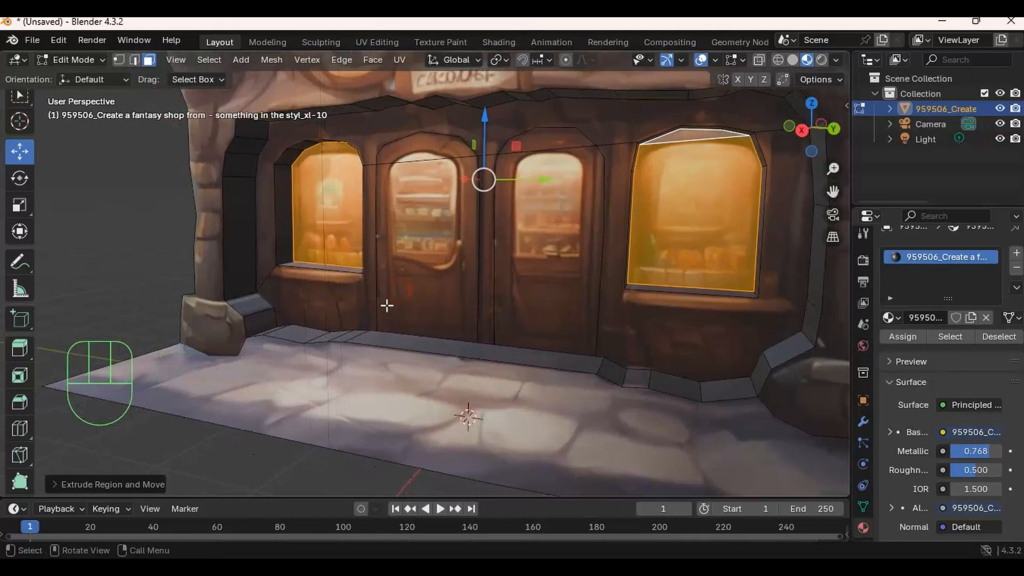
{"action": "middle_click_drag", "start_coordinate": [487, 309], "coordinate": [414, 281]}
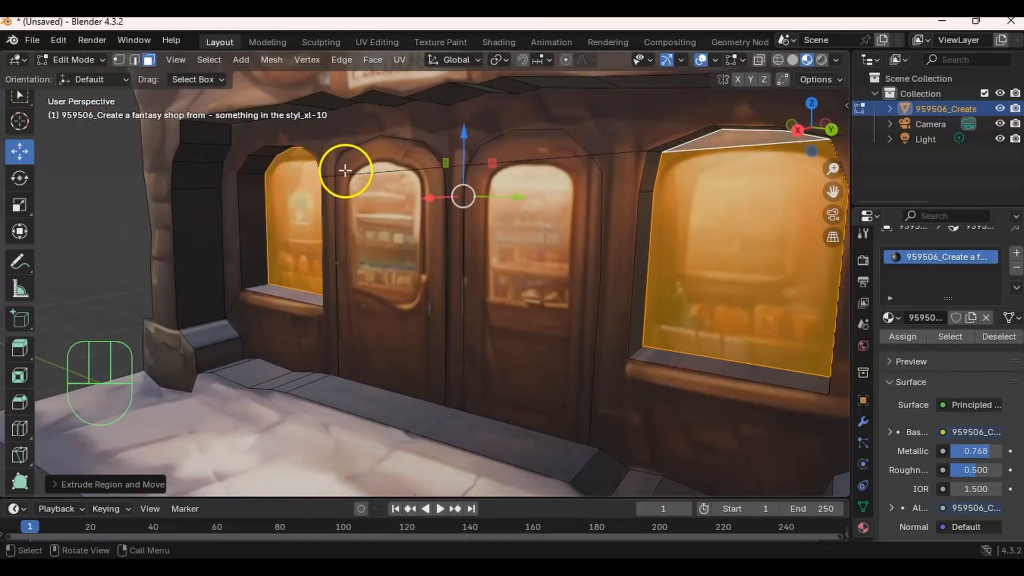
{"action": "middle_click_drag", "start_coordinate": [384, 251], "coordinate": [480, 266]}
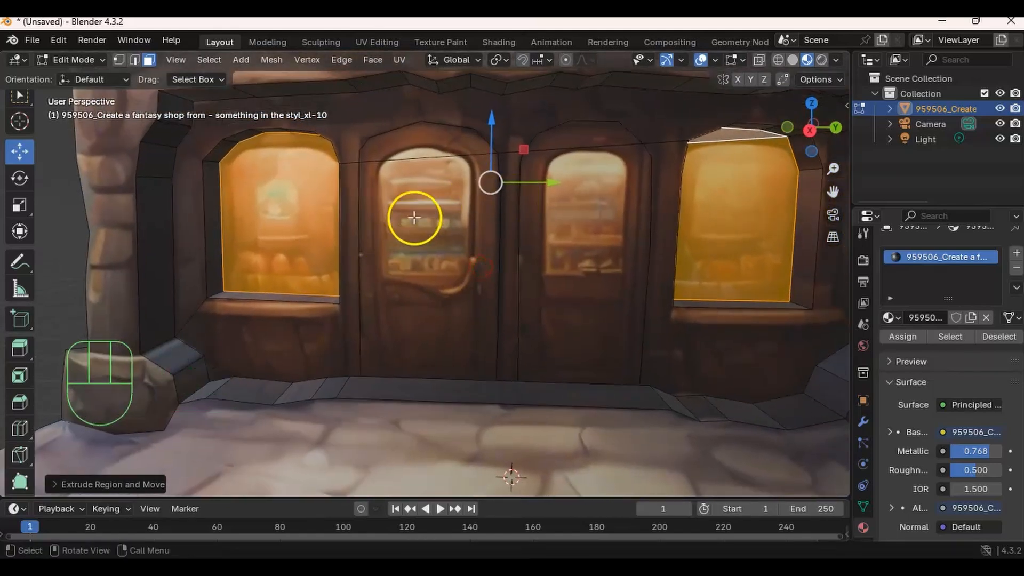
Select the arch and lower faces of both doors and extrude them slightly outward by about 0.06 m
{"action": "middle_click_drag", "start_coordinate": [381, 205], "coordinate": [389, 160]}
{"action": "middle_click_drag", "start_coordinate": [439, 245], "coordinate": [441, 246]}
{"action": "mouse_move", "coordinate": [441, 246]}
{"action": "middle_mouse_down", "text": "ctrl"}
{"action": "mouse_move", "coordinate": [439, 231]}
{"action": "mouse_move", "coordinate": [451, 243]}
{"action": "middle_mouse_up", "text": "ctrl"}
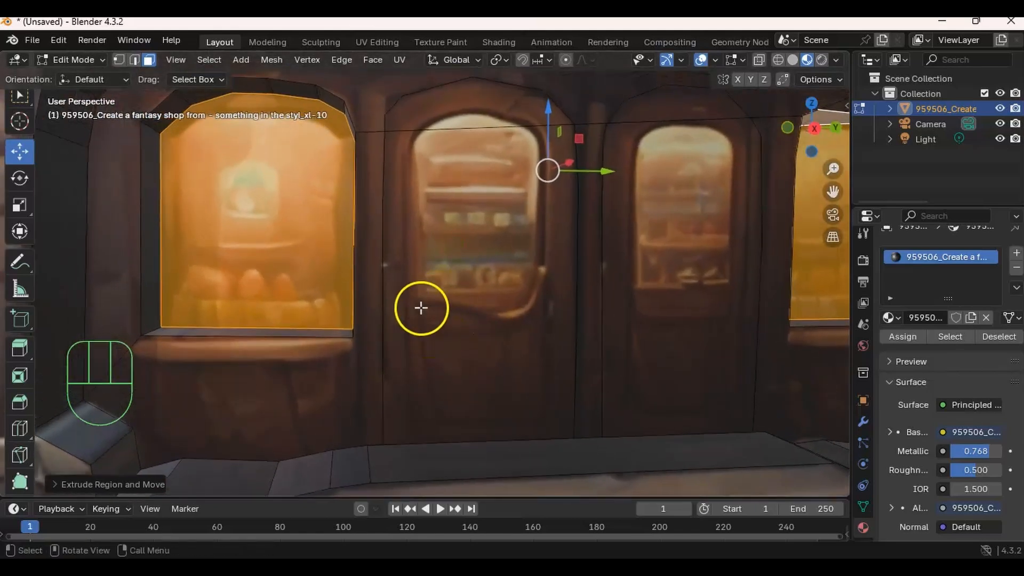
{"action": "left_click", "coordinate": [454, 107]}
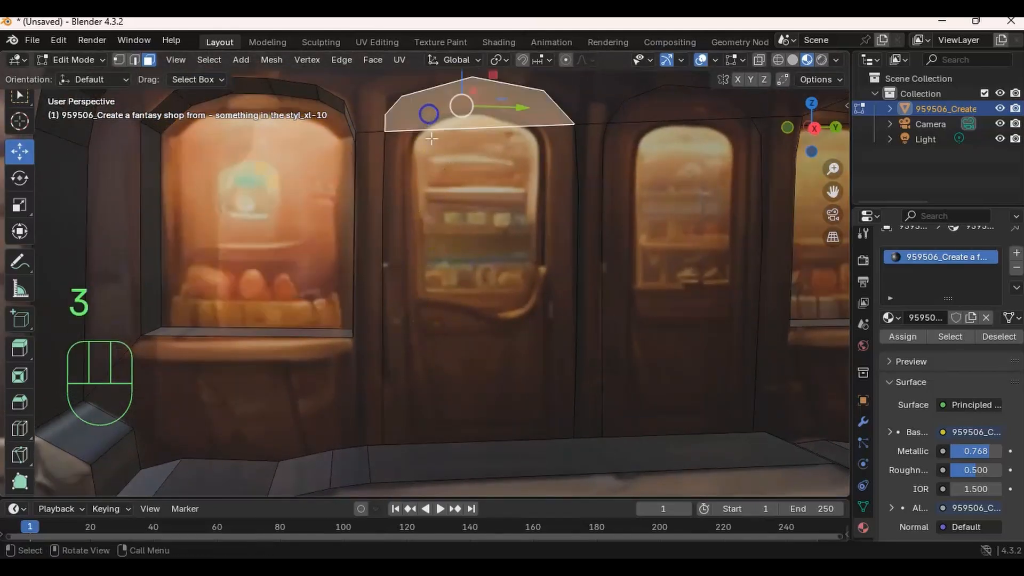
{"action": "left_click", "coordinate": [402, 224], "text": "shift"}
{"action": "middle_click_drag", "start_coordinate": [562, 283], "coordinate": [532, 297], "text": "shift"}
{"action": "left_click", "coordinate": [632, 112], "text": "shift"}
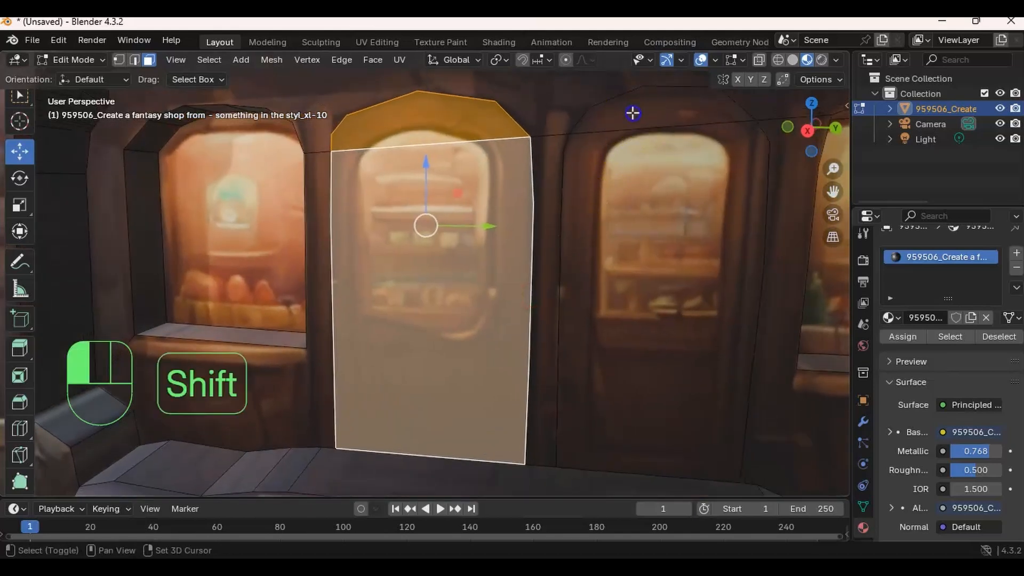
{"action": "left_click", "coordinate": [605, 222], "text": "shift"}
{"action": "middle_click_drag", "start_coordinate": [623, 287], "coordinate": [526, 310], "text": "ctrl"}
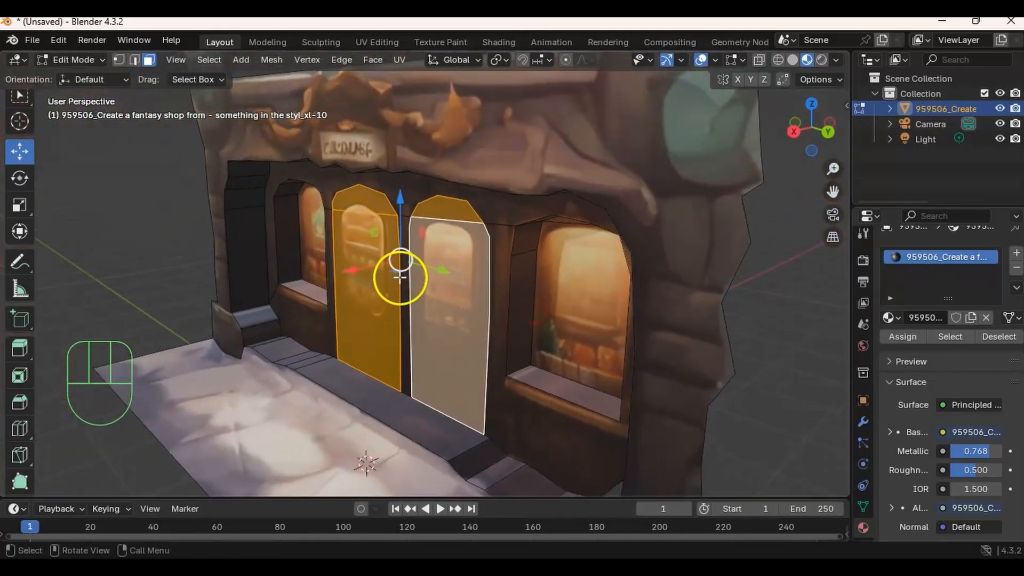
{"action": "key", "text": "e"}
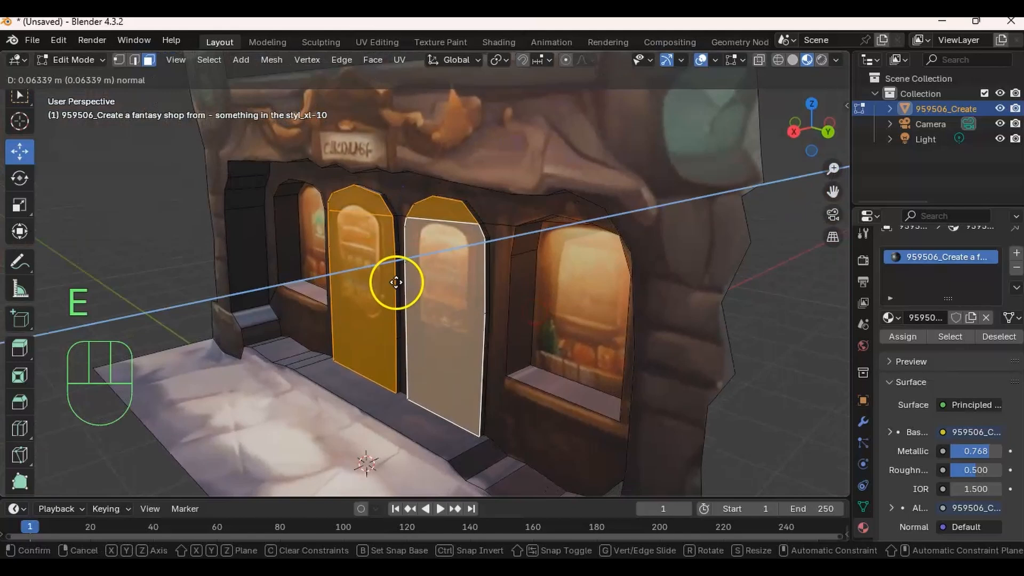
{"action": "left_click", "coordinate": [397, 275]}
Try to bevel the edges of the left door's arch and lower faces
{"action": "middle_click_drag", "start_coordinate": [397, 260], "coordinate": [491, 231]}
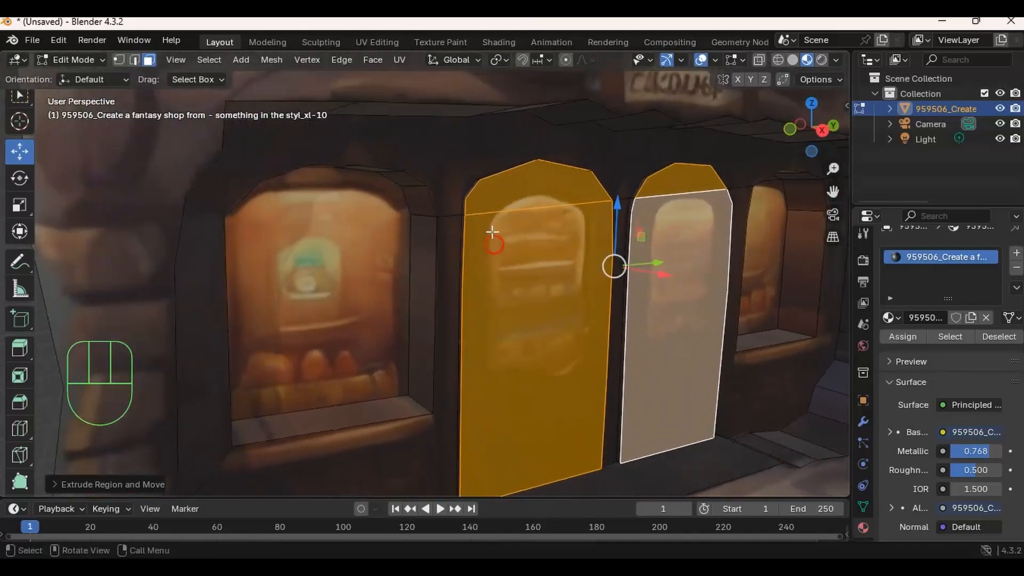
{"action": "left_click", "coordinate": [528, 198]}
{"action": "left_click", "coordinate": [496, 279], "text": "shift"}
{"action": "middle_click_drag", "start_coordinate": [487, 281], "coordinate": [549, 217]}
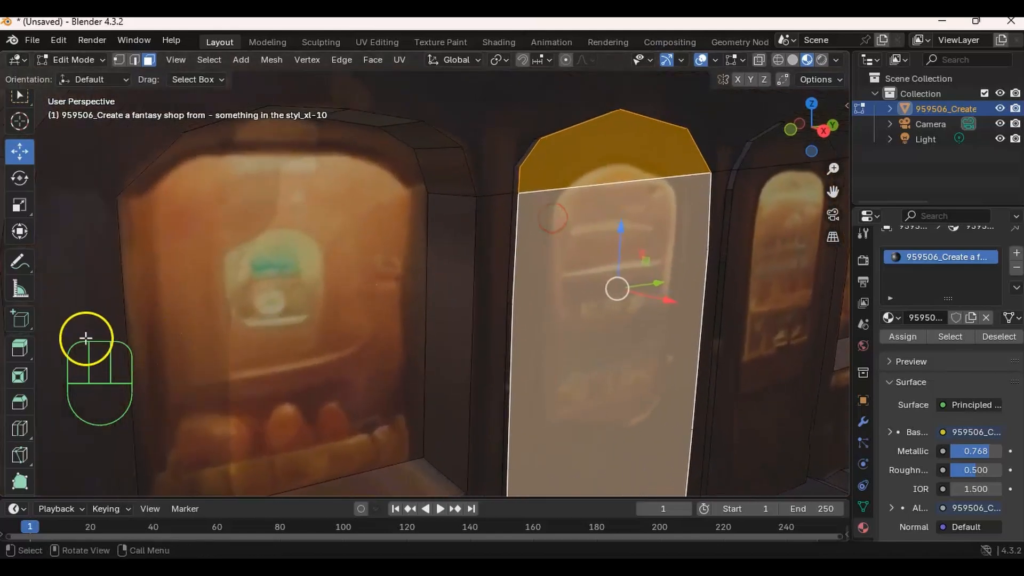
{"action": "scroll", "coordinate": [32, 392], "scroll_direction": "down", "scroll_amount": 4}
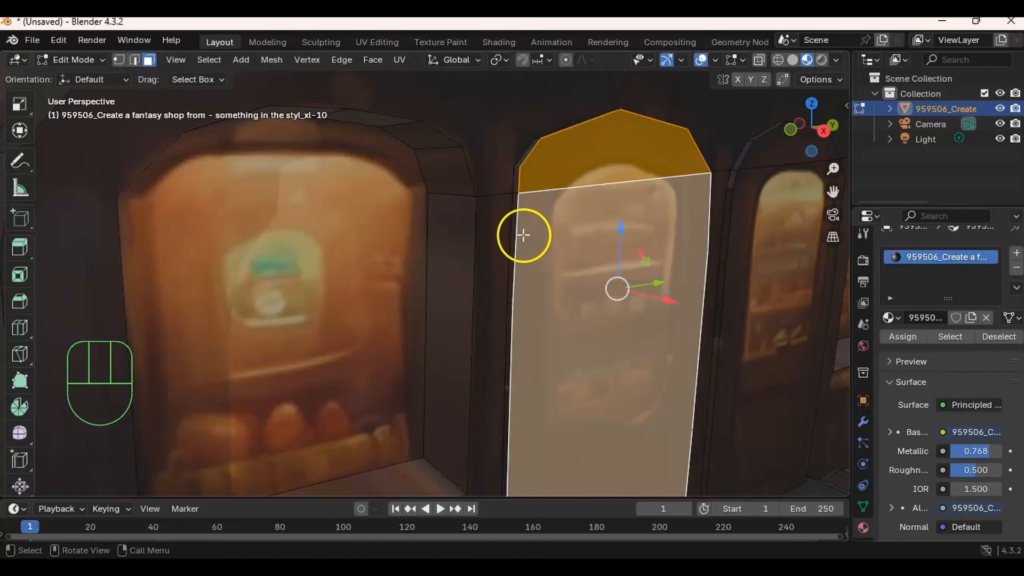
{"action": "key", "text": "ctrl+b"}
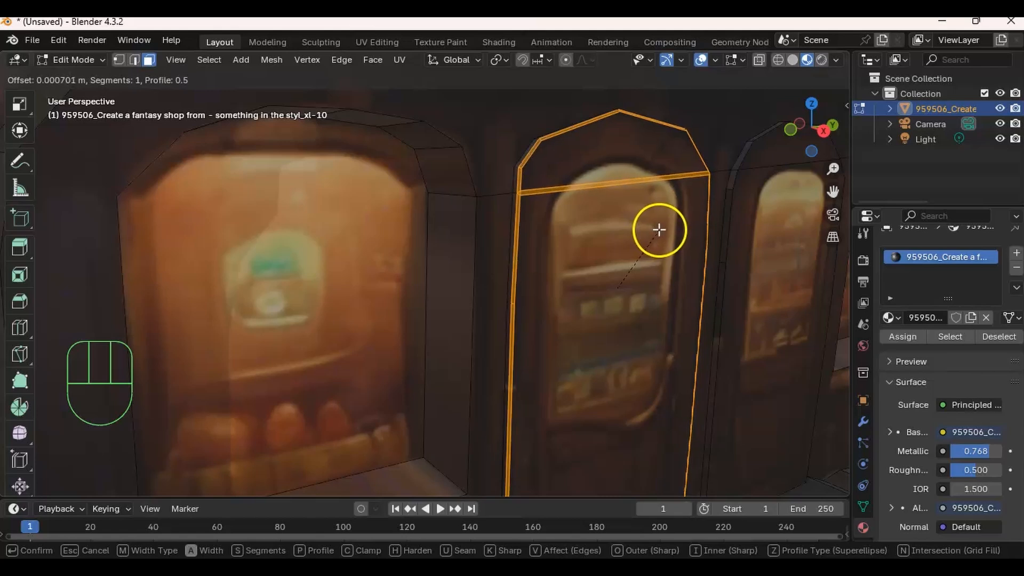
{"action": "left_click", "coordinate": [658, 229]}
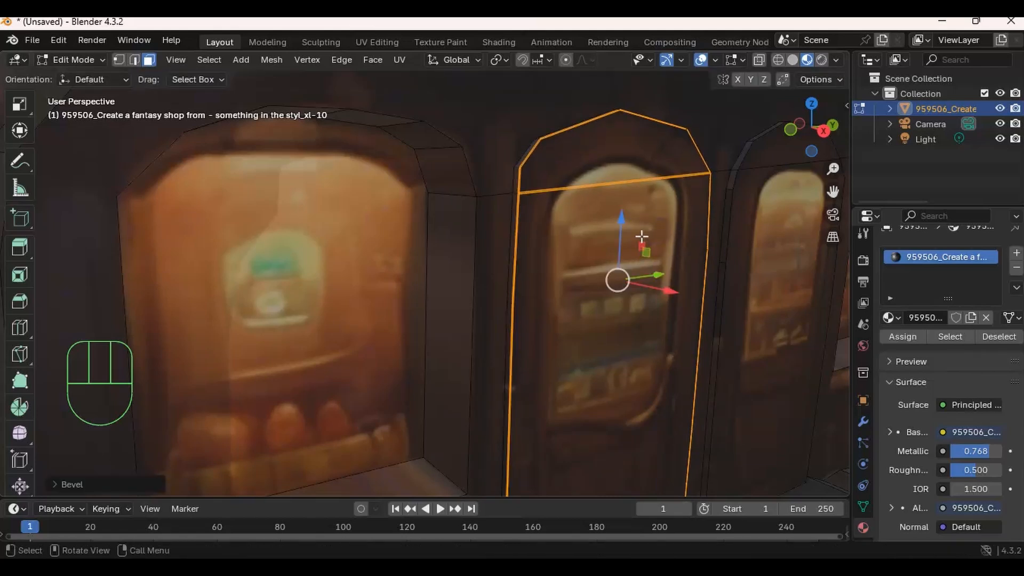
{"action": "key", "text": "ctrl"}
{"action": "key", "text": "ctrl+b"}
{"action": "left_click", "coordinate": [624, 228]}
{"action": "key", "text": "ctrl+z"}
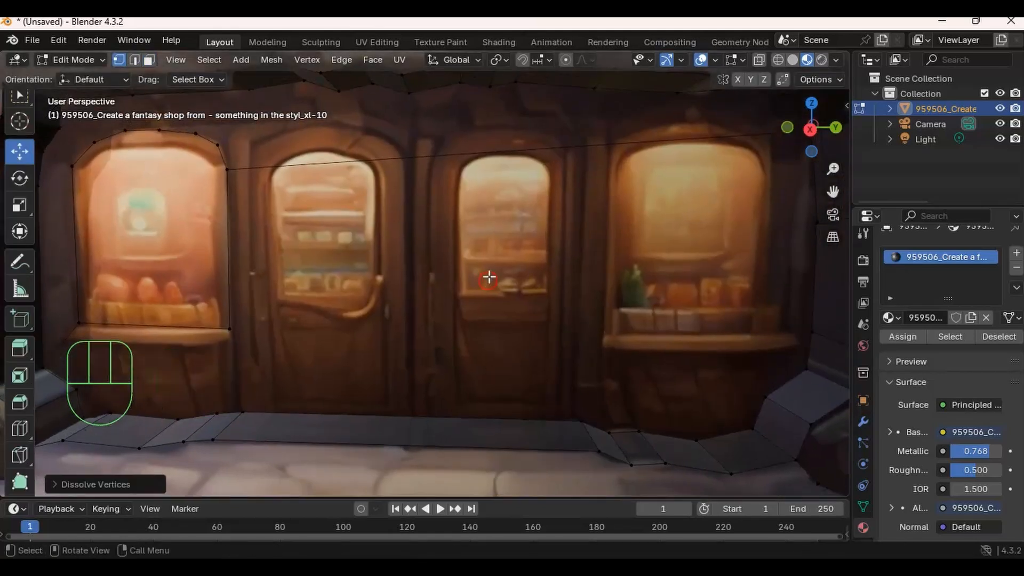
Knife-cut an arched outline around the right door, from the threshold over the arch and back down to the threshold
{"action": "middle_click_drag", "start_coordinate": [496, 298], "coordinate": [514, 270], "text": "ctrl"}
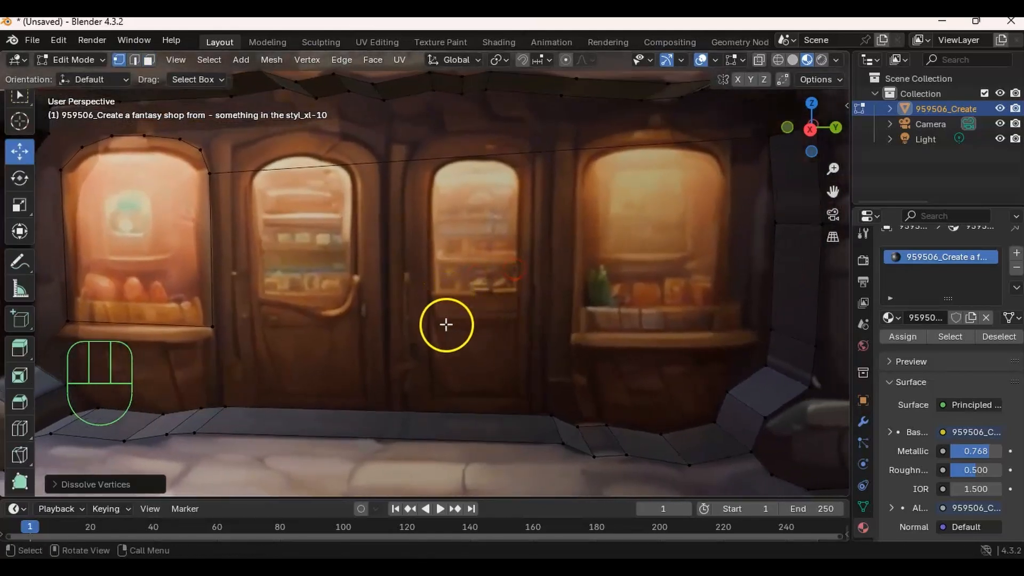
{"action": "key", "text": "k"}
{"action": "left_click", "coordinate": [408, 410]}
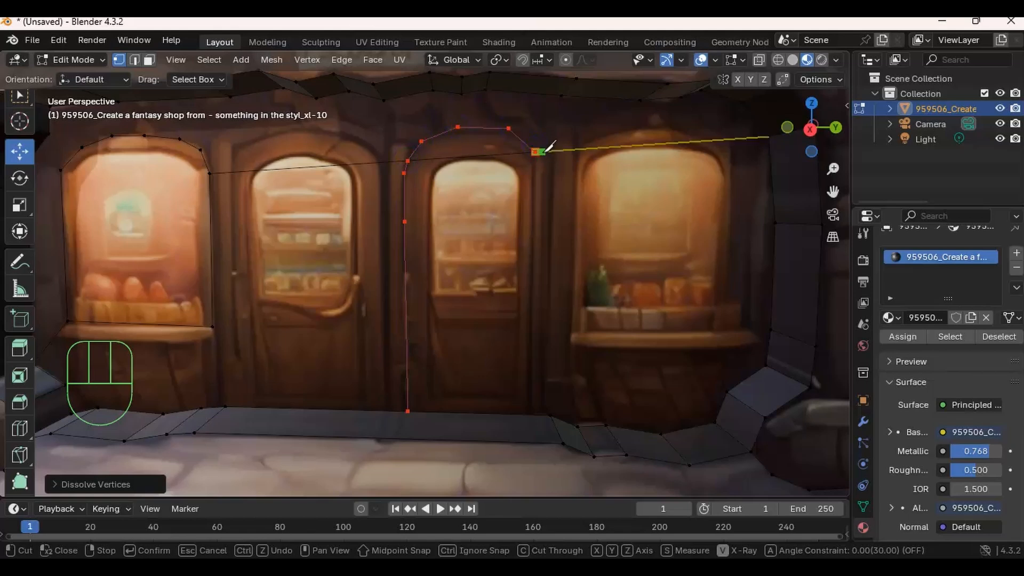
{"action": "left_click", "coordinate": [547, 259]}
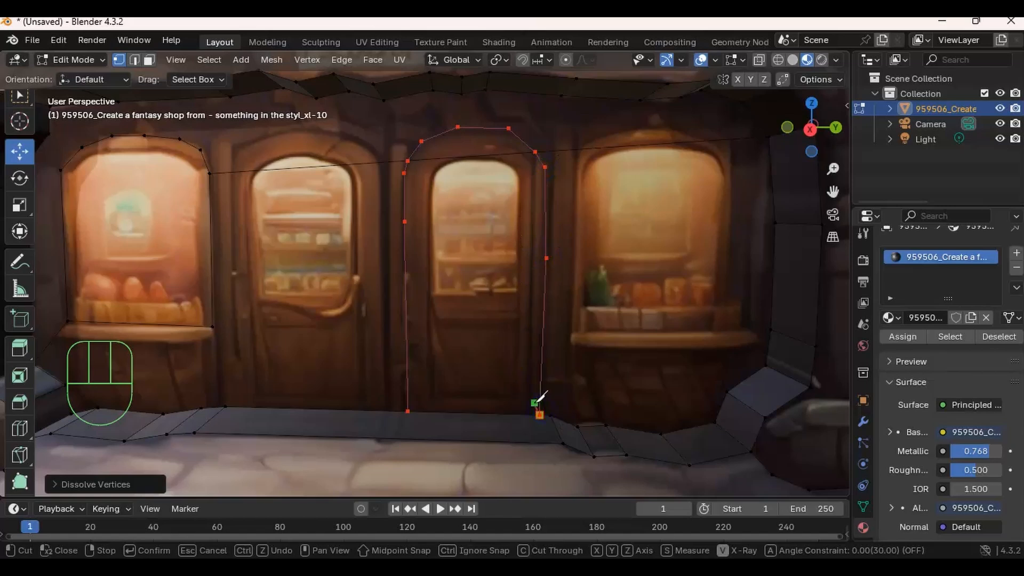
{"action": "left_click", "coordinate": [536, 404]}
{"action": "key", "text": "Return"}
{"action": "middle_click_drag", "start_coordinate": [528, 285], "coordinate": [491, 259]}
{"action": "left_click", "coordinate": [347, 225]}
{"action": "middle_click_drag", "start_coordinate": [413, 243], "coordinate": [492, 216]}
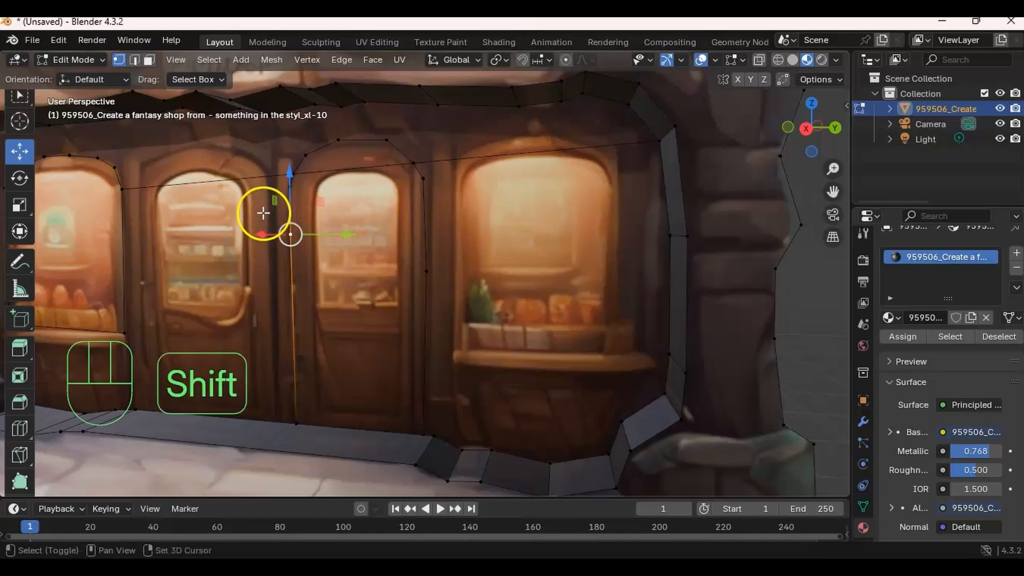
{"action": "middle_click_drag", "start_coordinate": [263, 212], "coordinate": [343, 183], "text": "shift"}
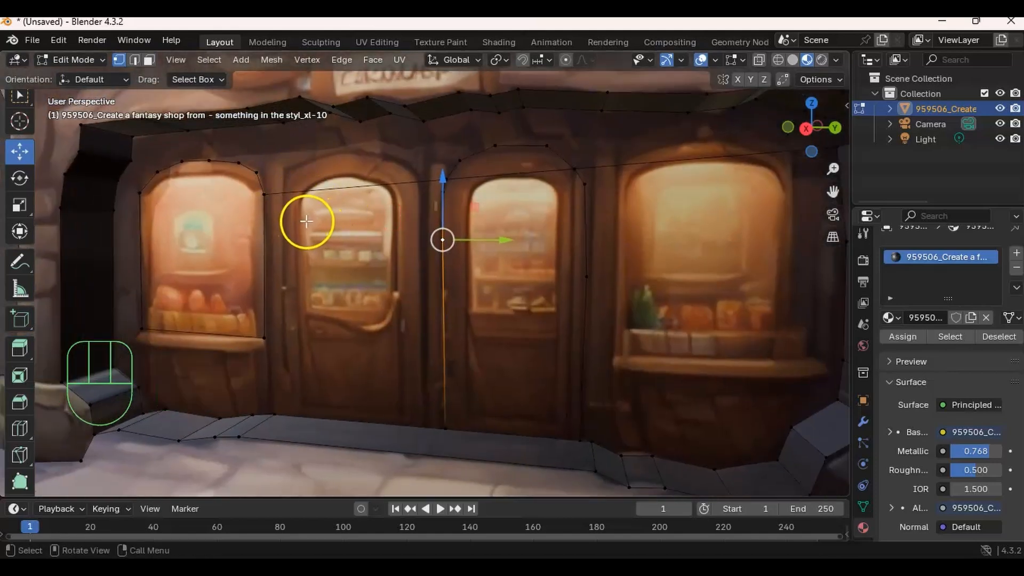
{"action": "key", "text": "k"}
{"action": "left_click", "coordinate": [297, 416]}
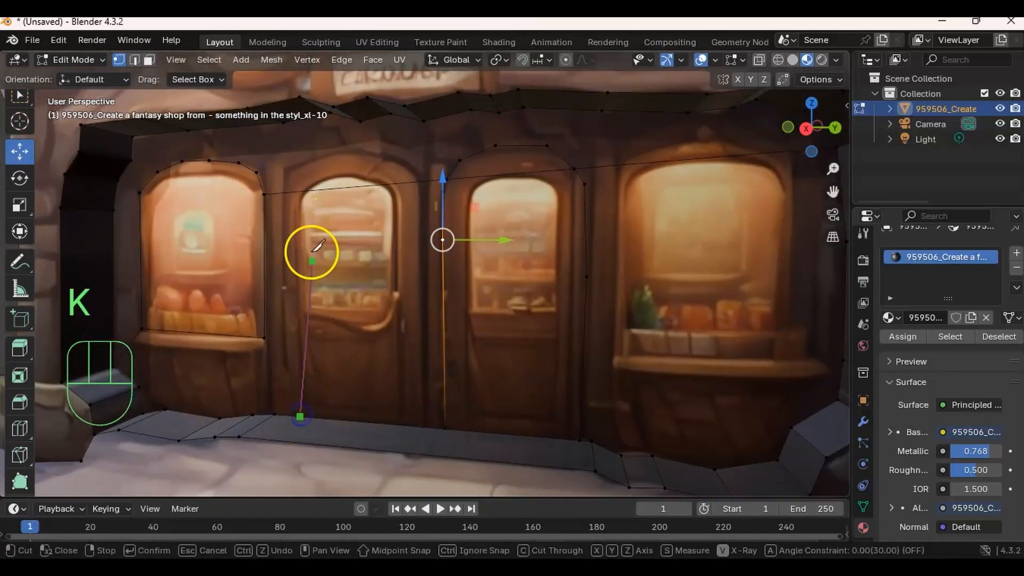
{"action": "left_click", "coordinate": [303, 230], "text": "ctrl"}
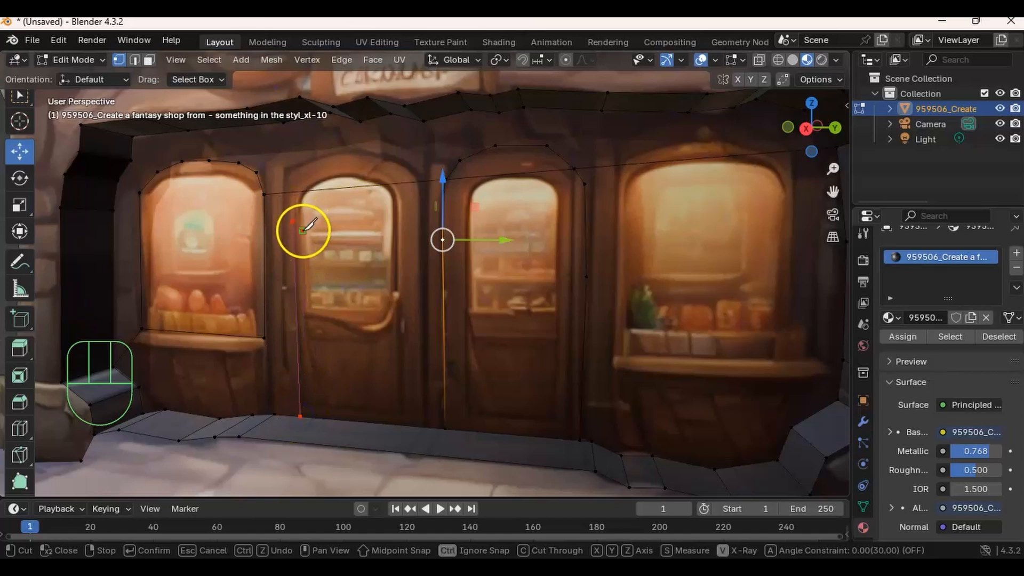
{"action": "key", "text": "Escape"}
Knife-cut an arched outline around the left door's outer frame, starting and ending at the threshold
{"action": "key", "text": "k"}
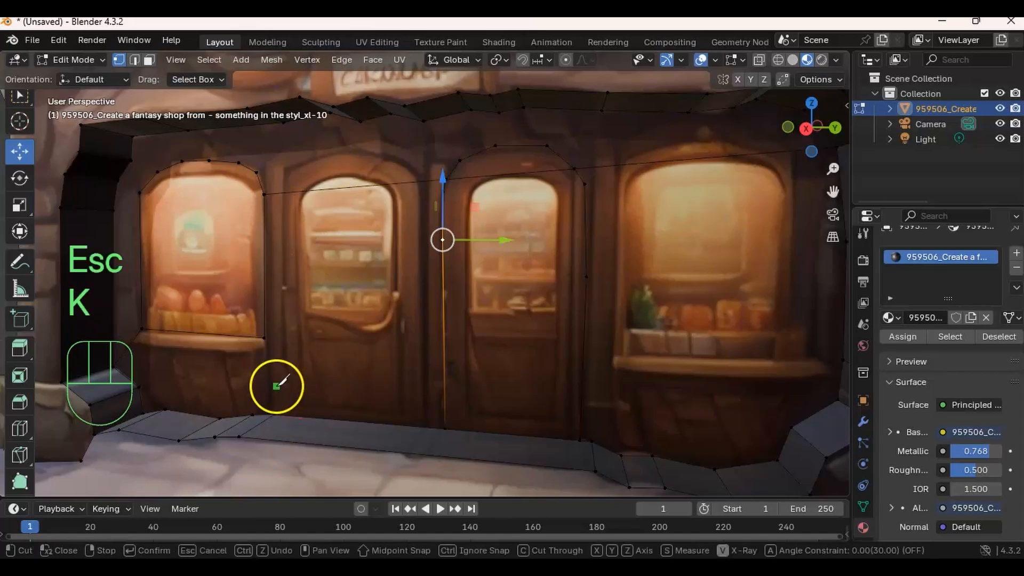
{"action": "left_click", "coordinate": [285, 415]}
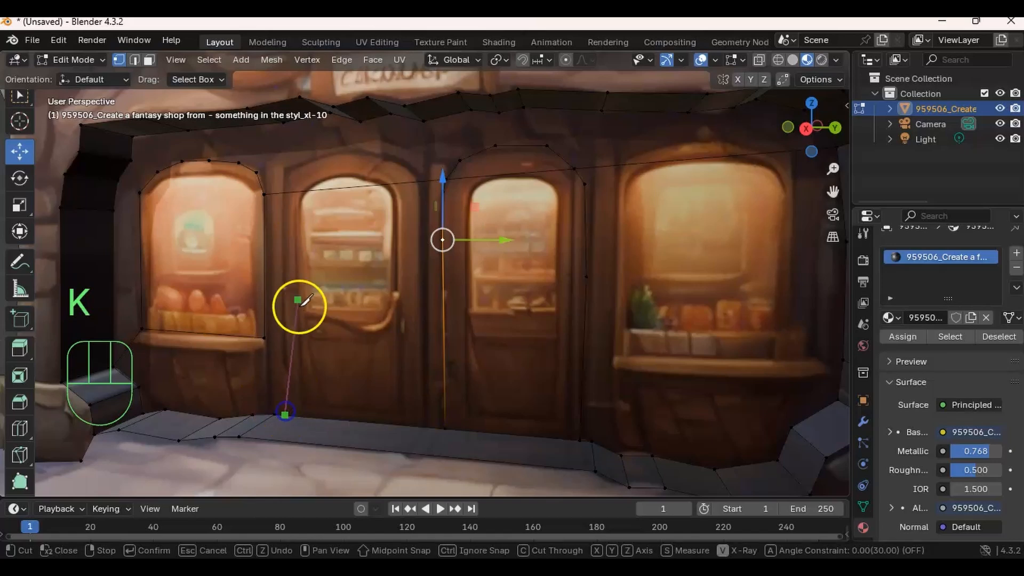
{"action": "left_click", "coordinate": [282, 245]}
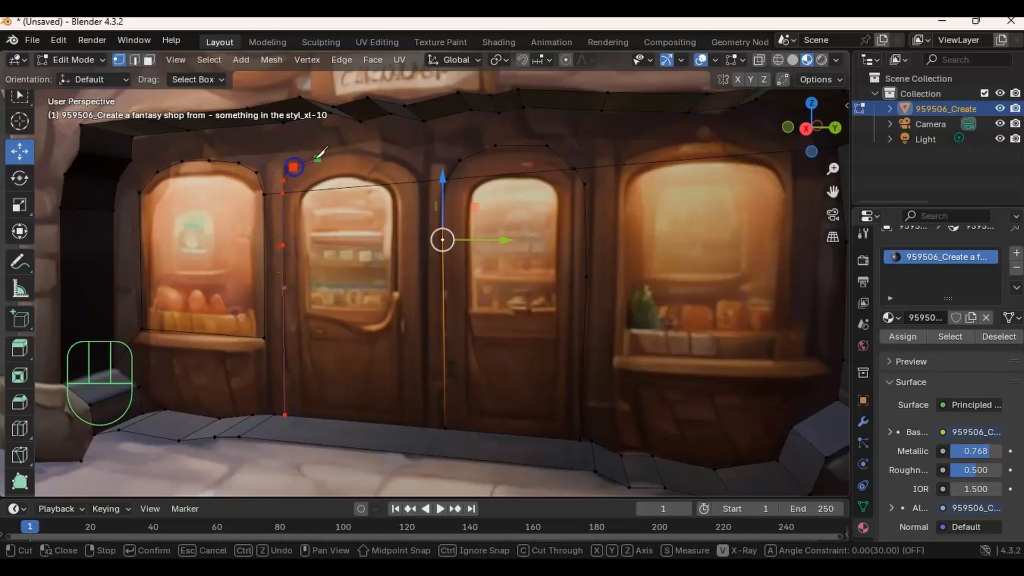
{"action": "left_click", "coordinate": [420, 178]}
{"action": "left_click", "coordinate": [423, 229]}
{"action": "left_click", "coordinate": [423, 348]}
{"action": "left_click", "coordinate": [421, 427]}
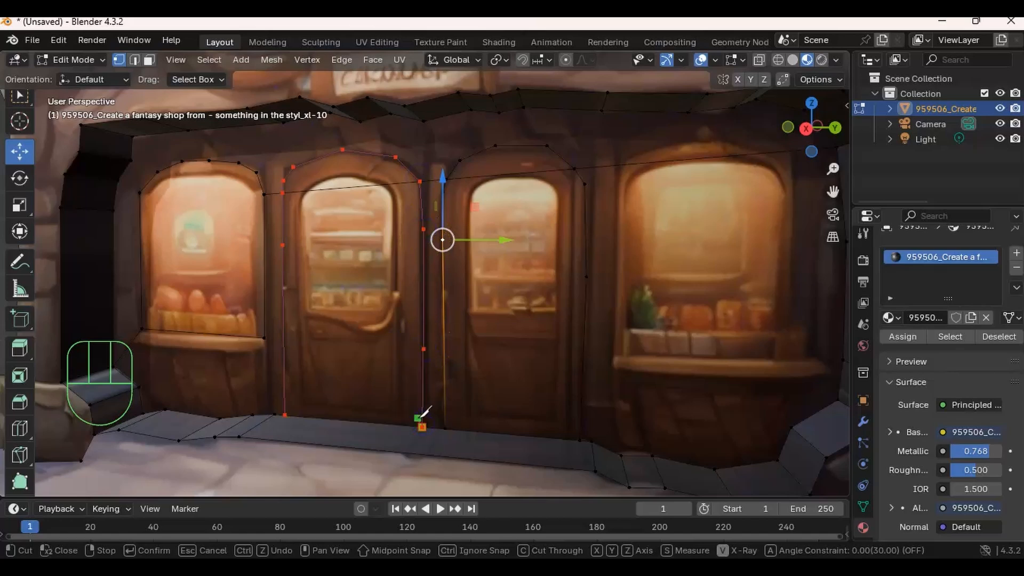
{"action": "key", "text": "Return"}
{"action": "middle_click_drag", "start_coordinate": [464, 320], "coordinate": [519, 293], "text": "shift"}
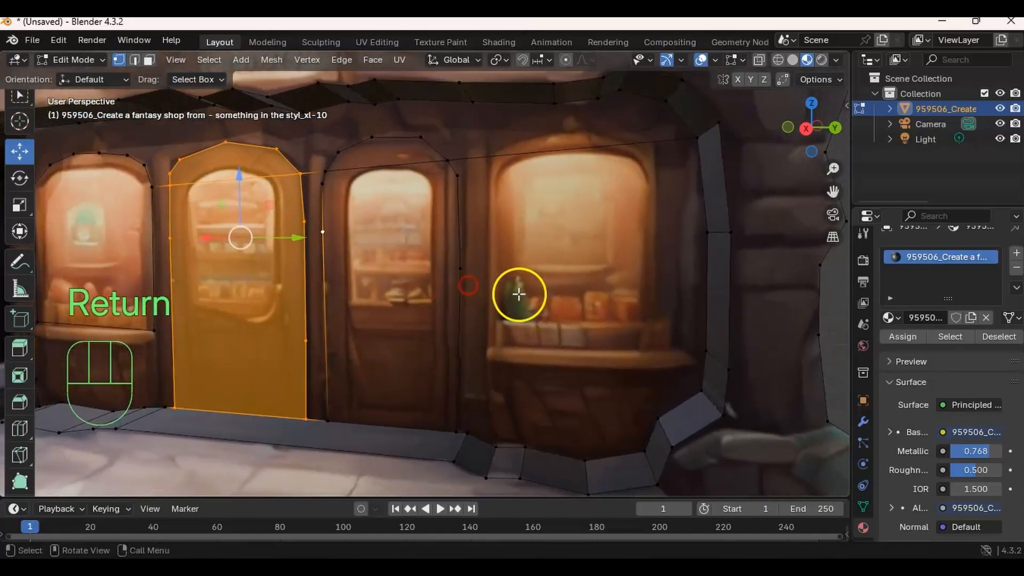
Knife-cut a closed arched outline around the right window's glass, with its lower edge along the top of the sill
{"action": "key", "text": "k"}
{"action": "left_click", "coordinate": [489, 342]}
{"action": "left_click", "coordinate": [490, 193]}
{"action": "left_click", "coordinate": [496, 155]}
{"action": "left_click", "coordinate": [546, 135]}
{"action": "left_click", "coordinate": [599, 136]}
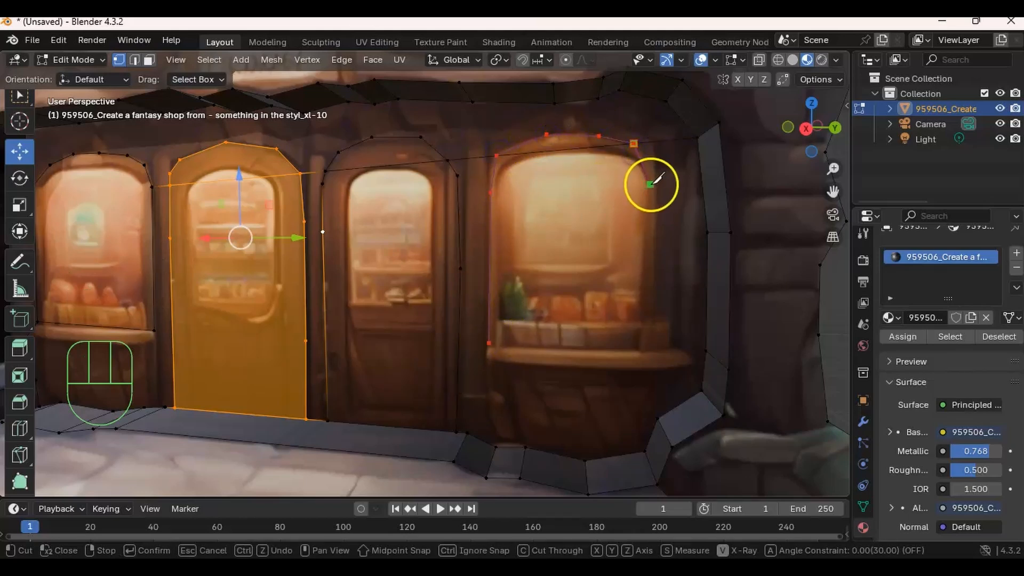
{"action": "left_click", "coordinate": [648, 322]}
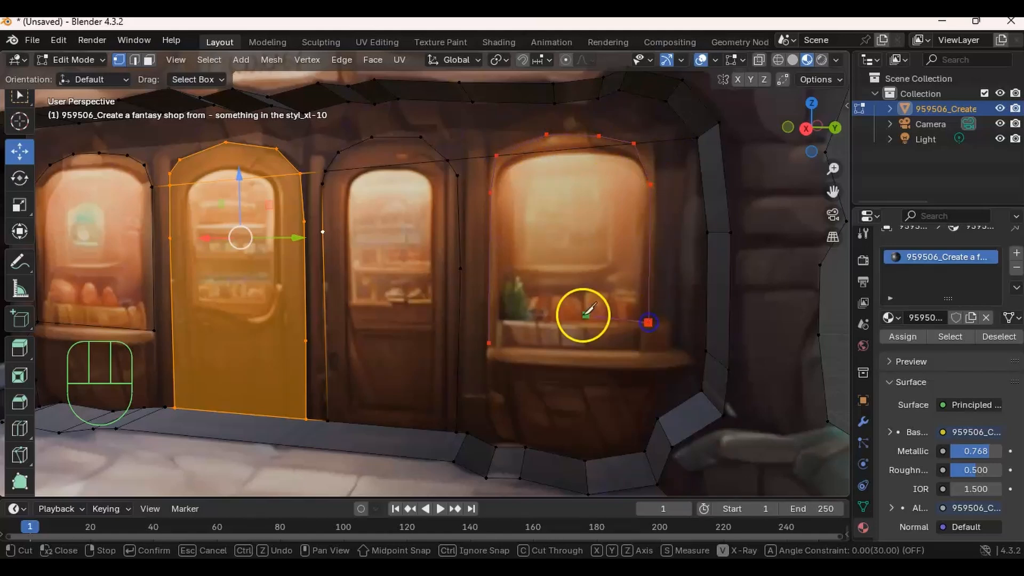
{"action": "left_click", "coordinate": [650, 350]}
{"action": "left_click", "coordinate": [490, 342]}
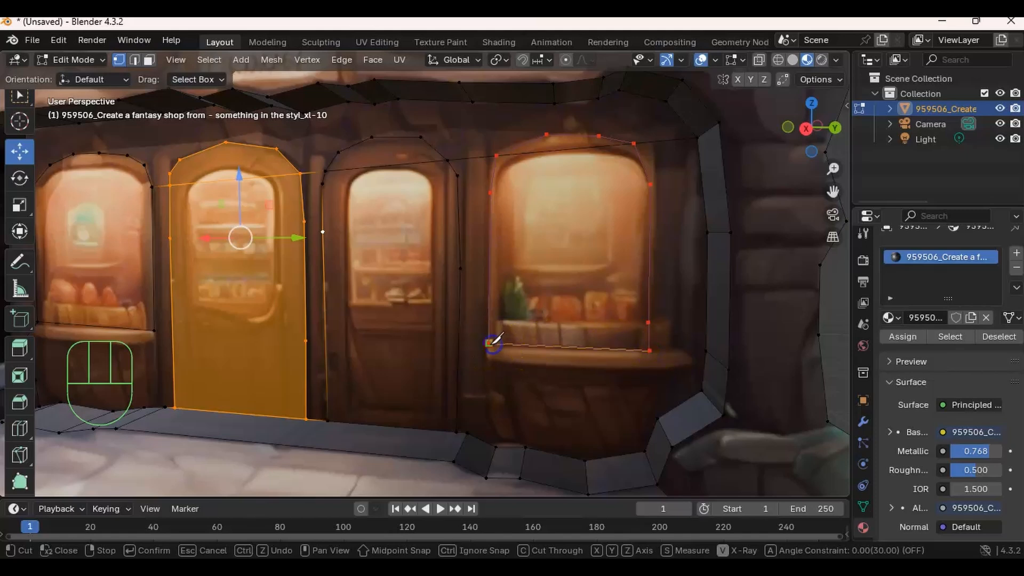
{"action": "key", "text": "Return"}
Dissolve the extra vertex just above the lower right corner of the right window's outline
{"action": "left_click", "coordinate": [649, 322]}
{"action": "key", "text": "Delete"}
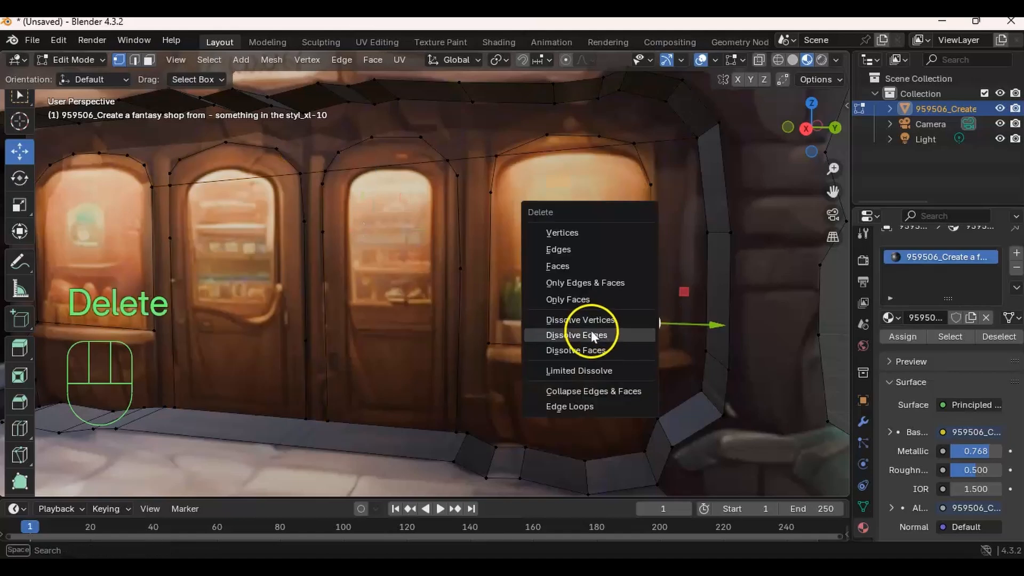
{"action": "left_click", "coordinate": [592, 330]}
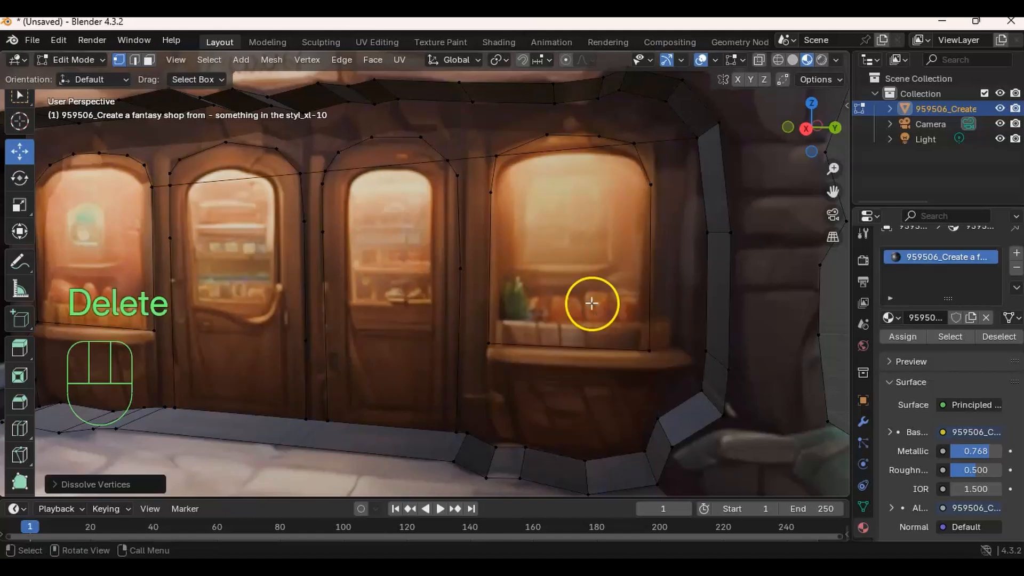
Select the face of the left window together with the main face of the right window
{"action": "middle_click_drag", "start_coordinate": [592, 303], "coordinate": [542, 241]}
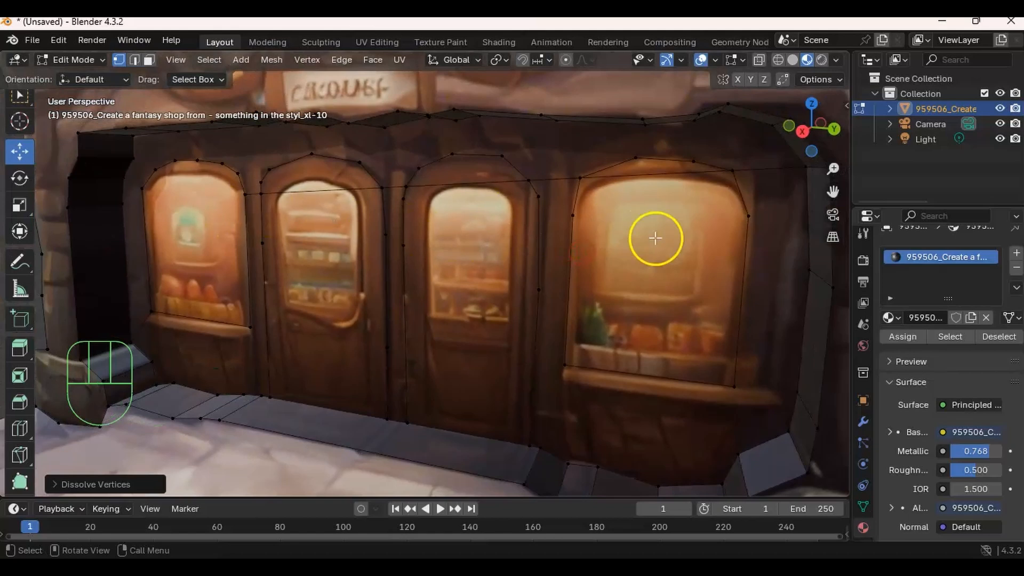
{"action": "middle_click_drag", "start_coordinate": [597, 283], "coordinate": [573, 267], "text": "shift"}
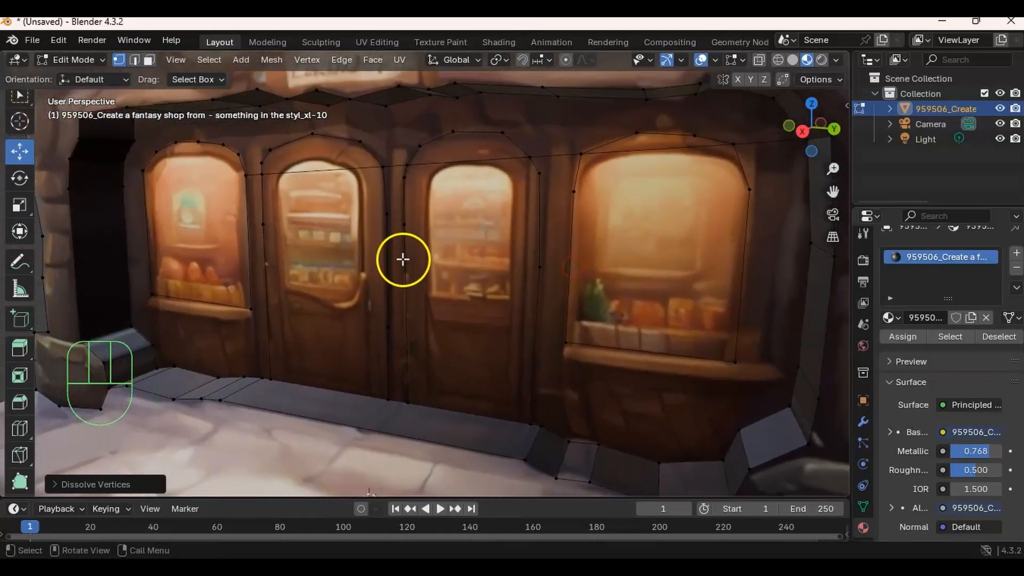
{"action": "key", "text": "3"}
{"action": "left_click", "coordinate": [243, 247]}
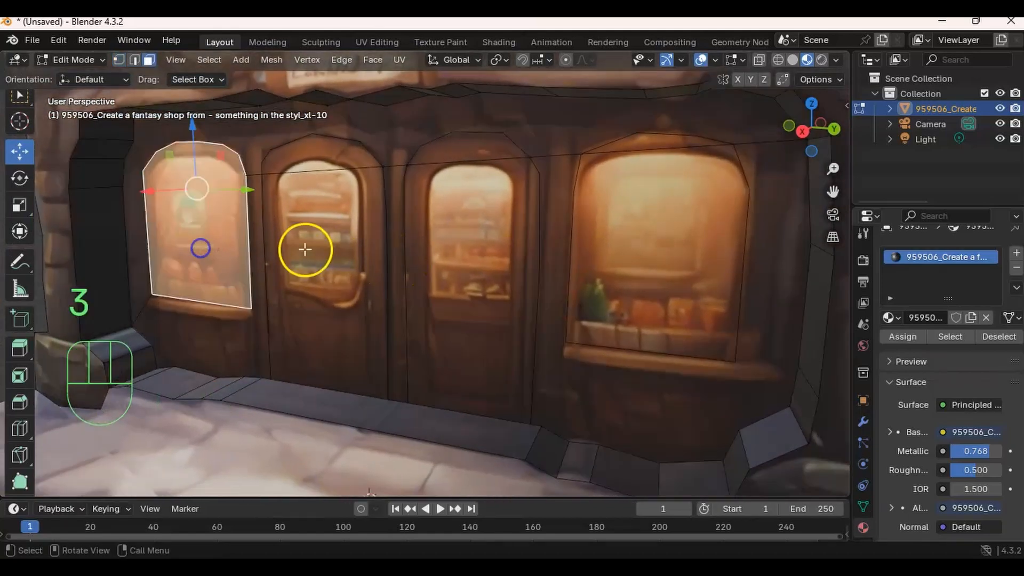
{"action": "left_click", "coordinate": [627, 261], "text": "shift"}
{"action": "middle_click_drag", "start_coordinate": [535, 260], "coordinate": [361, 251]}
Try to extrude the two selected window faces inward by about 0.26 m
{"action": "key", "text": "e"}
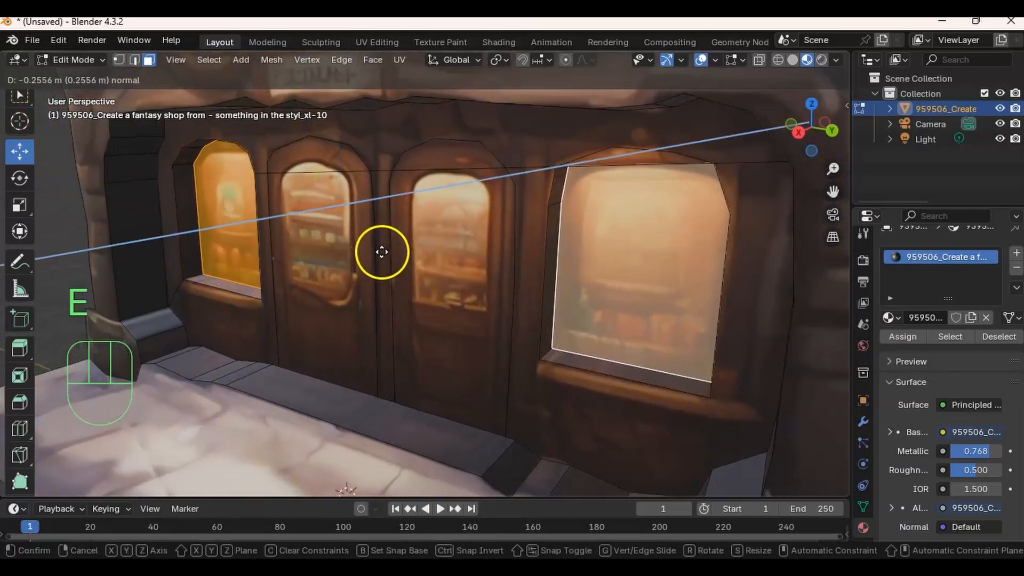
{"action": "left_click", "coordinate": [382, 252]}
{"action": "mouse_move", "coordinate": [358, 257]}
{"action": "middle_mouse_down"}
{"action": "mouse_move", "coordinate": [455, 238]}
{"action": "mouse_move", "coordinate": [346, 241]}
{"action": "mouse_move", "coordinate": [366, 239]}
{"action": "middle_mouse_up"}
{"action": "key", "text": "ctrl+z"}
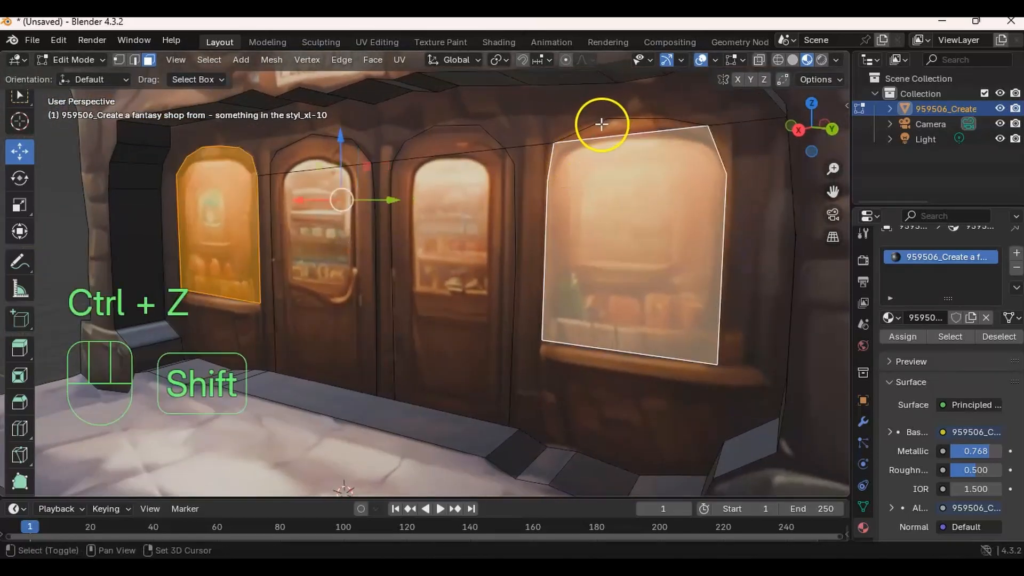
Add the right window's arch face to the selection and extrude both windows inward by about 0.29 m
{"action": "left_click", "coordinate": [610, 228], "text": "shift"}
{"action": "middle_click_drag", "start_coordinate": [610, 229], "coordinate": [472, 281]}
{"action": "key", "text": "e"}
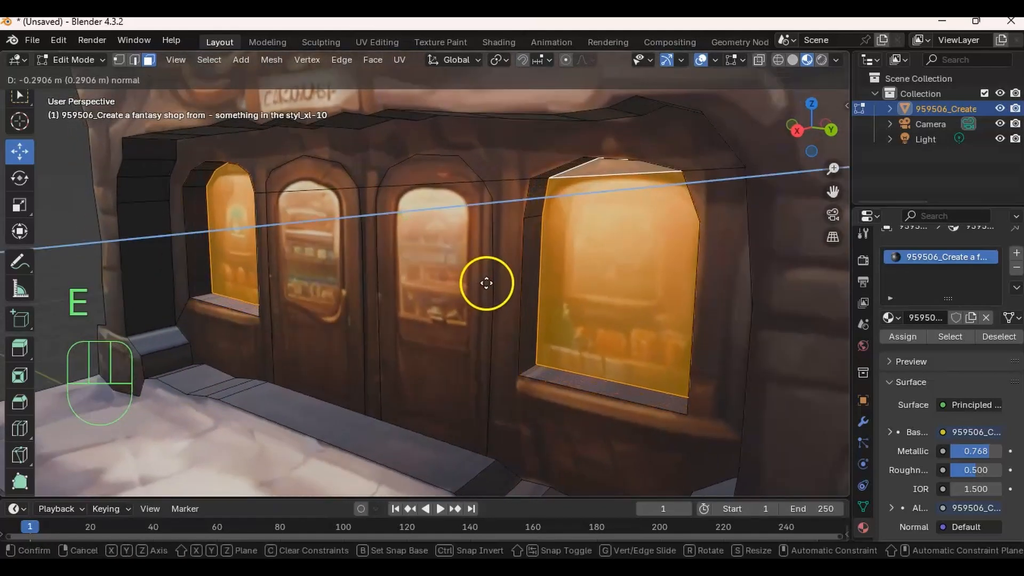
{"action": "left_click", "coordinate": [490, 282]}
Examine the depth of the recessed windows from several angles
{"action": "middle_click_drag", "start_coordinate": [443, 279], "coordinate": [314, 347]}
{"action": "middle_click_drag", "start_coordinate": [395, 345], "coordinate": [386, 311]}
{"action": "scroll", "coordinate": [479, 330], "scroll_direction": "down", "scroll_amount": 2}
{"action": "middle_click_drag", "start_coordinate": [511, 299], "coordinate": [502, 343], "text": "shift"}
{"action": "middle_click_drag", "start_coordinate": [488, 323], "coordinate": [480, 287]}
{"action": "scroll", "coordinate": [480, 288], "scroll_direction": "up", "scroll_amount": 1}
{"action": "middle_click_drag", "start_coordinate": [476, 248], "coordinate": [488, 304], "text": "shift"}
{"action": "middle_click_drag", "start_coordinate": [488, 298], "coordinate": [414, 281]}
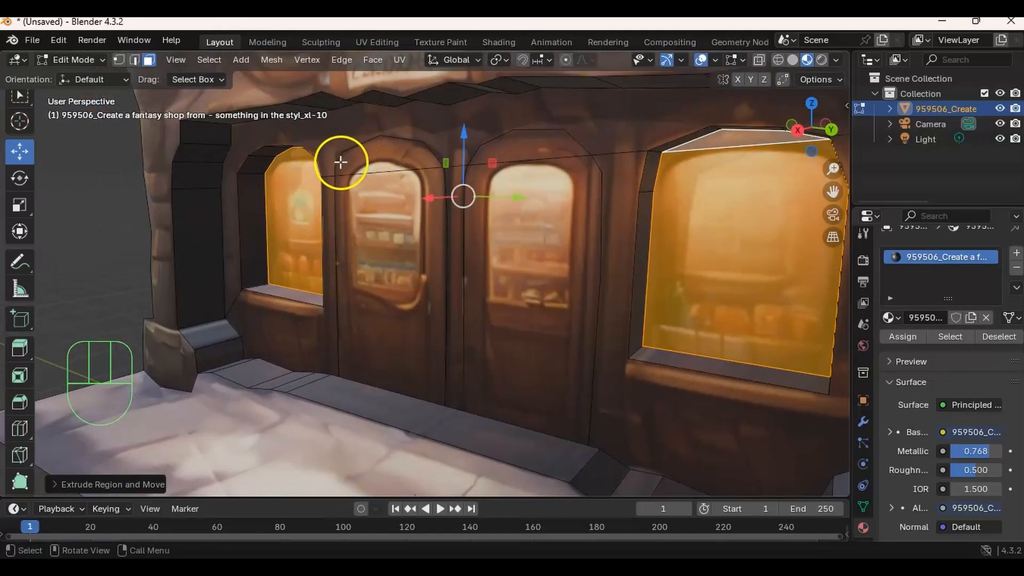
Select the arch and lower faces of both doors and extrude them outward by about 0.06 m
{"action": "middle_click_drag", "start_coordinate": [357, 148], "coordinate": [482, 267]}
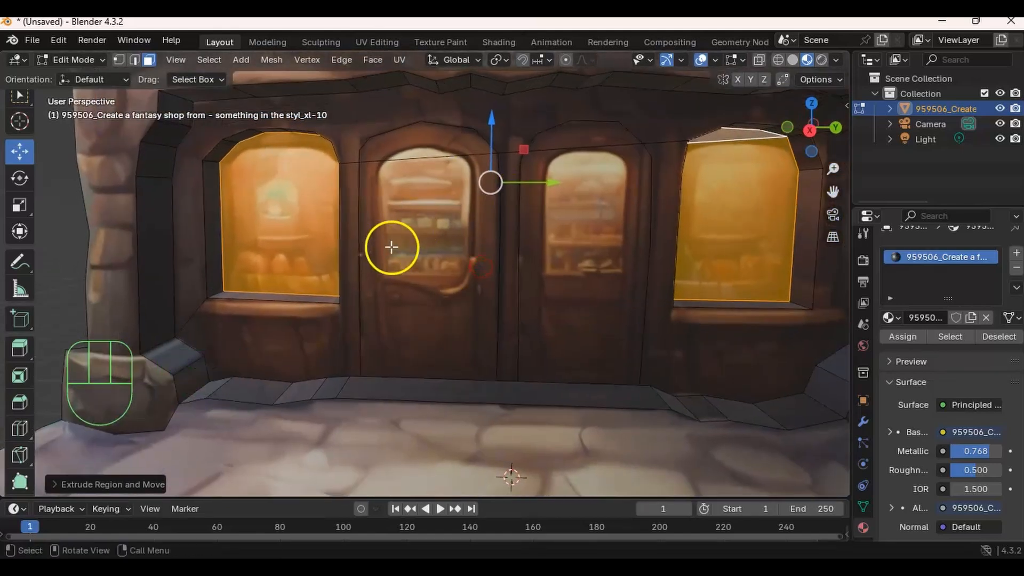
{"action": "middle_click_drag", "start_coordinate": [352, 184], "coordinate": [397, 210]}
{"action": "middle_click_drag", "start_coordinate": [397, 210], "coordinate": [456, 245], "text": "shift"}
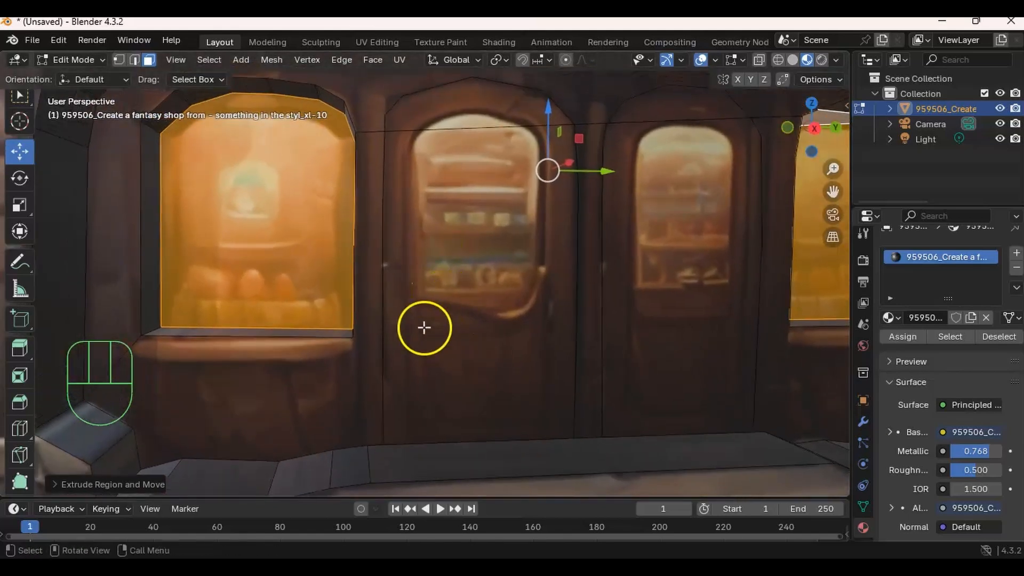
{"action": "left_click", "coordinate": [427, 113]}
{"action": "left_click", "coordinate": [400, 224], "text": "shift"}
{"action": "mouse_move", "coordinate": [533, 296]}
{"action": "middle_mouse_down"}
{"action": "mouse_move", "coordinate": [577, 241]}
{"action": "mouse_move", "coordinate": [619, 286]}
{"action": "mouse_move", "coordinate": [535, 312]}
{"action": "middle_mouse_up"}
{"action": "left_click", "coordinate": [631, 105], "text": "shift"}
{"action": "left_click", "coordinate": [606, 222], "text": "shift"}
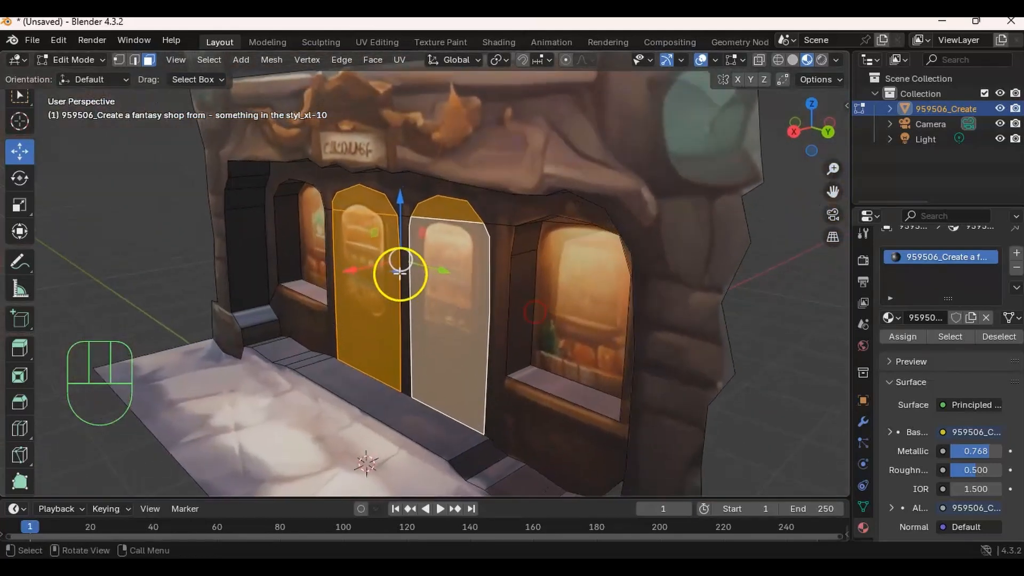
{"action": "key", "text": "e"}
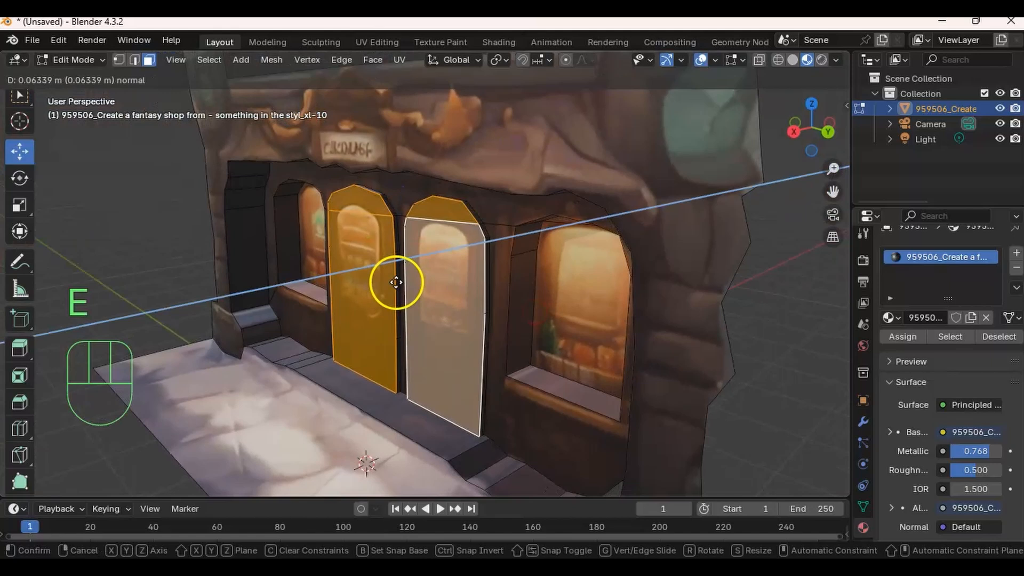
{"action": "left_click", "coordinate": [397, 278]}
Select only the arch and lower faces of the left door
{"action": "middle_click_drag", "start_coordinate": [397, 278], "coordinate": [489, 240]}
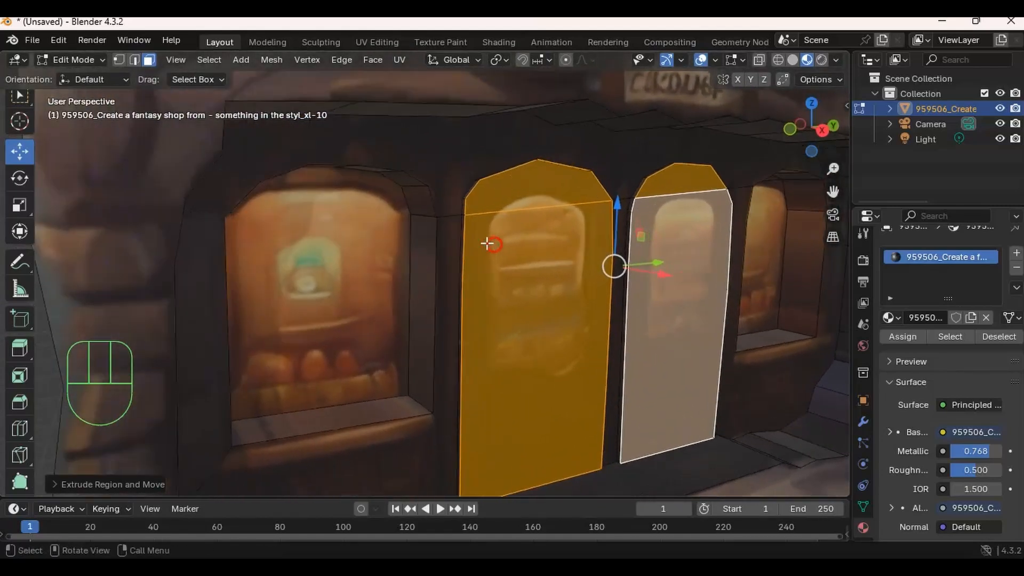
{"action": "left_click", "coordinate": [526, 195]}
{"action": "left_click", "coordinate": [487, 284], "text": "shift"}
{"action": "middle_click_drag", "start_coordinate": [487, 284], "coordinate": [549, 216]}
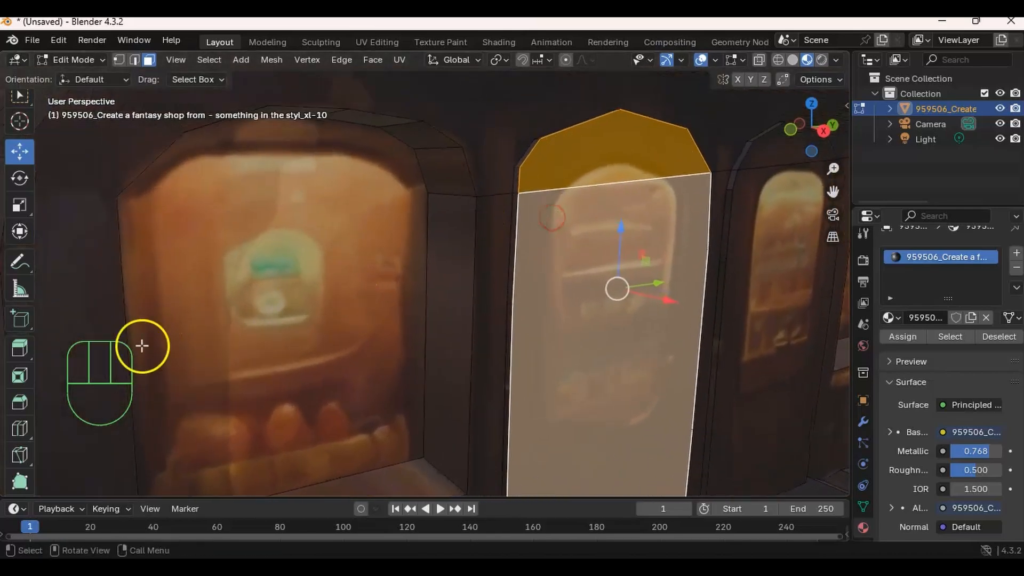
Try to bevel the selected left door faces
{"action": "scroll", "coordinate": [27, 395], "scroll_direction": "down", "scroll_amount": 4}
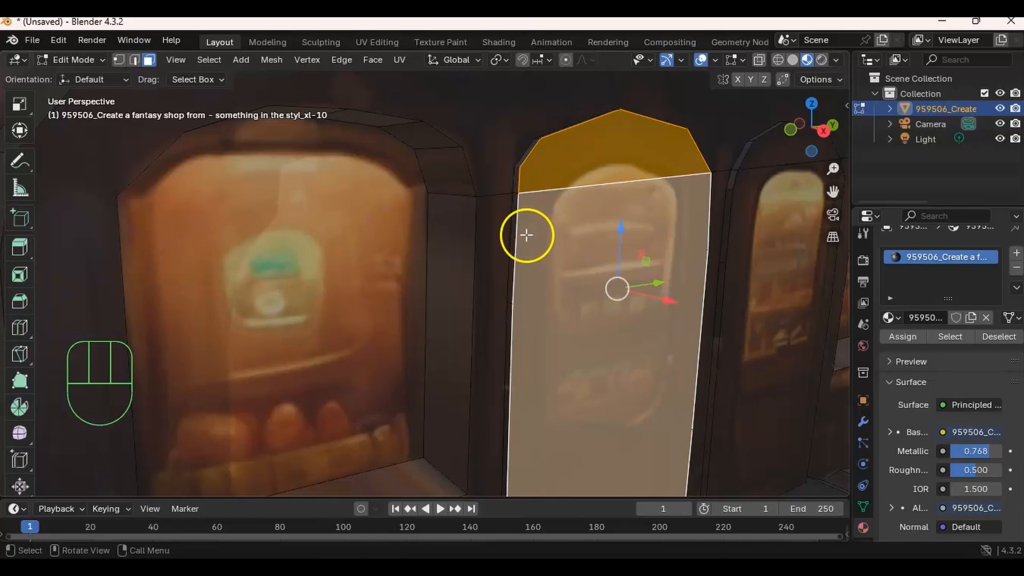
{"action": "key", "text": "ctrl+b"}
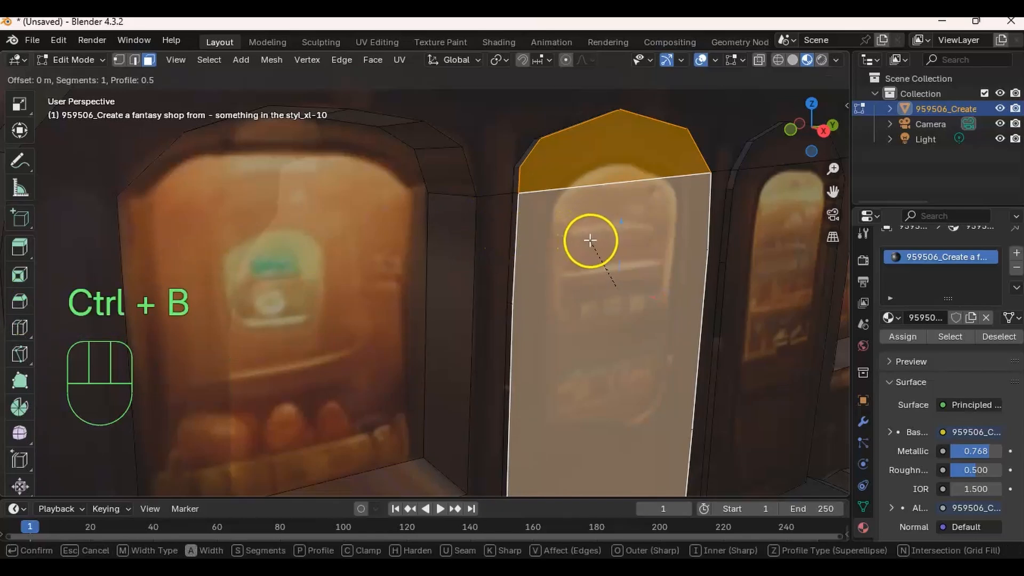
{"action": "left_click", "coordinate": [658, 230]}
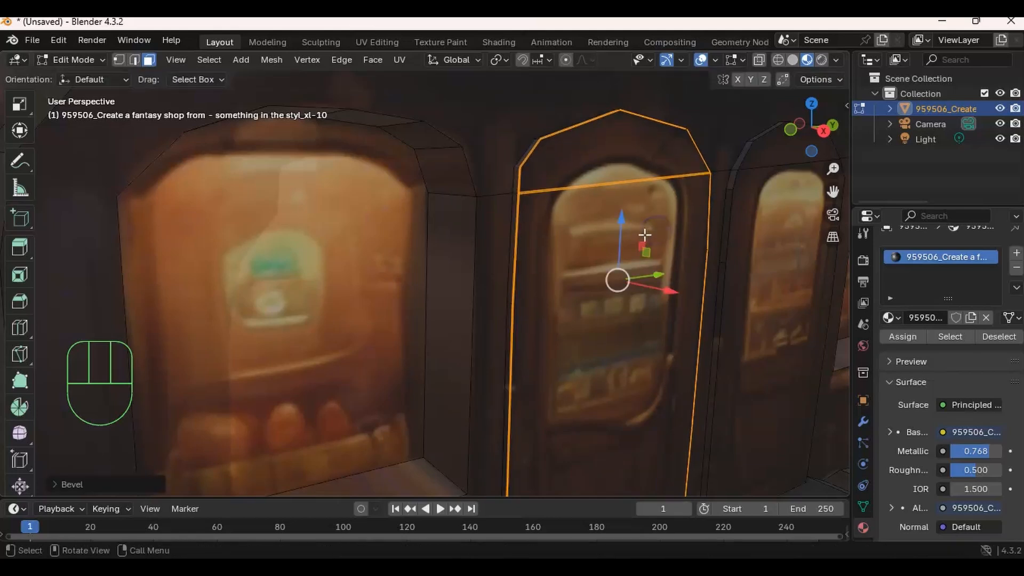
{"action": "key", "text": "ctrl+b"}
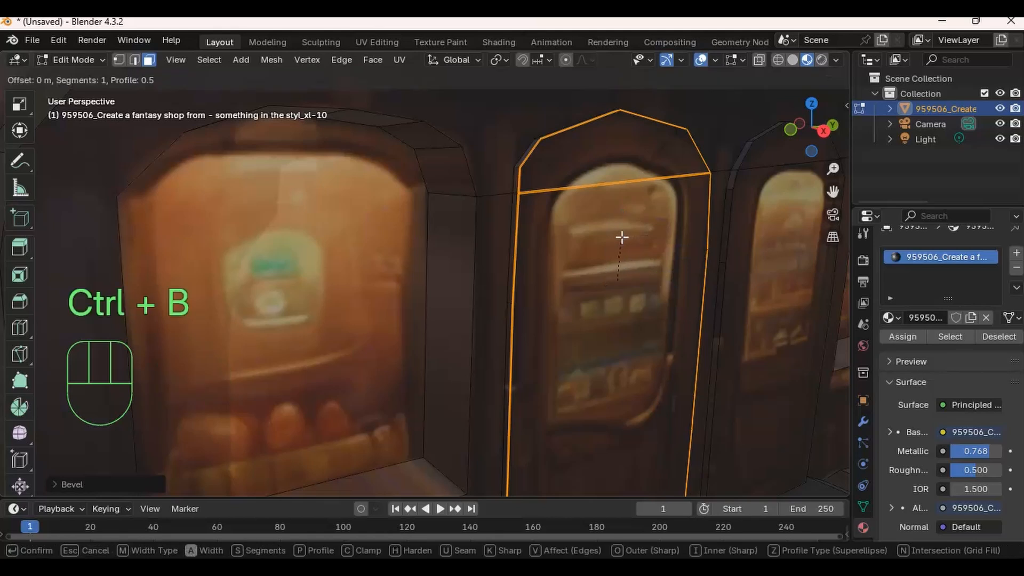
{"action": "right_click", "coordinate": [614, 237]}
{"action": "key", "text": "ctrl+z"}
{"action": "key", "text": "ctrl+z"}
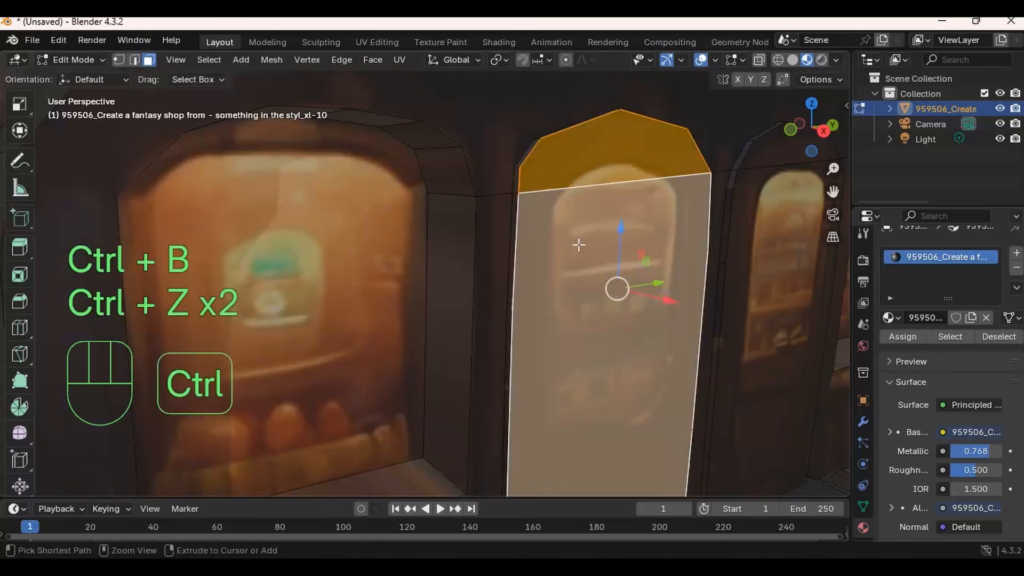
Bevel the edges of the left door's arch and lower faces with an offset of about 0.002 m and one segment
{"action": "key", "text": "ctrl+b"}
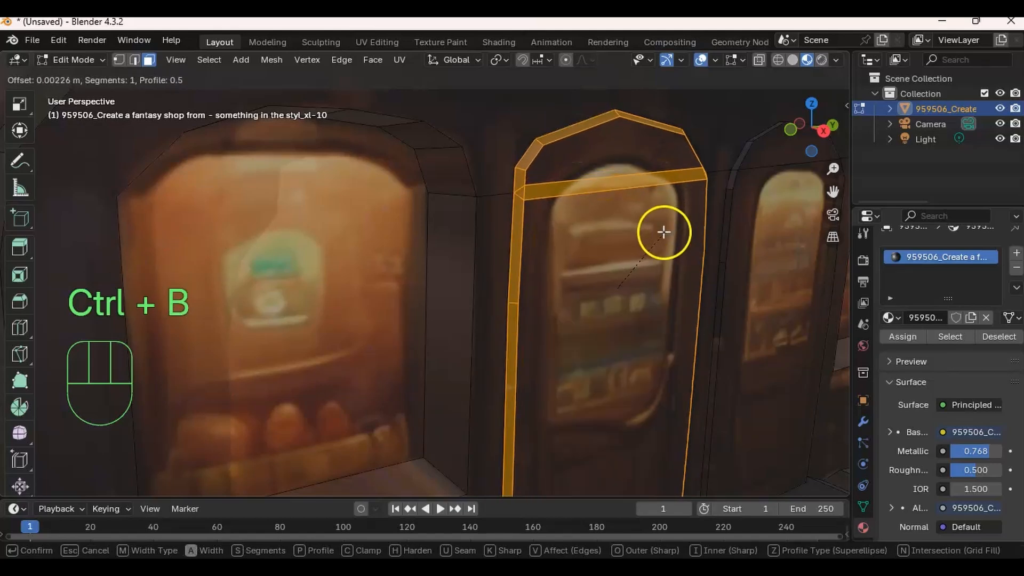
{"action": "left_click", "coordinate": [659, 232]}
{"action": "middle_click_drag", "start_coordinate": [658, 232], "coordinate": [510, 224]}
Select the right door's arch and lower faces and bevel their edges narrowly with one segment
{"action": "middle_click_drag", "start_coordinate": [553, 160], "coordinate": [587, 160]}
{"action": "left_click", "coordinate": [590, 149]}
{"action": "left_click", "coordinate": [567, 221], "text": "shift"}
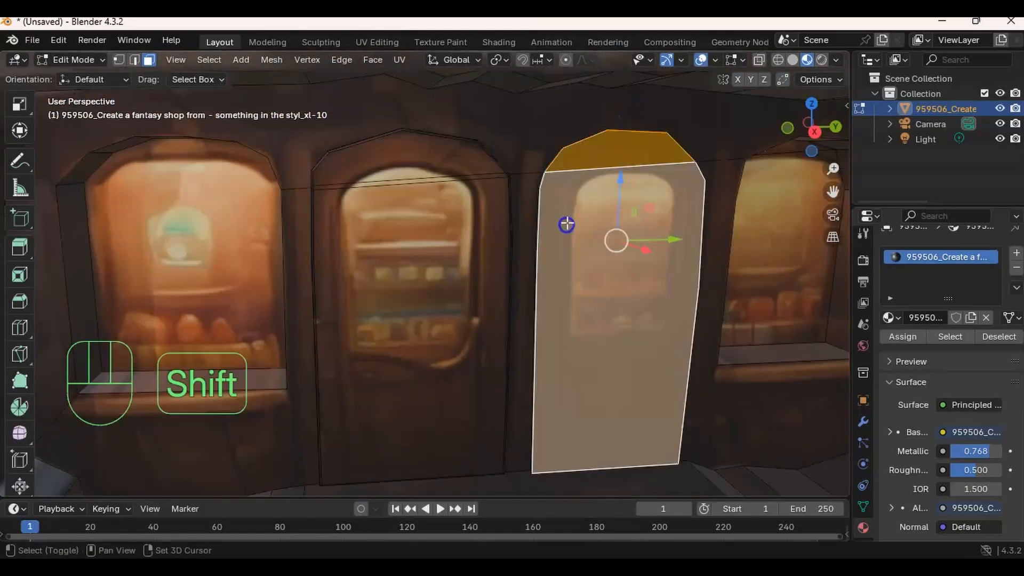
{"action": "key", "text": "ctrl+b"}
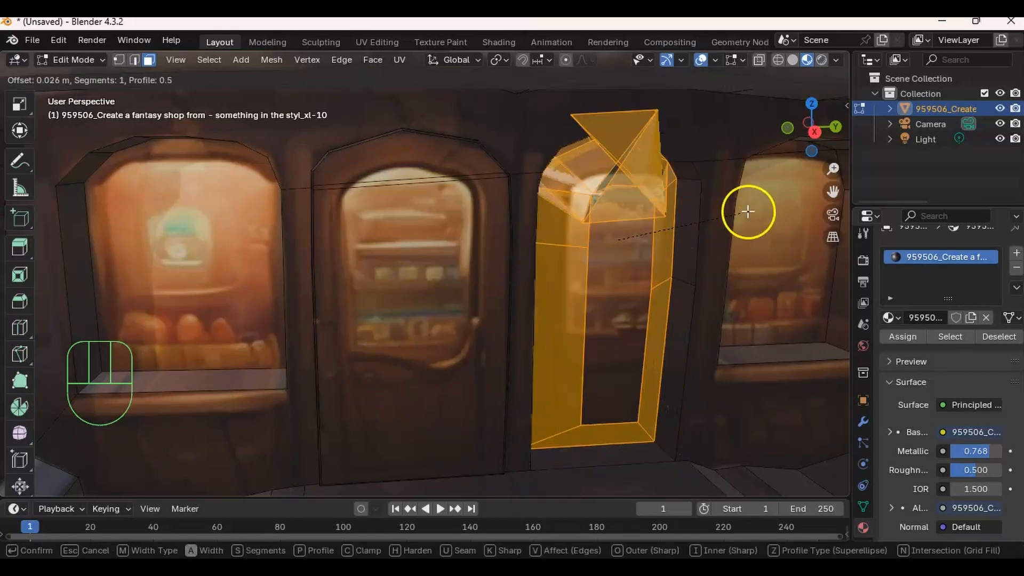
{"action": "left_click", "coordinate": [700, 215]}
Knife-cut a closed arched outline around the glass pane of the left door
{"action": "middle_click_drag", "start_coordinate": [700, 214], "coordinate": [537, 213]}
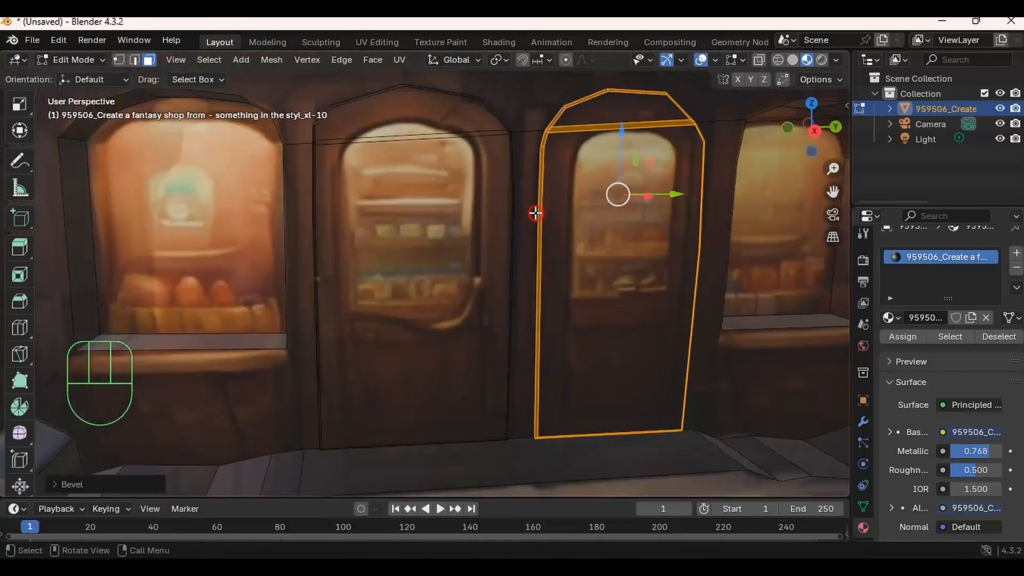
{"action": "middle_click_drag", "start_coordinate": [413, 160], "coordinate": [420, 167], "text": "shift"}
{"action": "left_click", "coordinate": [439, 185]}
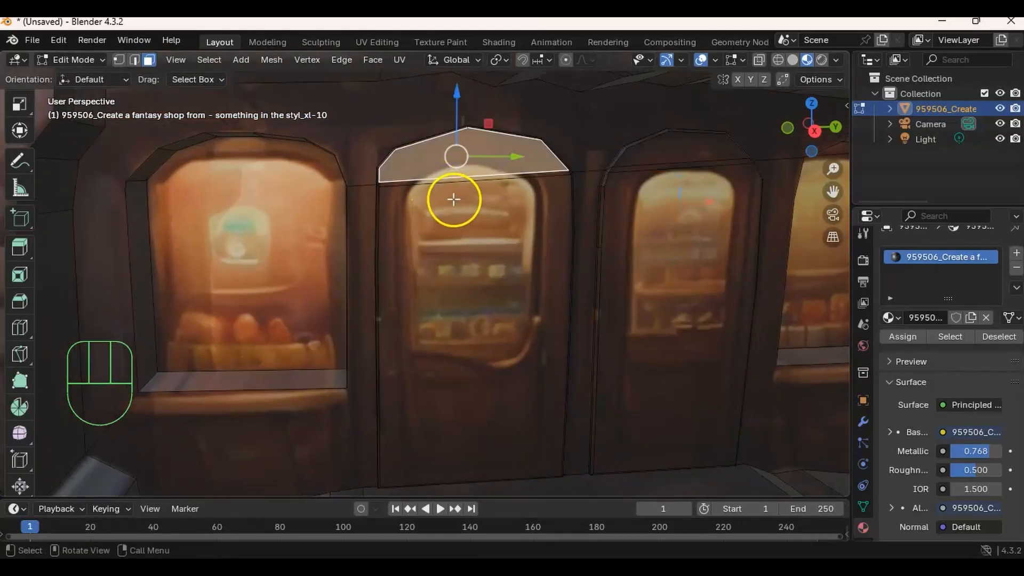
{"action": "left_click", "coordinate": [317, 127]}
{"action": "middle_click_drag", "start_coordinate": [475, 240], "coordinate": [444, 235]}
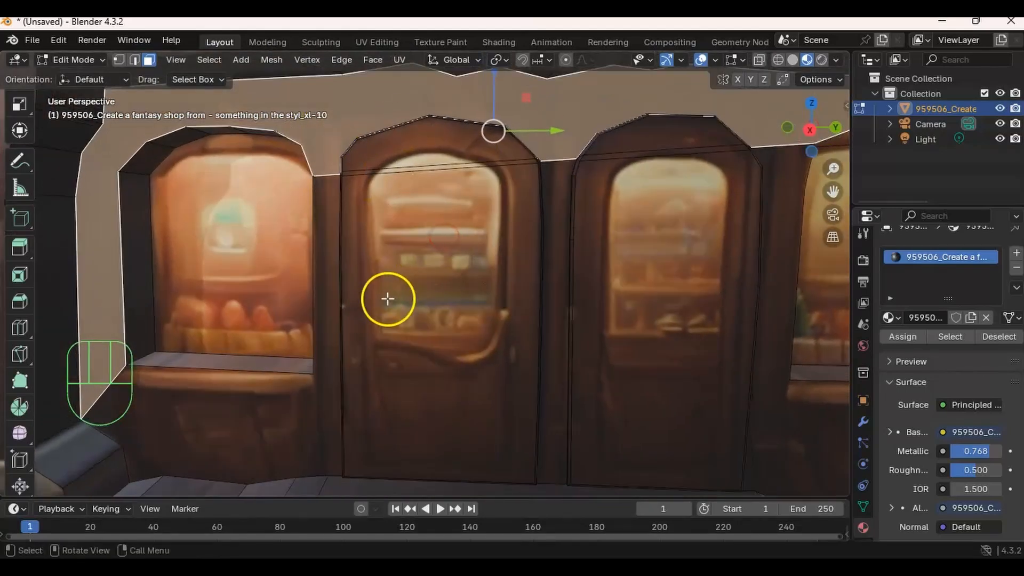
{"action": "key", "text": "k"}
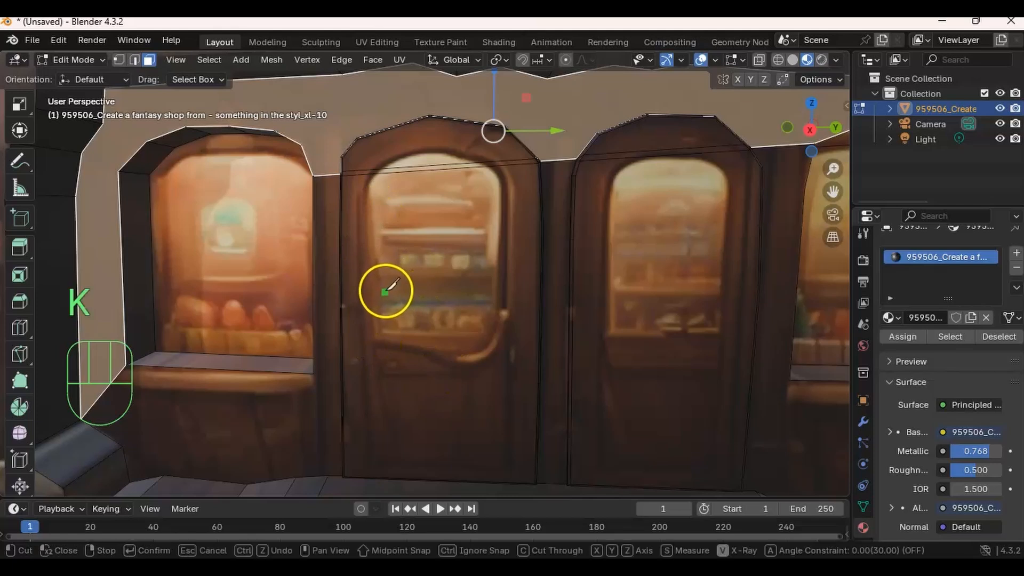
{"action": "left_click_drag", "start_coordinate": [368, 236], "coordinate": [375, 168]}
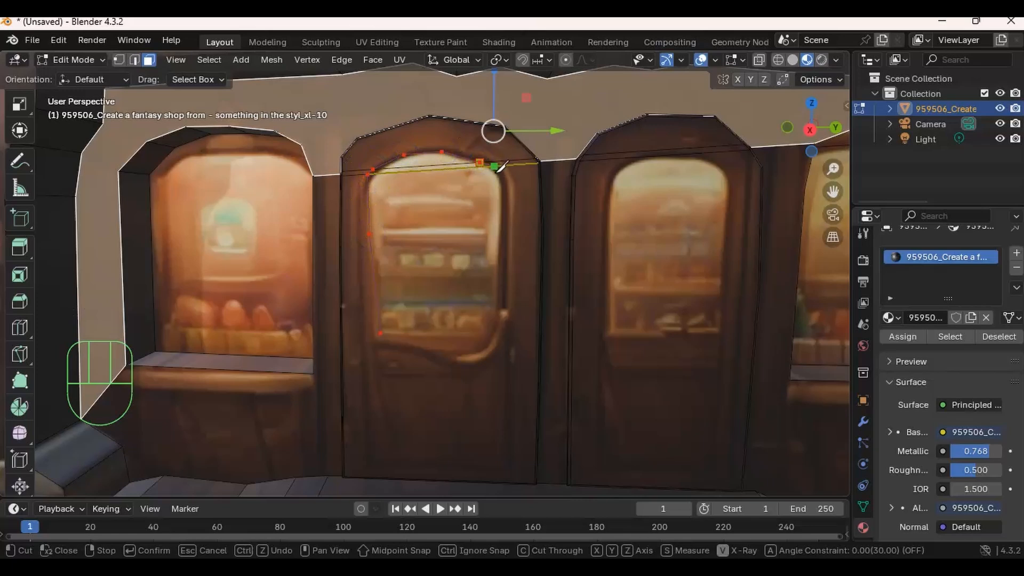
{"action": "left_click_drag", "start_coordinate": [502, 208], "coordinate": [500, 305]}
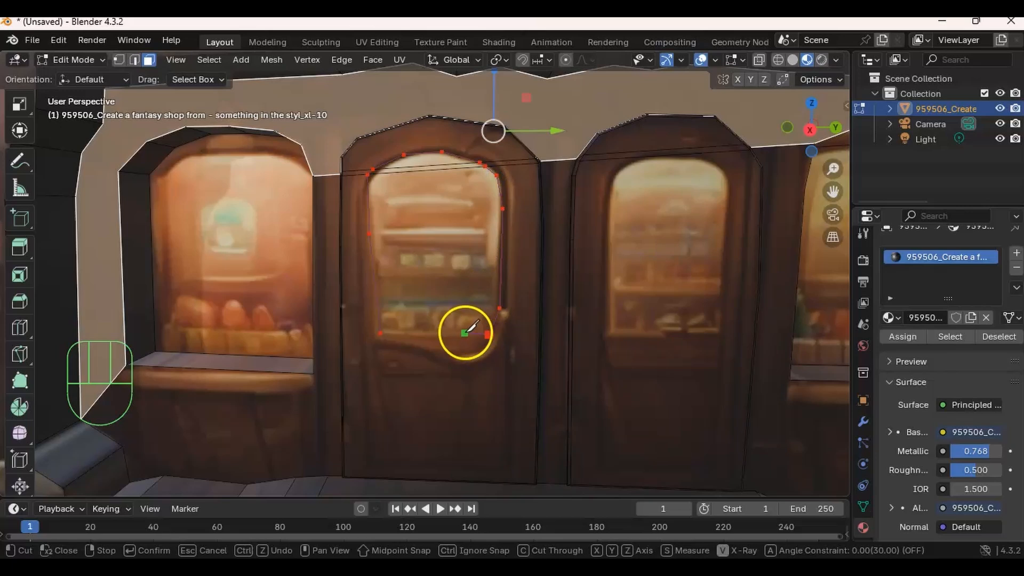
{"action": "left_click", "coordinate": [447, 334]}
{"action": "left_click", "coordinate": [380, 332]}
{"action": "key", "text": "Return"}
Knife-cut an arched outline around the glass pane of the right door
{"action": "middle_click_drag", "start_coordinate": [419, 280], "coordinate": [392, 275]}
{"action": "middle_click_drag", "start_coordinate": [600, 276], "coordinate": [525, 277], "text": "shift"}
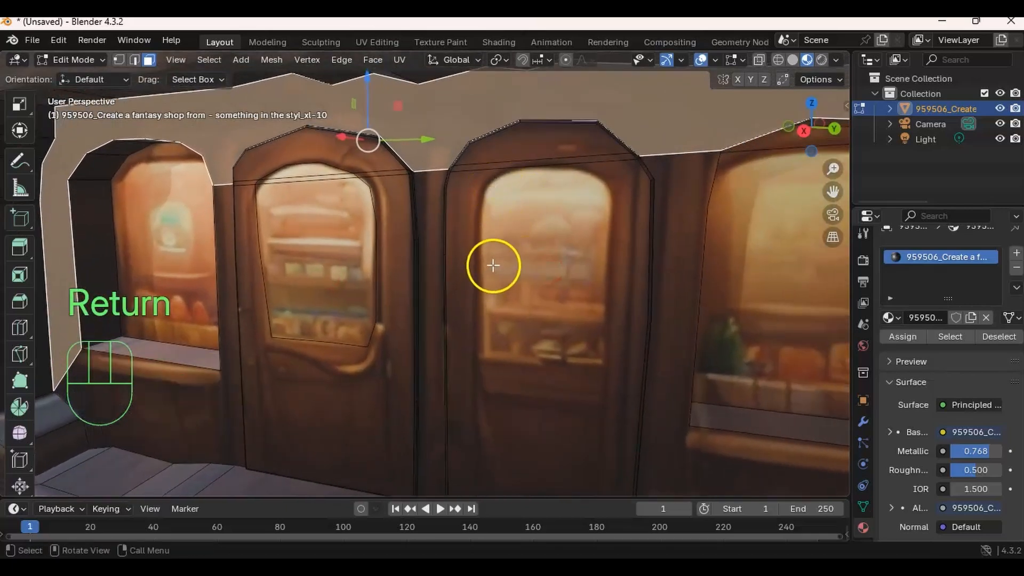
{"action": "key", "text": "k"}
{"action": "left_click", "coordinate": [478, 350]}
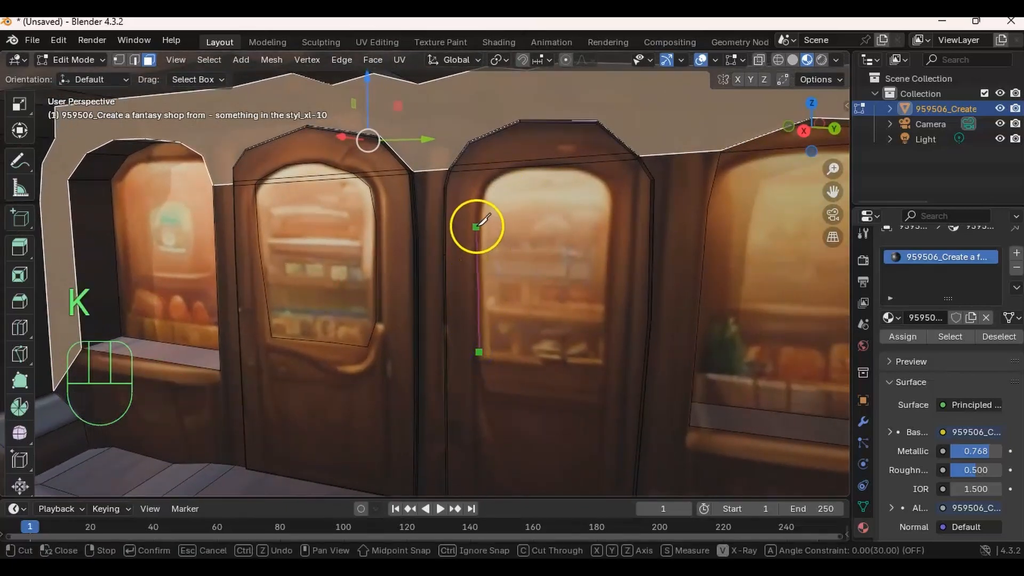
{"action": "left_click", "coordinate": [482, 186]}
{"action": "left_click", "coordinate": [506, 168]}
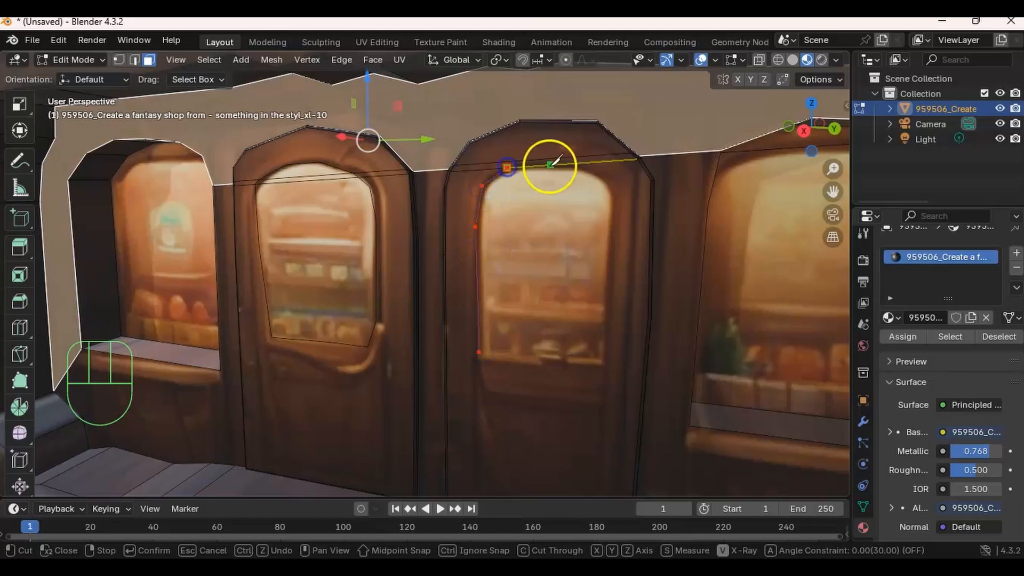
{"action": "left_click", "coordinate": [601, 178]}
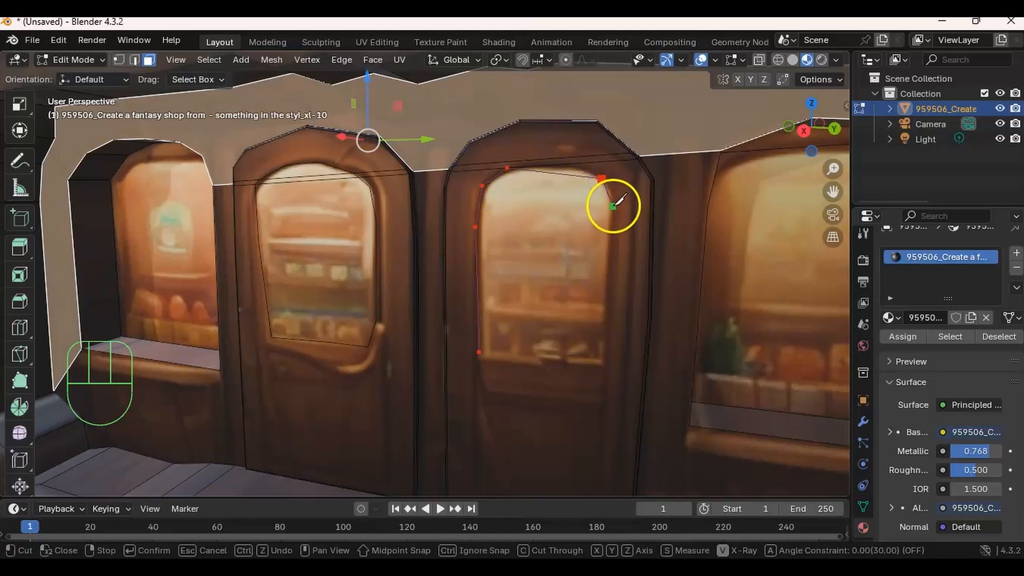
{"action": "left_click", "coordinate": [605, 289]}
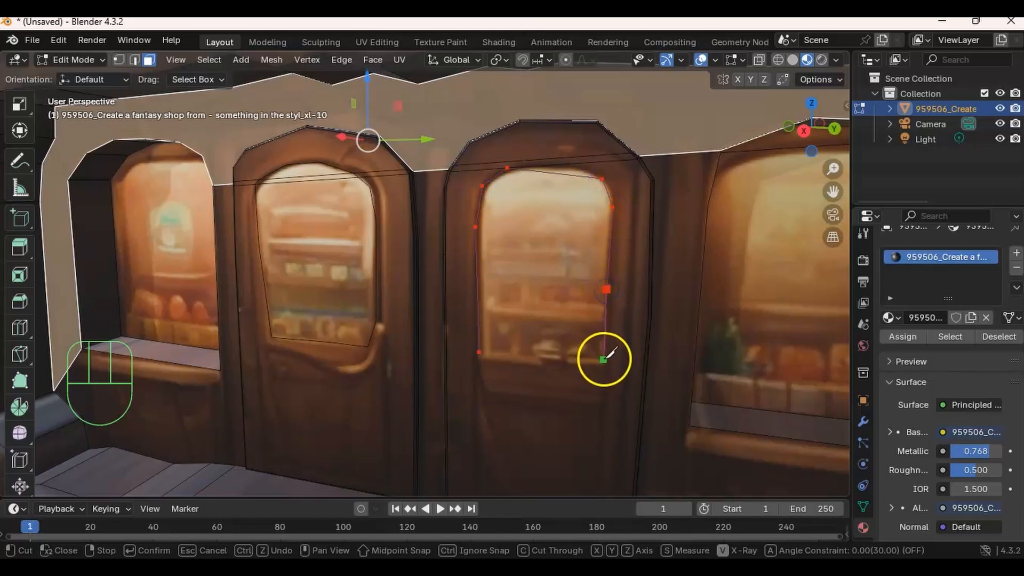
{"action": "key", "text": "Return"}
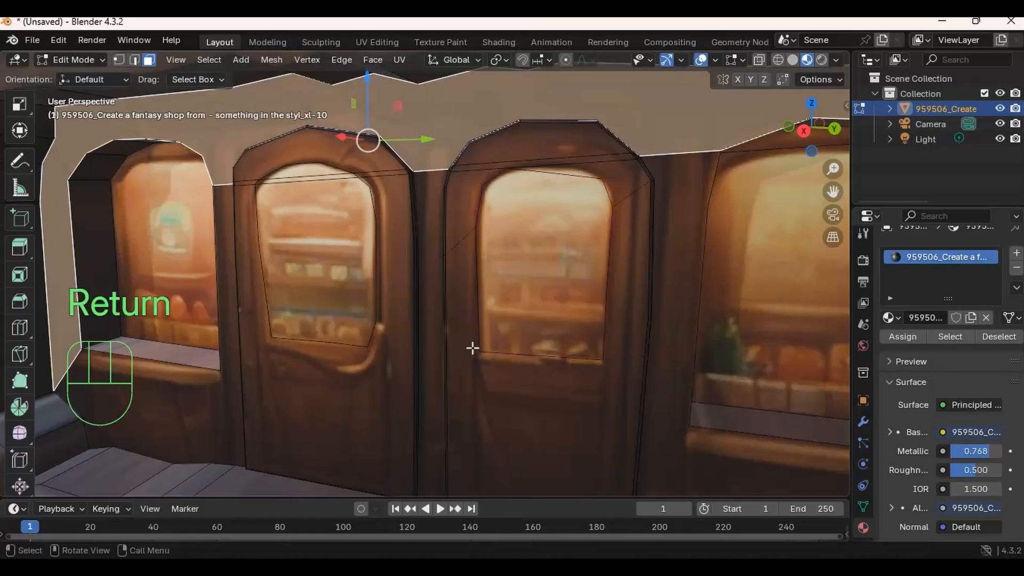
Add one loop cut across the top edge of the right door's pane and raise its middle vertex to follow the arch
{"action": "middle_click_drag", "start_coordinate": [569, 181], "coordinate": [553, 215], "text": "ctrl"}
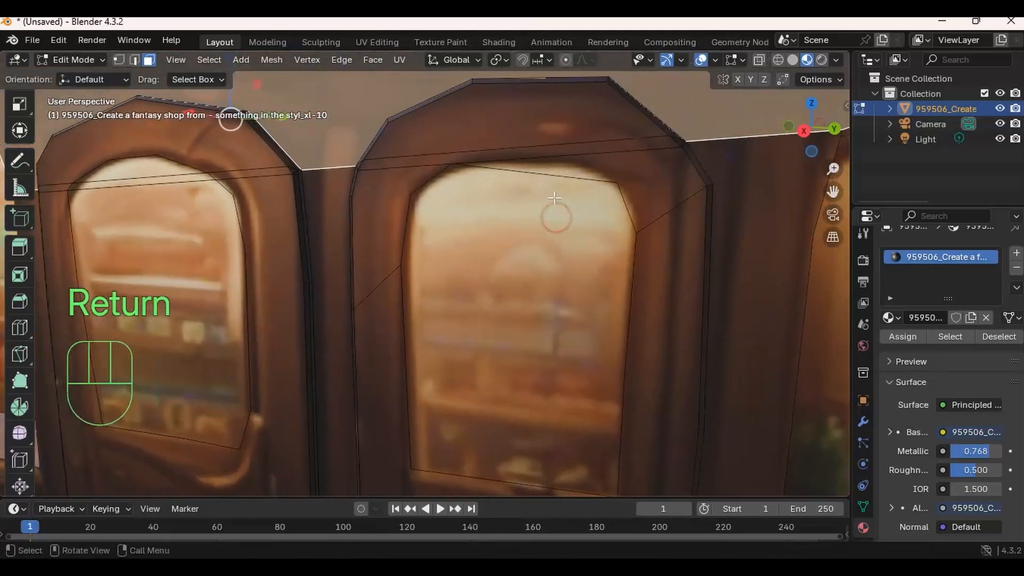
{"action": "key", "text": "ctrl+r"}
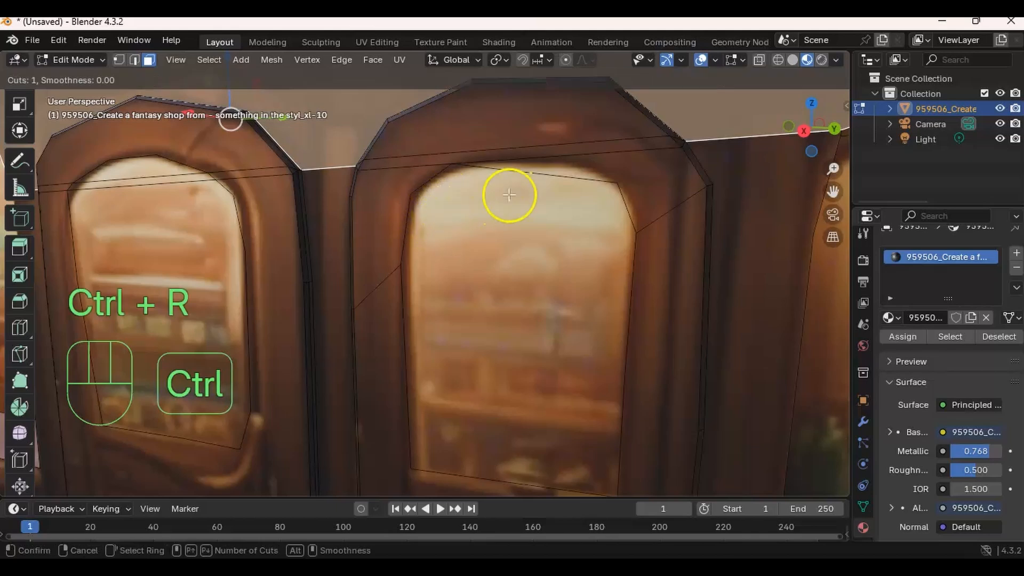
{"action": "left_click", "coordinate": [548, 172]}
{"action": "right_click", "coordinate": [549, 172]}
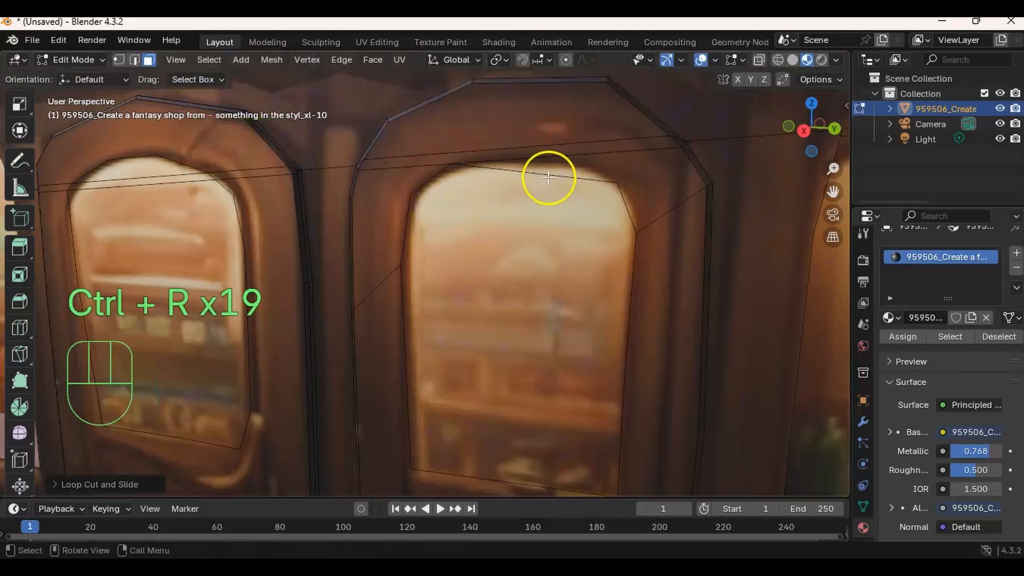
{"action": "key", "text": "1"}
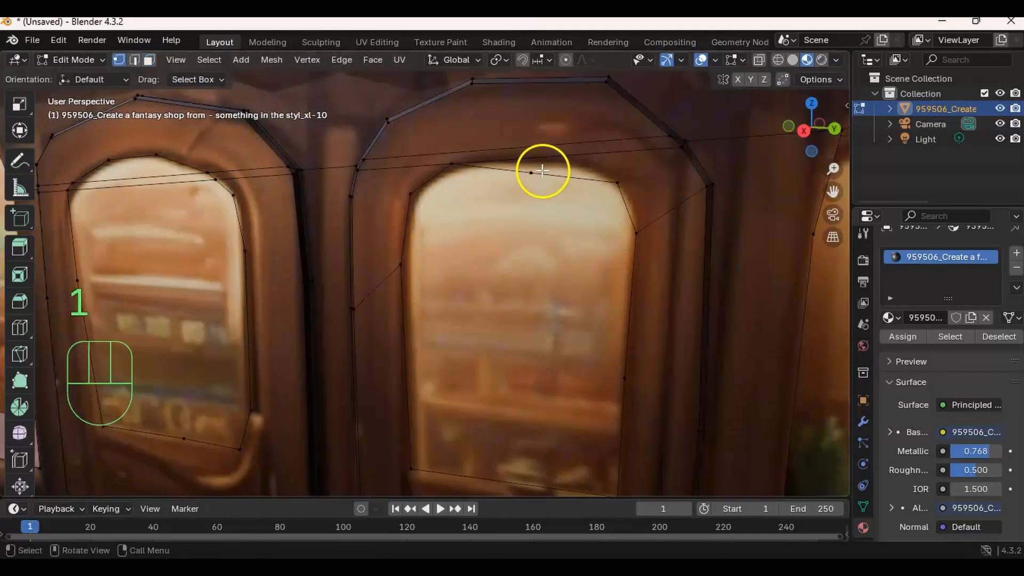
{"action": "left_click", "coordinate": [533, 172]}
{"action": "mouse_move", "coordinate": [533, 128]}
{"action": "left_mouse_down"}
{"action": "mouse_move", "coordinate": [540, 110]}
{"action": "mouse_move", "coordinate": [536, 128]}
{"action": "left_mouse_up"}
Move the upper-right and upper-left arch vertices of the right door's pane to fit the painted glass outline
{"action": "left_click", "coordinate": [618, 182]}
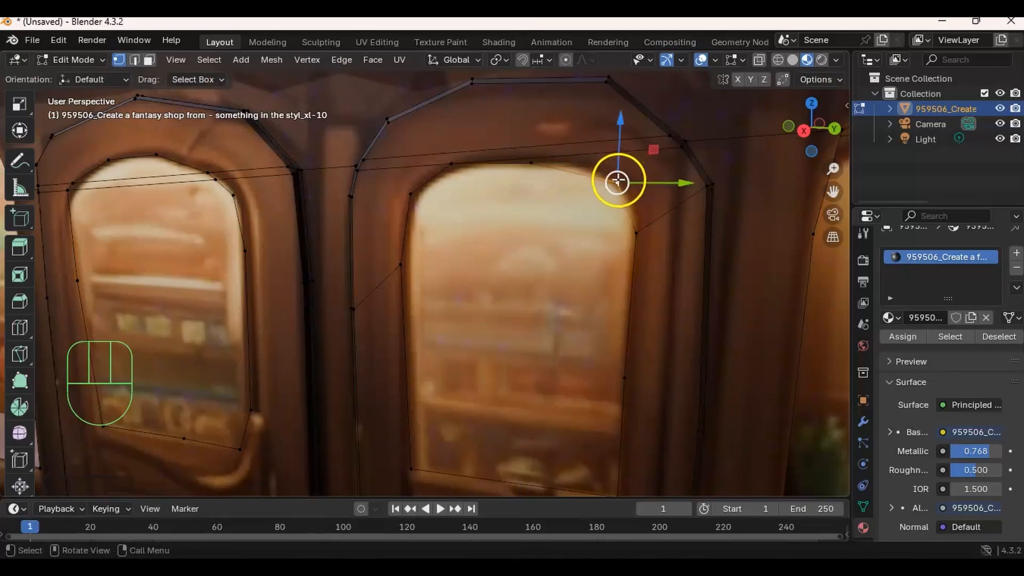
{"action": "key", "text": "g"}
{"action": "left_click", "coordinate": [609, 176]}
{"action": "middle_click_drag", "start_coordinate": [610, 175], "coordinate": [550, 151]}
{"action": "left_click", "coordinate": [550, 152]}
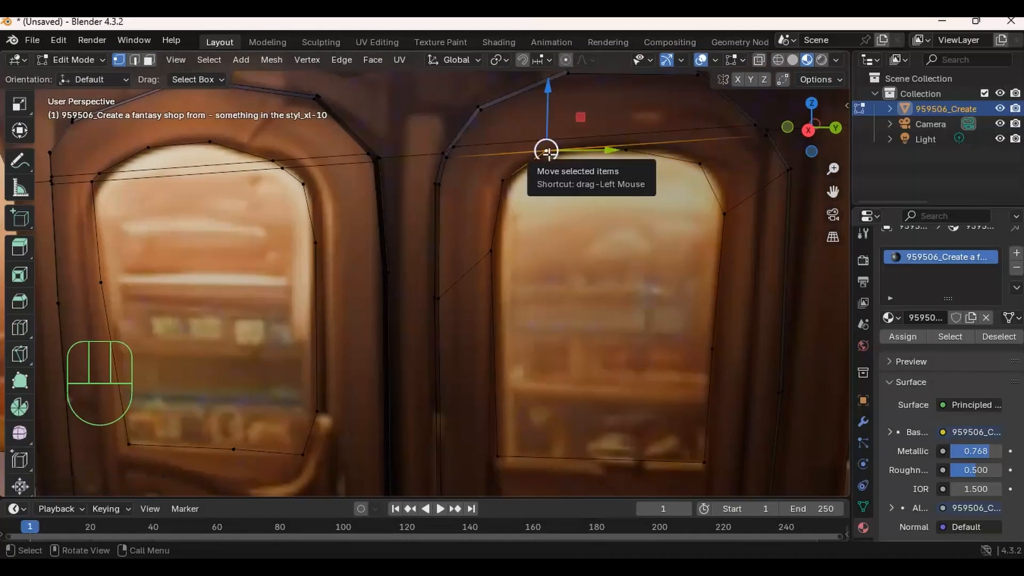
{"action": "key", "text": "g"}
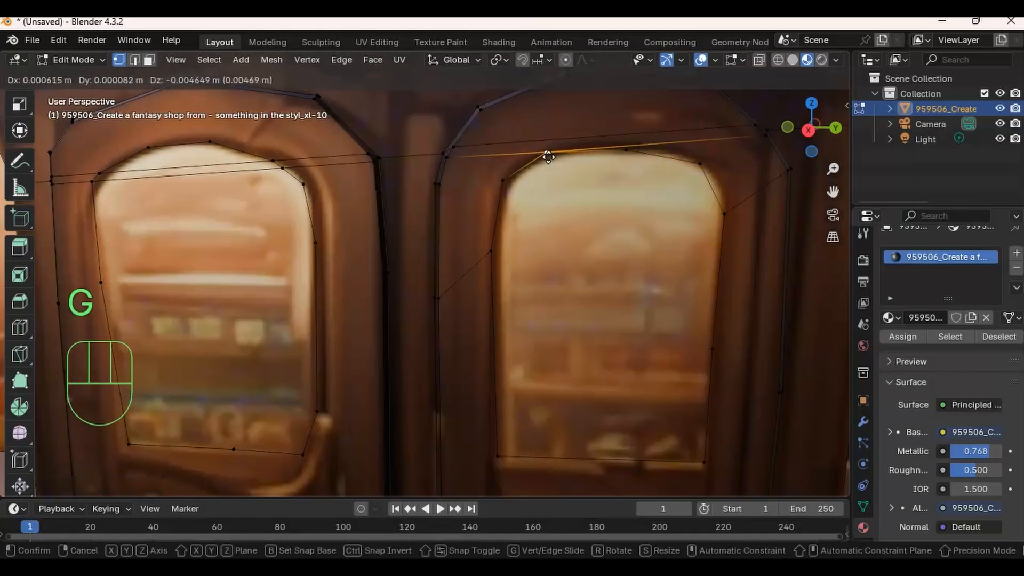
{"action": "left_click", "coordinate": [548, 156]}
Select the glass pane faces of both doors and extrude them inward about 0.07 m
{"action": "middle_click_drag", "start_coordinate": [548, 156], "coordinate": [550, 181], "text": "ctrl"}
{"action": "middle_click_drag", "start_coordinate": [538, 187], "coordinate": [493, 187]}
{"action": "middle_click_drag", "start_coordinate": [493, 187], "coordinate": [473, 197], "text": "ctrl"}
{"action": "key", "text": "3"}
{"action": "left_click", "coordinate": [320, 215]}
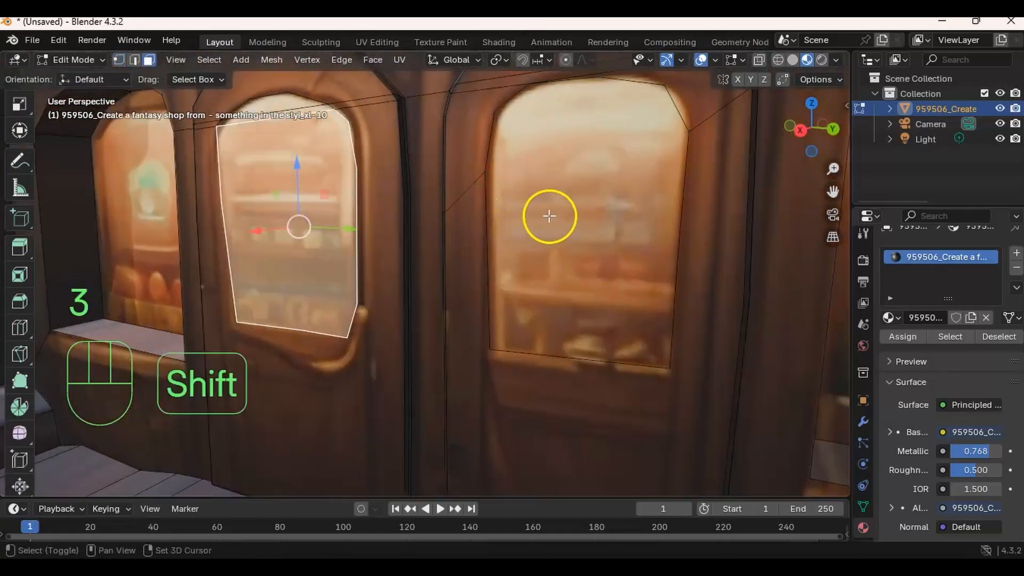
{"action": "left_click", "coordinate": [556, 212], "text": "shift"}
{"action": "middle_click_drag", "start_coordinate": [555, 213], "coordinate": [472, 240]}
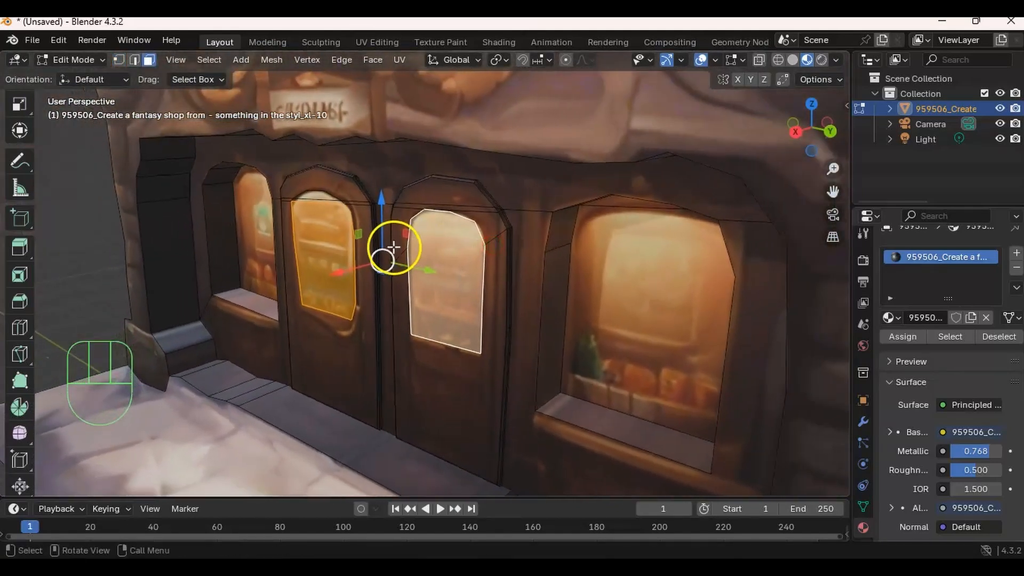
{"action": "key", "text": "e"}
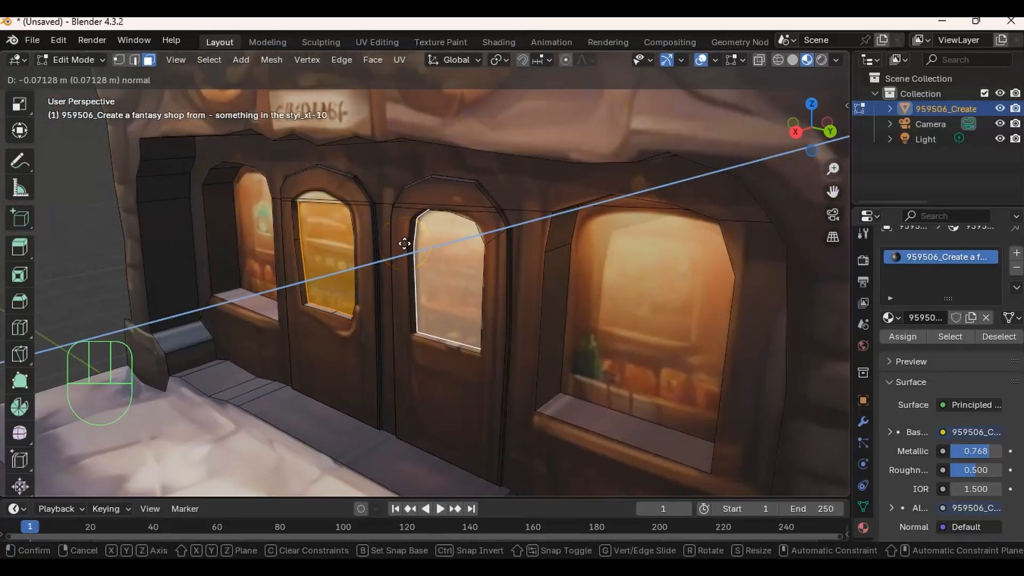
{"action": "left_click", "coordinate": [405, 243]}
{"action": "middle_click_drag", "start_coordinate": [407, 242], "coordinate": [464, 212]}
{"action": "middle_click_drag", "start_coordinate": [402, 382], "coordinate": [443, 339], "text": "ctrl"}
{"action": "left_click", "coordinate": [661, 260]}
Knife-cut along the upper contour and right end of the carved ornament above the doors, down to the sign's right side
{"action": "middle_click_drag", "start_coordinate": [626, 261], "coordinate": [526, 229]}
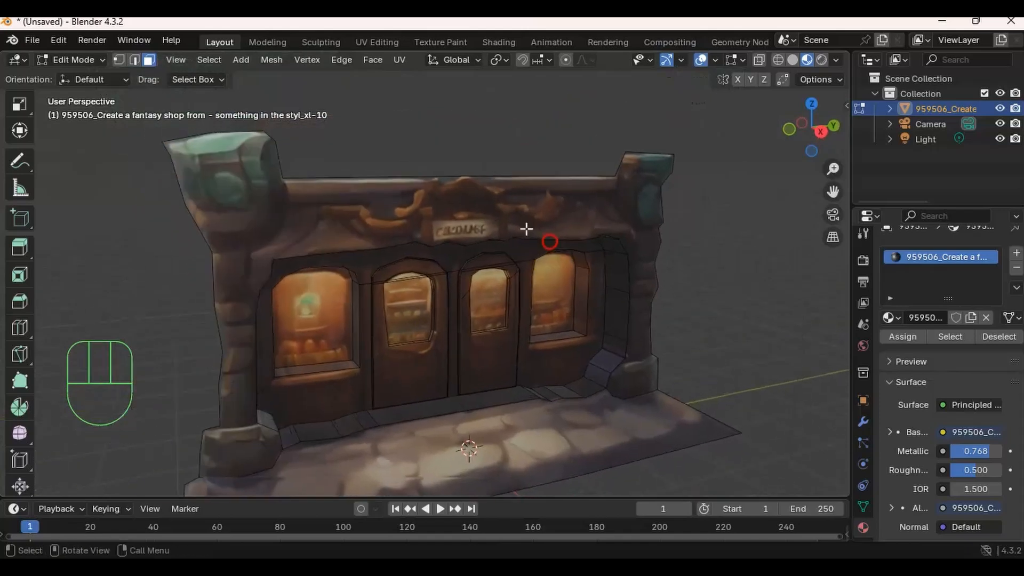
{"action": "middle_click_drag", "start_coordinate": [345, 200], "coordinate": [333, 258], "text": "shift"}
{"action": "middle_click_drag", "start_coordinate": [275, 315], "coordinate": [446, 251]}
{"action": "middle_click_drag", "start_coordinate": [420, 150], "coordinate": [444, 230]}
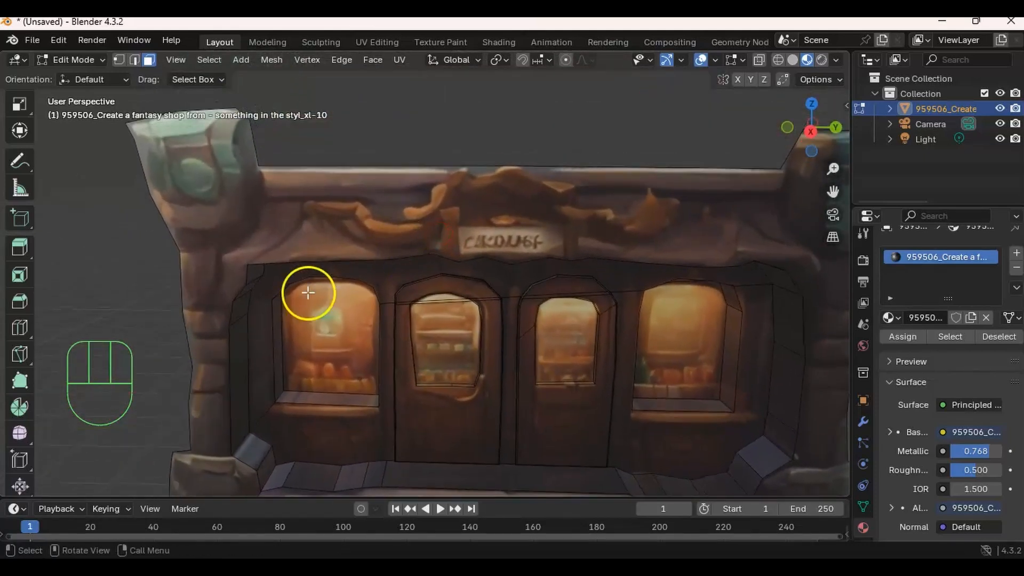
{"action": "key", "text": "k"}
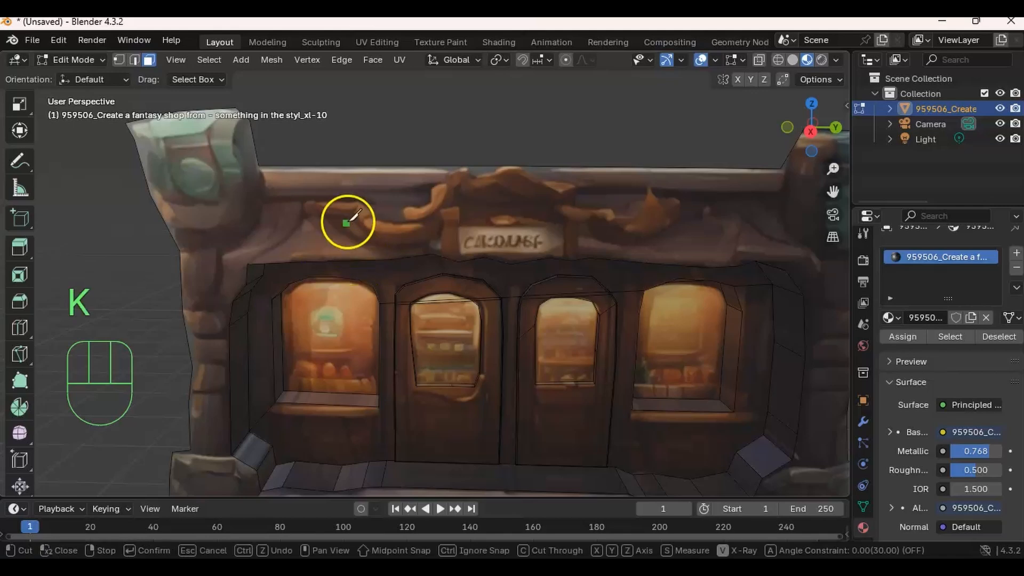
{"action": "left_click", "coordinate": [350, 200]}
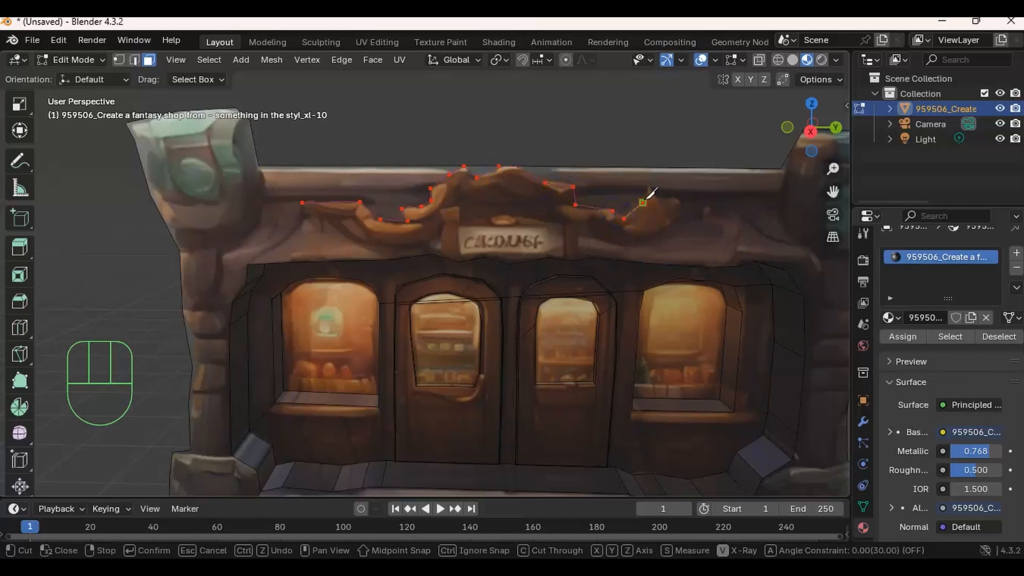
{"action": "left_click", "coordinate": [635, 241]}
{"action": "left_click", "coordinate": [575, 228]}
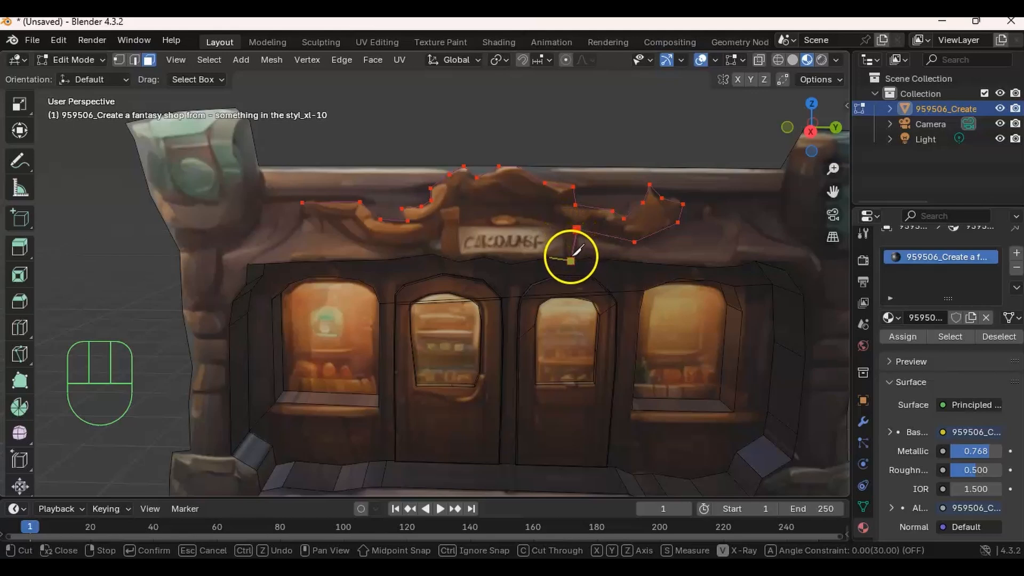
{"action": "key", "text": "Return"}
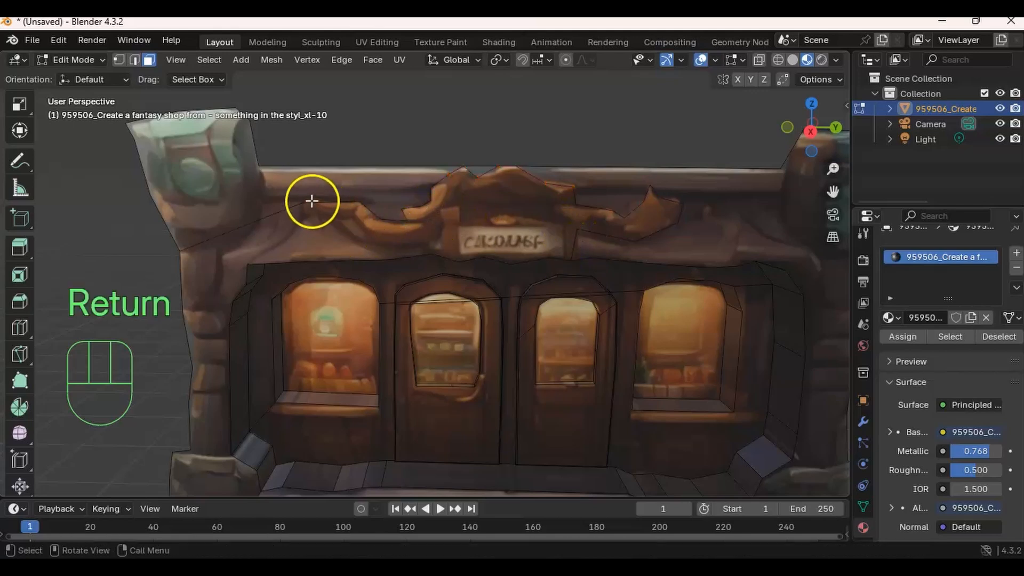
Knife-cut the lower-left contour of the carved ornament from its left tip to the wall edge below the sign
{"action": "key", "text": "k"}
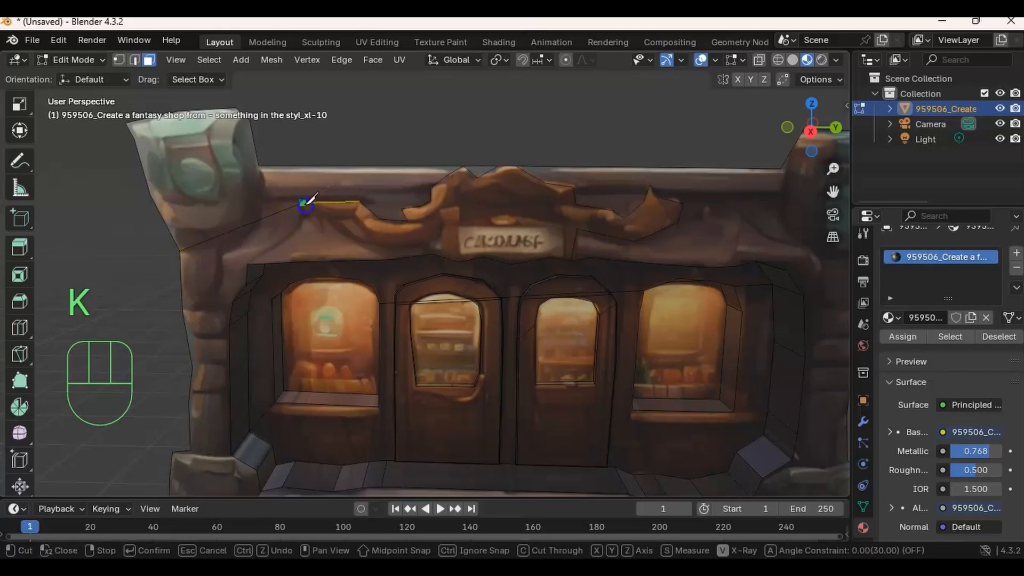
{"action": "left_click", "coordinate": [337, 220]}
{"action": "left_click", "coordinate": [352, 242]}
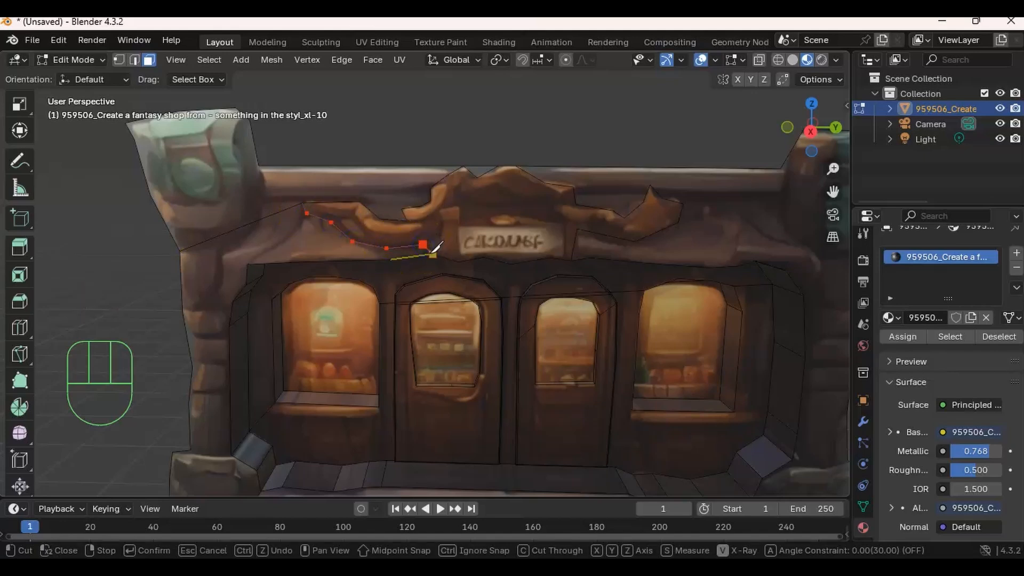
{"action": "key", "text": "Return"}
Select the carved ornament face above the doors and extrude it outward from the facade
{"action": "scroll", "coordinate": [504, 191], "scroll_direction": "down", "scroll_amount": 3}
{"action": "middle_click_drag", "start_coordinate": [471, 245], "coordinate": [359, 224]}
{"action": "scroll", "coordinate": [402, 193], "scroll_direction": "up", "scroll_amount": 3}
{"action": "left_click", "coordinate": [392, 213]}
{"action": "key", "text": "3"}
{"action": "key", "text": "e"}
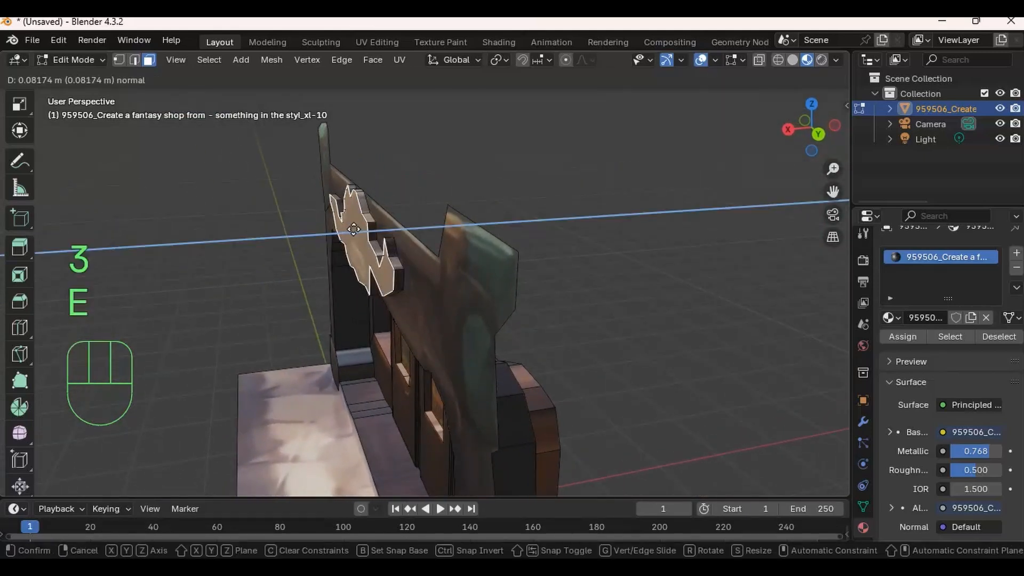
{"action": "left_click", "coordinate": [341, 231]}
{"action": "middle_click_drag", "start_coordinate": [341, 231], "coordinate": [469, 210]}
Knife-cut a closed rectangle around the lettered sign panel in the middle of the ornament
{"action": "scroll", "coordinate": [469, 210], "scroll_direction": "up", "scroll_amount": 2}
{"action": "middle_click_drag", "start_coordinate": [528, 198], "coordinate": [492, 207], "text": "shift"}
{"action": "left_click", "coordinate": [554, 287]}
{"action": "mouse_move", "coordinate": [509, 242]}
{"action": "middle_mouse_down"}
{"action": "mouse_move", "coordinate": [489, 242]}
{"action": "mouse_move", "coordinate": [496, 252]}
{"action": "middle_mouse_up"}
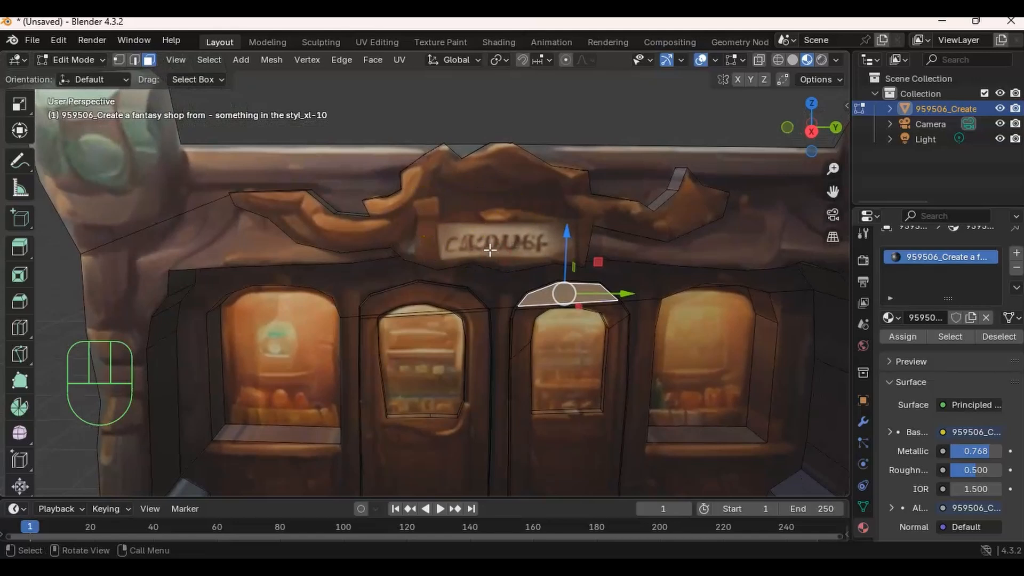
{"action": "key", "text": "k"}
{"action": "left_click", "coordinate": [436, 223]}
{"action": "left_click", "coordinate": [440, 260]}
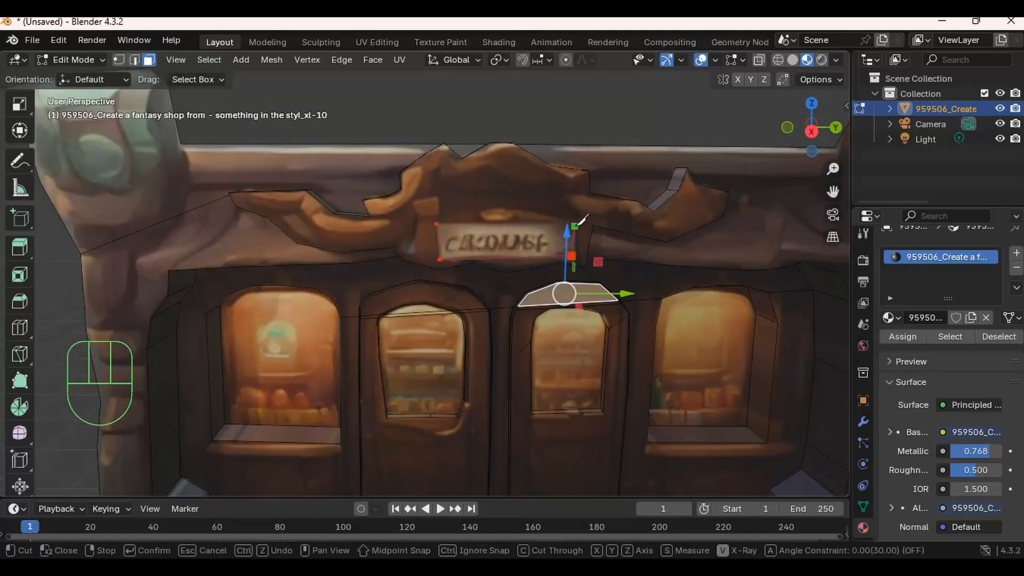
{"action": "left_click", "coordinate": [444, 219]}
{"action": "key", "text": "Return"}
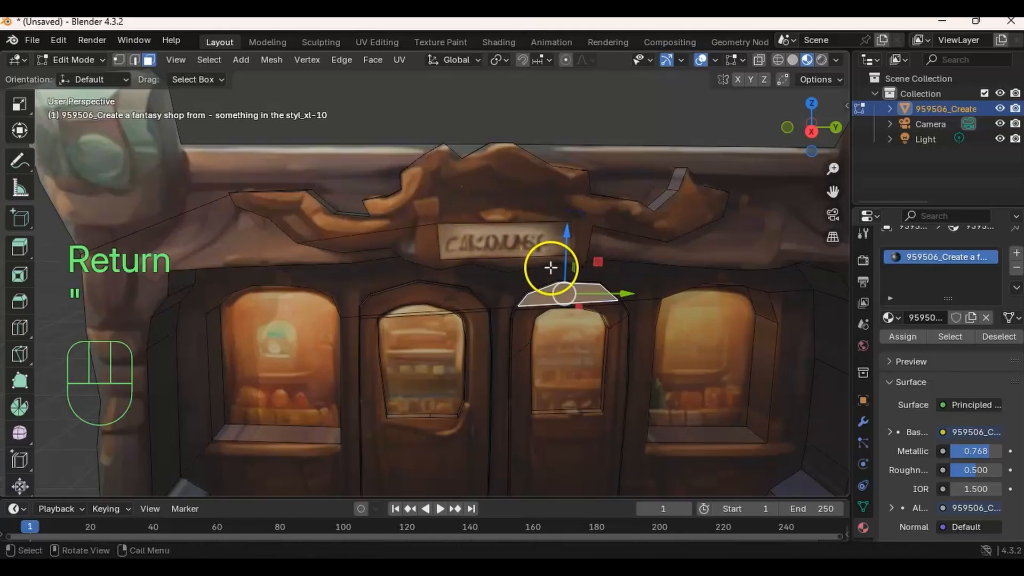
Extrude the lettered sign panel outward about 0.06 m
{"action": "middle_click_drag", "start_coordinate": [551, 267], "coordinate": [599, 268]}
{"action": "key", "text": "3"}
{"action": "key", "text": "e"}
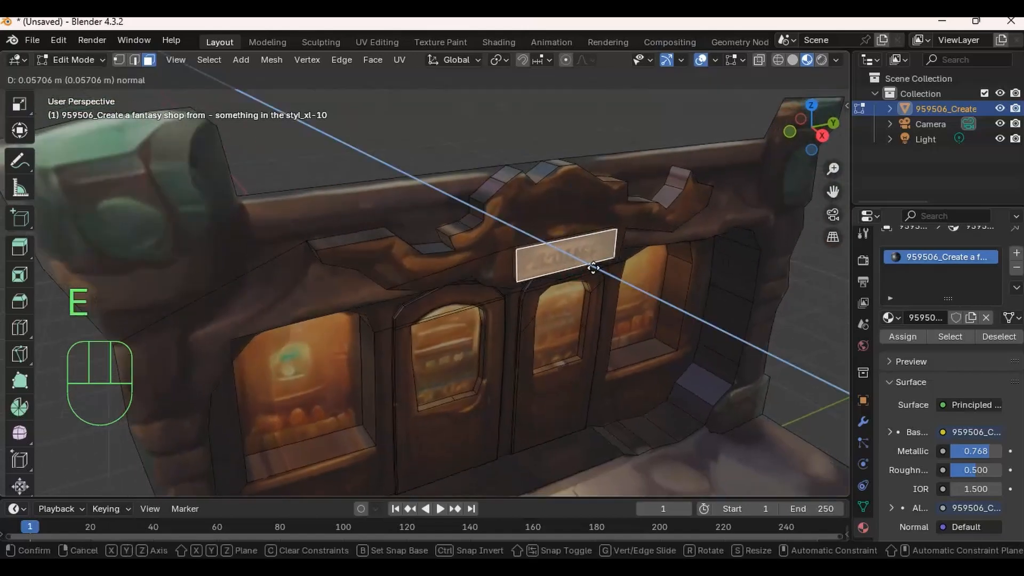
{"action": "left_click", "coordinate": [596, 269]}
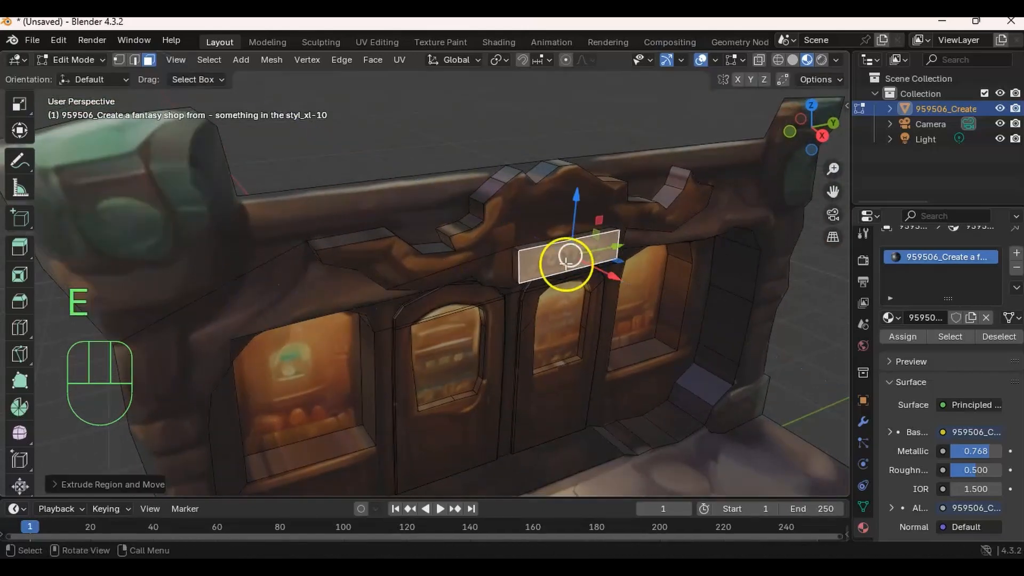
Try a bevel on the extruded sign panel's front face and undo it
{"action": "key", "text": "ctrl"}
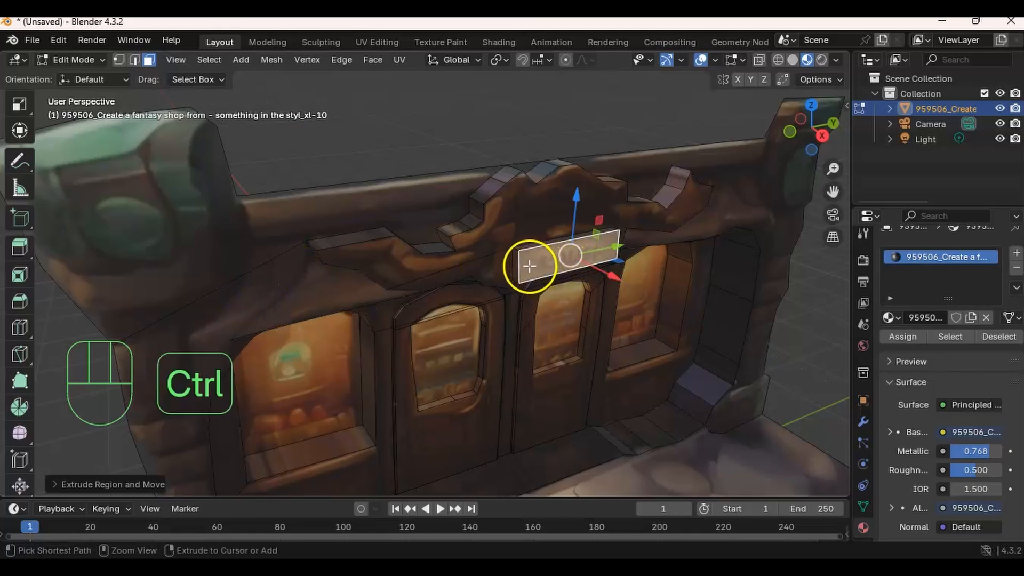
{"action": "key", "text": "ctrl+b"}
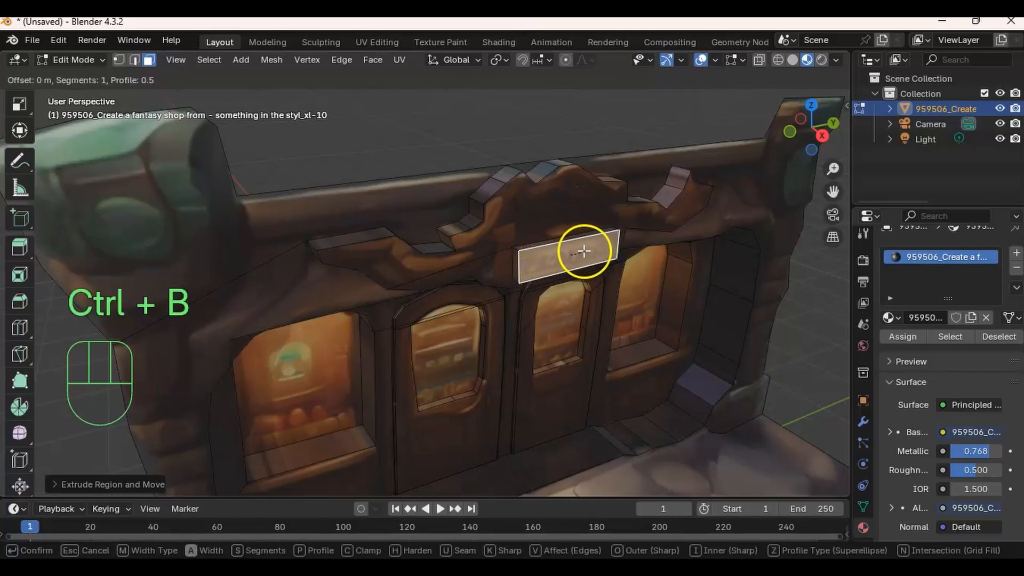
{"action": "left_click", "coordinate": [528, 251]}
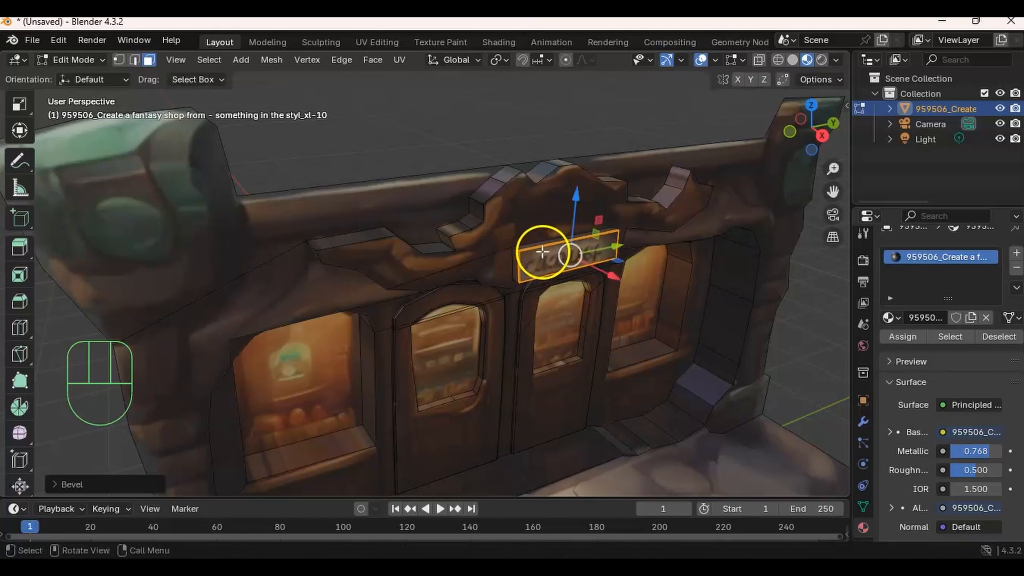
{"action": "key", "text": "ctrl+z"}
Bevel the border edges of the sign panel's front face narrowly with one segment
{"action": "key", "text": "ctrl+b"}
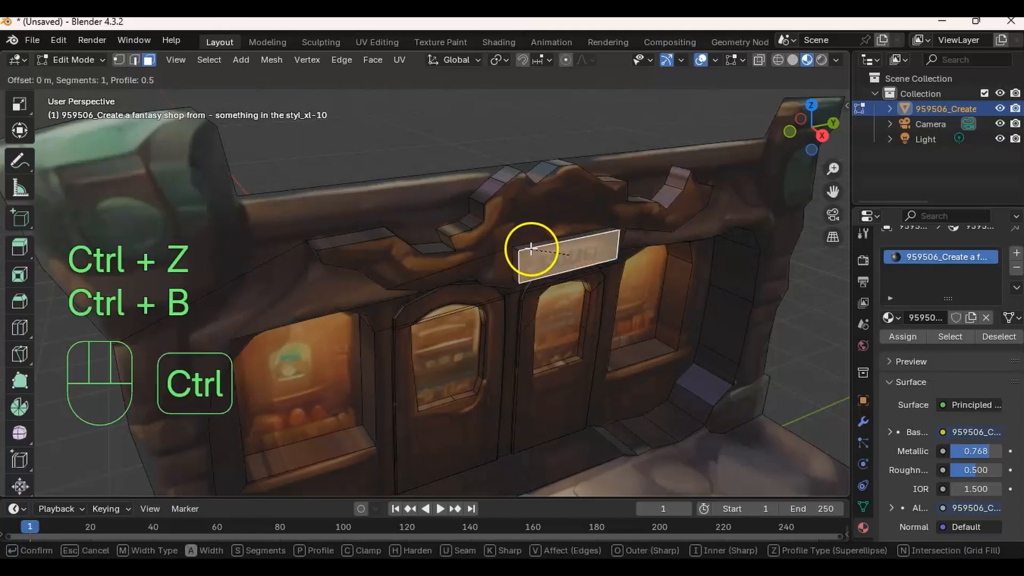
{"action": "left_click", "coordinate": [617, 249]}
{"action": "middle_click_drag", "start_coordinate": [616, 249], "coordinate": [589, 176]}
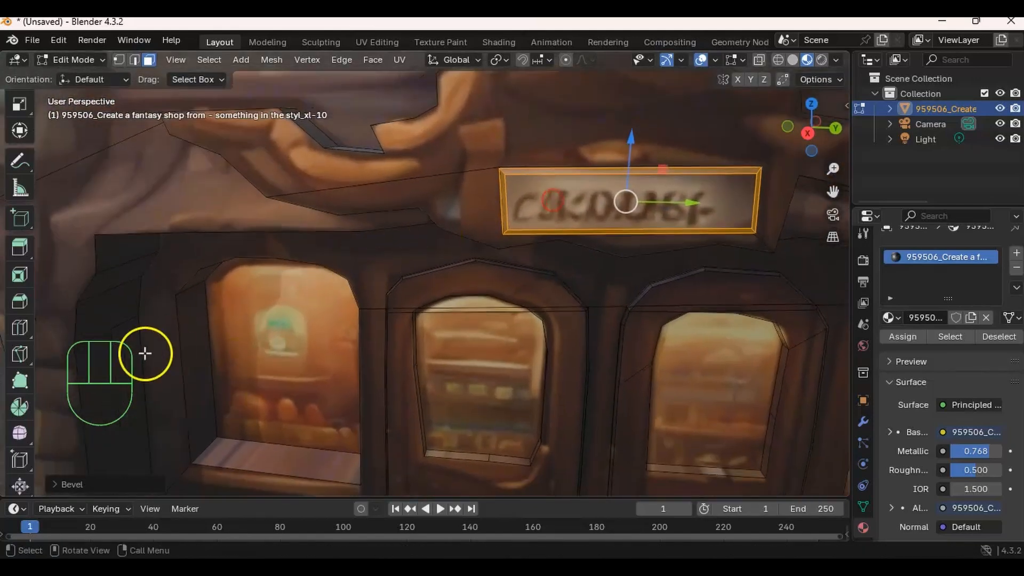
Replace the sign panel's narrow bevel with a three-segment bevel about 0.0043 m wide on its front face
{"action": "left_click", "coordinate": [53, 484]}
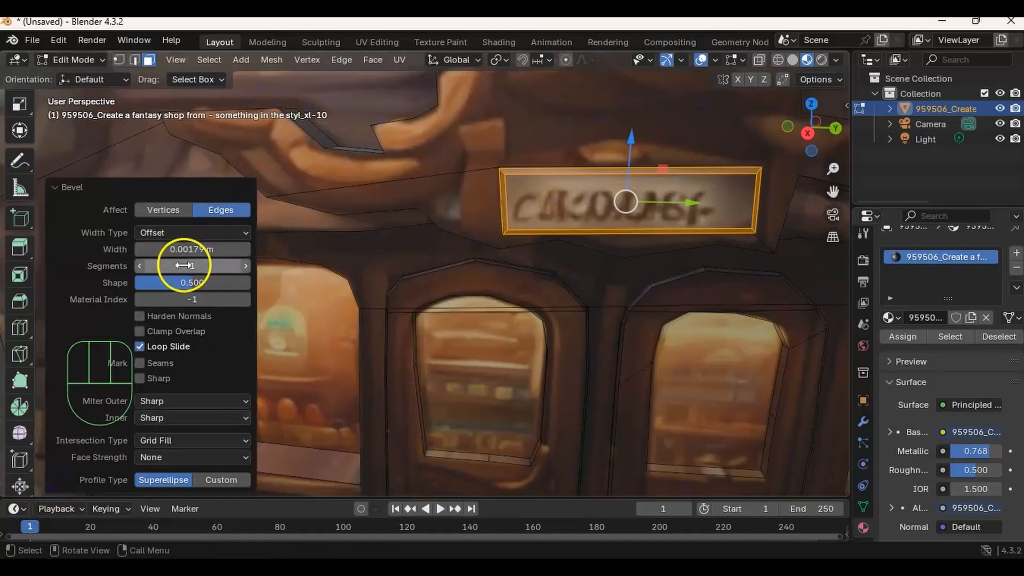
{"action": "middle_click_drag", "start_coordinate": [509, 256], "coordinate": [563, 255]}
{"action": "mouse_move", "coordinate": [182, 265]}
{"action": "left_mouse_down"}
{"action": "mouse_move", "coordinate": [192, 270]}
{"action": "mouse_move", "coordinate": [178, 251]}
{"action": "mouse_move", "coordinate": [188, 250]}
{"action": "left_mouse_up"}
{"action": "key", "text": "ctrl+z"}
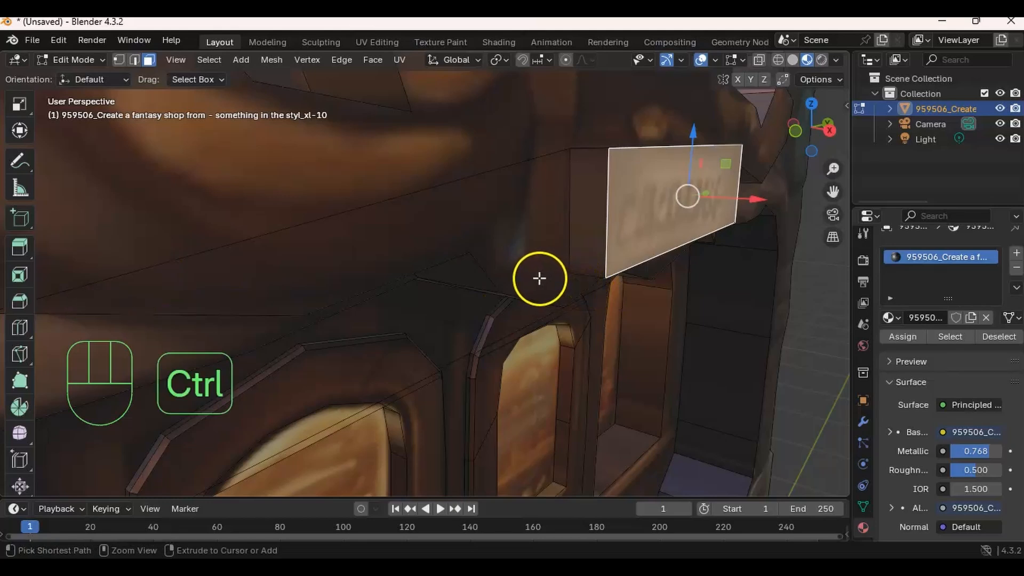
{"action": "key", "text": "ctrl+b"}
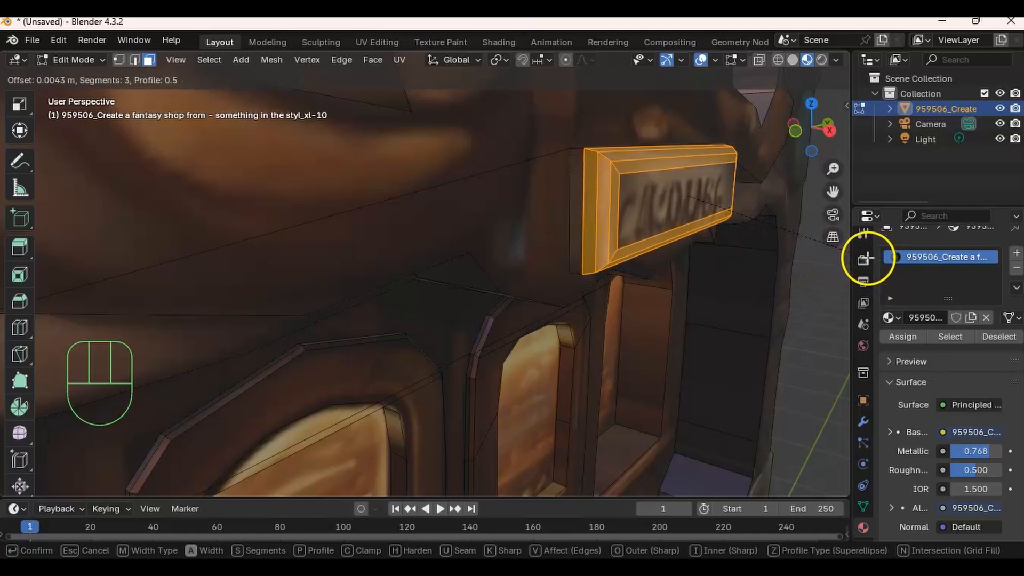
{"action": "left_click", "coordinate": [863, 259]}
{"action": "middle_click_drag", "start_coordinate": [677, 250], "coordinate": [554, 296]}
{"action": "left_click", "coordinate": [649, 245]}
Knife-cut a vertical line down the middle of the left stone pillar to the bottom of its base
{"action": "middle_click_drag", "start_coordinate": [554, 296], "coordinate": [622, 229], "text": "shift"}
{"action": "middle_click_drag", "start_coordinate": [507, 286], "coordinate": [509, 211], "text": "shift"}
{"action": "middle_click_drag", "start_coordinate": [538, 272], "coordinate": [491, 272]}
{"action": "middle_click_drag", "start_coordinate": [514, 320], "coordinate": [353, 162], "text": "shift"}
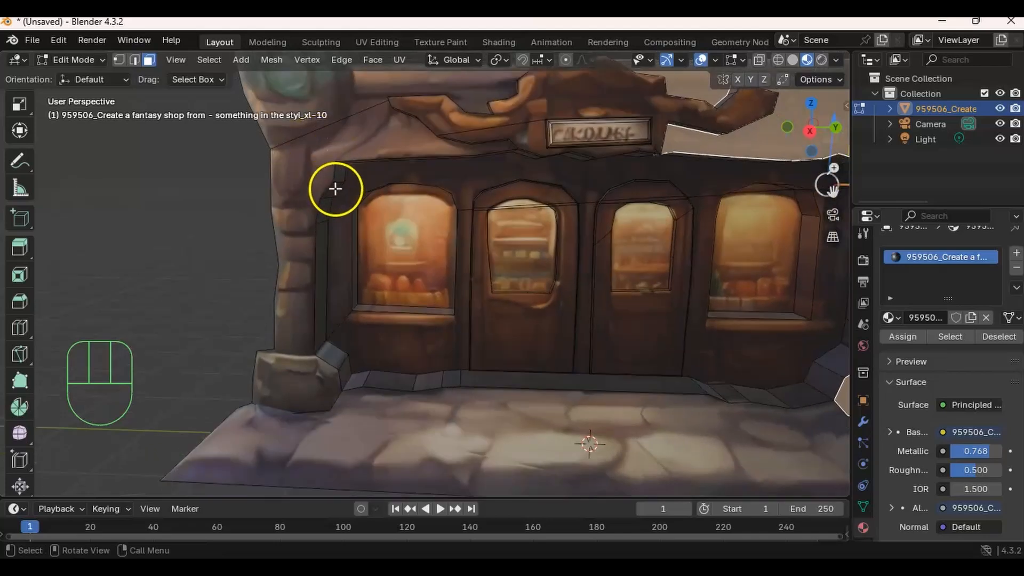
{"action": "key", "text": "k"}
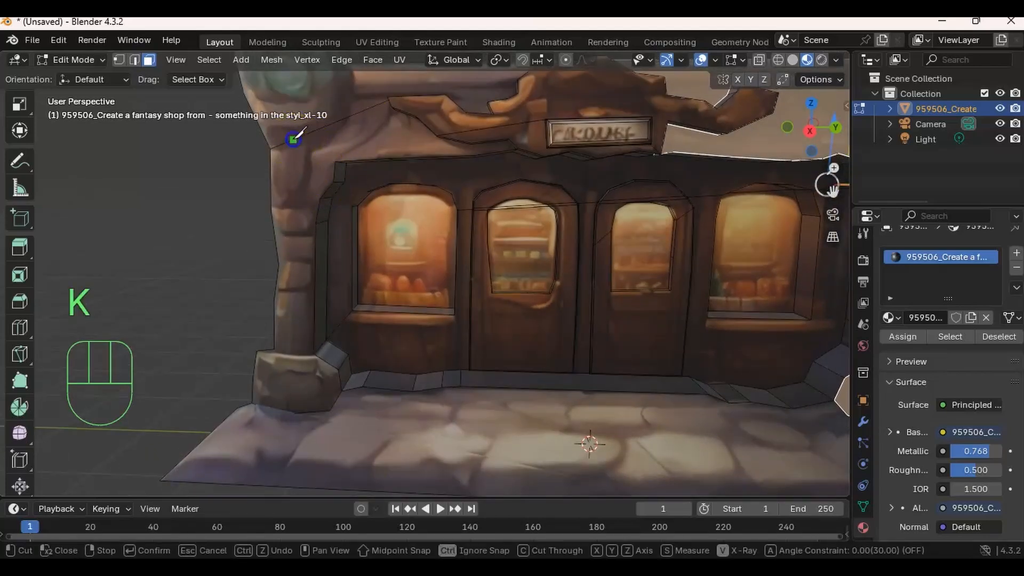
{"action": "left_click", "coordinate": [289, 412]}
{"action": "key", "text": "Return"}
Knife-cut a horizontal line across the base stone of the left pillar, crossing the vertical cut
{"action": "middle_click_drag", "start_coordinate": [281, 404], "coordinate": [336, 306]}
{"action": "middle_click_drag", "start_coordinate": [390, 267], "coordinate": [331, 303]}
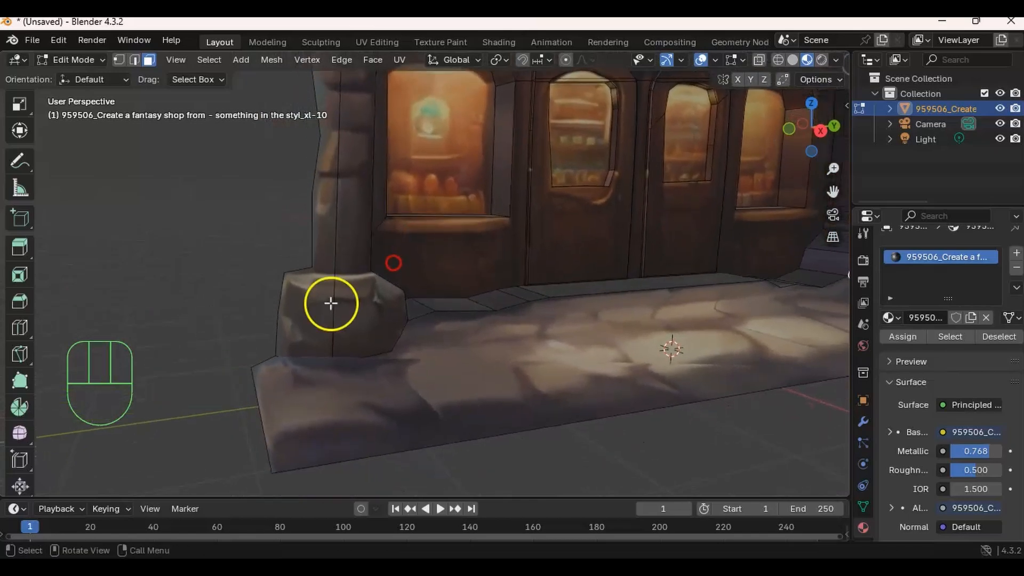
{"action": "key", "text": "k"}
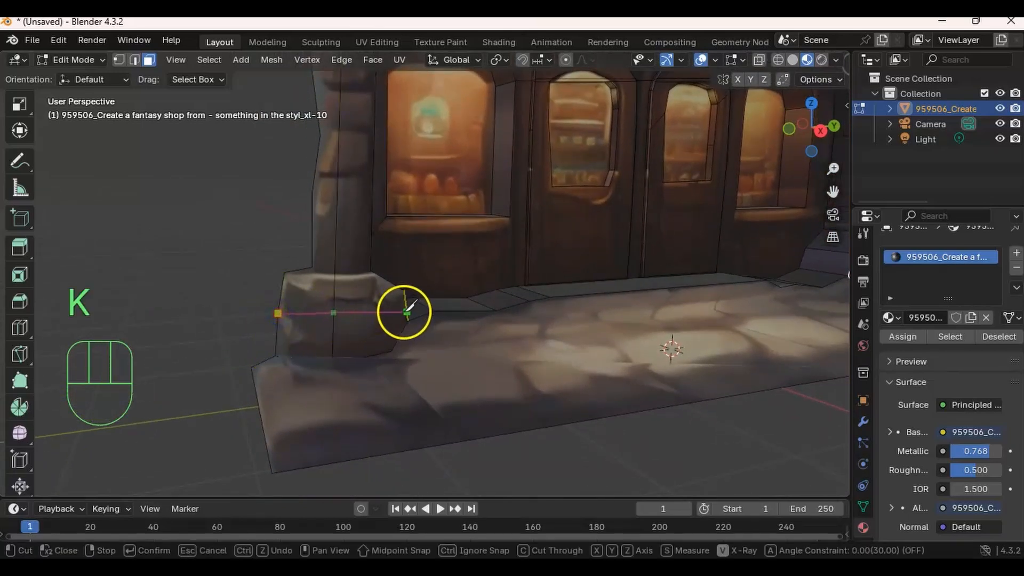
{"action": "key", "text": "Return"}
Pull the cut vertices on the front of the left pillar's base outward along X, the last one by about 0.25 m
{"action": "middle_click_drag", "start_coordinate": [377, 311], "coordinate": [395, 283]}
{"action": "key", "text": "2"}
{"action": "key", "text": "3"}
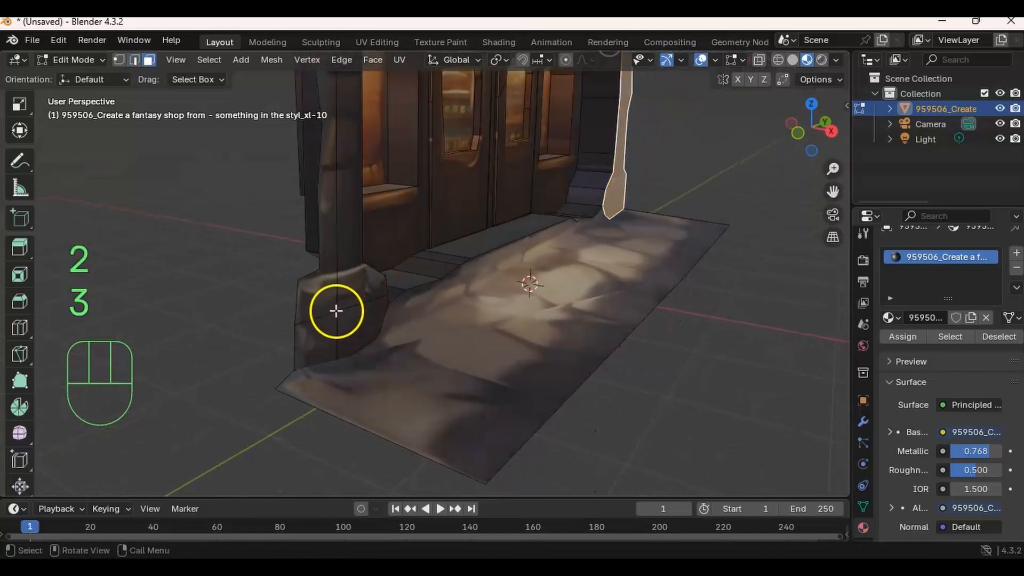
{"action": "key", "text": "1"}
{"action": "middle_click_drag", "start_coordinate": [339, 309], "coordinate": [438, 334]}
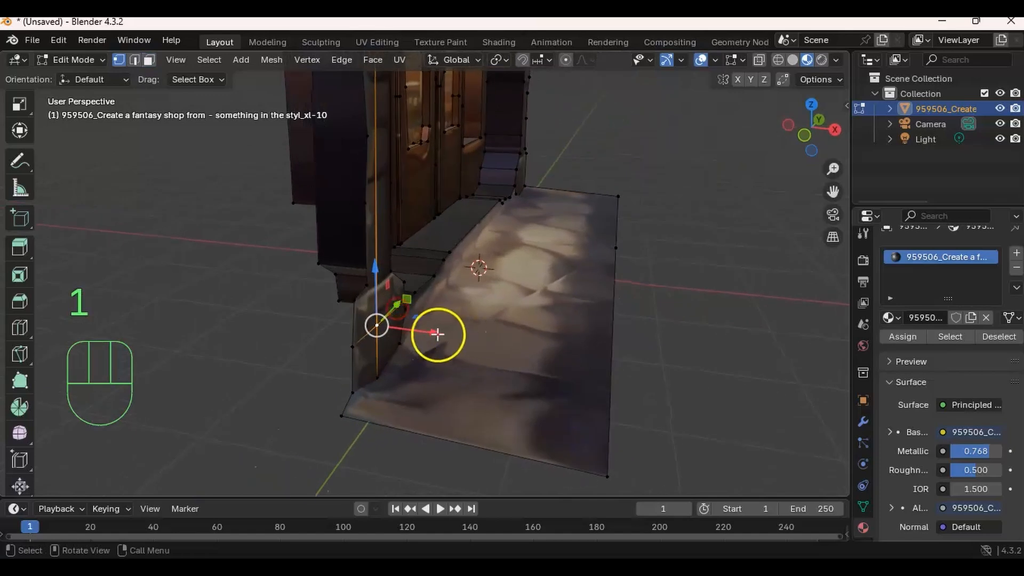
{"action": "left_click_drag", "start_coordinate": [415, 323], "coordinate": [450, 331]}
{"action": "middle_click_drag", "start_coordinate": [450, 331], "coordinate": [439, 299]}
{"action": "middle_click_drag", "start_coordinate": [395, 343], "coordinate": [426, 353]}
{"action": "left_click", "coordinate": [514, 335]}
{"action": "left_click_drag", "start_coordinate": [397, 368], "coordinate": [442, 370]}
Knife-cut a vertical line down the right stone pillar from its top edge to the bottom of its base
{"action": "middle_click_drag", "start_coordinate": [442, 370], "coordinate": [572, 285]}
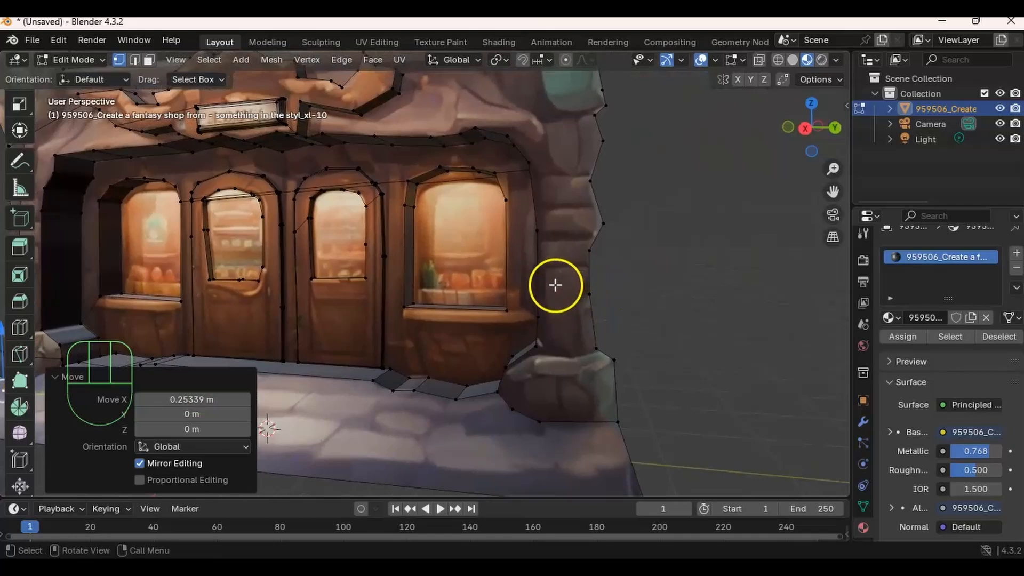
{"action": "key", "text": "k"}
{"action": "middle_click_drag", "start_coordinate": [567, 171], "coordinate": [614, 251], "text": "shift"}
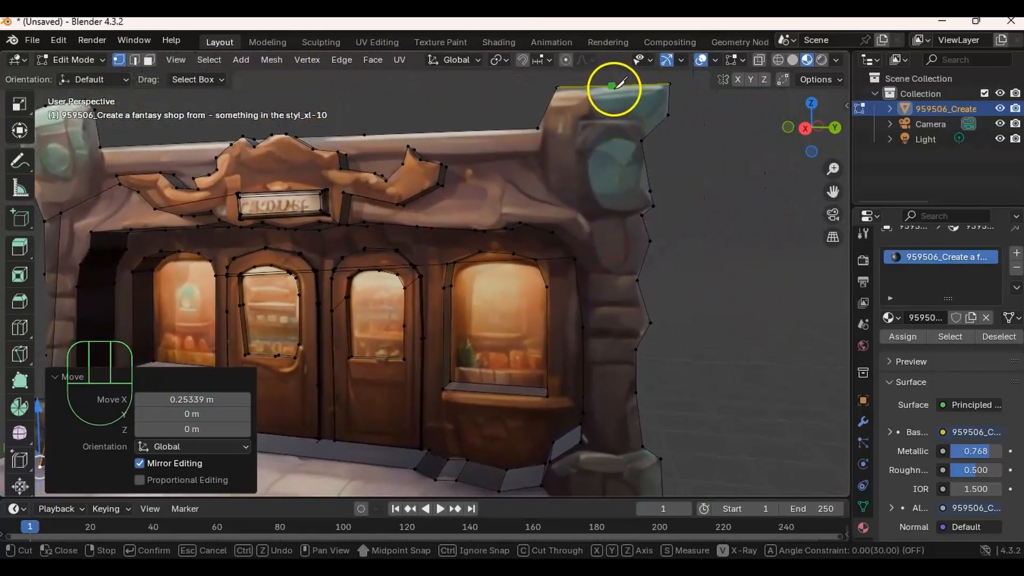
{"action": "middle_click_drag", "start_coordinate": [616, 429], "coordinate": [618, 286], "text": "shift"}
{"action": "key", "text": "Return"}
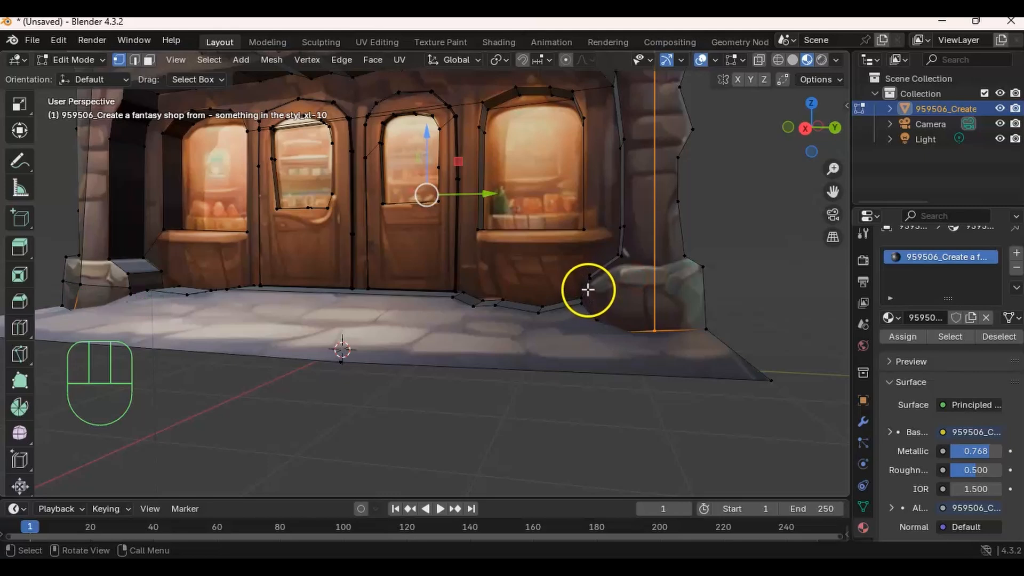
Knife-cut across the right pillar's base stone and pull its middle front vertex outward along X
{"action": "key", "text": "k"}
{"action": "left_click", "coordinate": [586, 291]}
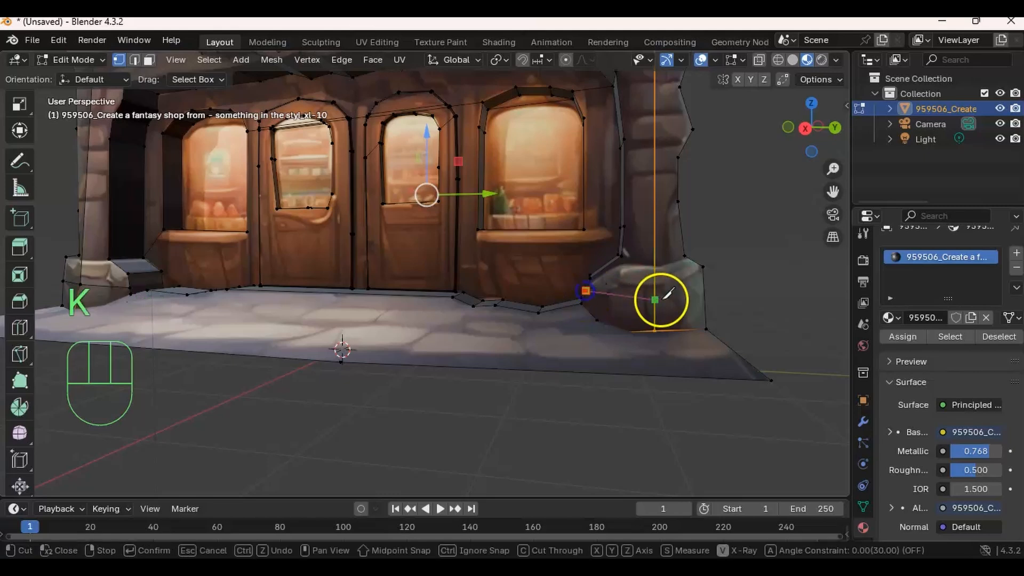
{"action": "key", "text": "Return"}
{"action": "middle_click_drag", "start_coordinate": [693, 295], "coordinate": [663, 298]}
{"action": "left_click_drag", "start_coordinate": [664, 299], "coordinate": [650, 334]}
{"action": "middle_click_drag", "start_coordinate": [650, 334], "coordinate": [466, 293]}
Examine the shop front in Object Mode, checking the pillar bases, doors, windows and sign from several angles
{"action": "key", "text": "Tab"}
{"action": "middle_click_drag", "start_coordinate": [516, 249], "coordinate": [595, 227]}
{"action": "middle_click_drag", "start_coordinate": [498, 238], "coordinate": [533, 235]}
{"action": "middle_click_drag", "start_coordinate": [534, 235], "coordinate": [526, 287], "text": "ctrl"}
{"action": "middle_click_drag", "start_coordinate": [571, 362], "coordinate": [408, 346]}
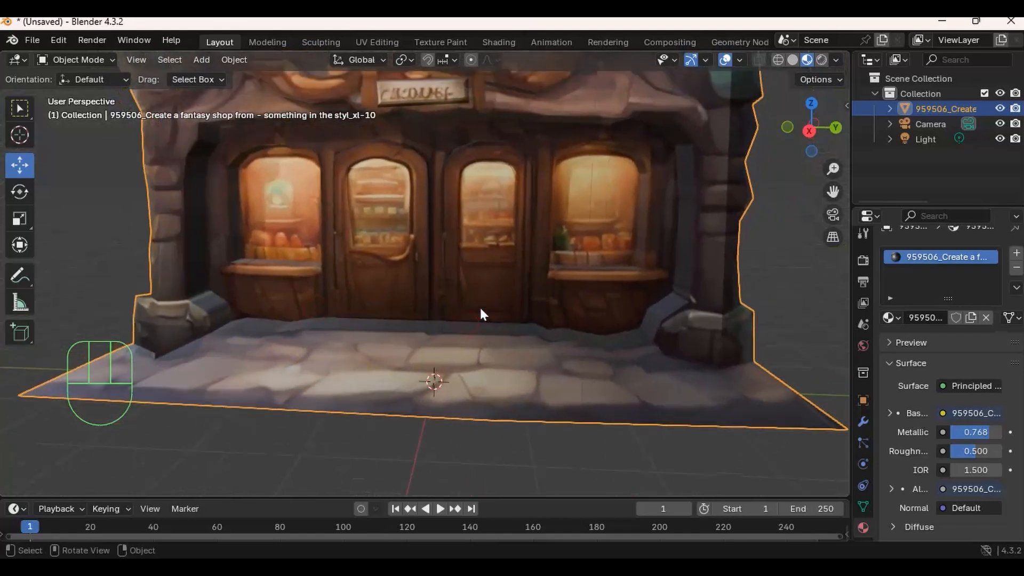
{"action": "middle_click_drag", "start_coordinate": [405, 237], "coordinate": [441, 261], "text": "shift"}
{"action": "middle_click_drag", "start_coordinate": [354, 361], "coordinate": [469, 286], "text": "shift"}
{"action": "middle_click_drag", "start_coordinate": [315, 314], "coordinate": [251, 317]}
{"action": "middle_click_drag", "start_coordinate": [324, 259], "coordinate": [388, 290]}
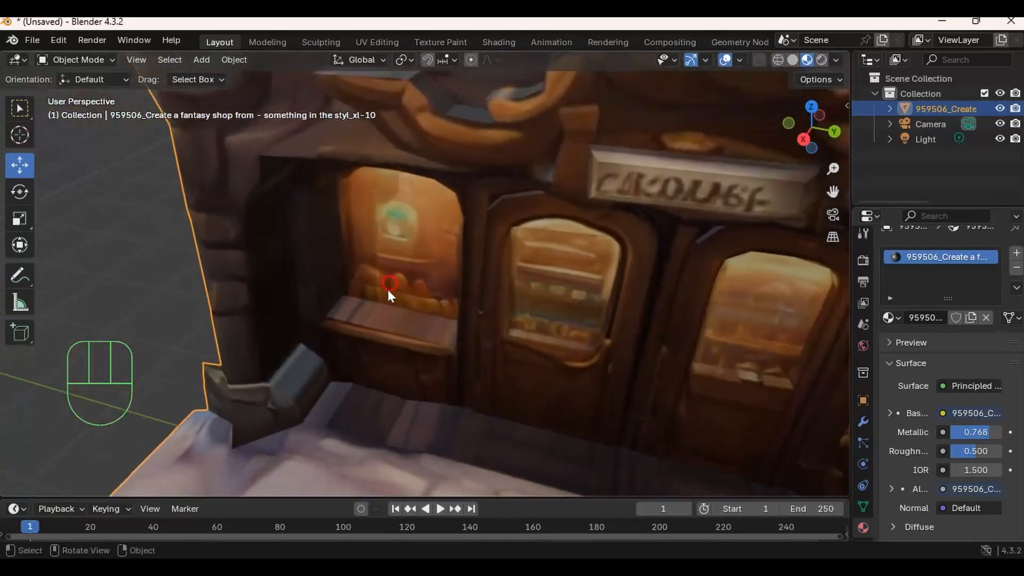
Unwrap all the inner side faces around the leftmost window's recess, including the sill and arch, with Smart UV Project
{"action": "key", "text": "Tab"}
{"action": "left_click", "coordinate": [377, 317]}
{"action": "key", "text": "3"}
{"action": "left_click", "coordinate": [368, 318]}
{"action": "middle_click_drag", "start_coordinate": [368, 318], "coordinate": [343, 251]}
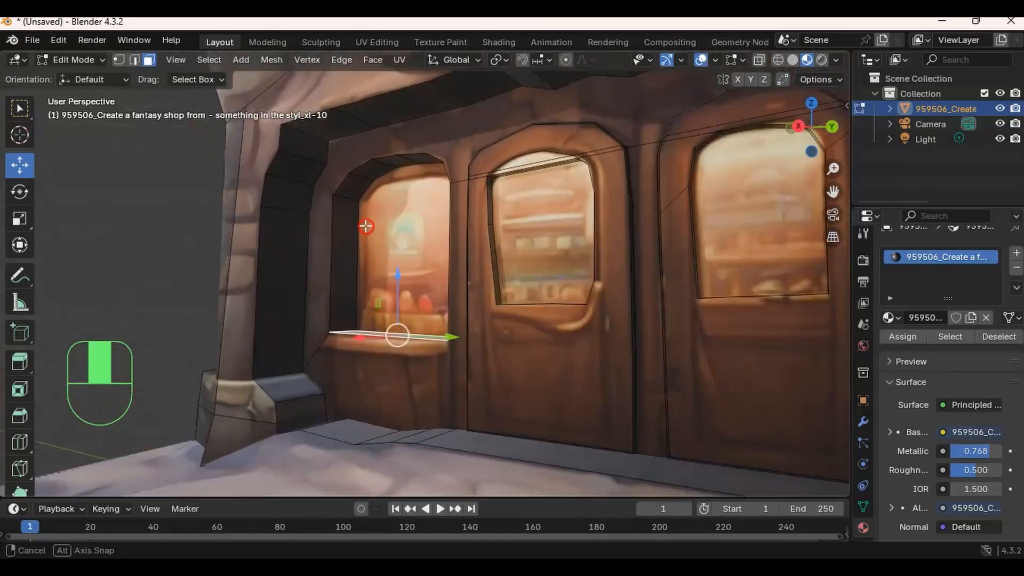
{"action": "left_click", "coordinate": [343, 251], "text": "shift"}
{"action": "left_click", "coordinate": [354, 183], "text": "shift"}
{"action": "left_click", "coordinate": [380, 165], "text": "shift"}
{"action": "middle_click_drag", "start_coordinate": [380, 164], "coordinate": [433, 151]}
{"action": "left_click", "coordinate": [396, 169], "text": "shift"}
{"action": "left_click", "coordinate": [462, 187], "text": "shift"}
{"action": "middle_click_drag", "start_coordinate": [469, 194], "coordinate": [399, 307]}
{"action": "left_click", "coordinate": [460, 258], "text": "shift"}
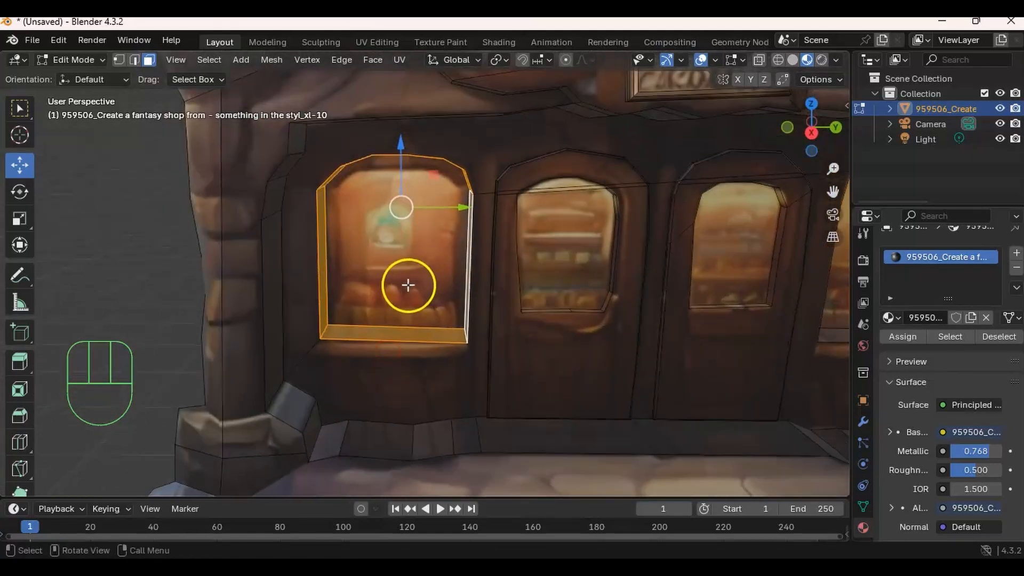
{"action": "key", "text": "u"}
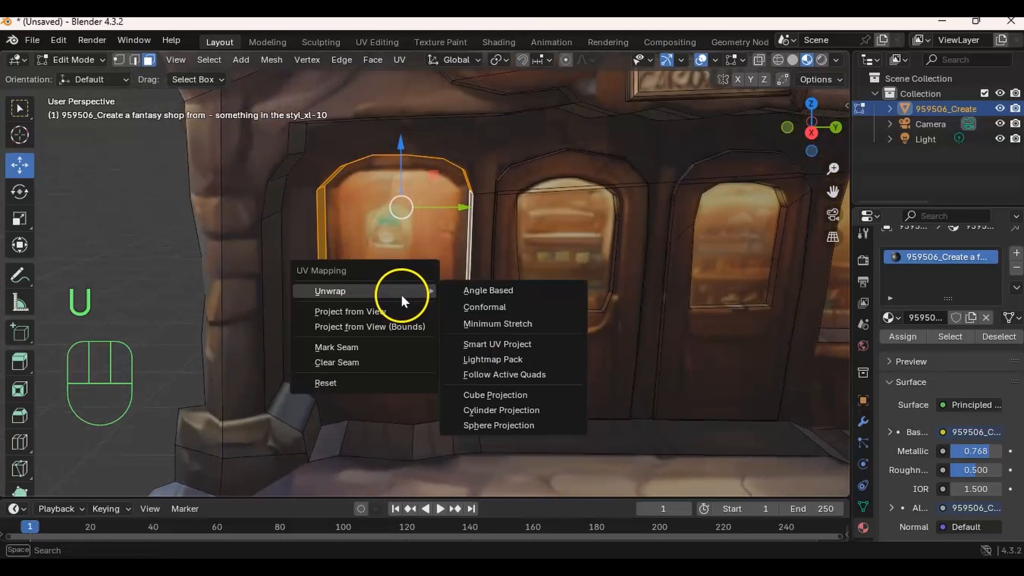
{"action": "left_click", "coordinate": [494, 346]}
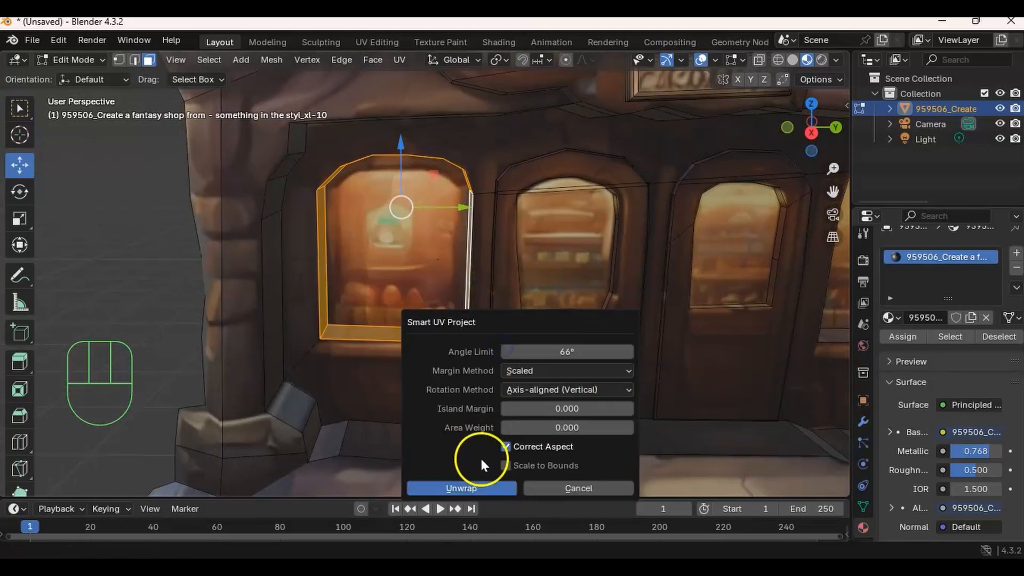
{"action": "left_click", "coordinate": [462, 488]}
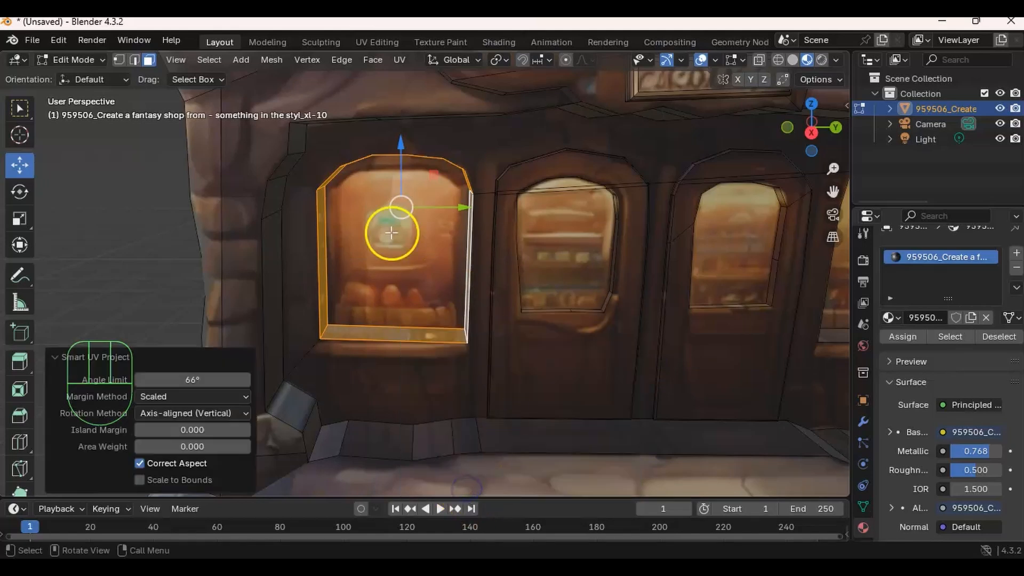
Switch to the UV Editing workspace and show the model with its texture, framed on the leftmost window recess
{"action": "left_click", "coordinate": [370, 42]}
{"action": "middle_click_drag", "start_coordinate": [306, 195], "coordinate": [356, 270], "text": "ctrl"}
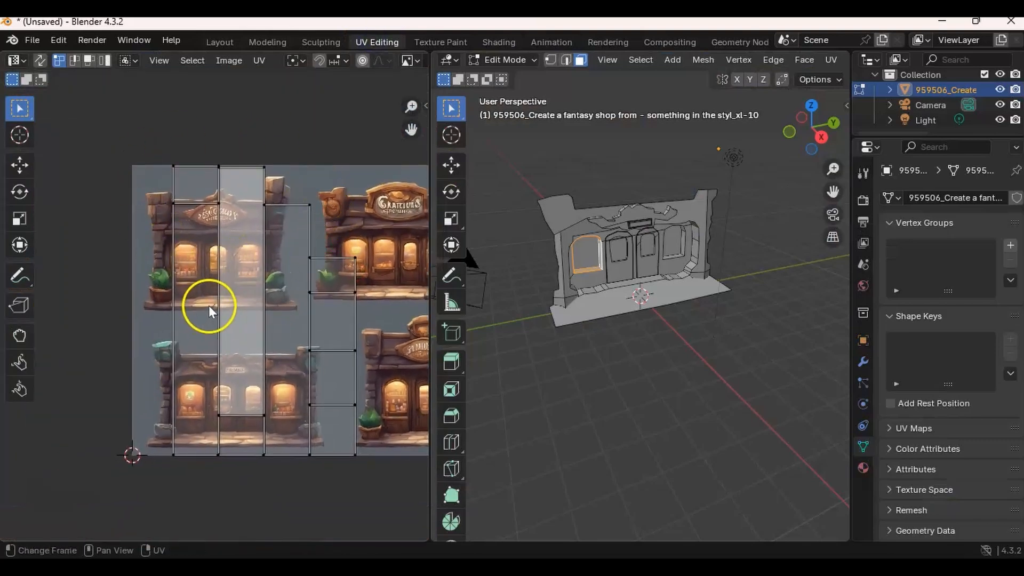
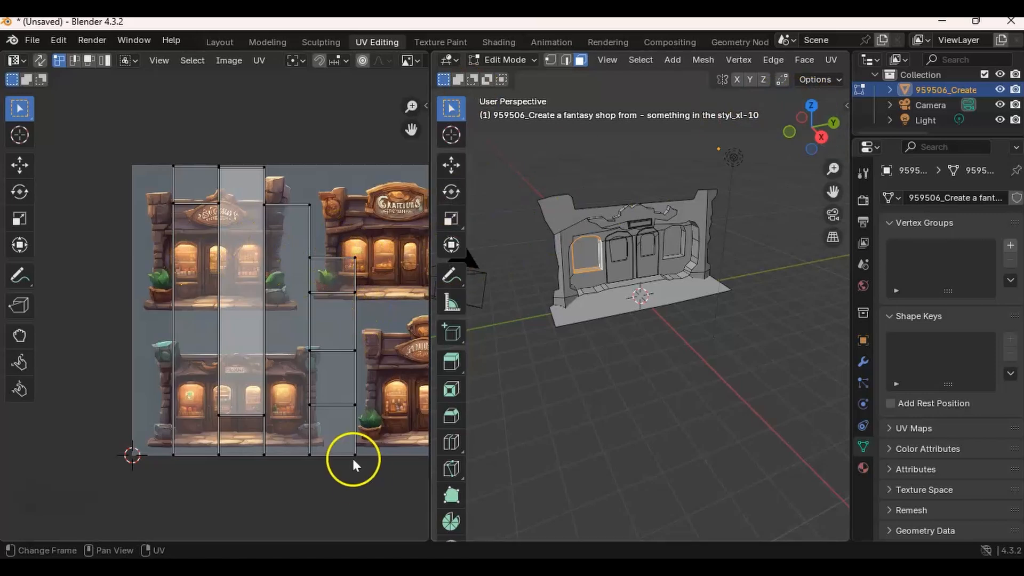
{"action": "mouse_move", "coordinate": [429, 368]}
{"action": "left_mouse_down"}
{"action": "mouse_move", "coordinate": [59, 376]}
{"action": "mouse_move", "coordinate": [114, 394]}
{"action": "mouse_move", "coordinate": [433, 387]}
{"action": "left_mouse_up"}
{"action": "left_click", "coordinate": [845, 60]}
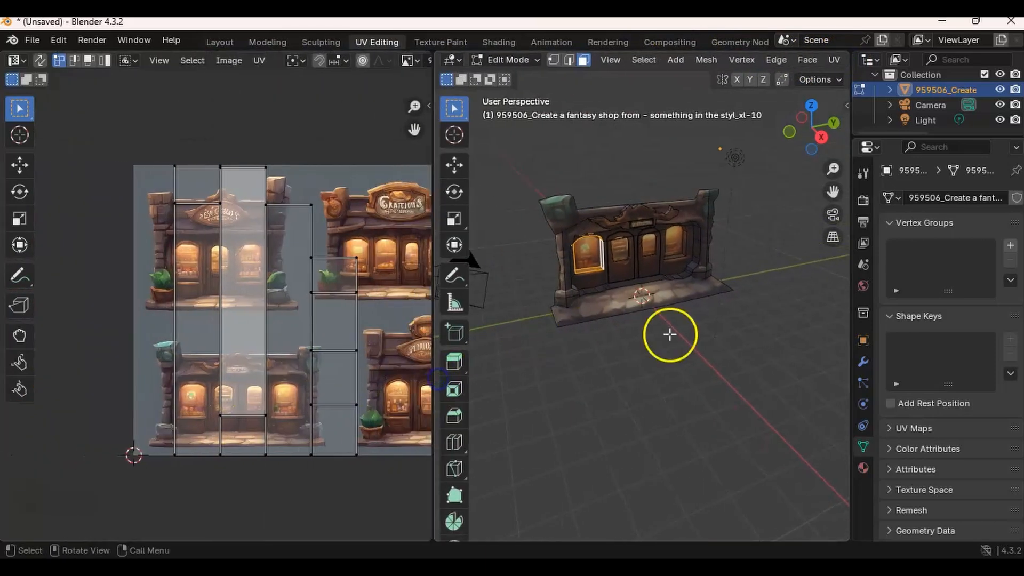
{"action": "scroll", "coordinate": [670, 334], "scroll_direction": "up", "scroll_amount": 5}
{"action": "middle_click_drag", "start_coordinate": [640, 274], "coordinate": [750, 328], "text": "shift"}
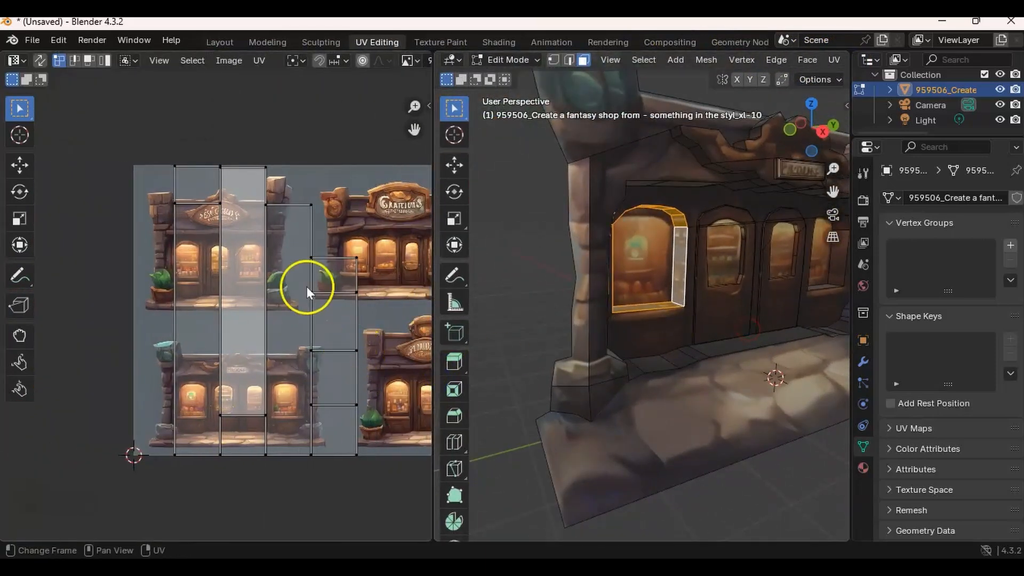
{"action": "middle_click_drag", "start_coordinate": [607, 236], "coordinate": [699, 288]}
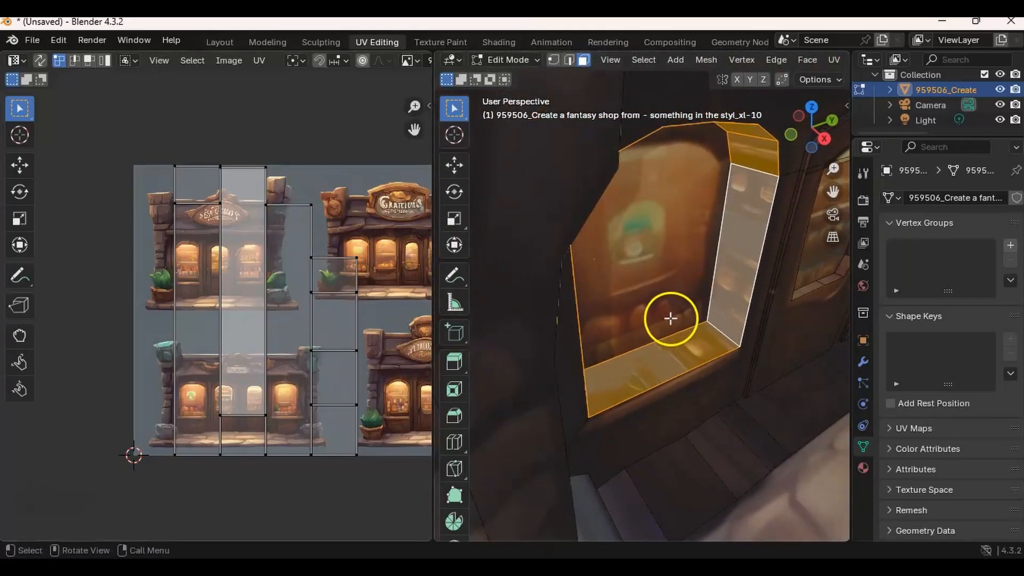
{"action": "middle_click_drag", "start_coordinate": [322, 291], "coordinate": [325, 287]}
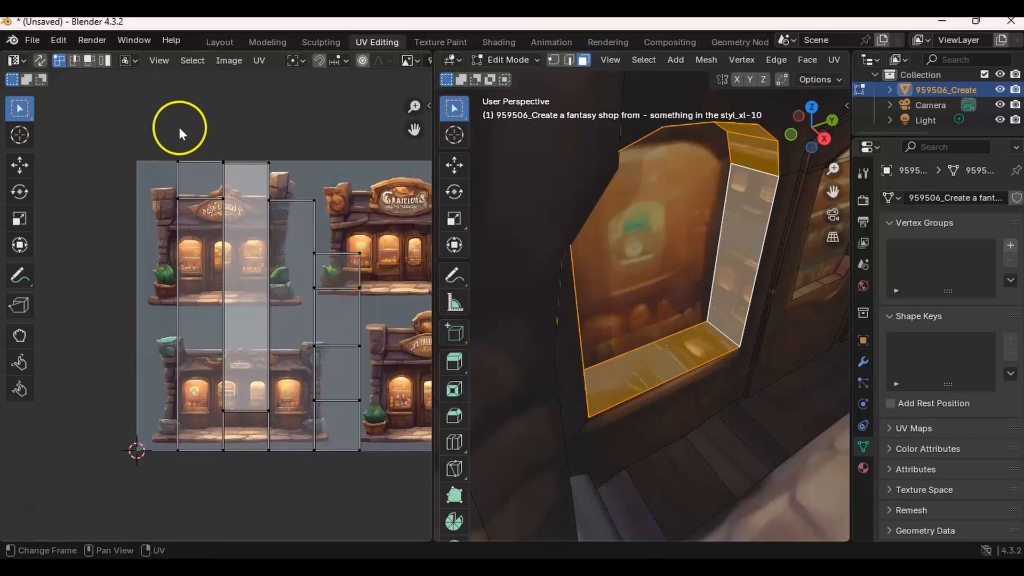
Select all the linked UV islands of the window recess and scale them down to about 0.16
{"action": "left_click", "coordinate": [225, 239]}
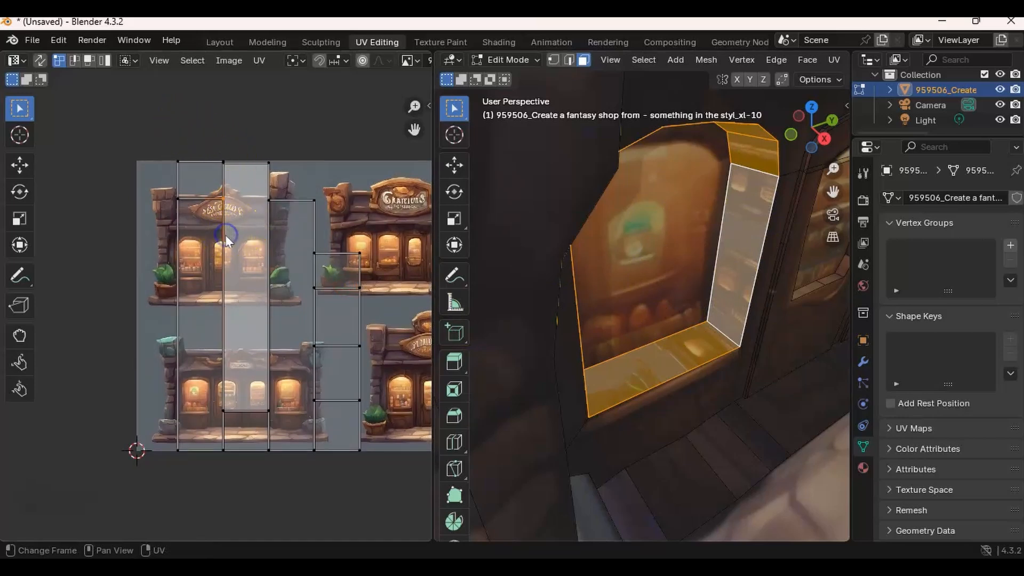
{"action": "key", "text": "ctrl+l"}
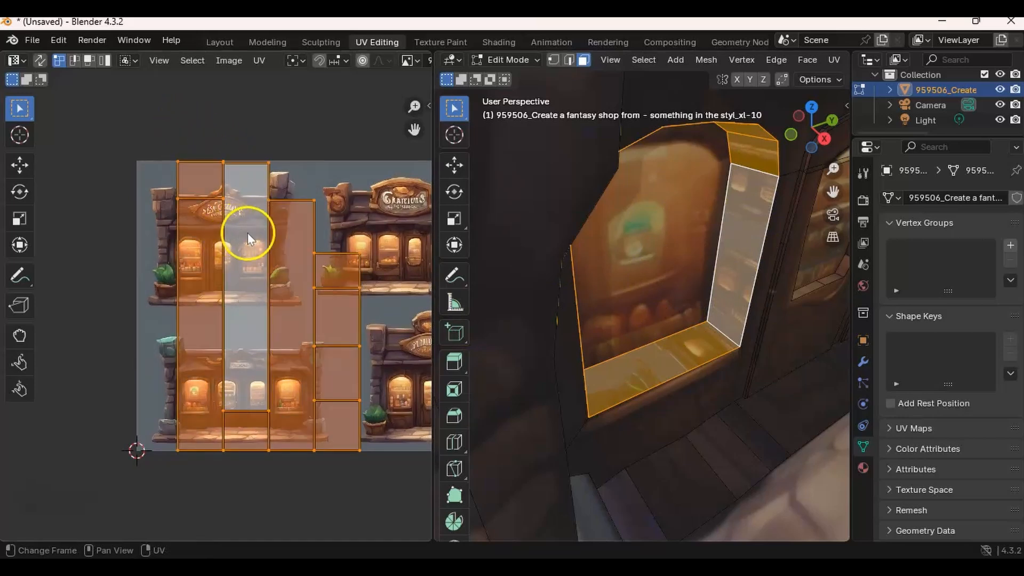
{"action": "middle_click_drag", "start_coordinate": [260, 220], "coordinate": [229, 218]}
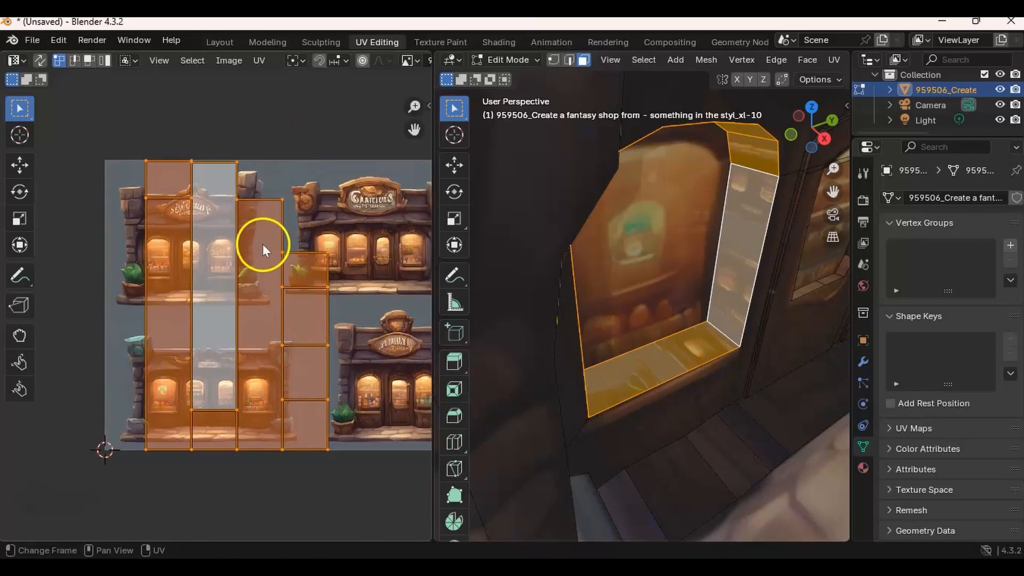
{"action": "key", "text": "s"}
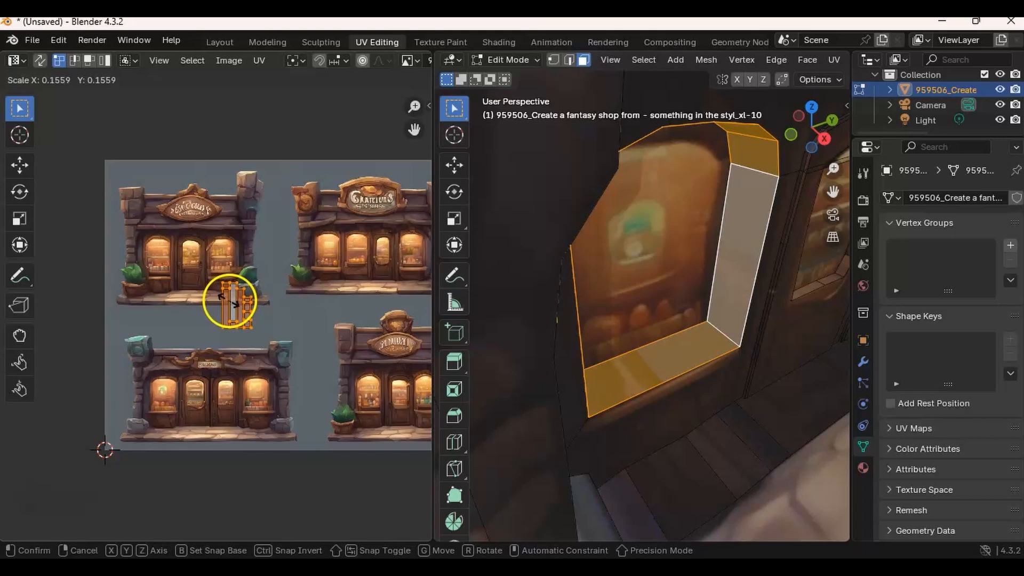
{"action": "left_click", "coordinate": [235, 300]}
Move the UV islands onto the upper wall beside the left stone pillar of the top-left shop image and shrink them further
{"action": "middle_click_drag", "start_coordinate": [264, 271], "coordinate": [320, 147], "text": "ctrl"}
{"action": "middle_click_drag", "start_coordinate": [293, 213], "coordinate": [376, 240], "text": "shift"}
{"action": "middle_click_drag", "start_coordinate": [354, 229], "coordinate": [344, 168], "text": "ctrl"}
{"action": "middle_click_drag", "start_coordinate": [381, 198], "coordinate": [350, 219], "text": "shift"}
{"action": "middle_click_drag", "start_coordinate": [338, 279], "coordinate": [361, 296], "text": "shift"}
{"action": "middle_click_drag", "start_coordinate": [288, 269], "coordinate": [250, 192], "text": "ctrl"}
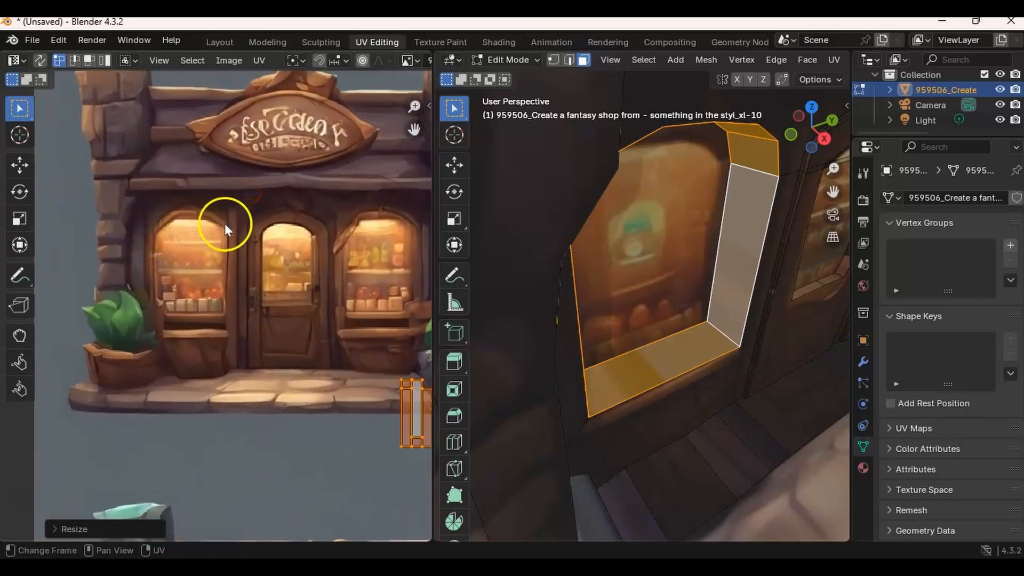
{"action": "middle_click_drag", "start_coordinate": [171, 296], "coordinate": [117, 283], "text": "shift"}
{"action": "middle_click_drag", "start_coordinate": [228, 229], "coordinate": [244, 271], "text": "shift"}
{"action": "left_click_drag", "start_coordinate": [359, 421], "coordinate": [75, 138]}
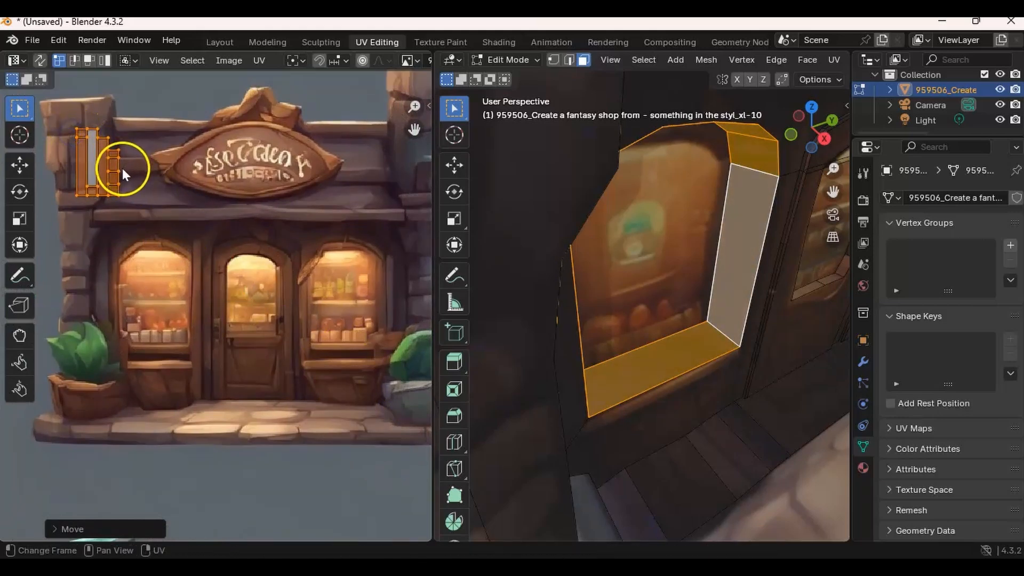
{"action": "key", "text": "g"}
{"action": "left_click", "coordinate": [119, 176]}
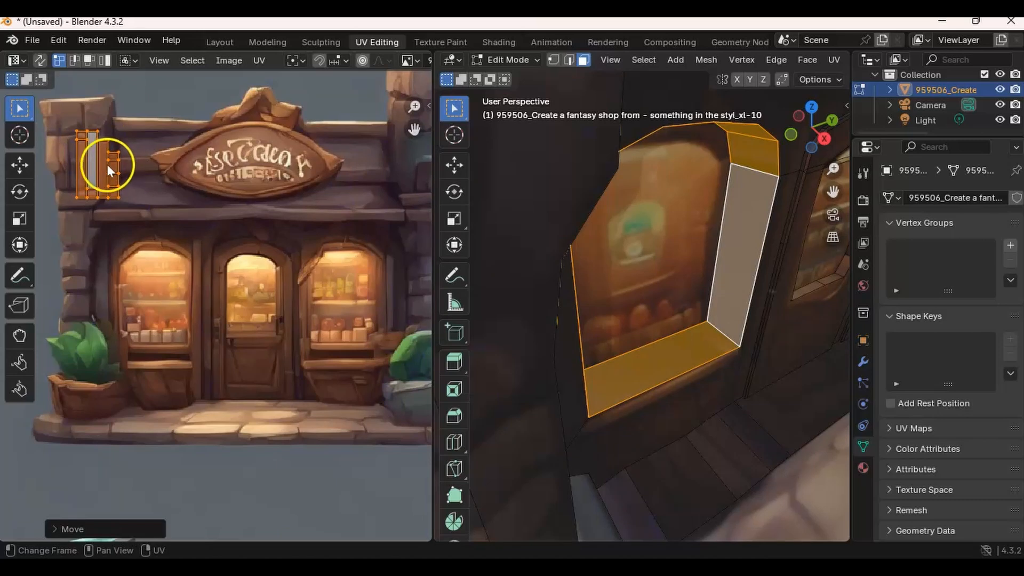
{"action": "key", "text": "s"}
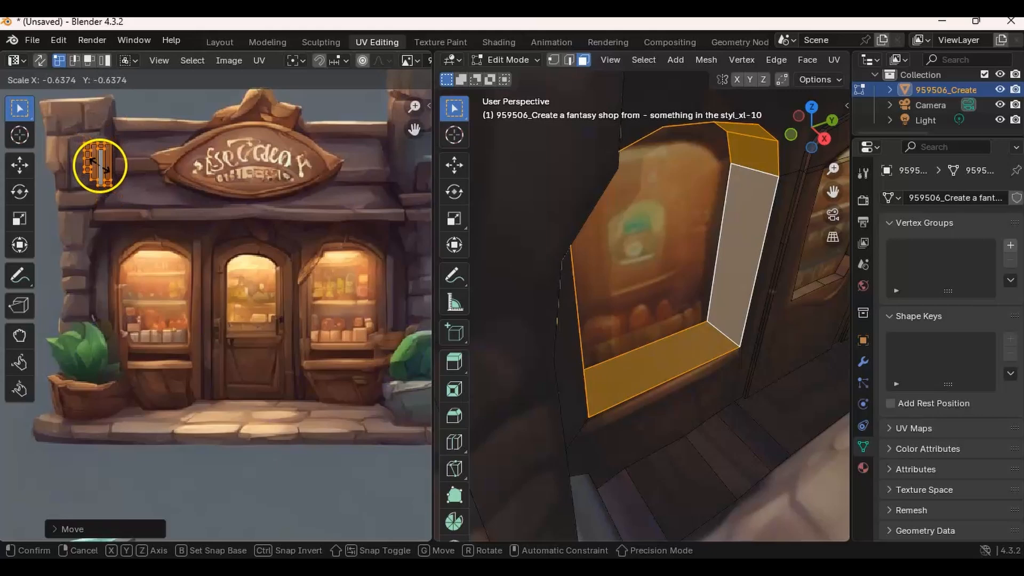
{"action": "left_click", "coordinate": [98, 166]}
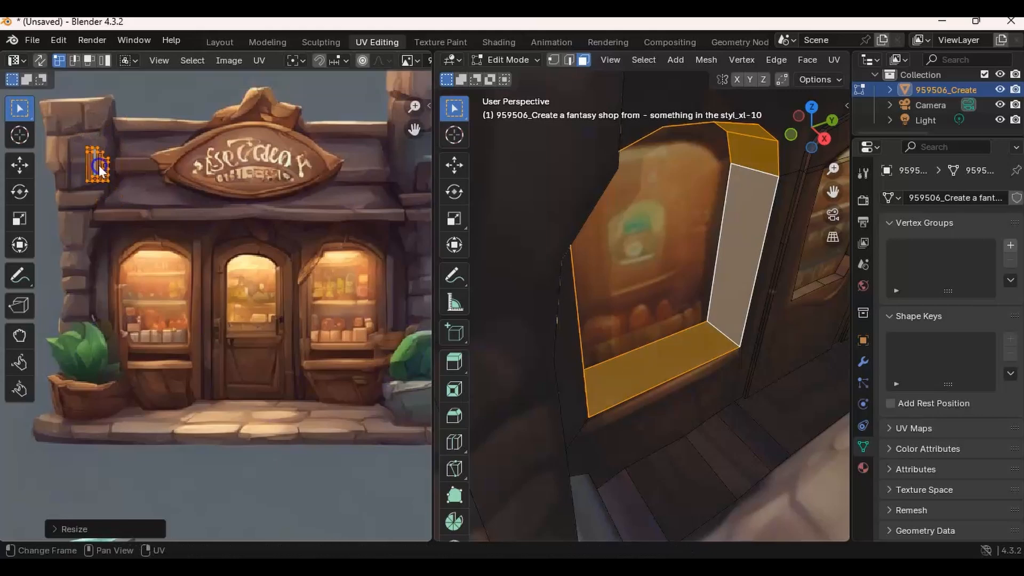
Try the window recess's UV islands on the left stone pillar of the top-left shop image, just below the roof
{"action": "middle_click_drag", "start_coordinate": [112, 163], "coordinate": [236, 212], "text": "ctrl"}
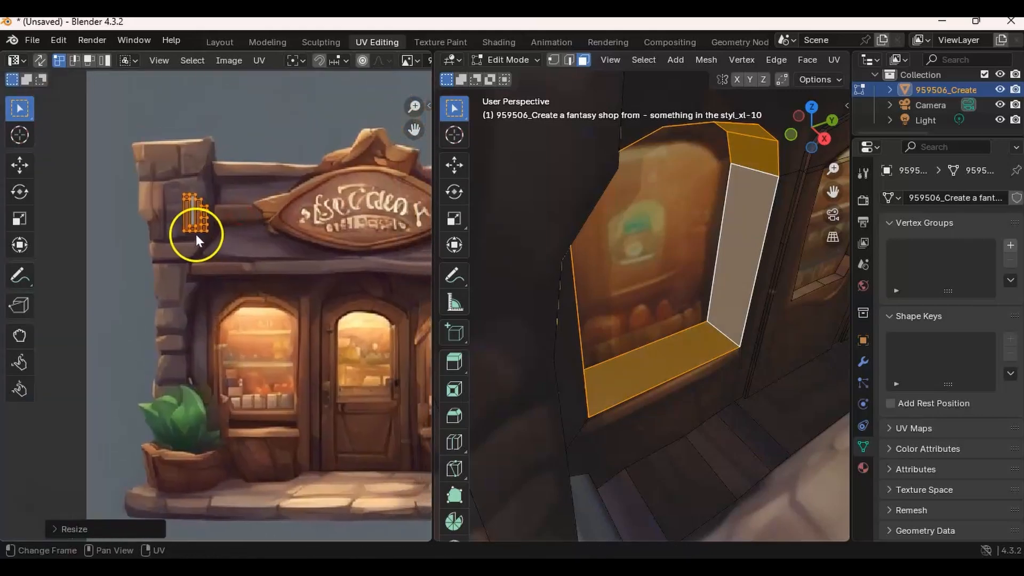
{"action": "key", "text": "g"}
{"action": "left_click", "coordinate": [219, 201]}
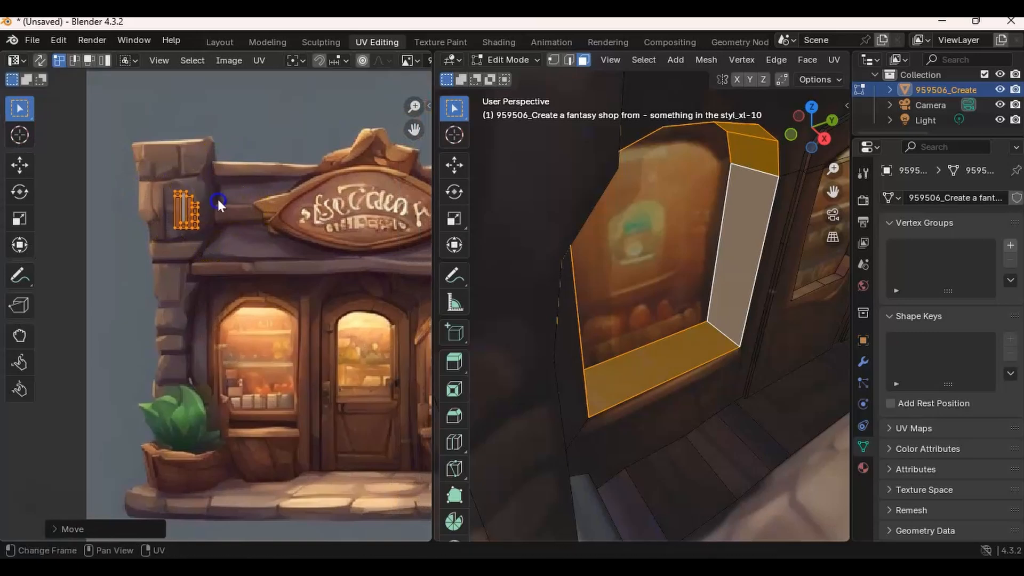
{"action": "middle_click_drag", "start_coordinate": [395, 252], "coordinate": [357, 244], "text": "shift"}
{"action": "middle_click_drag", "start_coordinate": [583, 296], "coordinate": [600, 279]}
{"action": "middle_click_drag", "start_coordinate": [304, 264], "coordinate": [336, 271], "text": "shift"}
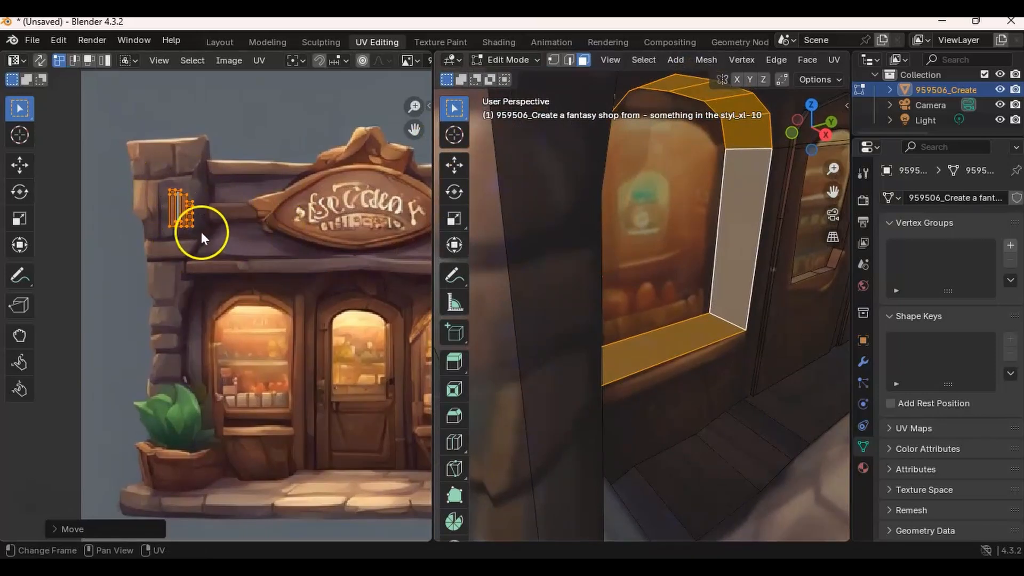
{"action": "key", "text": "g"}
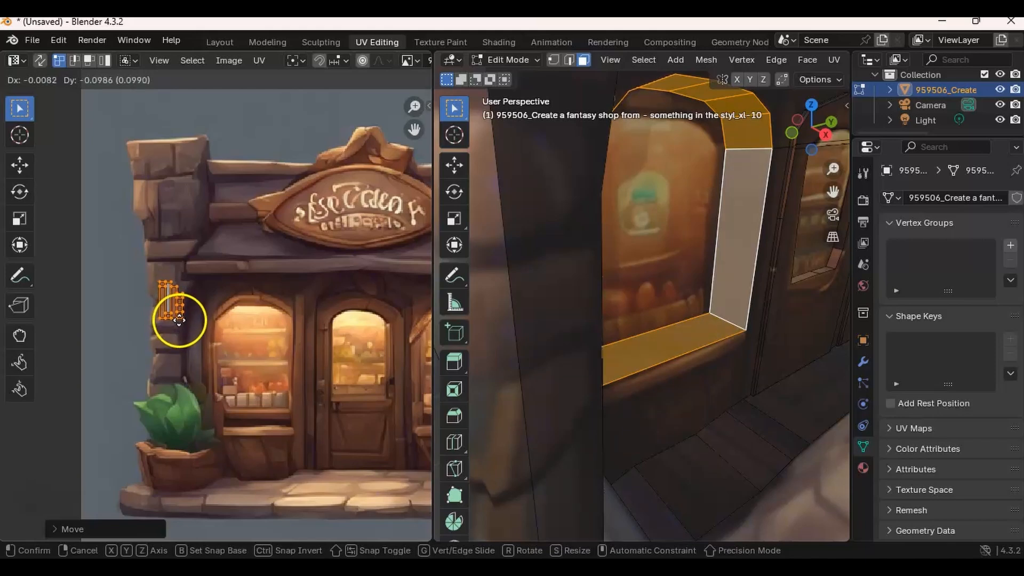
{"action": "left_click", "coordinate": [176, 302]}
Return to the Layout workspace and select all the inner side faces of the leftmost window recess, including the sill and arch
{"action": "middle_click_drag", "start_coordinate": [688, 265], "coordinate": [627, 258]}
{"action": "left_click", "coordinate": [695, 233]}
{"action": "middle_click_drag", "start_coordinate": [697, 233], "coordinate": [600, 233]}
{"action": "left_click", "coordinate": [219, 40]}
{"action": "middle_click_drag", "start_coordinate": [323, 157], "coordinate": [429, 287]}
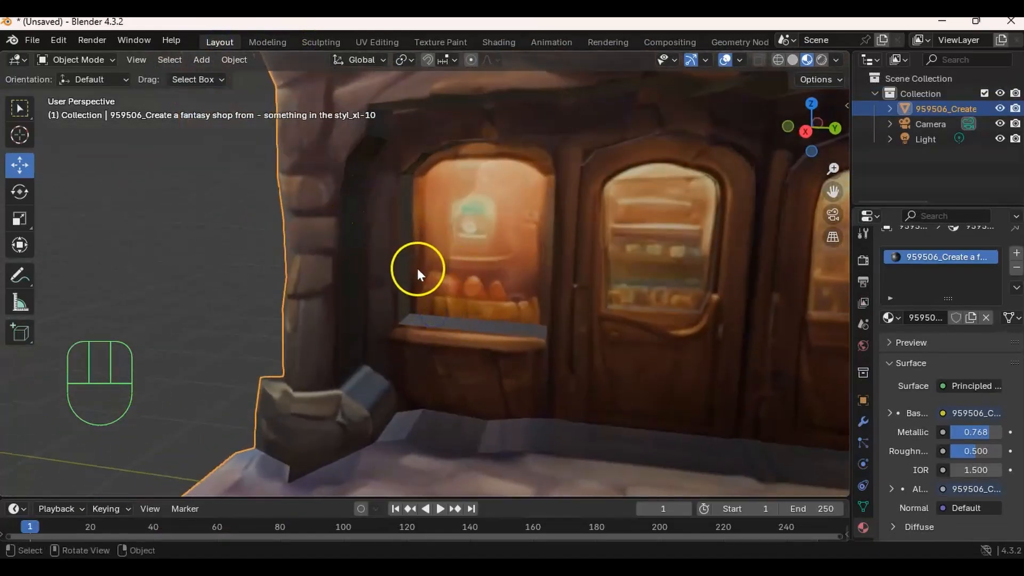
{"action": "key", "text": "Tab"}
{"action": "middle_click_drag", "start_coordinate": [416, 256], "coordinate": [530, 238]}
{"action": "left_click", "coordinate": [411, 249]}
{"action": "left_click", "coordinate": [477, 312], "text": "shift"}
{"action": "left_click", "coordinate": [530, 238], "text": "shift"}
{"action": "left_click", "coordinate": [494, 152], "text": "shift"}
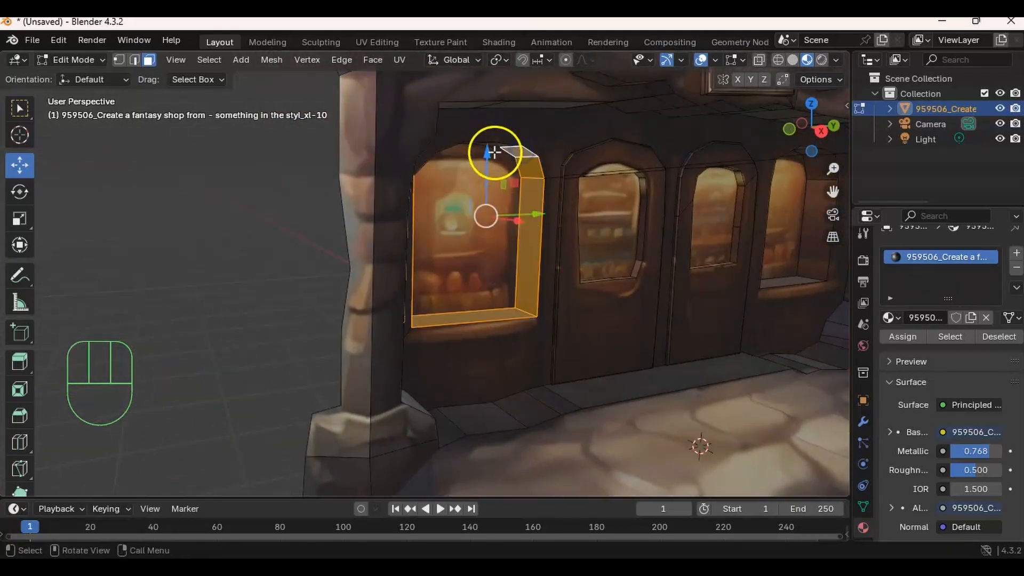
{"action": "middle_click_drag", "start_coordinate": [494, 152], "coordinate": [484, 142]}
{"action": "left_click", "coordinate": [463, 170], "text": "shift"}
{"action": "middle_click_drag", "start_coordinate": [417, 181], "coordinate": [366, 305]}
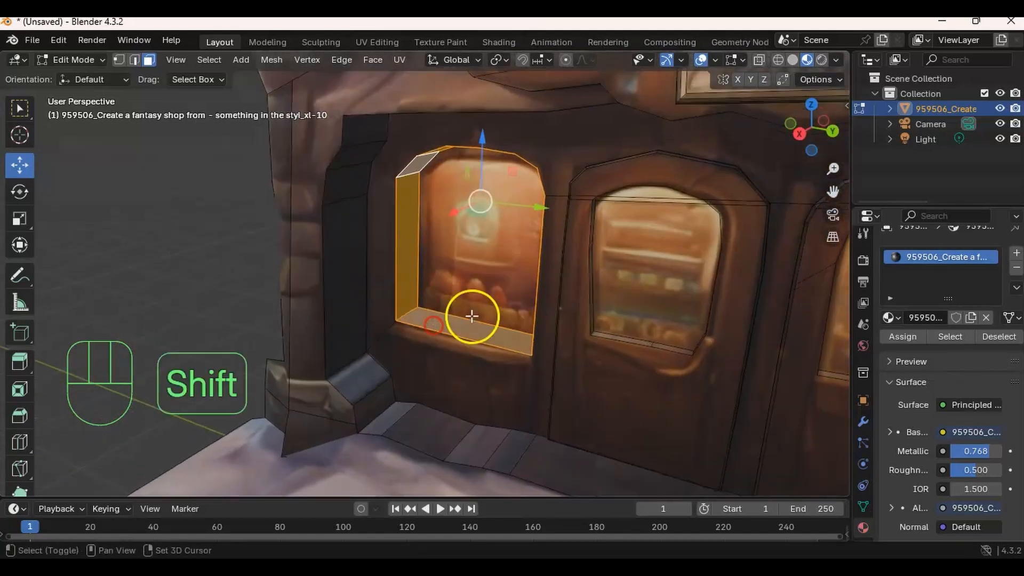
In the UV Editing workspace, move the recess's UV islands onto the upper-left corner of the left window's wooden frame
{"action": "middle_click_drag", "start_coordinate": [470, 316], "coordinate": [384, 154]}
{"action": "left_click", "coordinate": [382, 42]}
{"action": "scroll", "coordinate": [289, 249], "scroll_direction": "up", "scroll_amount": 3}
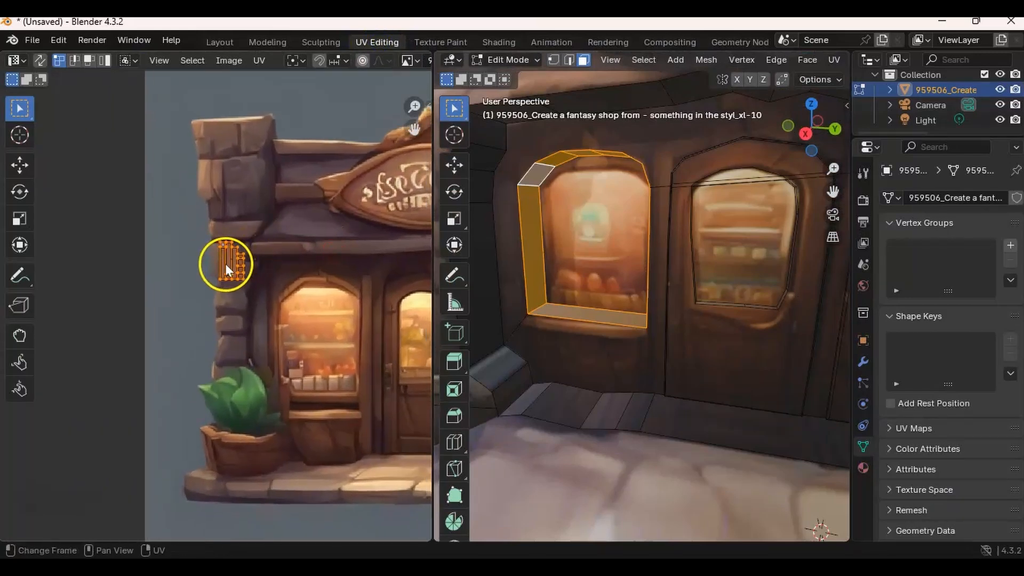
{"action": "key", "text": "g"}
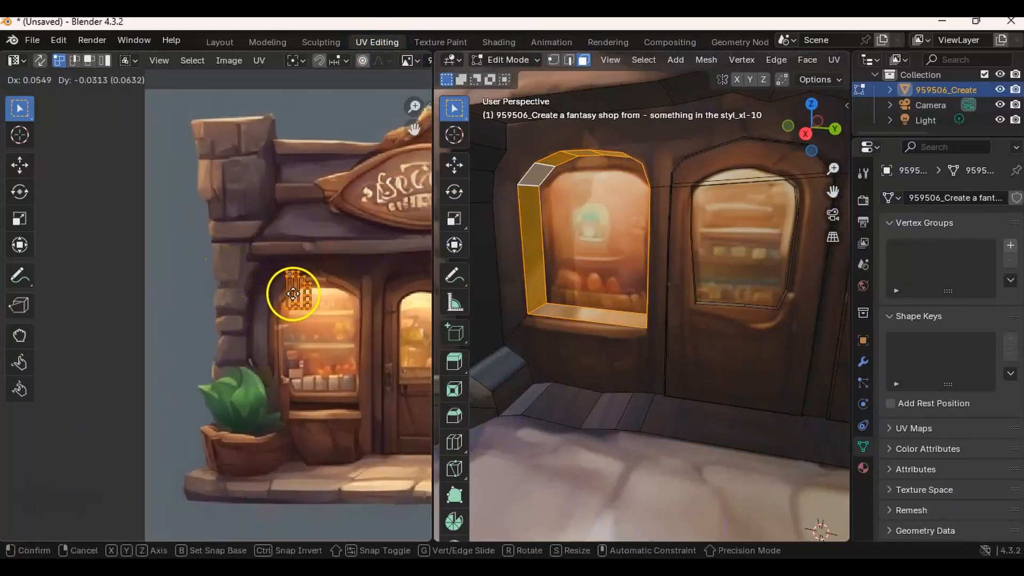
{"action": "left_click", "coordinate": [293, 292]}
Rotate the UV islands to follow the slanted corner of the wooden frame and scale them down to about 0.51
{"action": "scroll", "coordinate": [291, 282], "scroll_direction": "up", "scroll_amount": 3}
{"action": "middle_click_drag", "start_coordinate": [291, 282], "coordinate": [299, 180]}
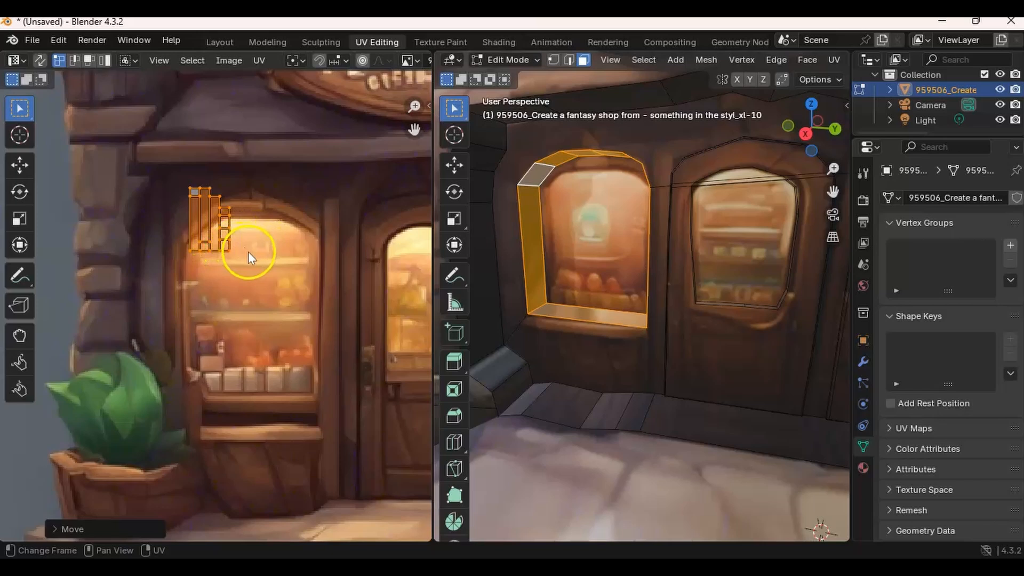
{"action": "key", "text": "r"}
{"action": "left_click", "coordinate": [218, 265]}
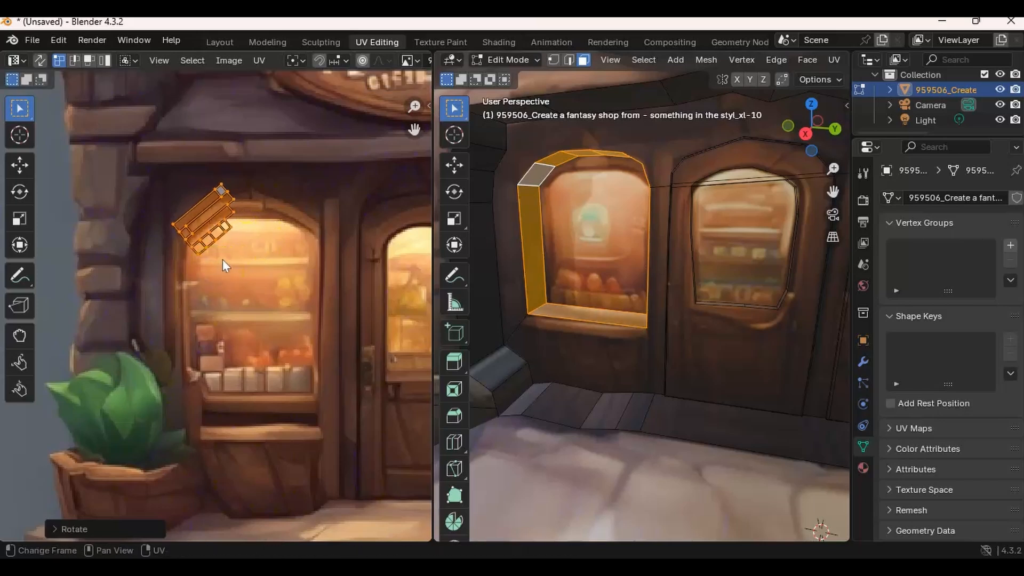
{"action": "key", "text": "s"}
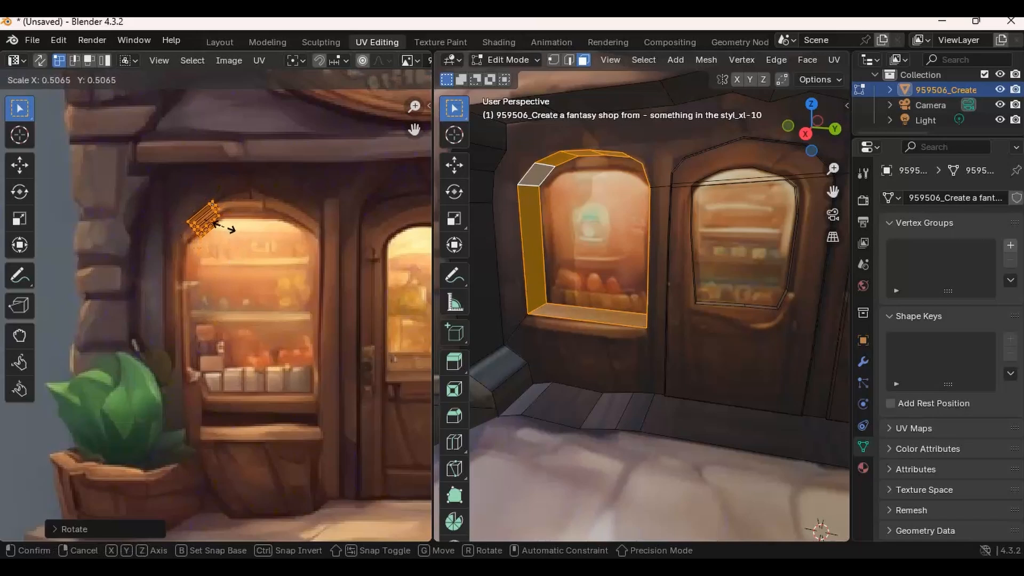
{"action": "left_click", "coordinate": [224, 229]}
In the Layout workspace, bevel the leftmost window recess's outer edges along the sill and the left side
{"action": "middle_click_drag", "start_coordinate": [557, 217], "coordinate": [553, 275]}
{"action": "left_click", "coordinate": [530, 329]}
{"action": "middle_click_drag", "start_coordinate": [530, 329], "coordinate": [543, 257]}
{"action": "middle_click_drag", "start_coordinate": [580, 301], "coordinate": [667, 297]}
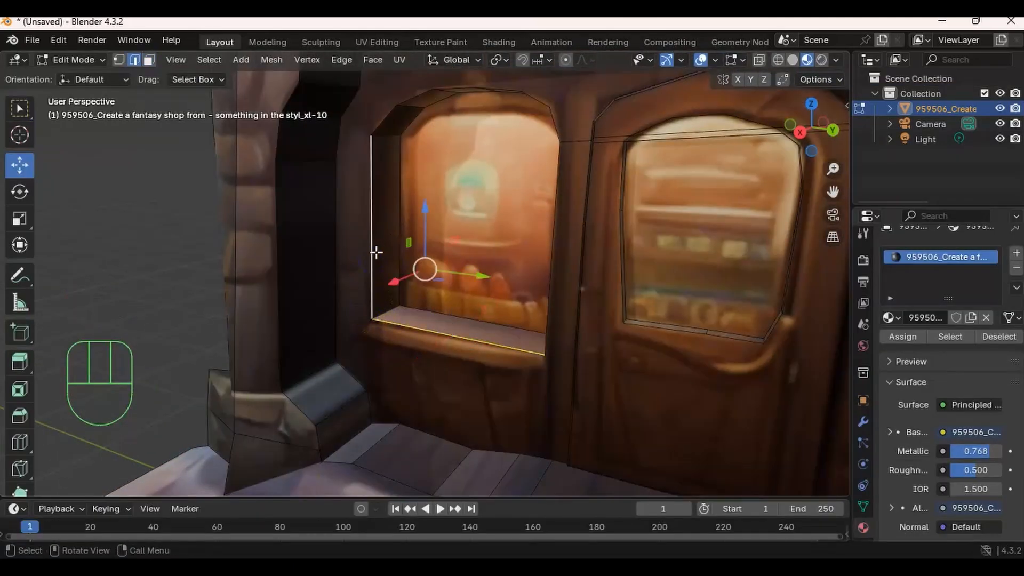
{"action": "middle_click_drag", "start_coordinate": [377, 249], "coordinate": [322, 304]}
{"action": "key", "text": "ctrl+b"}
{"action": "left_click", "coordinate": [603, 251]}
Select the strip of step faces along the foot of the shopfront and unwrap their UVs
{"action": "middle_click_drag", "start_coordinate": [603, 251], "coordinate": [446, 352]}
{"action": "key", "text": "Tab"}
{"action": "scroll", "coordinate": [412, 349], "scroll_direction": "up", "scroll_amount": 2}
{"action": "key", "text": "Tab"}
{"action": "key", "text": "3"}
{"action": "left_click", "coordinate": [260, 324]}
{"action": "left_click", "coordinate": [293, 319], "text": "shift"}
{"action": "left_click", "coordinate": [569, 277], "text": "shift"}
{"action": "left_click", "coordinate": [688, 259], "text": "shift"}
{"action": "middle_click_drag", "start_coordinate": [559, 341], "coordinate": [537, 327]}
{"action": "key", "text": "u"}
{"action": "left_click", "coordinate": [437, 297]}
{"action": "left_click", "coordinate": [438, 297]}
In the UV Editing workspace, select all the UVs of the step strip and rotate them by 90 degrees
{"action": "left_click", "coordinate": [376, 42]}
{"action": "scroll", "coordinate": [263, 354], "scroll_direction": "down", "scroll_amount": 3}
{"action": "middle_click_drag", "start_coordinate": [189, 323], "coordinate": [224, 239]}
{"action": "key", "text": "a"}
{"action": "key", "text": "r"}
{"action": "key", "text": "9"}
{"action": "key", "text": "0"}
{"action": "key", "text": "Return"}
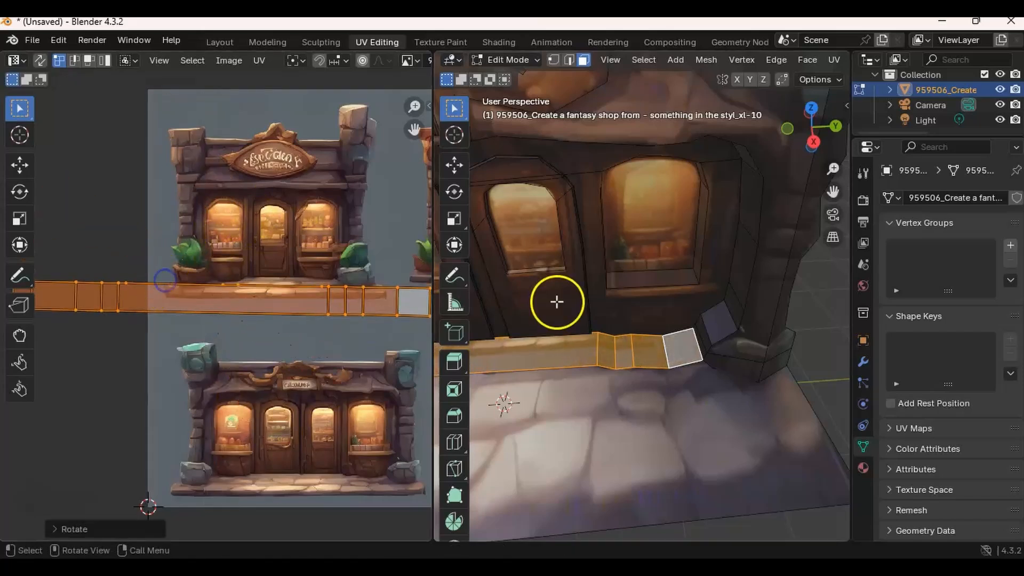
Scale down the strip's UVs and place them over the stone pavement in the shop image, ending in the Layout workspace
{"action": "middle_click_drag", "start_coordinate": [555, 302], "coordinate": [767, 262], "text": "shift"}
{"action": "key", "text": "s"}
{"action": "left_click", "coordinate": [247, 295]}
{"action": "key", "text": "g"}
{"action": "left_click", "coordinate": [302, 284]}
{"action": "scroll", "coordinate": [343, 267], "scroll_direction": "up", "scroll_amount": 1}
{"action": "middle_click_drag", "start_coordinate": [587, 315], "coordinate": [627, 313]}
{"action": "middle_click_drag", "start_coordinate": [308, 271], "coordinate": [308, 230], "text": "ctrl"}
{"action": "key", "text": "s"}
{"action": "left_click", "coordinate": [296, 373]}
{"action": "key", "text": "alt+a"}
{"action": "mouse_move", "coordinate": [640, 302]}
{"action": "middle_mouse_down"}
{"action": "mouse_move", "coordinate": [637, 336]}
{"action": "mouse_move", "coordinate": [618, 312]}
{"action": "mouse_move", "coordinate": [631, 287]}
{"action": "middle_mouse_up"}
{"action": "left_click", "coordinate": [219, 42]}
In Sculpt Mode with the Clay Strips brush, smooth the stone step's edge near the left pillar and return to Edit Mode
{"action": "mouse_move", "coordinate": [487, 251]}
{"action": "middle_mouse_down"}
{"action": "mouse_move", "coordinate": [504, 243]}
{"action": "mouse_move", "coordinate": [436, 280]}
{"action": "middle_mouse_up"}
{"action": "key", "text": "ctrl+Tab"}
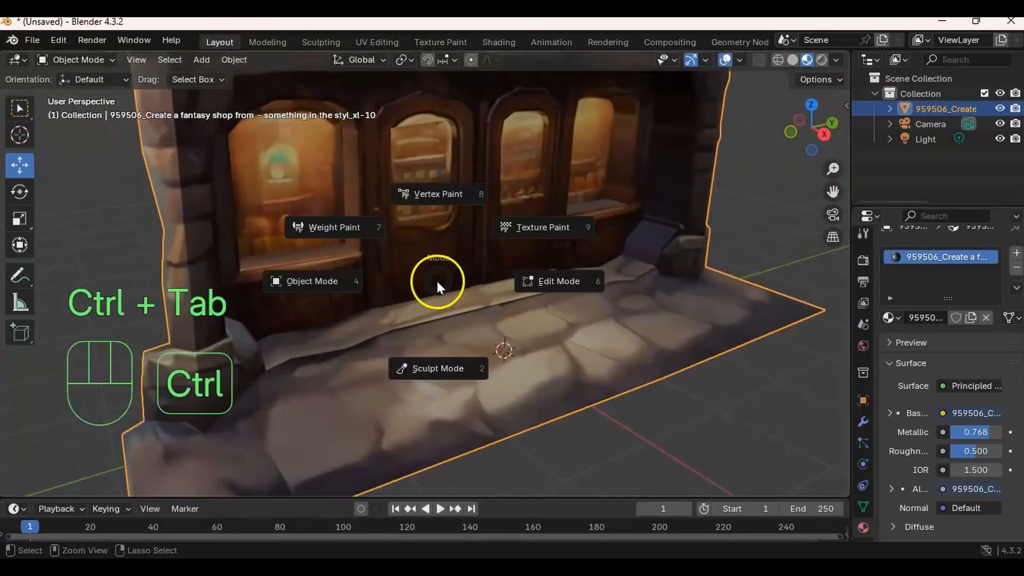
{"action": "left_click", "coordinate": [437, 366]}
{"action": "left_click", "coordinate": [107, 474]}
{"action": "left_click", "coordinate": [338, 325], "text": "shift"}
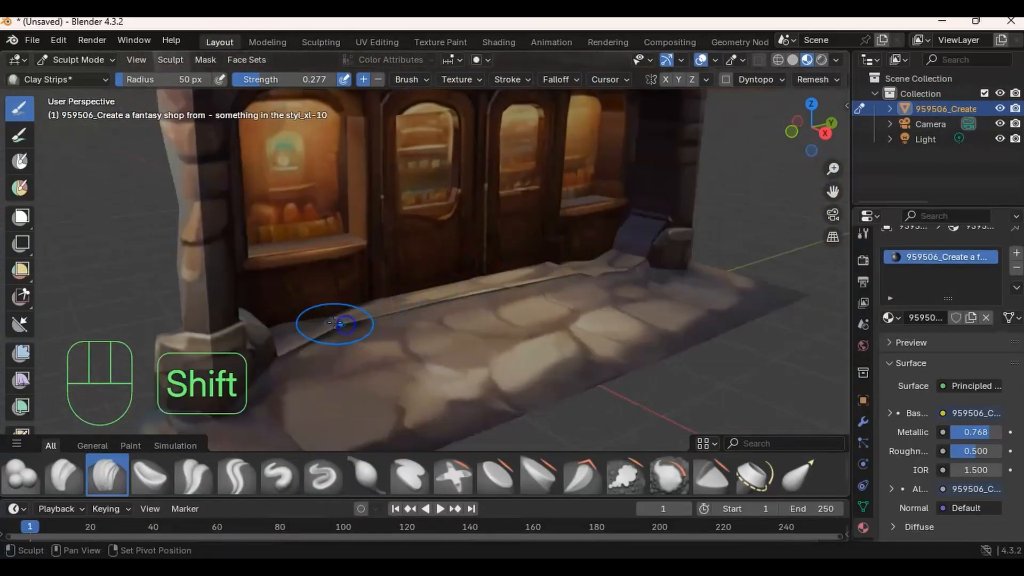
{"action": "mouse_move", "coordinate": [339, 325]}
{"action": "middle_mouse_down"}
{"action": "mouse_move", "coordinate": [384, 289]}
{"action": "mouse_move", "coordinate": [485, 293]}
{"action": "middle_mouse_up"}
{"action": "scroll", "coordinate": [485, 293], "scroll_direction": "down", "scroll_amount": 1}
{"action": "key", "text": "ctrl+Tab"}
{"action": "left_click", "coordinate": [243, 209]}
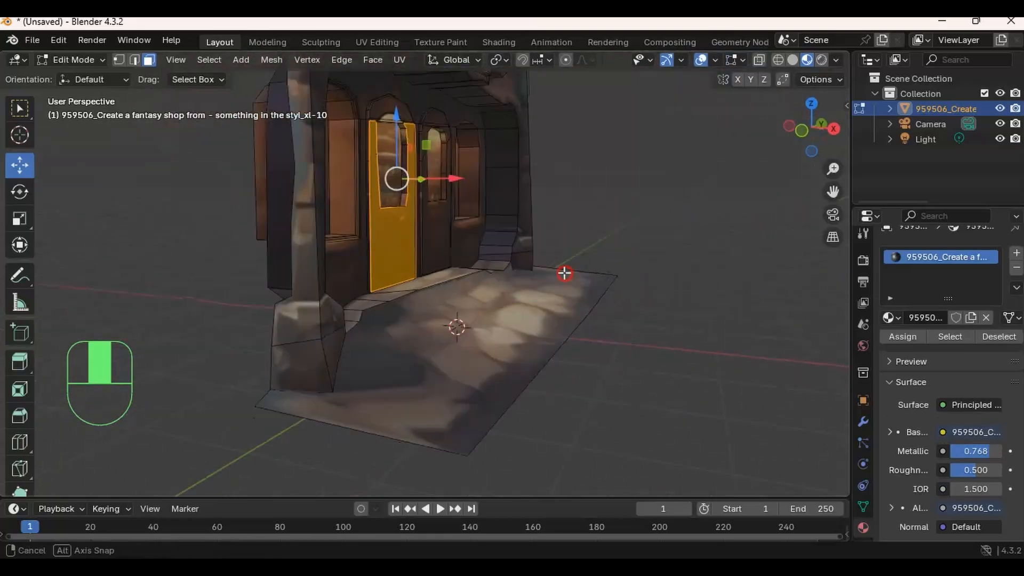
Try reshaping the step by moving its front edges, shifting them about -0.038 m along X
{"action": "middle_click_drag", "start_coordinate": [224, 352], "coordinate": [382, 291]}
{"action": "scroll", "coordinate": [371, 281], "scroll_direction": "up", "scroll_amount": 4}
{"action": "left_click", "coordinate": [372, 281], "text": "shift"}
{"action": "key", "text": "2"}
{"action": "left_click", "coordinate": [381, 298]}
{"action": "left_click_drag", "start_coordinate": [381, 256], "coordinate": [382, 281]}
{"action": "middle_click_drag", "start_coordinate": [382, 281], "coordinate": [555, 235]}
{"action": "left_click", "coordinate": [304, 245], "text": "shift"}
{"action": "left_click_drag", "start_coordinate": [299, 260], "coordinate": [283, 261]}
{"action": "left_click_drag", "start_coordinate": [348, 281], "coordinate": [357, 283]}
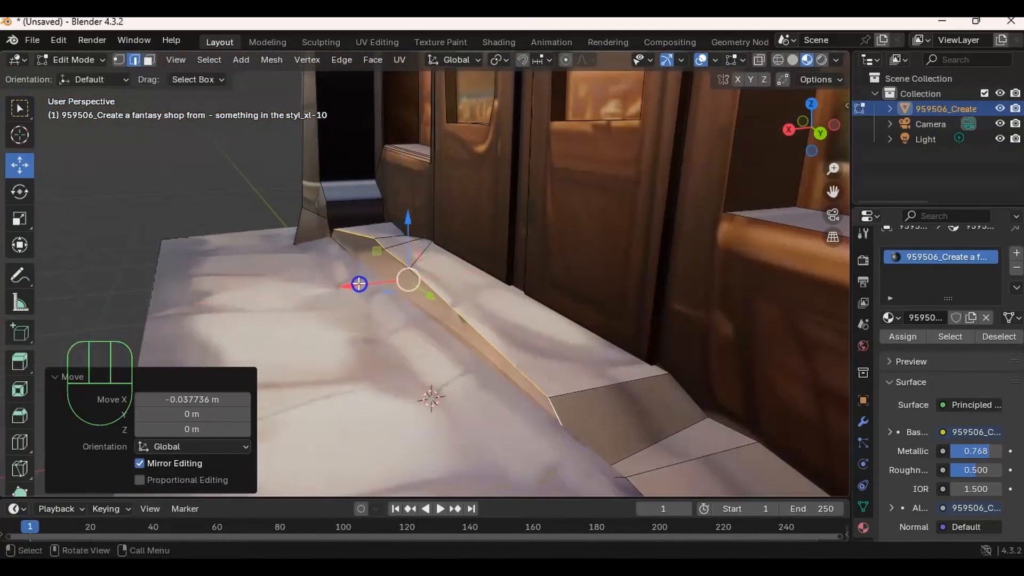
Undo the recent edge moves and selections on the step's front
{"action": "middle_click_drag", "start_coordinate": [358, 283], "coordinate": [579, 247]}
{"action": "left_click", "coordinate": [579, 246], "text": "shift"}
{"action": "middle_click_drag", "start_coordinate": [653, 280], "coordinate": [659, 332]}
{"action": "key", "text": "ctrl+z"}
{"action": "key", "text": "ctrl+z"}
{"action": "key", "text": "ctrl+z"}
{"action": "key", "text": "ctrl+z"}
Select the upper front edges along the whole stone step and bevel them with 3 segments
{"action": "left_click", "coordinate": [564, 280]}
{"action": "key", "text": "1"}
{"action": "key", "text": "2"}
{"action": "left_click", "coordinate": [466, 222], "text": "shift"}
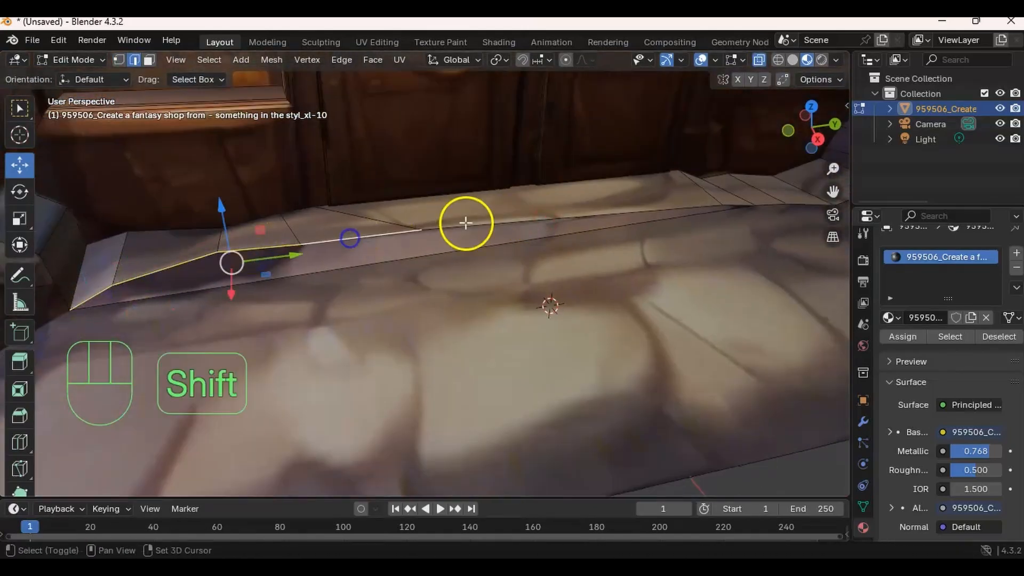
{"action": "middle_click_drag", "start_coordinate": [467, 222], "coordinate": [533, 305]}
{"action": "left_click", "coordinate": [533, 305], "text": "shift"}
{"action": "scroll", "coordinate": [499, 275], "scroll_direction": "down", "scroll_amount": 4}
{"action": "key", "text": "ctrl+b"}
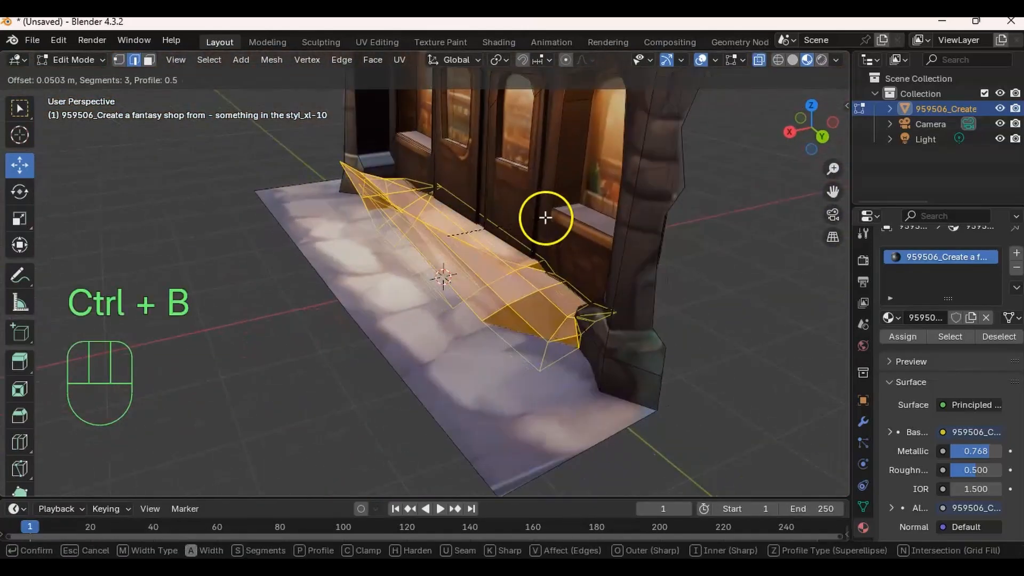
{"action": "left_click", "coordinate": [435, 240]}
Cut a closed paving-stone outline into the pavement in front of the shop with the Knife tool
{"action": "key", "text": "Tab"}
{"action": "middle_click_drag", "start_coordinate": [435, 240], "coordinate": [654, 234]}
{"action": "middle_click_drag", "start_coordinate": [397, 245], "coordinate": [440, 293]}
{"action": "key", "text": "k"}
{"action": "left_click", "coordinate": [419, 235]}
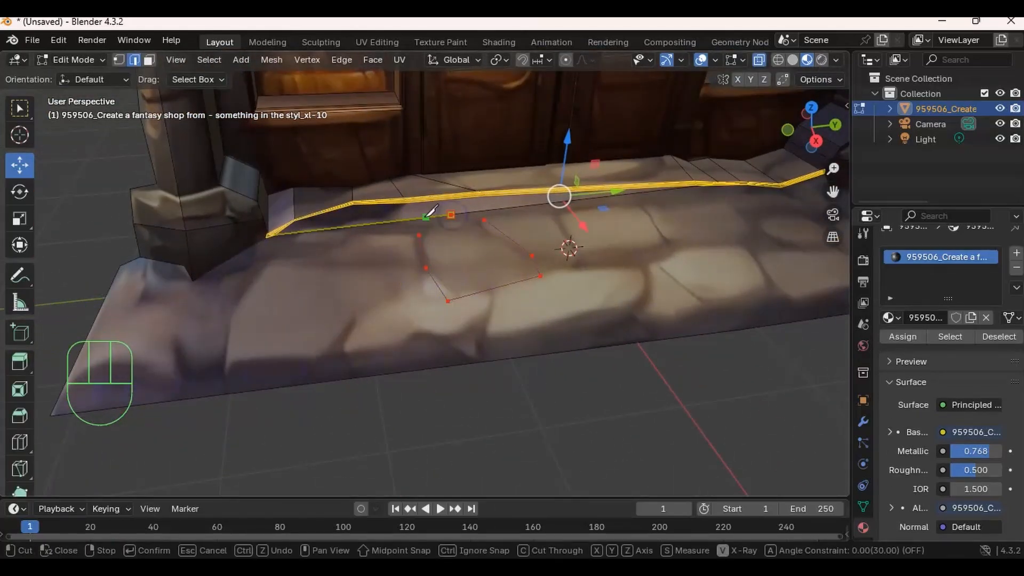
{"action": "left_click", "coordinate": [418, 235]}
{"action": "key", "text": "Return"}
Knife-cut stone joints from the middle of the pavement down to its front edge, following the painted stones
{"action": "middle_click_drag", "start_coordinate": [418, 235], "coordinate": [466, 283]}
{"action": "key", "text": "k"}
{"action": "left_click", "coordinate": [467, 283]}
{"action": "left_click", "coordinate": [509, 324]}
{"action": "key", "text": "Return"}
{"action": "left_click", "coordinate": [528, 439]}
{"action": "key", "text": "Return"}
{"action": "middle_click_drag", "start_coordinate": [353, 281], "coordinate": [405, 254]}
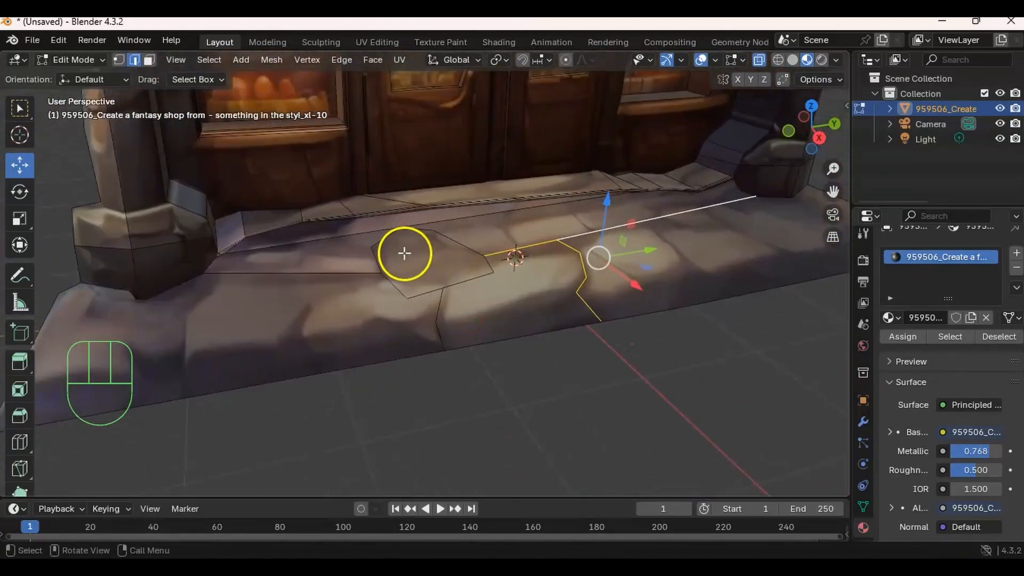
Extrude the outlined paving stone slightly upward from the pavement
{"action": "key", "text": "3"}
{"action": "left_click", "coordinate": [403, 261]}
{"action": "left_click", "coordinate": [420, 258]}
{"action": "left_click_drag", "start_coordinate": [420, 203], "coordinate": [420, 183]}
{"action": "middle_click_drag", "start_coordinate": [420, 183], "coordinate": [515, 326]}
{"action": "scroll", "coordinate": [437, 222], "scroll_direction": "down", "scroll_amount": 4}
{"action": "scroll", "coordinate": [516, 327], "scroll_direction": "up", "scroll_amount": 5}
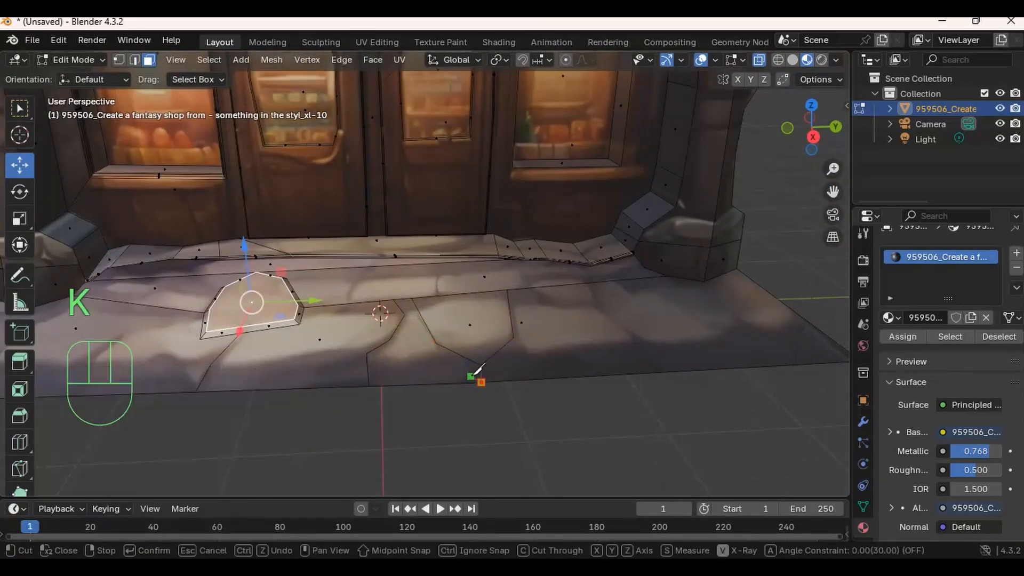
Knife-cut more joints between the painted stones toward the left end of the pavement
{"action": "middle_click_drag", "start_coordinate": [476, 374], "coordinate": [399, 302]}
{"action": "left_click", "coordinate": [398, 302]}
{"action": "left_click", "coordinate": [411, 342]}
{"action": "left_click", "coordinate": [437, 467]}
{"action": "key", "text": "Return"}
{"action": "key", "text": "k"}
{"action": "left_click", "coordinate": [435, 319]}
{"action": "left_click", "coordinate": [421, 380]}
{"action": "middle_click_drag", "start_coordinate": [414, 347], "coordinate": [484, 320], "text": "shift"}
{"action": "left_click", "coordinate": [461, 478]}
Knife-cut further stone joints into the pavement near the right pillar
{"action": "key", "text": "k"}
{"action": "left_click", "coordinate": [484, 320]}
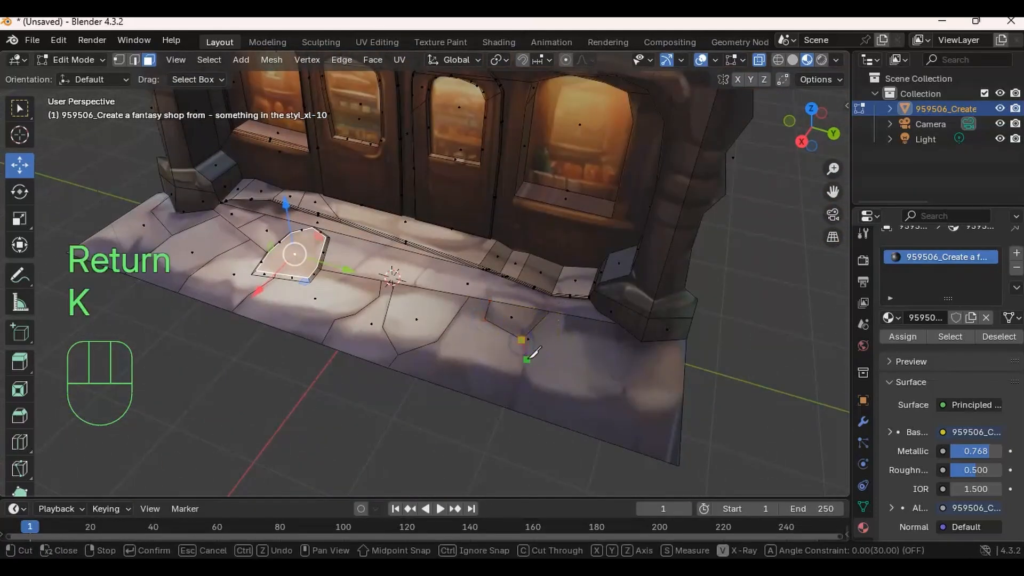
{"action": "key", "text": "Return"}
{"action": "middle_click_drag", "start_coordinate": [533, 353], "coordinate": [505, 345]}
{"action": "key", "text": "Return"}
{"action": "middle_click_drag", "start_coordinate": [619, 322], "coordinate": [497, 337]}
{"action": "key", "text": "k"}
{"action": "key", "text": "Return"}
Select the bevel edges running along the stone step's front and dissolve them
{"action": "middle_click_drag", "start_coordinate": [409, 337], "coordinate": [505, 288]}
{"action": "key", "text": "2"}
{"action": "key", "text": "2"}
{"action": "left_click", "coordinate": [315, 303]}
{"action": "middle_click_drag", "start_coordinate": [315, 303], "coordinate": [288, 307], "text": "shift"}
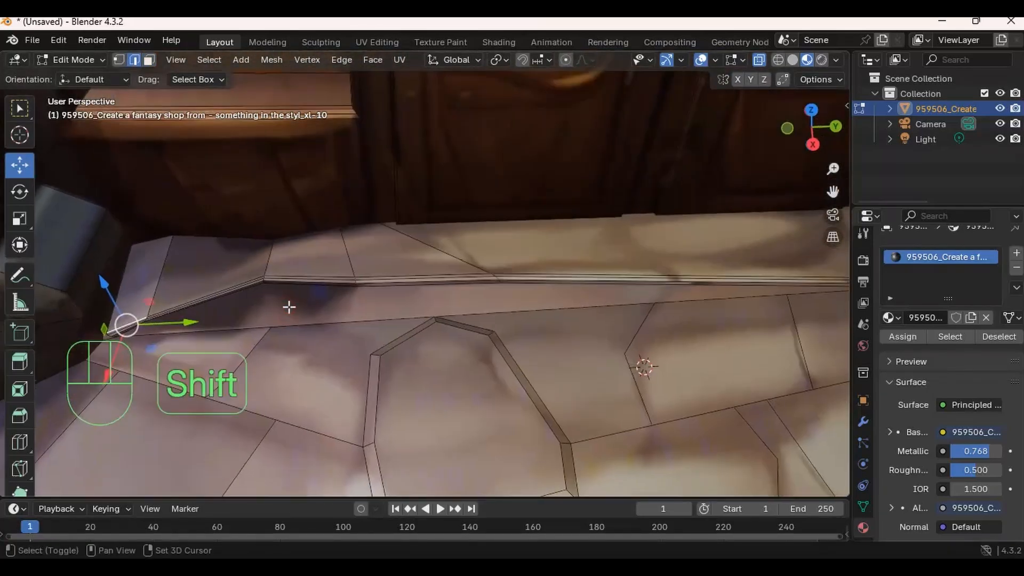
{"action": "scroll", "coordinate": [289, 306], "scroll_direction": "down", "scroll_amount": 3}
{"action": "key", "text": "Delete"}
{"action": "left_click", "coordinate": [427, 316]}
{"action": "scroll", "coordinate": [328, 331], "scroll_direction": "up", "scroll_amount": 3}
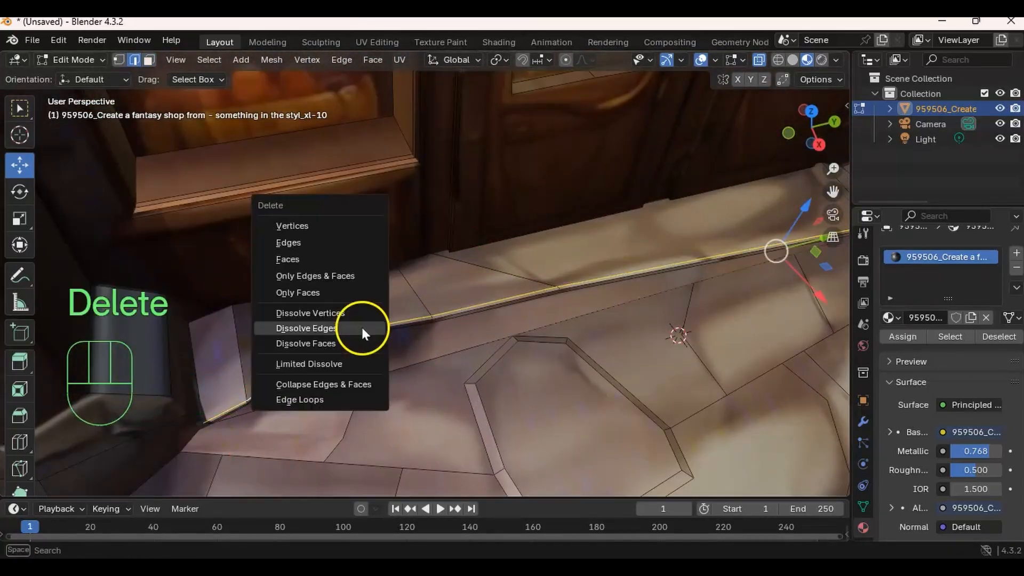
{"action": "left_click", "coordinate": [362, 328]}
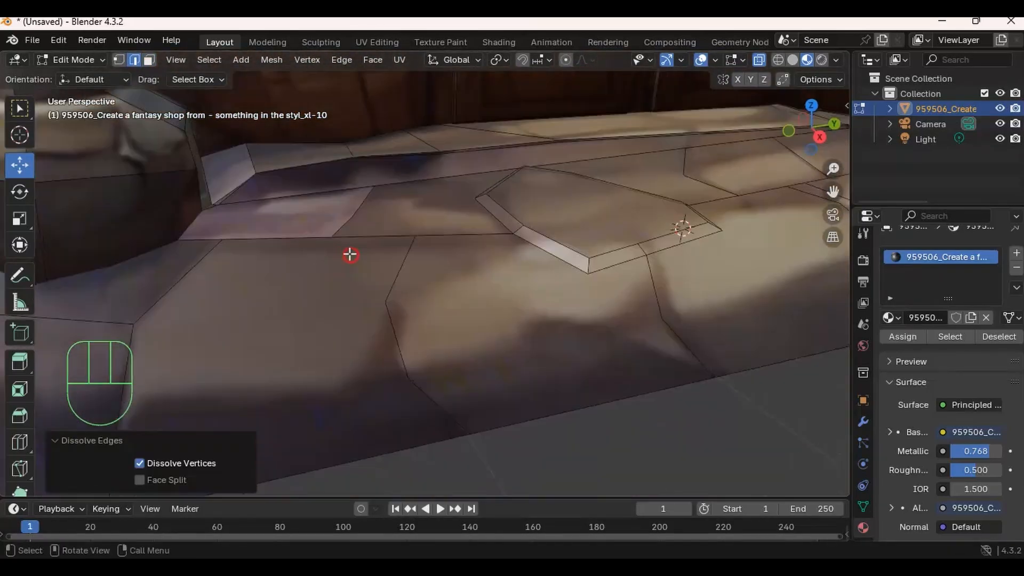
{"action": "middle_click_drag", "start_coordinate": [288, 254], "coordinate": [441, 323]}
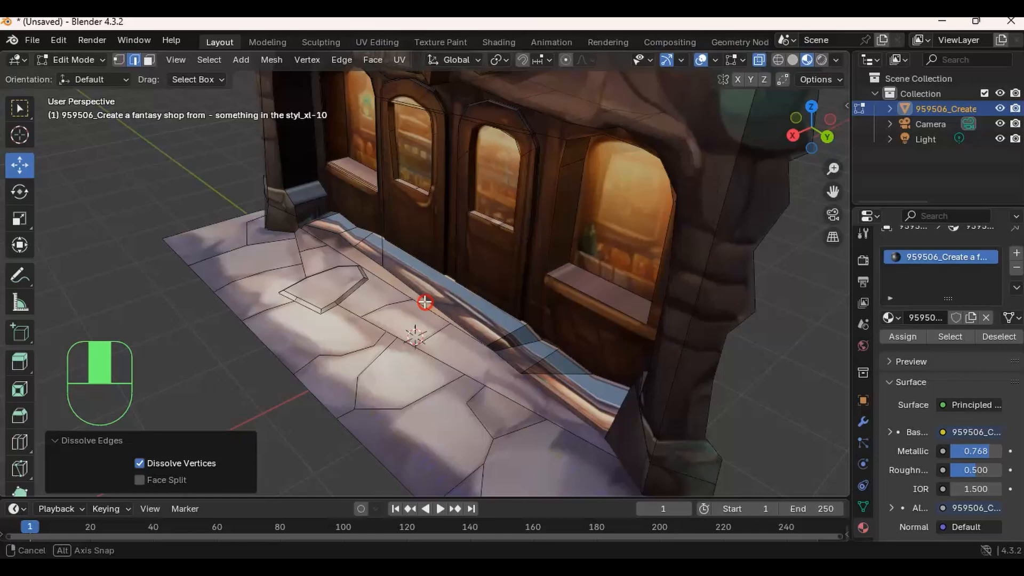
Knife-cut a line along the stone step's upper edge at the base of the doors
{"action": "scroll", "coordinate": [442, 323], "scroll_direction": "up", "scroll_amount": 3}
{"action": "key", "text": "k"}
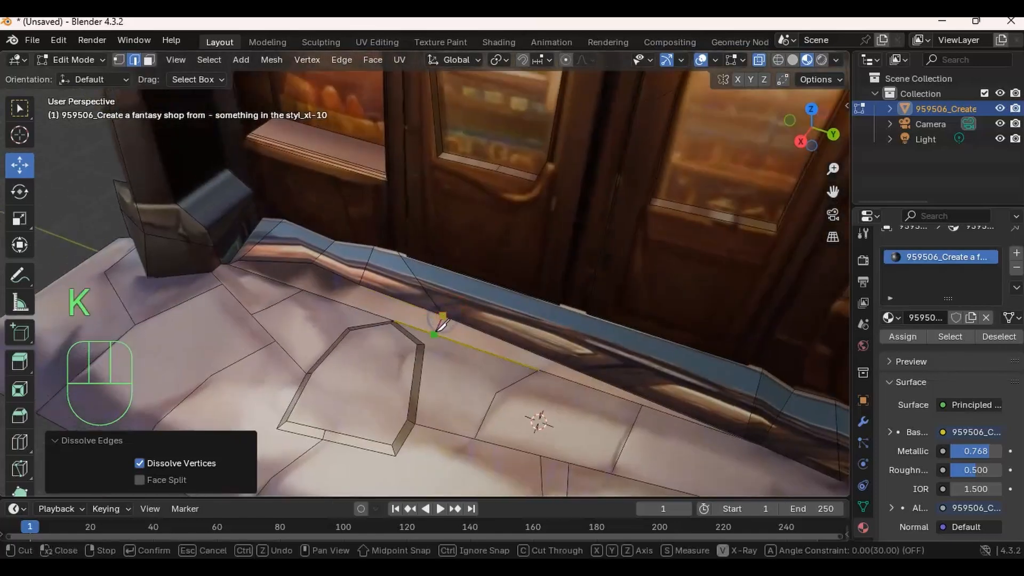
{"action": "left_click", "coordinate": [594, 297]}
{"action": "left_click", "coordinate": [411, 247]}
{"action": "key", "text": "Return"}
Select the faces along the stone step beside the pavement in front of the doors
{"action": "middle_click_drag", "start_coordinate": [411, 247], "coordinate": [456, 259]}
{"action": "key", "text": "3"}
{"action": "left_click", "coordinate": [372, 290], "text": "shift"}
{"action": "left_click", "coordinate": [456, 259], "text": "shift"}
{"action": "left_click", "coordinate": [498, 297], "text": "shift"}
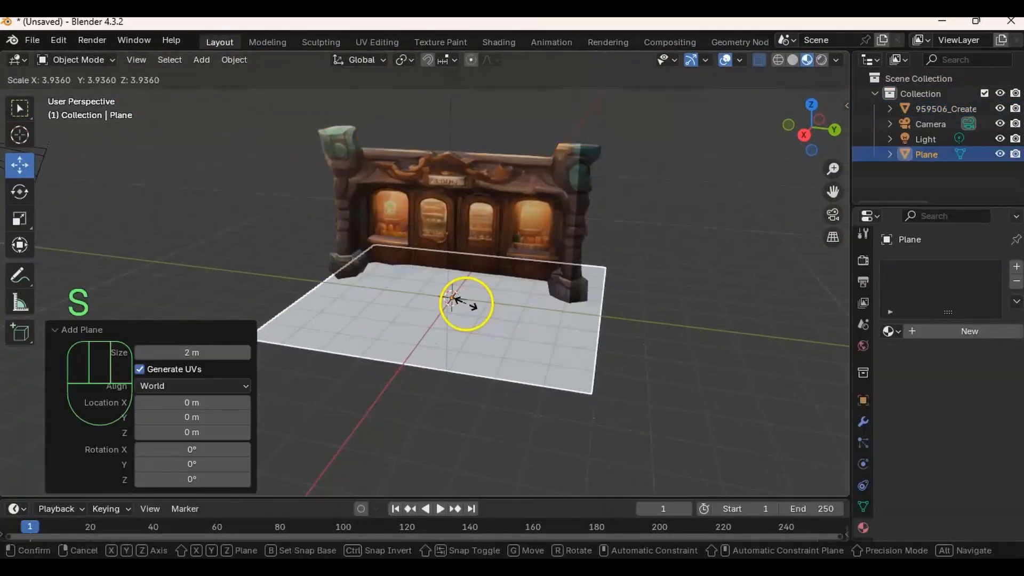
Scale the new ground plane up about four times beneath the shopfront
{"action": "left_click", "coordinate": [453, 300]}
{"action": "middle_click_drag", "start_coordinate": [453, 300], "coordinate": [442, 205]}
{"action": "right_click", "coordinate": [469, 304]}
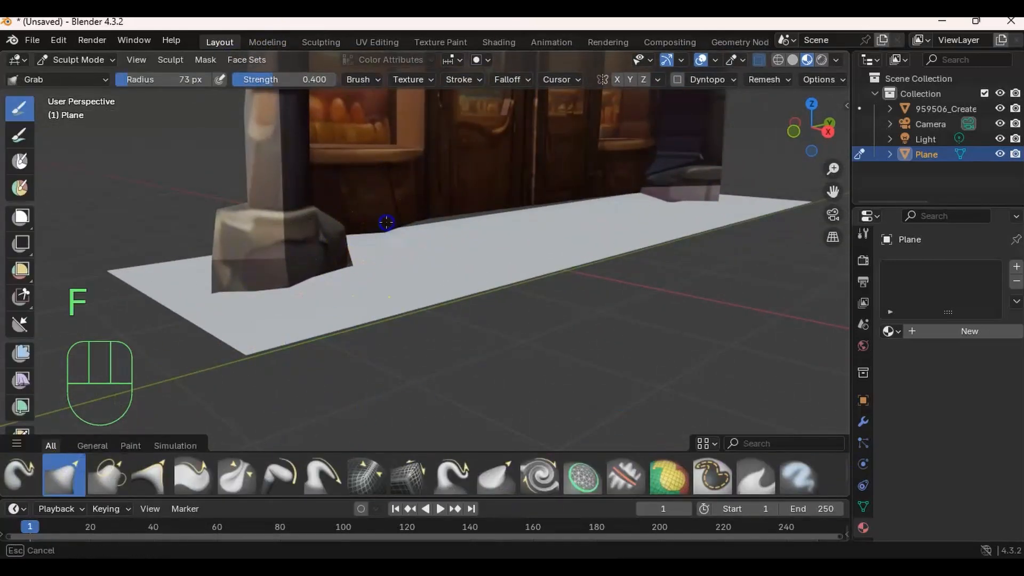
Shape the ground plane into an uneven surface in Sculpt Mode with the Elastic Grab brush
{"action": "scroll", "coordinate": [754, 487], "scroll_direction": "down", "scroll_amount": 3}
{"action": "left_click", "coordinate": [799, 475]}
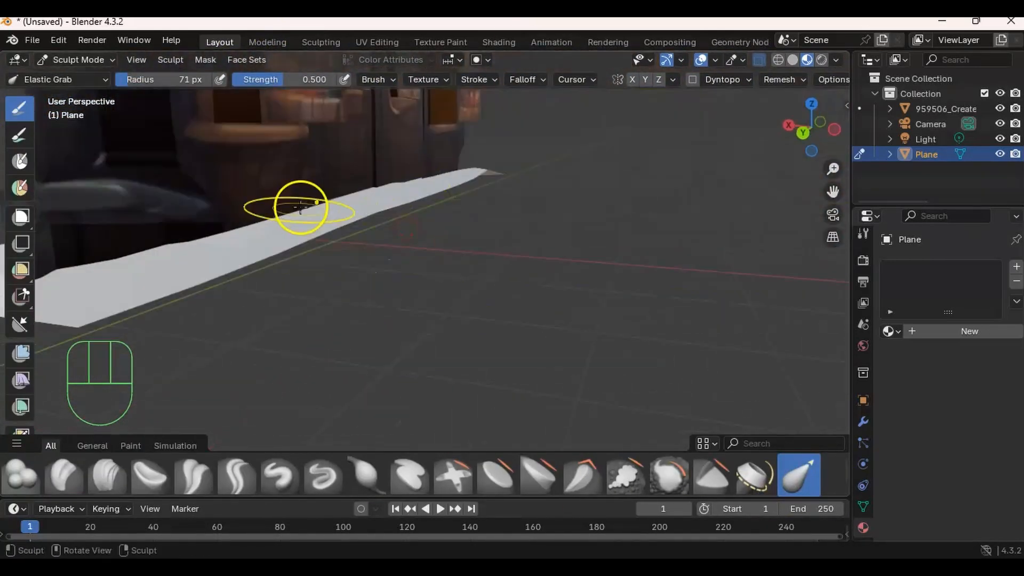
{"action": "left_click", "coordinate": [330, 273]}
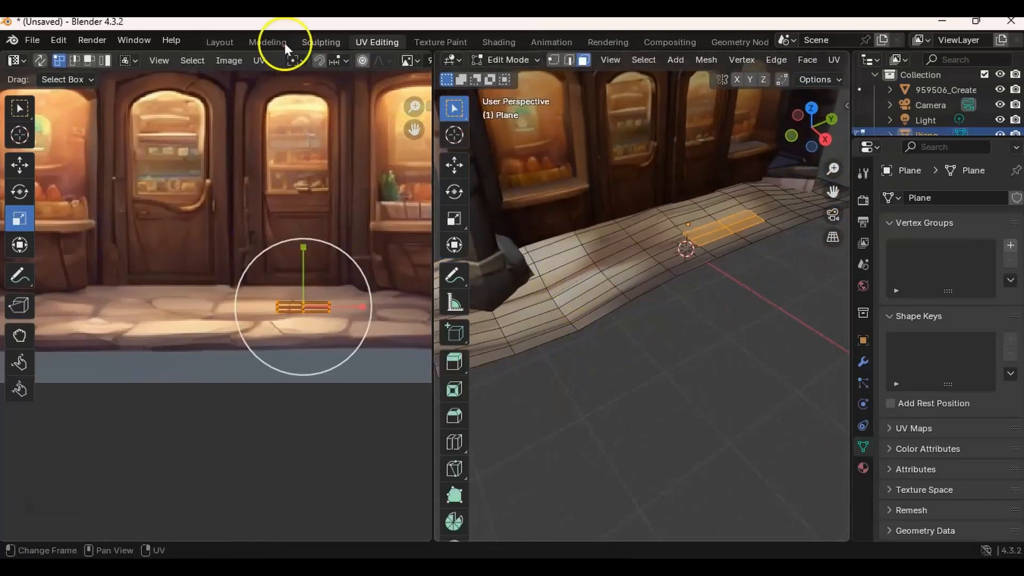
Unwrap the ground plane's faces and place their UVs over the painted paving stones in the image
{"action": "left_click", "coordinate": [219, 42]}
{"action": "key", "text": "u"}
{"action": "mouse_move", "coordinate": [424, 287]}
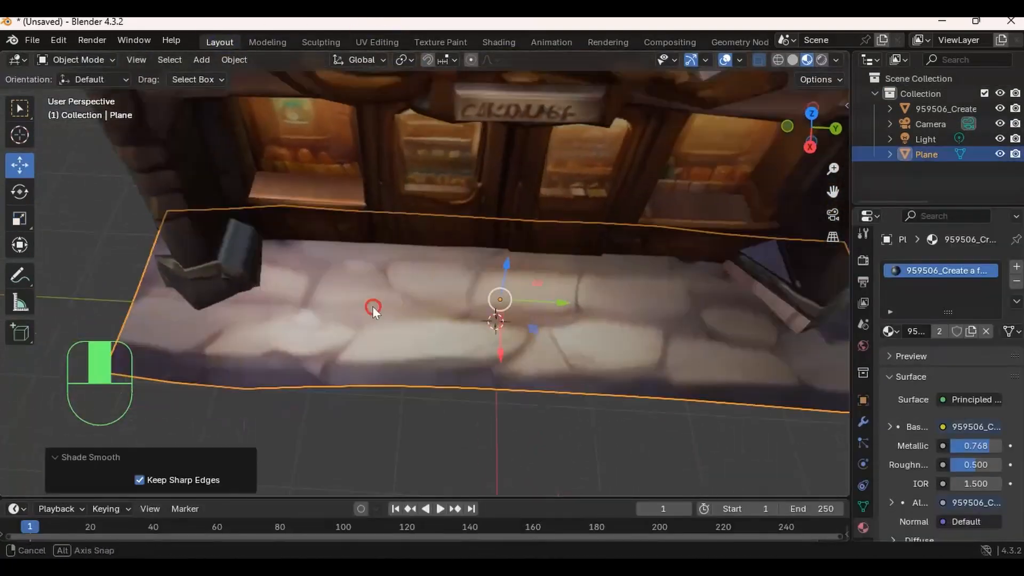
{"action": "left_click", "coordinate": [875, 322]}
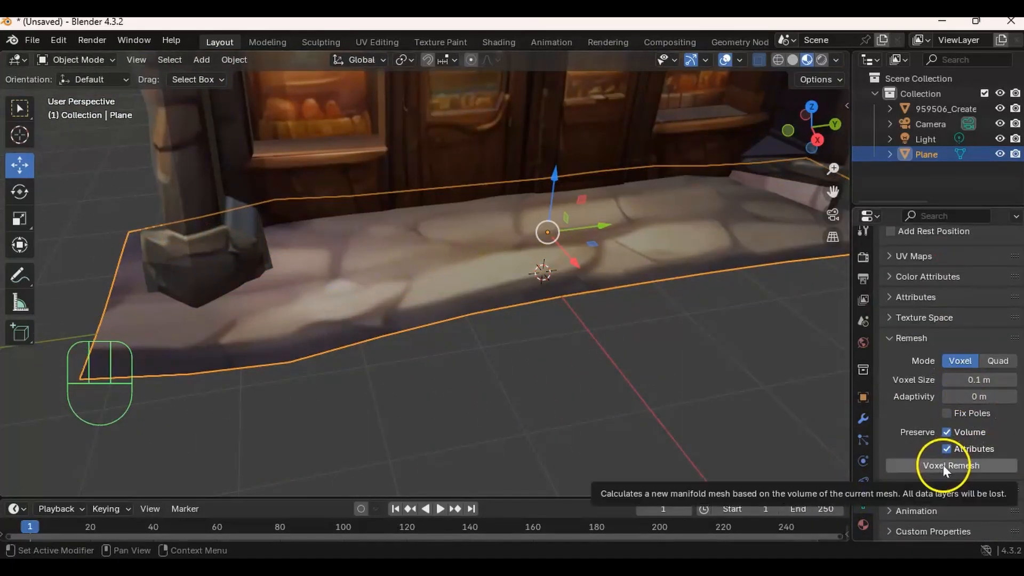
{"action": "key", "text": "Tab"}
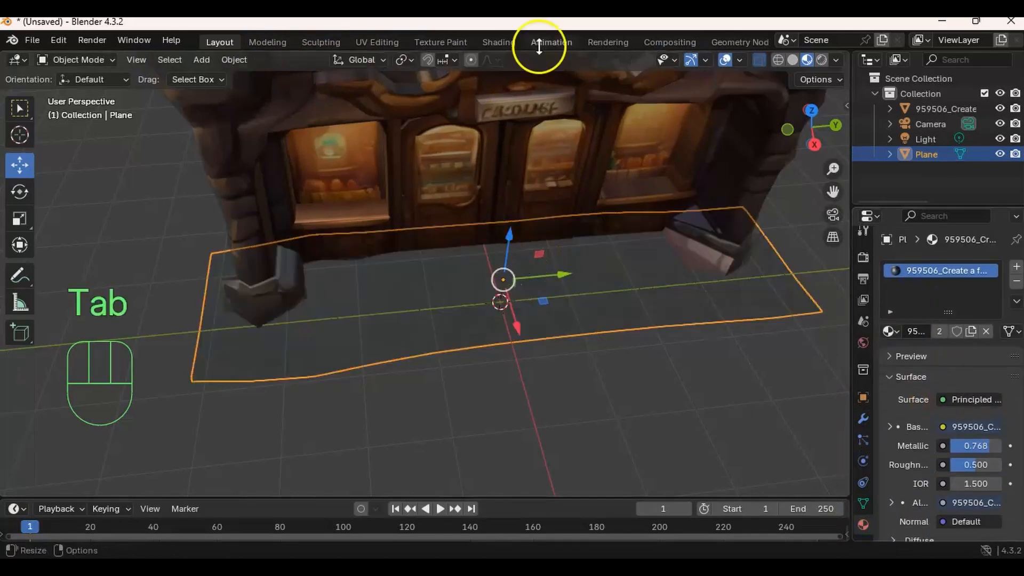
{"action": "left_click", "coordinate": [377, 42]}
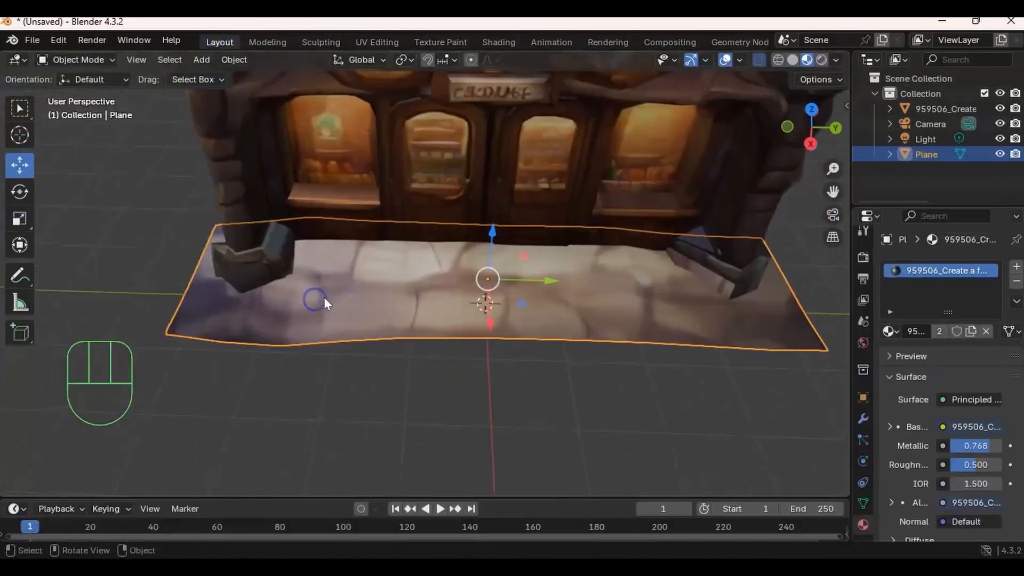
Sculpt the ground plane's painted stones into relief with the Clay Strips brush, adjusting its radius and strength
{"action": "key", "text": "f"}
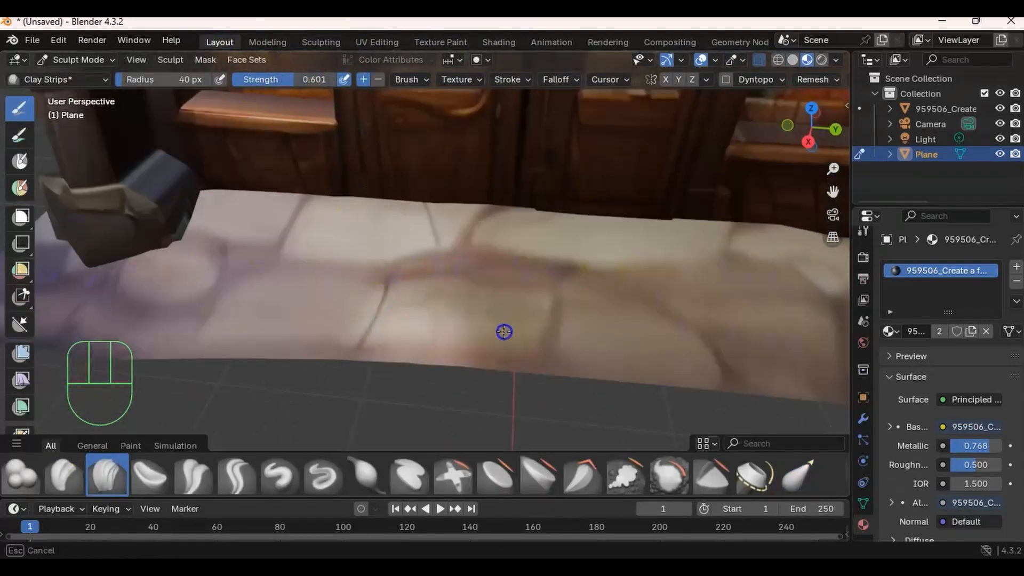
{"action": "key", "text": "shift+f"}
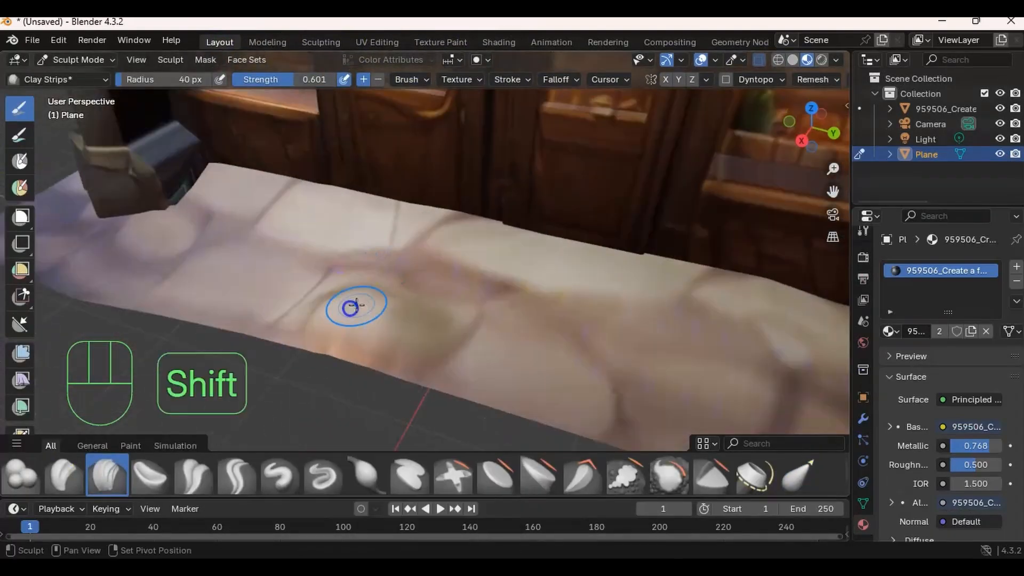
{"action": "mouse_move", "coordinate": [360, 235]}
{"action": "middle_mouse_down"}
{"action": "mouse_move", "coordinate": [587, 299]}
{"action": "mouse_move", "coordinate": [350, 247]}
{"action": "mouse_move", "coordinate": [562, 281]}
{"action": "mouse_move", "coordinate": [534, 229]}
{"action": "middle_mouse_up"}
{"action": "left_click", "coordinate": [236, 475]}
{"action": "middle_click_drag", "start_coordinate": [462, 362], "coordinate": [473, 219]}
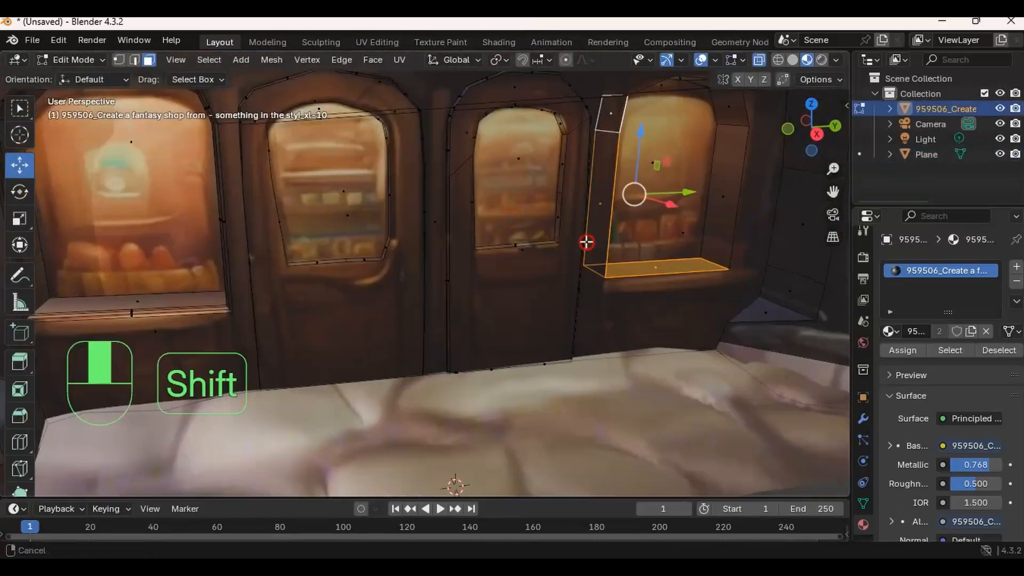
Unwrap the right window's sill and recess side faces and scale their UVs
{"action": "key", "text": "u"}
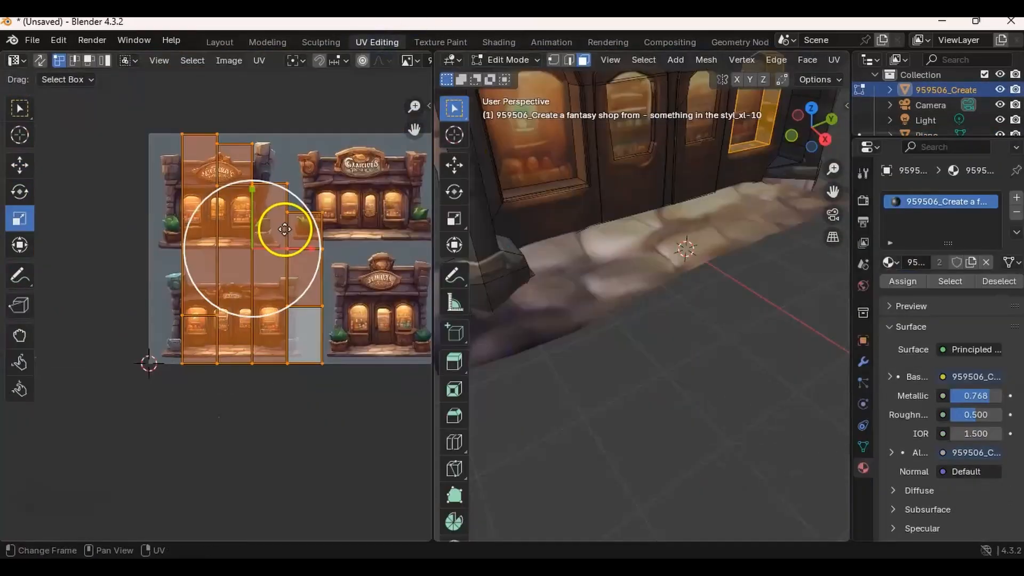
{"action": "key", "text": "s"}
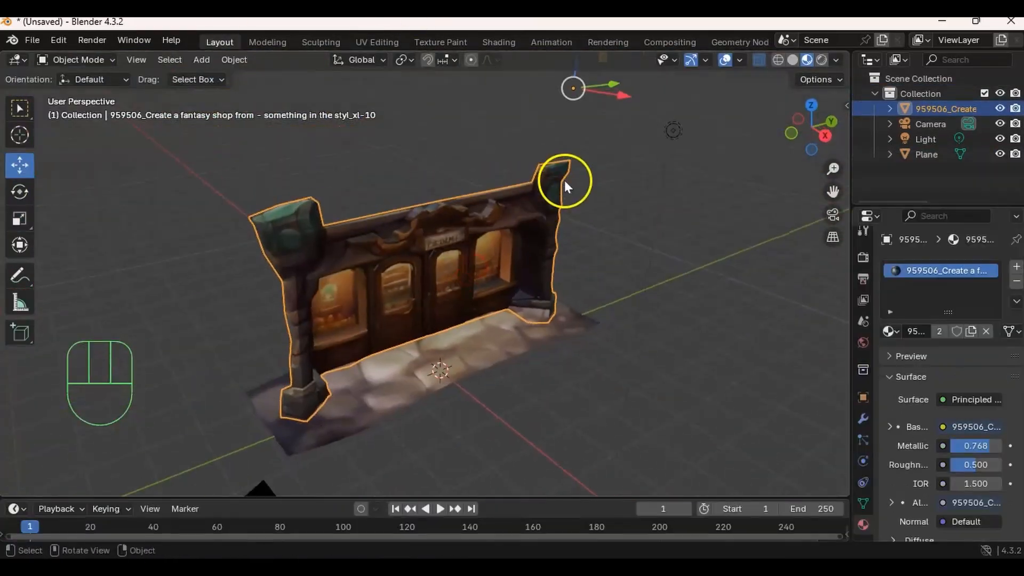
Select the facade's outer edges and extrude them backward to form the shop's side walls and roof
{"action": "middle_click_drag", "start_coordinate": [564, 178], "coordinate": [888, 444]}
{"action": "middle_click_drag", "start_coordinate": [550, 315], "coordinate": [526, 297]}
{"action": "key", "text": "Tab"}
{"action": "key", "text": "2"}
{"action": "left_click", "coordinate": [345, 338]}
{"action": "left_click", "coordinate": [589, 270], "text": "alt+shift"}
{"action": "left_click", "coordinate": [590, 258], "text": "alt+shift"}
{"action": "left_click_drag", "start_coordinate": [520, 244], "coordinate": [362, 244]}
{"action": "left_click_drag", "start_coordinate": [300, 181], "coordinate": [300, 174]}
{"action": "middle_click_drag", "start_coordinate": [520, 240], "coordinate": [468, 263]}
{"action": "key", "text": "a"}
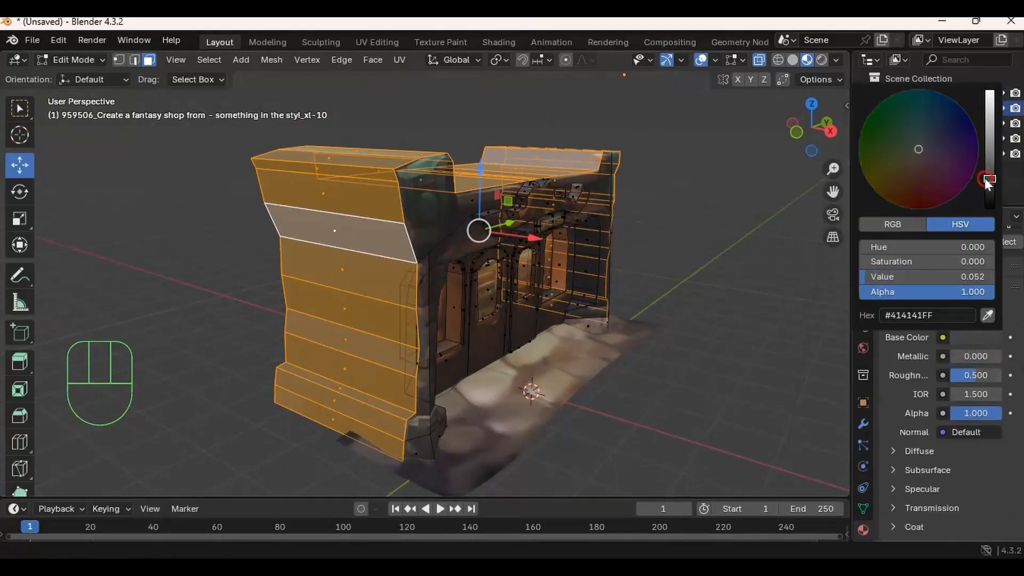
Leave edit mode and move the scene's existing point light sideways along Y above the shop
{"action": "key", "text": "Tab"}
{"action": "middle_click_drag", "start_coordinate": [473, 236], "coordinate": [522, 293], "text": "shift"}
{"action": "scroll", "coordinate": [522, 293], "scroll_direction": "down", "scroll_amount": 4}
{"action": "left_click", "coordinate": [520, 186]}
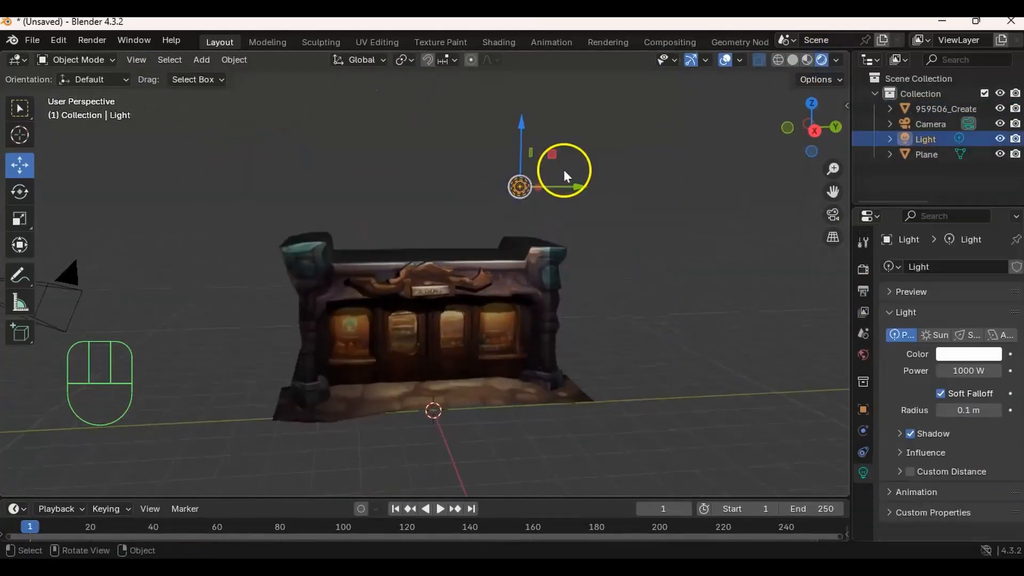
{"action": "left_click_drag", "start_coordinate": [570, 185], "coordinate": [374, 184]}
{"action": "middle_click_drag", "start_coordinate": [374, 213], "coordinate": [299, 264]}
Add a warm-tinted 50 W point light and place it in front of the left window
{"action": "key", "text": "shift+a"}
{"action": "left_click", "coordinate": [389, 419]}
{"action": "left_click_drag", "start_coordinate": [555, 256], "coordinate": [520, 224]}
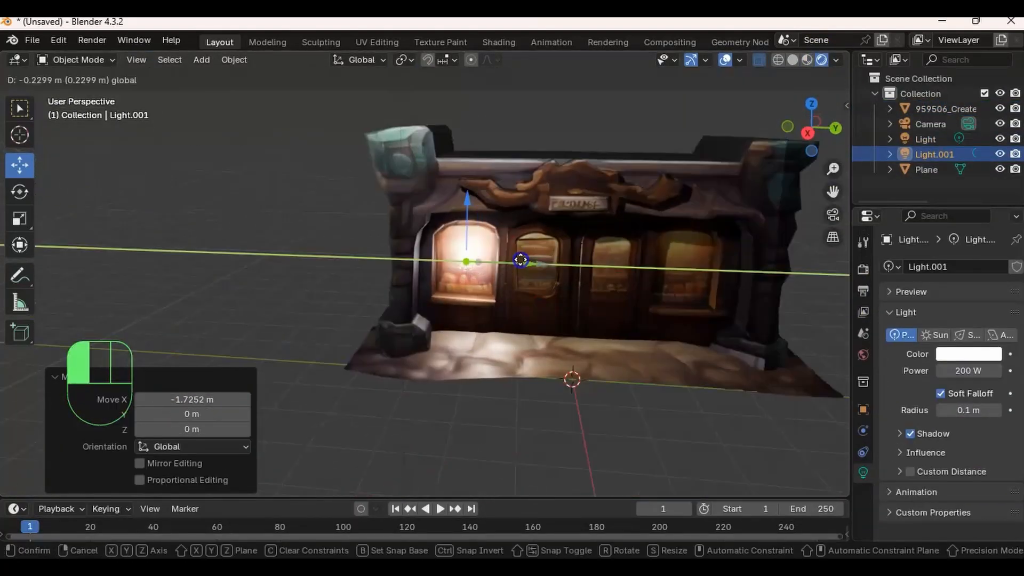
{"action": "left_click", "coordinate": [773, 349]}
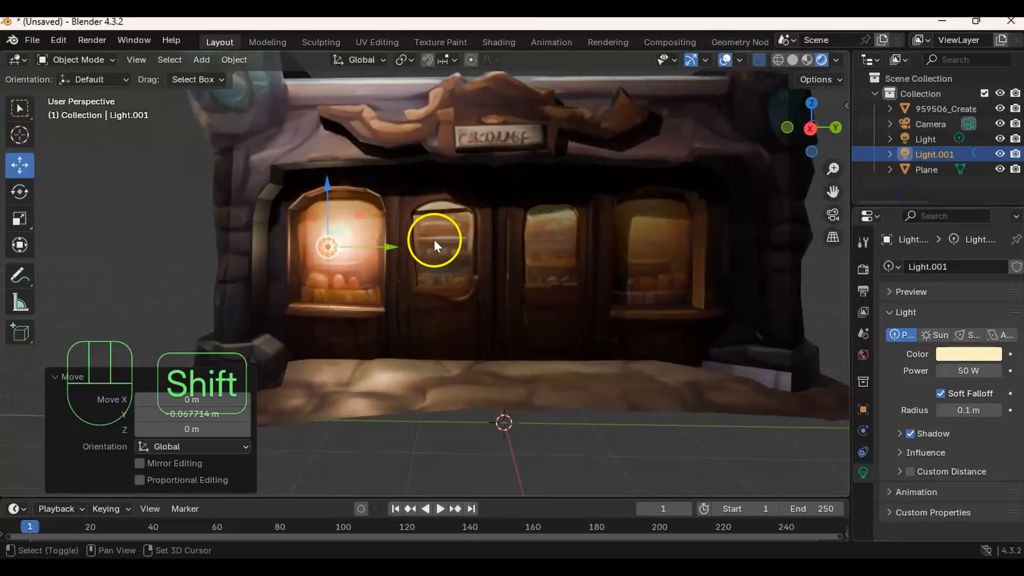
Duplicate the window light twice along the shopfront to illuminate the other panes
{"action": "key", "text": "shift+d"}
{"action": "left_click", "coordinate": [553, 250]}
{"action": "key", "text": "shift+d"}
{"action": "left_click", "coordinate": [728, 253]}
Turn off the light's shadow, duplicate the light once more and adjust the copy's position on the shopfront
{"action": "middle_click_drag", "start_coordinate": [694, 256], "coordinate": [587, 267]}
{"action": "left_click", "coordinate": [910, 434]}
{"action": "key", "text": "shift+d"}
{"action": "left_click", "coordinate": [487, 196]}
{"action": "left_click_drag", "start_coordinate": [543, 233], "coordinate": [535, 206]}
{"action": "middle_click_drag", "start_coordinate": [502, 251], "coordinate": [202, 99], "text": "ctrl"}
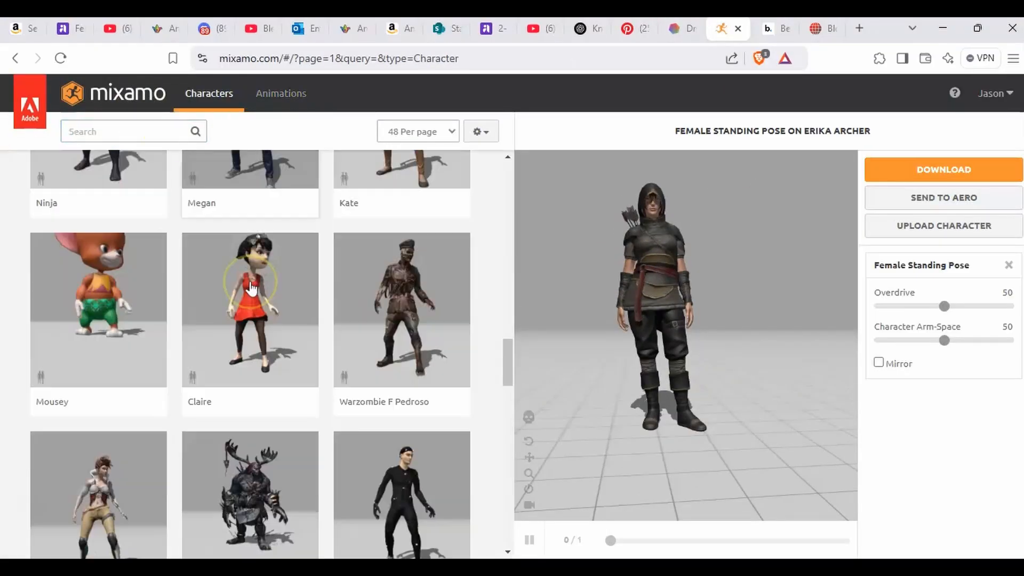
Switch to Mixamo and browse the character library
{"action": "scroll", "coordinate": [250, 347], "scroll_direction": "down", "scroll_amount": 5}
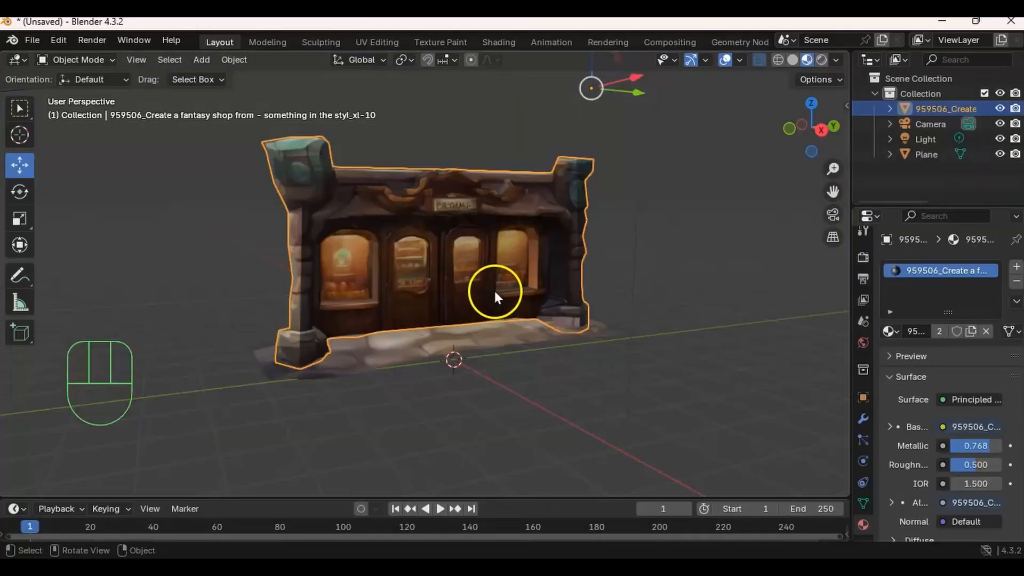
Open the shop mesh's Remesh options and set the mode to Quad
{"action": "scroll", "coordinate": [486, 282], "scroll_direction": "up", "scroll_amount": 5}
{"action": "middle_click_drag", "start_coordinate": [485, 280], "coordinate": [497, 353]}
{"action": "middle_click_drag", "start_coordinate": [563, 352], "coordinate": [505, 377]}
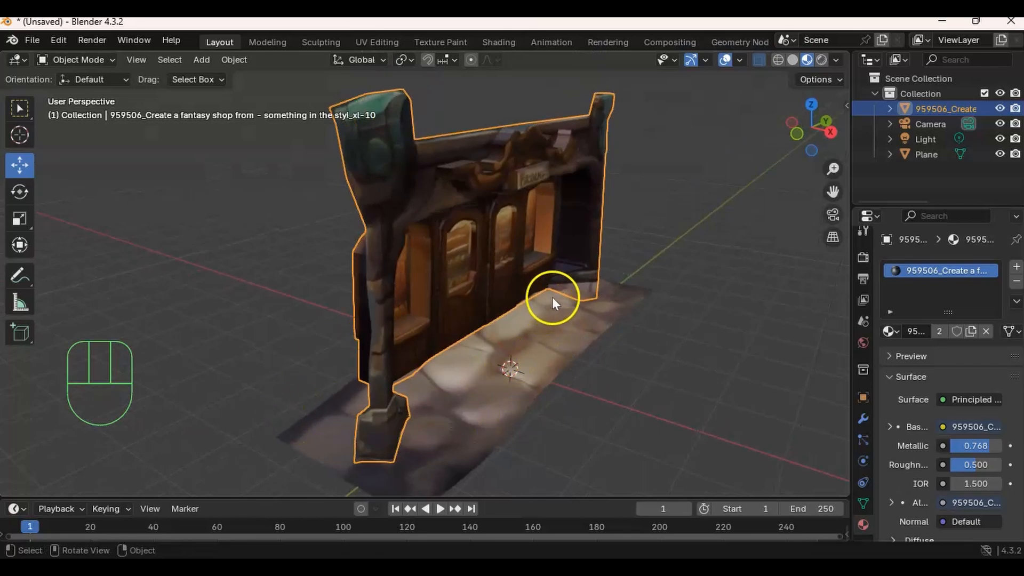
{"action": "left_click", "coordinate": [864, 502]}
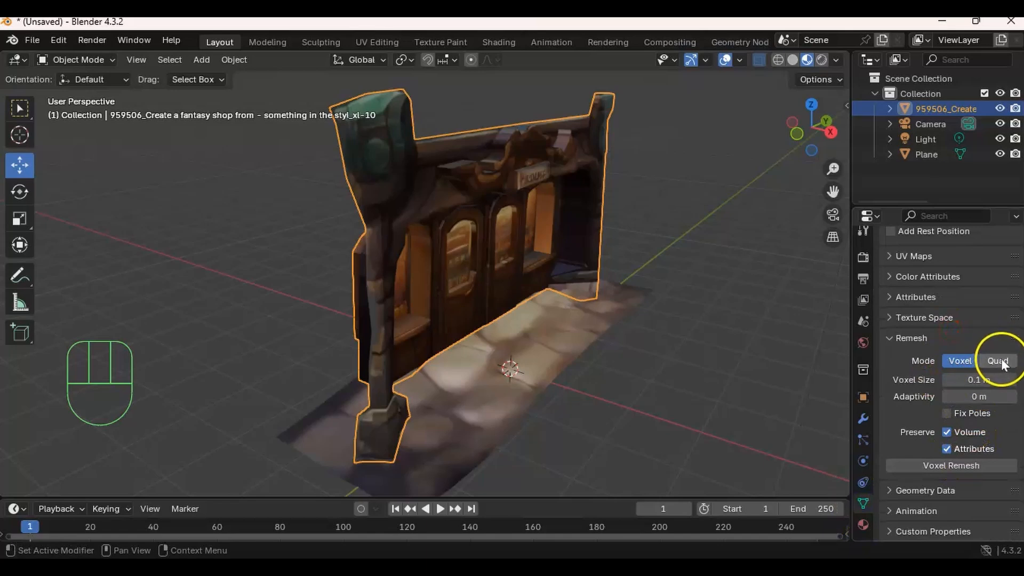
{"action": "scroll", "coordinate": [999, 361], "scroll_direction": "up", "scroll_amount": 1}
{"action": "left_click", "coordinate": [940, 465]}
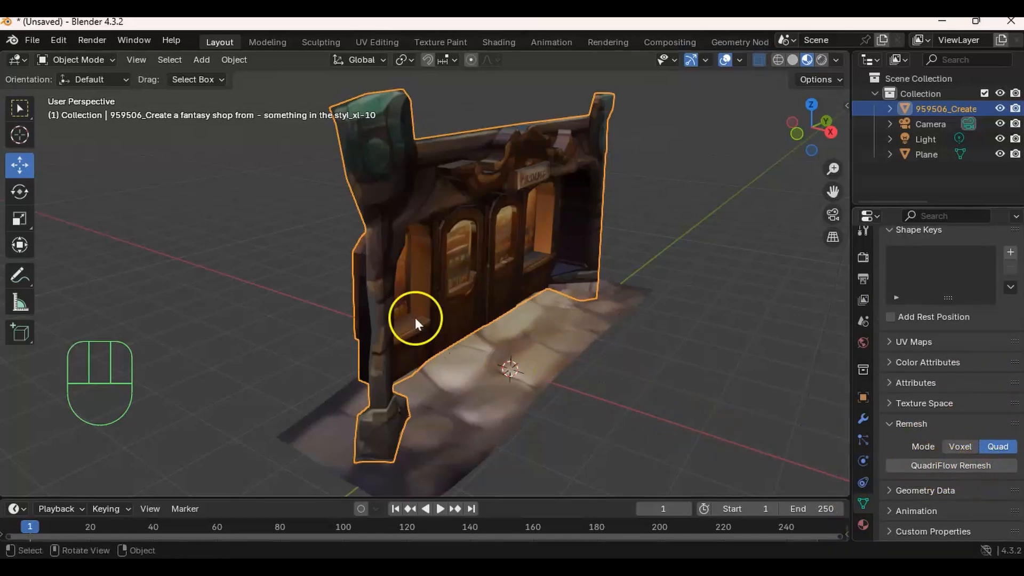
{"action": "middle_click_drag", "start_coordinate": [523, 321], "coordinate": [555, 300]}
{"action": "mouse_move", "coordinate": [438, 258]}
{"action": "middle_mouse_down"}
{"action": "mouse_move", "coordinate": [523, 272]}
{"action": "mouse_move", "coordinate": [536, 285]}
{"action": "mouse_move", "coordinate": [525, 274]}
{"action": "mouse_move", "coordinate": [430, 268]}
{"action": "mouse_move", "coordinate": [450, 255]}
{"action": "middle_mouse_up"}
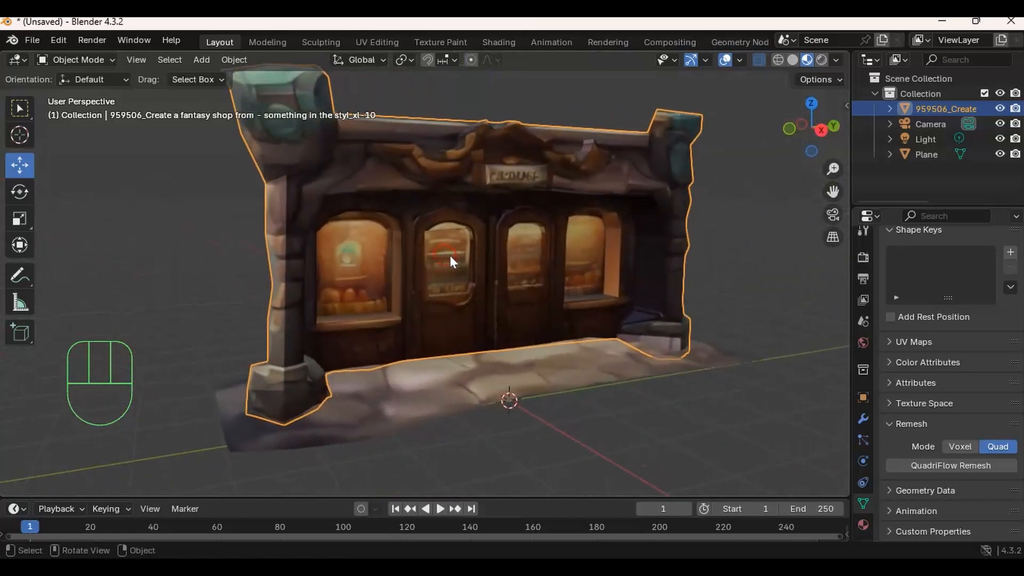
{"action": "middle_click_drag", "start_coordinate": [389, 173], "coordinate": [327, 283]}
Enter edit mode on the shop and select the facade's outer border edges along both pillars and the top
{"action": "key", "text": "Tab"}
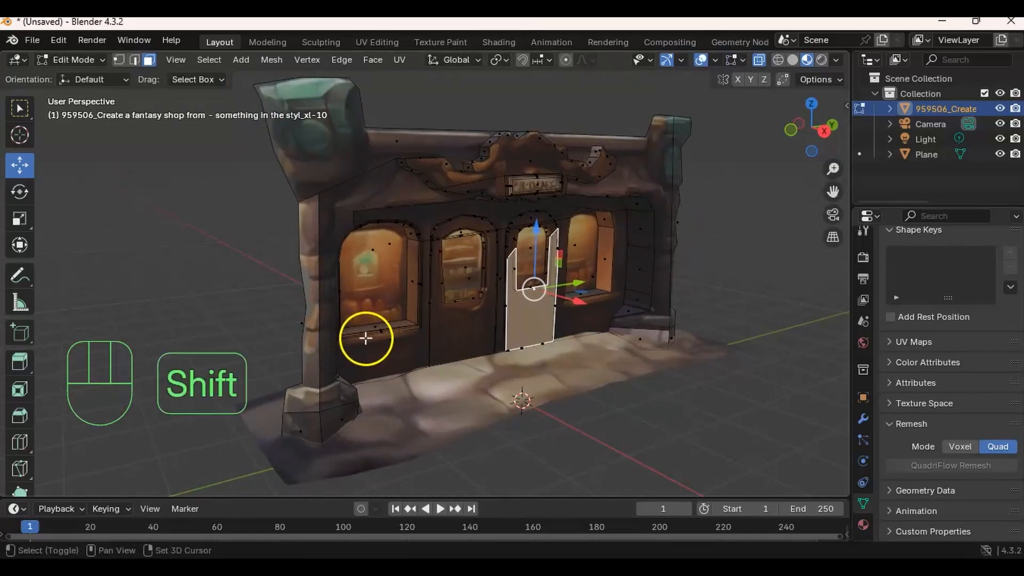
{"action": "middle_click_drag", "start_coordinate": [281, 305], "coordinate": [335, 351]}
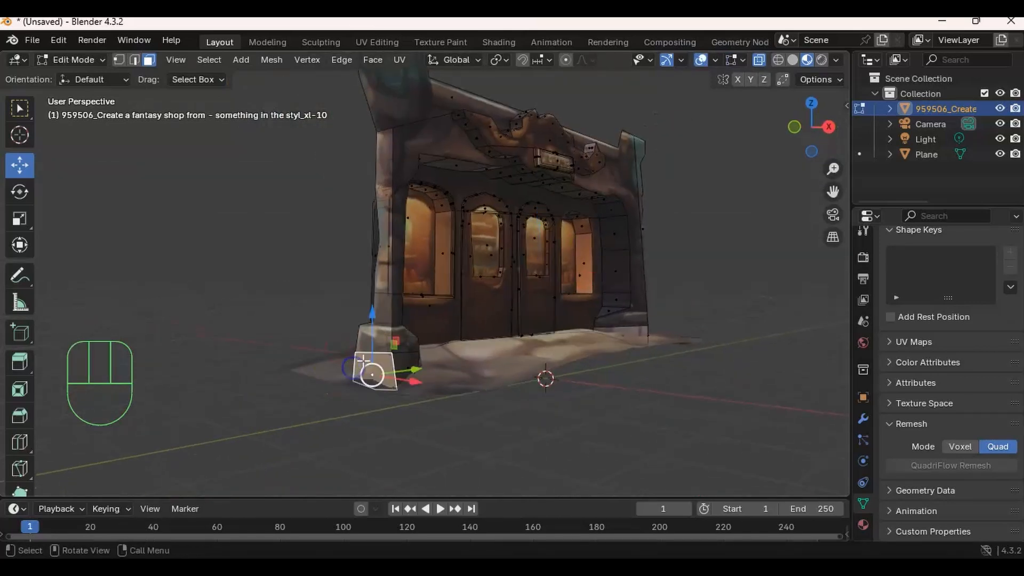
{"action": "key", "text": "2"}
{"action": "middle_click_drag", "start_coordinate": [356, 367], "coordinate": [363, 354]}
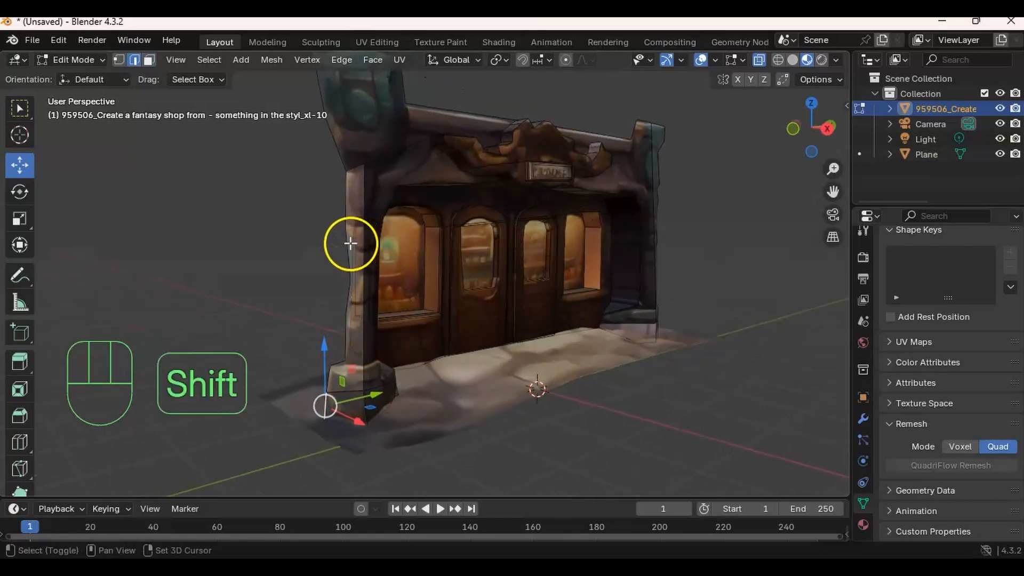
{"action": "middle_click_drag", "start_coordinate": [352, 240], "coordinate": [487, 218]}
{"action": "left_click", "coordinate": [487, 218], "text": "alt+shift"}
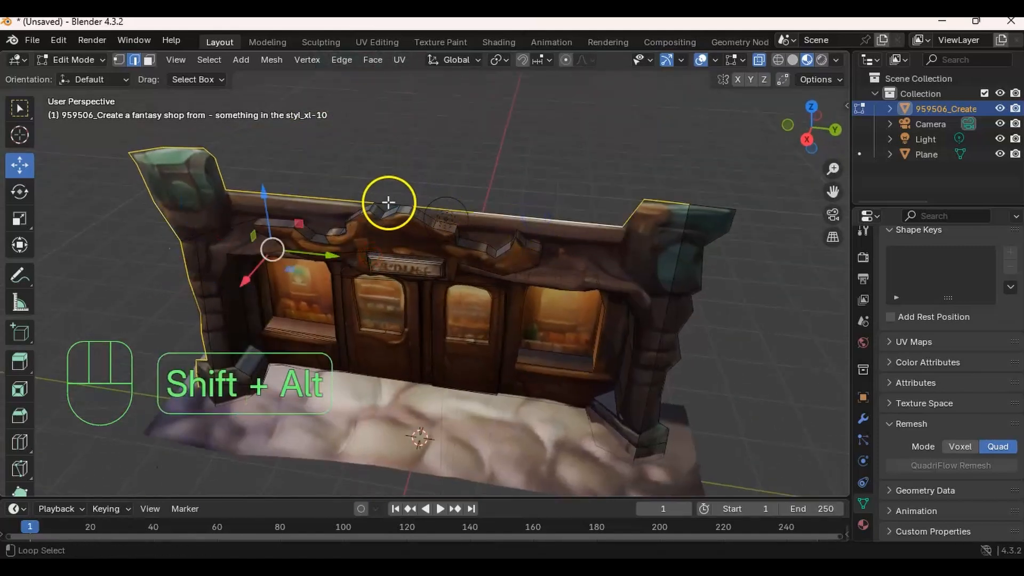
{"action": "middle_click_drag", "start_coordinate": [416, 205], "coordinate": [587, 272]}
{"action": "left_click", "coordinate": [609, 235], "text": "alt+shift"}
{"action": "middle_click_drag", "start_coordinate": [627, 213], "coordinate": [429, 233]}
{"action": "left_click", "coordinate": [392, 272], "text": "alt+shift"}
{"action": "middle_click_drag", "start_coordinate": [352, 300], "coordinate": [397, 257]}
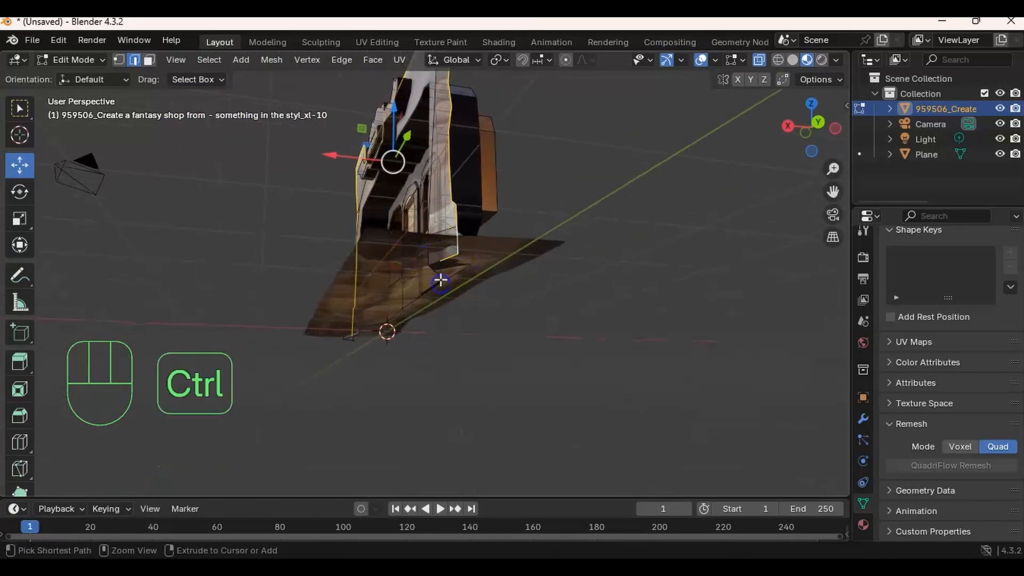
Extrude the selected border edges about 2.9 m straight back along X to form the shop's walls and roof
{"action": "middle_click_drag", "start_coordinate": [452, 277], "coordinate": [482, 274]}
{"action": "middle_click_drag", "start_coordinate": [332, 227], "coordinate": [560, 272]}
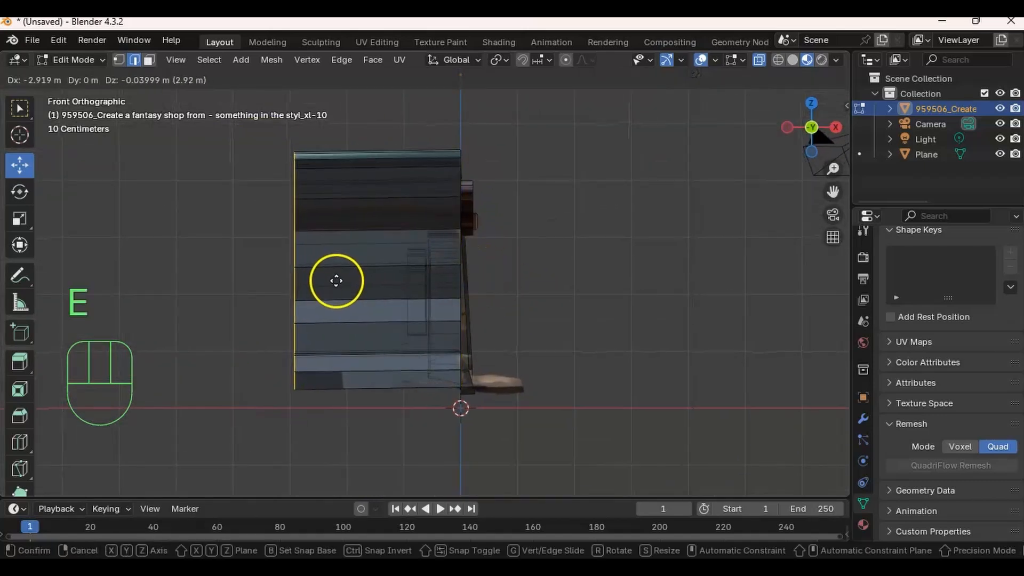
{"action": "left_click", "coordinate": [343, 279]}
{"action": "left_click_drag", "start_coordinate": [303, 212], "coordinate": [303, 189]}
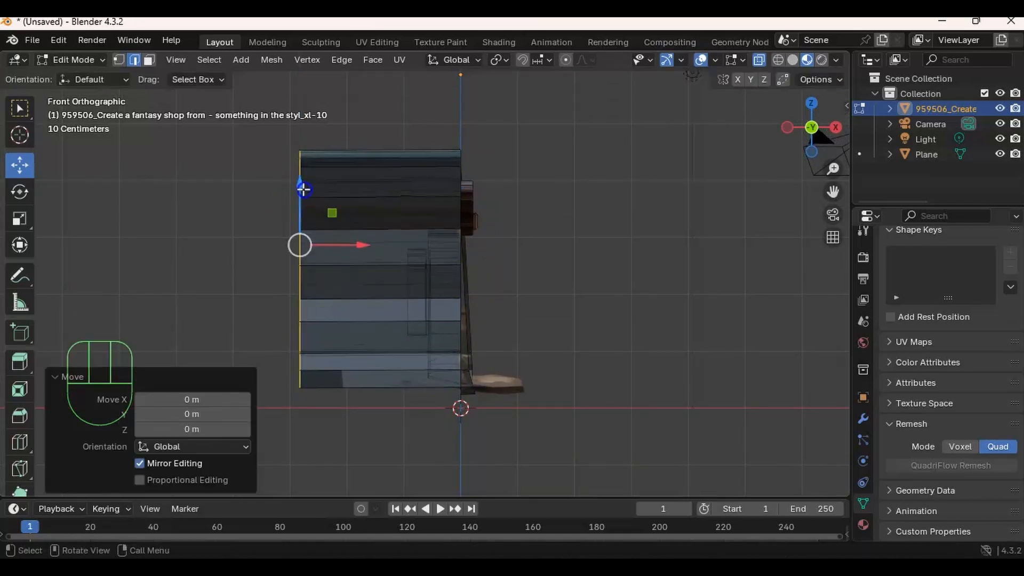
{"action": "middle_click_drag", "start_coordinate": [298, 176], "coordinate": [473, 231]}
{"action": "middle_click_drag", "start_coordinate": [433, 260], "coordinate": [419, 284]}
Select the full strip of extruded side-wall and roof faces around the shop in face mode
{"action": "left_click", "coordinate": [340, 415]}
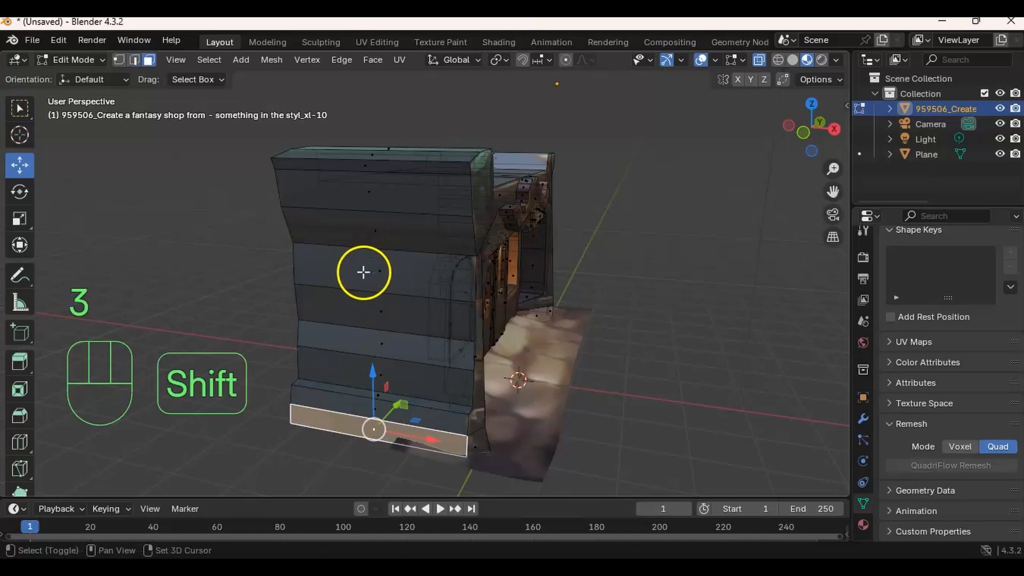
{"action": "left_click", "coordinate": [385, 218], "text": "alt+shift"}
{"action": "middle_click_drag", "start_coordinate": [393, 222], "coordinate": [464, 254]}
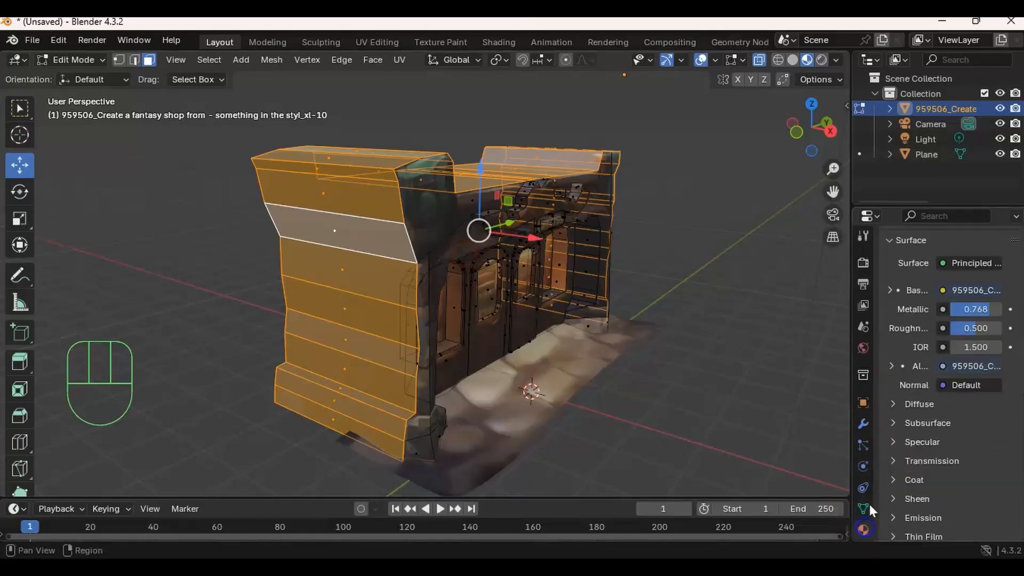
Add a new material with a near-black base color, assign it to the selected wall and roof faces, and leave edit mode
{"action": "middle_click_drag", "start_coordinate": [940, 289], "coordinate": [928, 384]}
{"action": "left_click", "coordinate": [1018, 266]}
{"action": "left_click", "coordinate": [943, 297]}
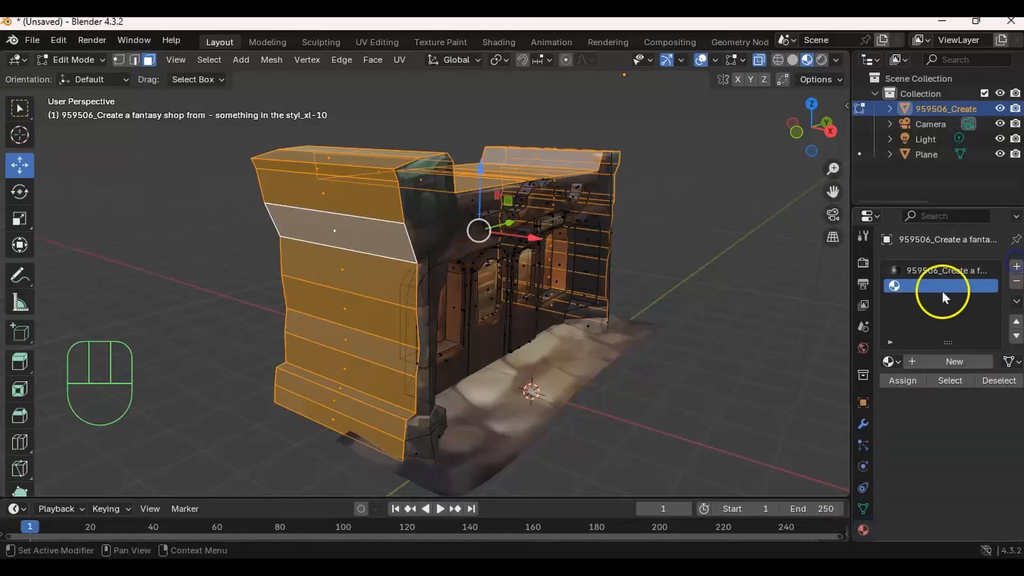
{"action": "scroll", "coordinate": [947, 419], "scroll_direction": "down", "scroll_amount": 5}
{"action": "left_click", "coordinate": [971, 336]}
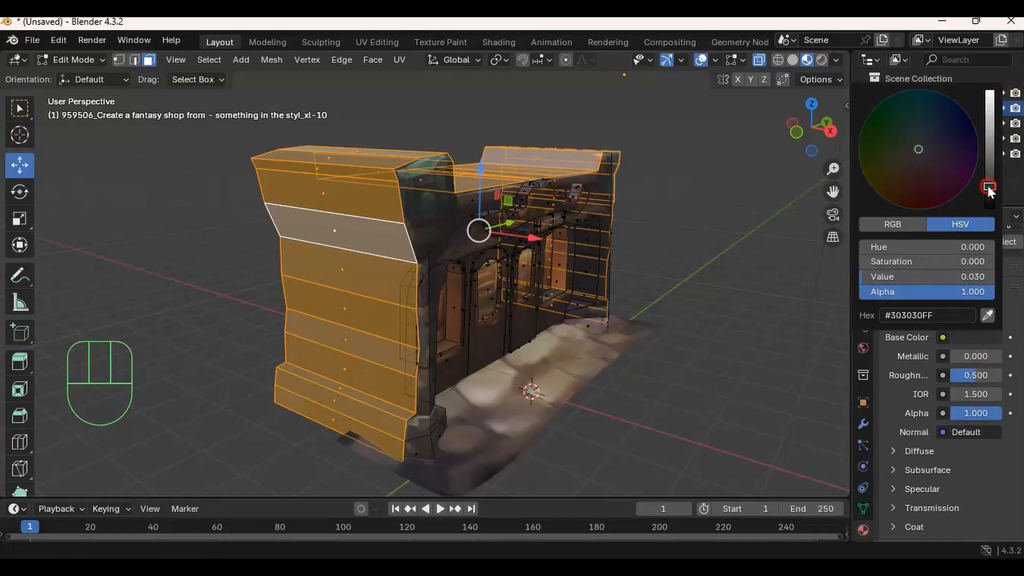
{"action": "left_click", "coordinate": [1006, 347]}
{"action": "scroll", "coordinate": [913, 273], "scroll_direction": "up", "scroll_amount": 4}
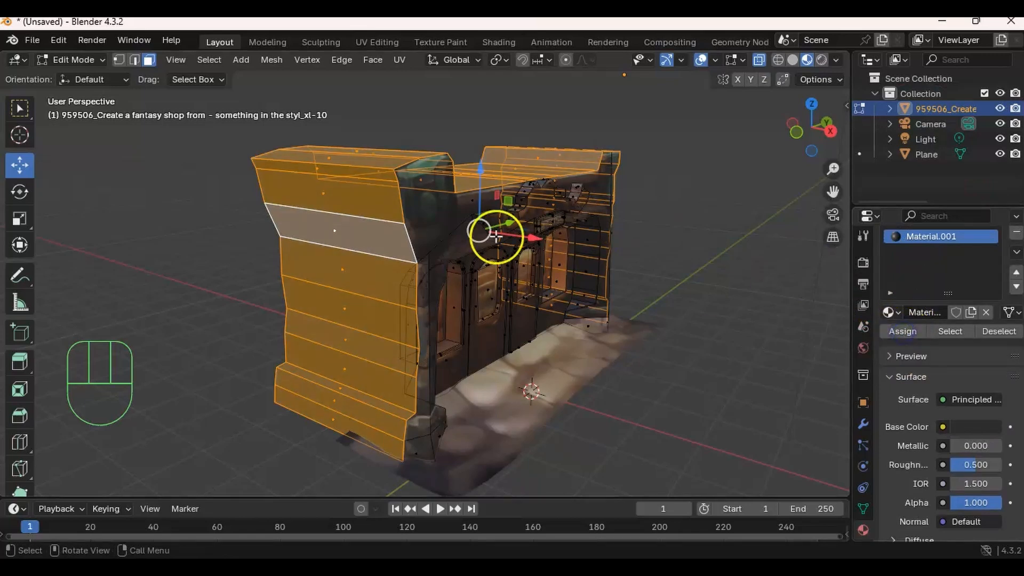
{"action": "middle_click_drag", "start_coordinate": [496, 235], "coordinate": [404, 203]}
{"action": "key", "text": "Tab"}
Switch the viewport to rendered shading and move the scene's point light about 3.36 m along negative Y
{"action": "middle_click_drag", "start_coordinate": [414, 85], "coordinate": [490, 264]}
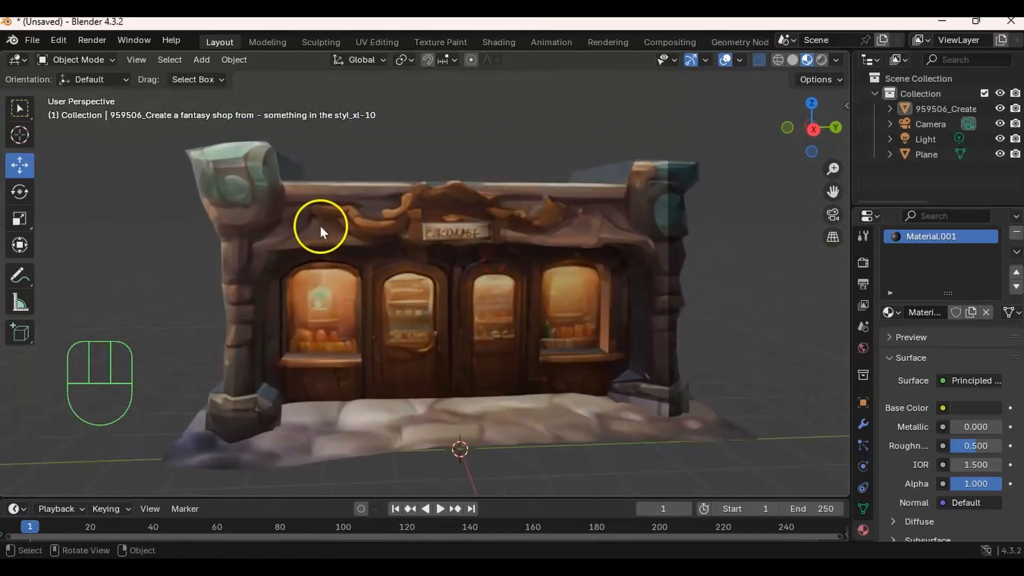
{"action": "middle_click_drag", "start_coordinate": [431, 315], "coordinate": [448, 287], "text": "shift"}
{"action": "middle_click_drag", "start_coordinate": [431, 285], "coordinate": [522, 292]}
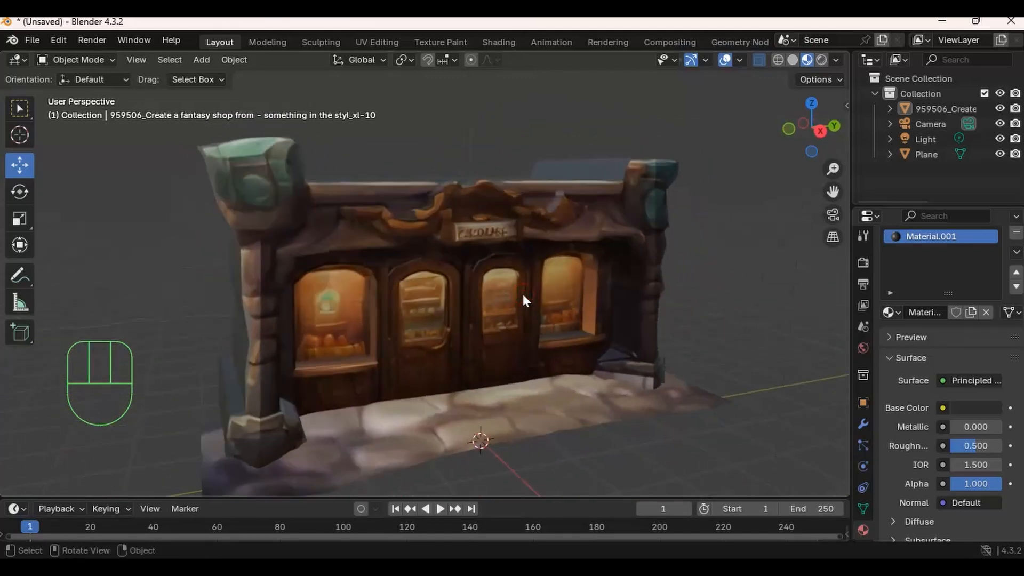
{"action": "left_click", "coordinate": [823, 60]}
{"action": "mouse_move", "coordinate": [500, 243]}
{"action": "middle_mouse_down"}
{"action": "mouse_move", "coordinate": [504, 219]}
{"action": "mouse_move", "coordinate": [516, 276]}
{"action": "mouse_move", "coordinate": [526, 201]}
{"action": "mouse_move", "coordinate": [492, 214]}
{"action": "mouse_move", "coordinate": [521, 187]}
{"action": "middle_mouse_up"}
{"action": "left_click", "coordinate": [520, 187]}
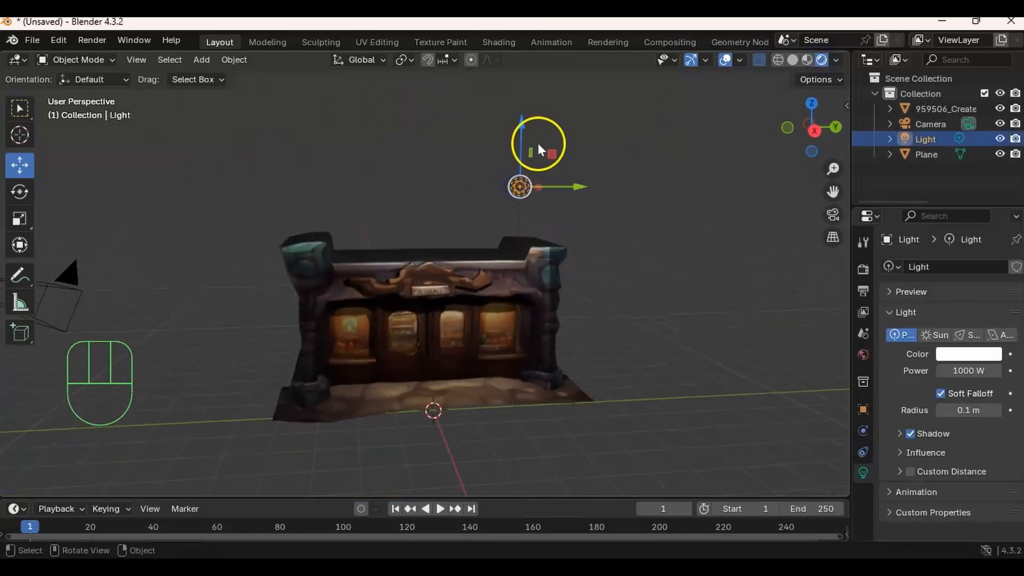
{"action": "left_click_drag", "start_coordinate": [577, 193], "coordinate": [382, 162]}
{"action": "middle_click_drag", "start_coordinate": [381, 240], "coordinate": [374, 209], "text": "shift"}
{"action": "middle_click_drag", "start_coordinate": [331, 158], "coordinate": [317, 152]}
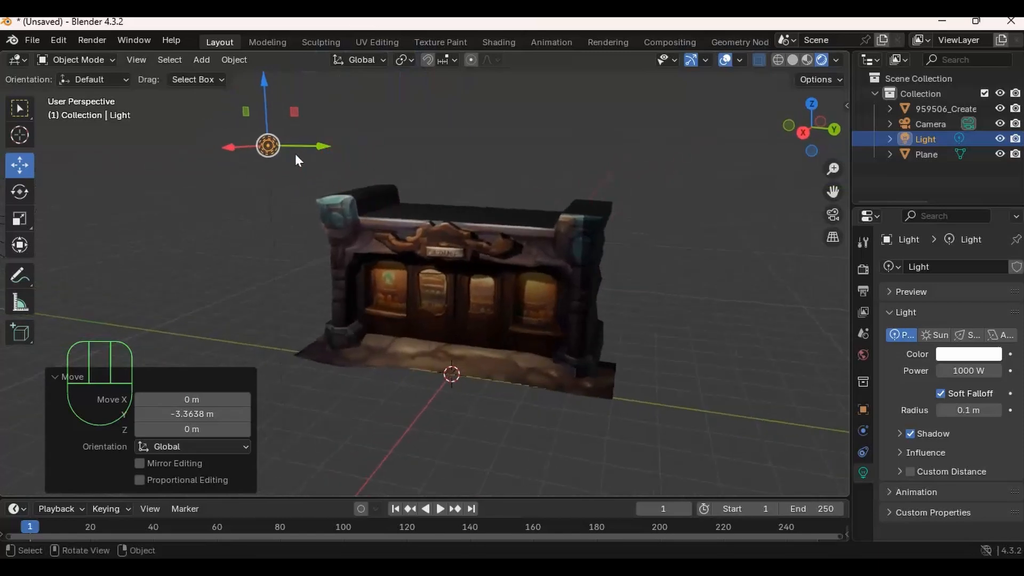
Duplicate the point light, bring the copy close to the shop's facade and shift it about 1.35 m along negative Y
{"action": "key", "text": "shift+a"}
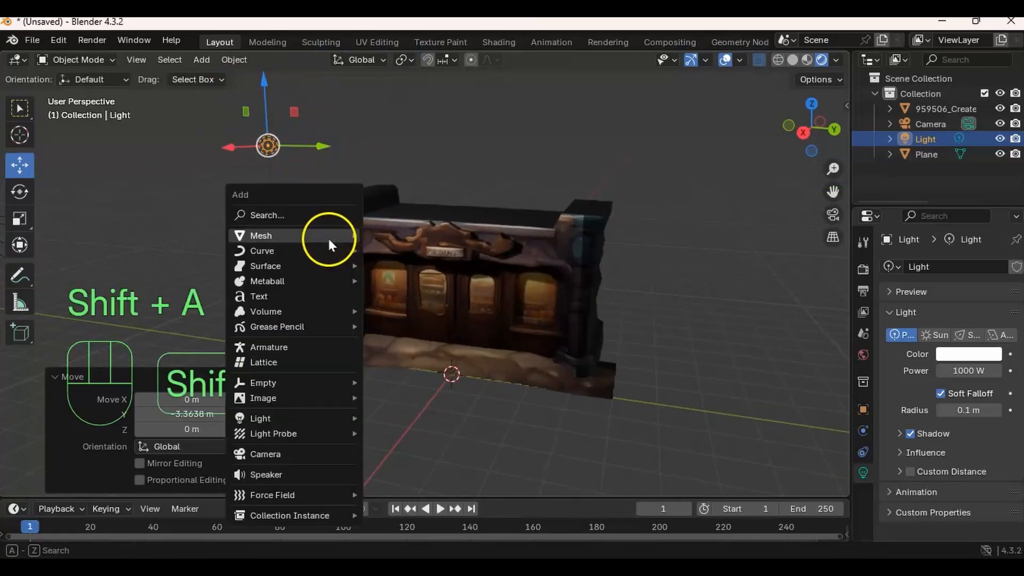
{"action": "mouse_move", "coordinate": [296, 415]}
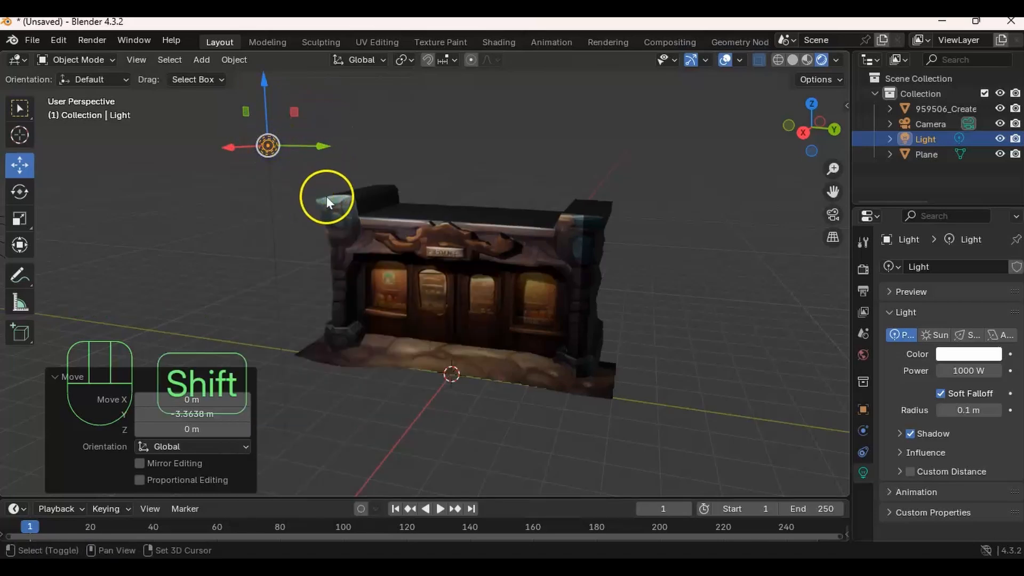
{"action": "key", "text": "shift+d"}
{"action": "left_click", "coordinate": [439, 347]}
{"action": "middle_click_drag", "start_coordinate": [439, 347], "coordinate": [302, 309]}
{"action": "middle_click_drag", "start_coordinate": [364, 292], "coordinate": [414, 267]}
{"action": "left_click_drag", "start_coordinate": [339, 348], "coordinate": [431, 303]}
{"action": "middle_click_drag", "start_coordinate": [430, 303], "coordinate": [526, 264]}
{"action": "key", "text": "g"}
{"action": "key", "text": "y"}
{"action": "left_click", "coordinate": [528, 219]}
Set the copied light's power to 200 W and place it directly in front of the leftmost shop window
{"action": "double_click", "coordinate": [967, 371]}
{"action": "type", "text": "20"}
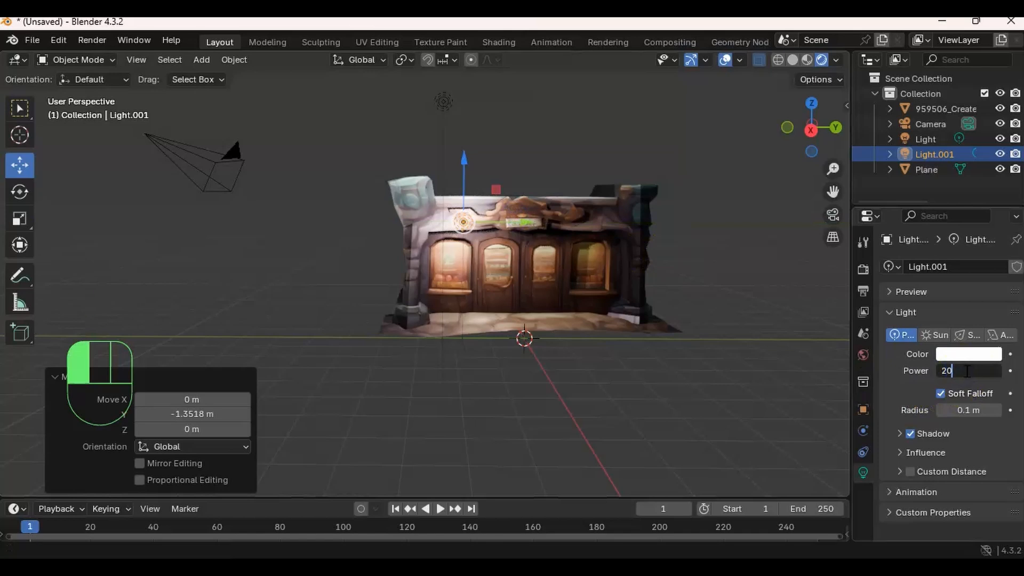
{"action": "type", "text": "0"}
{"action": "left_click", "coordinate": [499, 205]}
{"action": "left_click_drag", "start_coordinate": [459, 158], "coordinate": [453, 216]}
{"action": "middle_click_drag", "start_coordinate": [512, 219], "coordinate": [443, 221]}
{"action": "left_click_drag", "start_coordinate": [325, 303], "coordinate": [419, 288]}
{"action": "middle_click_drag", "start_coordinate": [475, 308], "coordinate": [530, 266]}
{"action": "left_click_drag", "start_coordinate": [533, 262], "coordinate": [516, 258]}
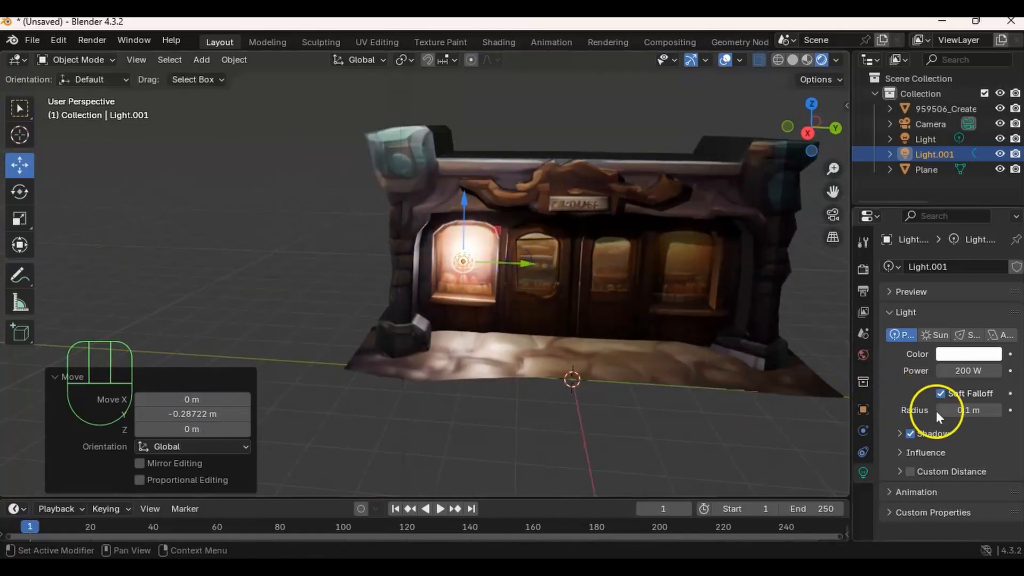
Set the window light's power to 50 W and nudge it about 0.07 m along negative Y
{"action": "left_click", "coordinate": [981, 378]}
{"action": "type", "text": "50"}
{"action": "key", "text": "Return"}
{"action": "middle_click_drag", "start_coordinate": [508, 246], "coordinate": [475, 271]}
{"action": "left_click_drag", "start_coordinate": [492, 274], "coordinate": [488, 272]}
{"action": "middle_click_drag", "start_coordinate": [400, 254], "coordinate": [452, 226]}
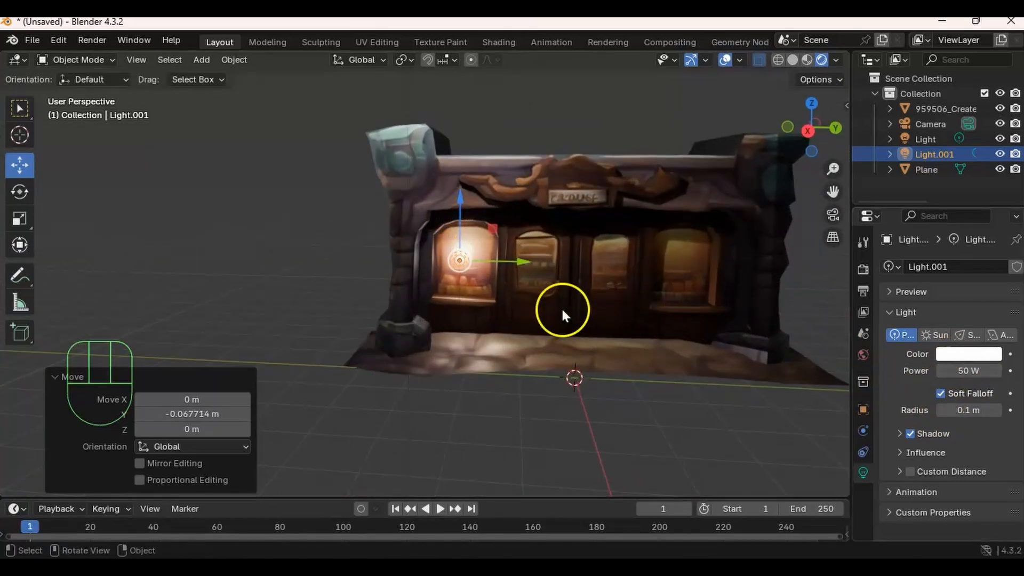
Change the leftmost window light's color to a pale warm yellow
{"action": "scroll", "coordinate": [562, 311], "scroll_direction": "up", "scroll_amount": 2}
{"action": "middle_click_drag", "start_coordinate": [729, 309], "coordinate": [645, 303], "text": "shift"}
{"action": "left_click", "coordinate": [958, 356]}
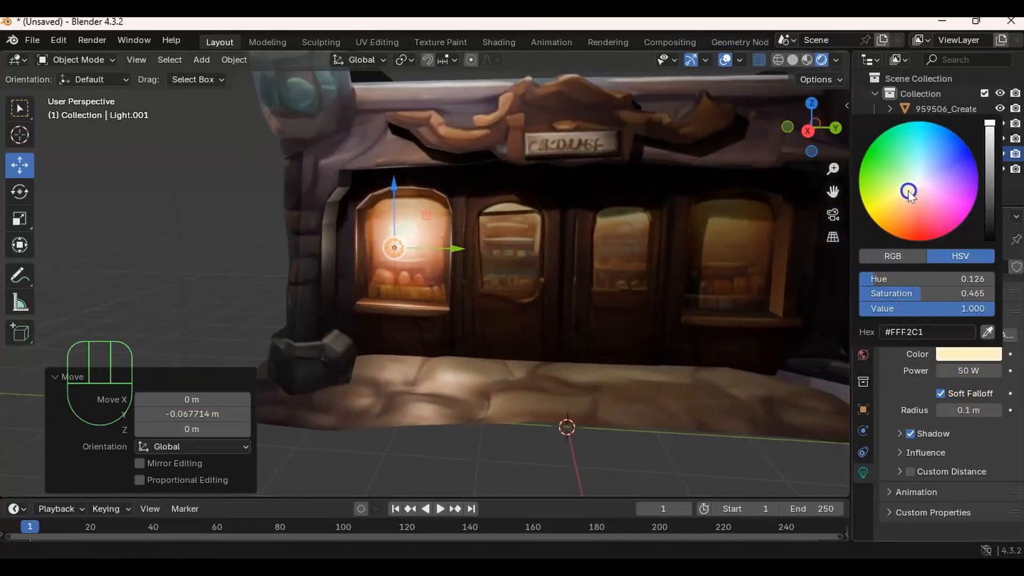
Duplicate the warm light in front of each of the other three windows and turn off shadows on the rightmost copy
{"action": "middle_click_drag", "start_coordinate": [549, 241], "coordinate": [427, 254], "text": "shift"}
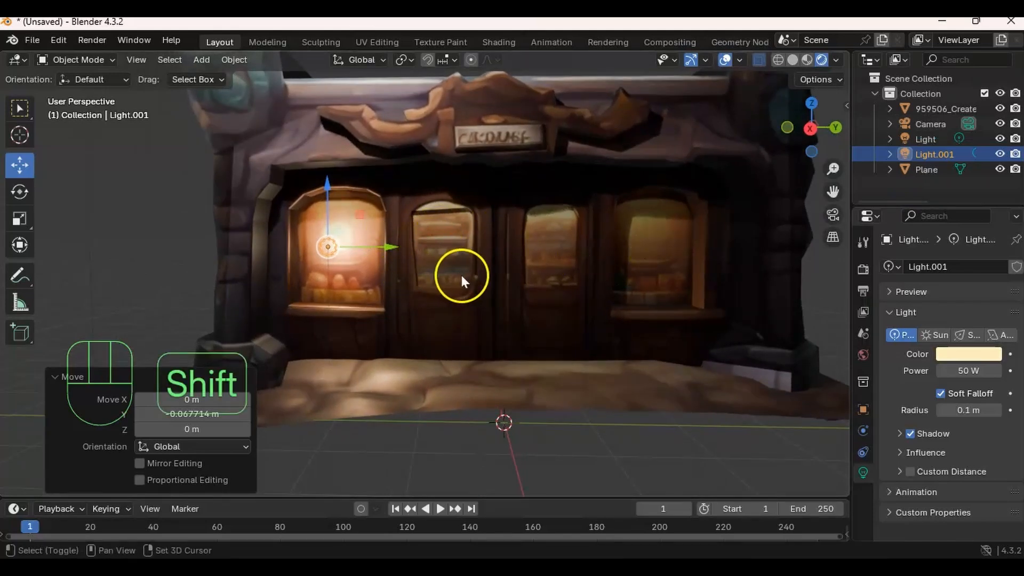
{"action": "key", "text": "shift+d"}
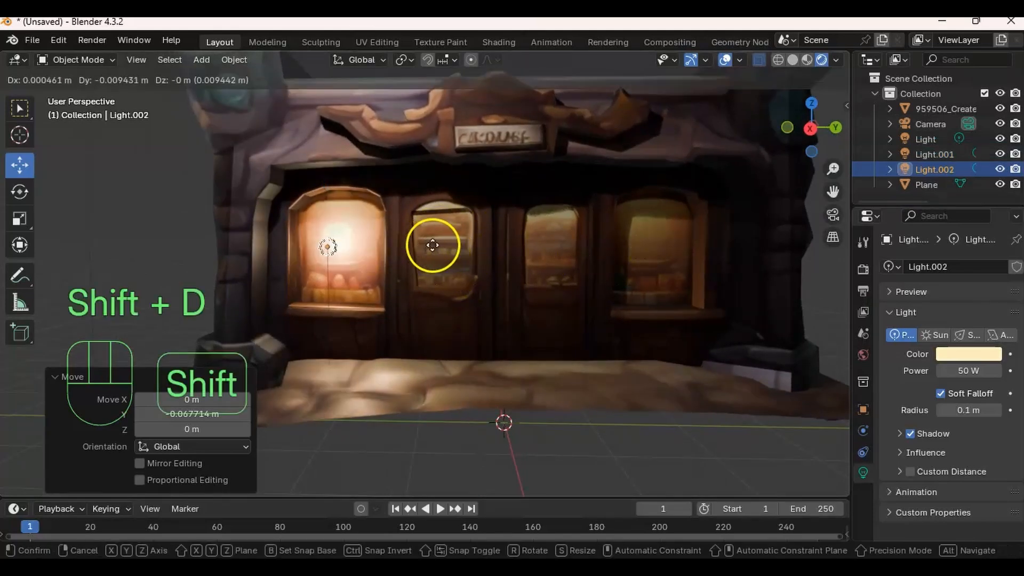
{"action": "left_click", "coordinate": [536, 248]}
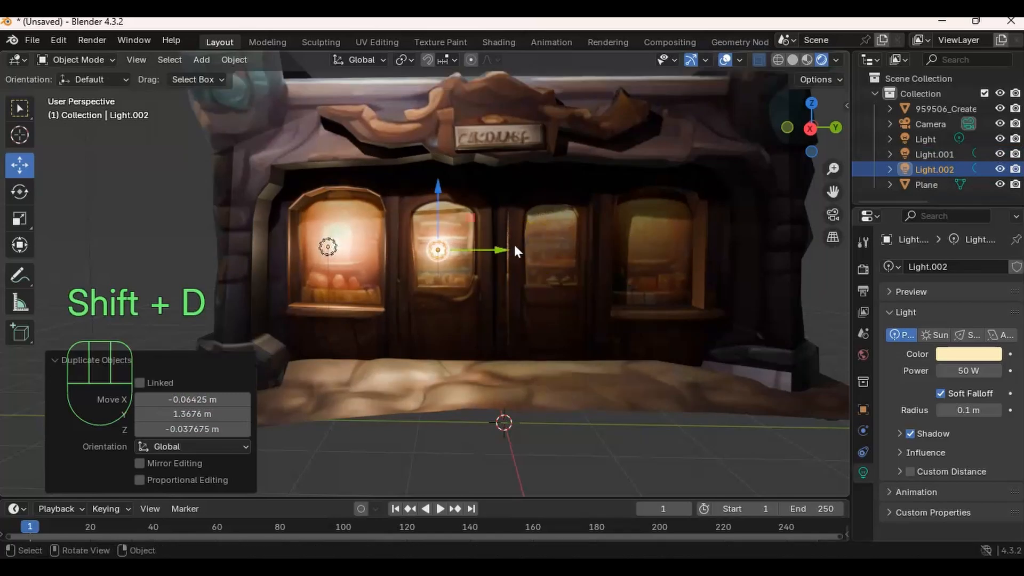
{"action": "key", "text": "shift+d"}
{"action": "left_click", "coordinate": [628, 250]}
{"action": "key", "text": "shift+d"}
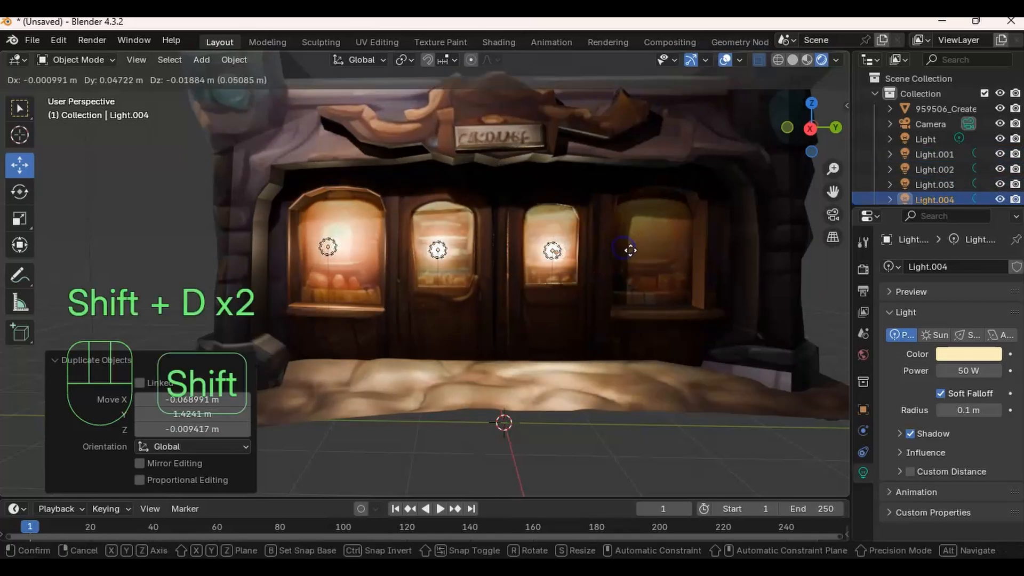
{"action": "left_click", "coordinate": [694, 254]}
{"action": "middle_click_drag", "start_coordinate": [728, 249], "coordinate": [522, 277]}
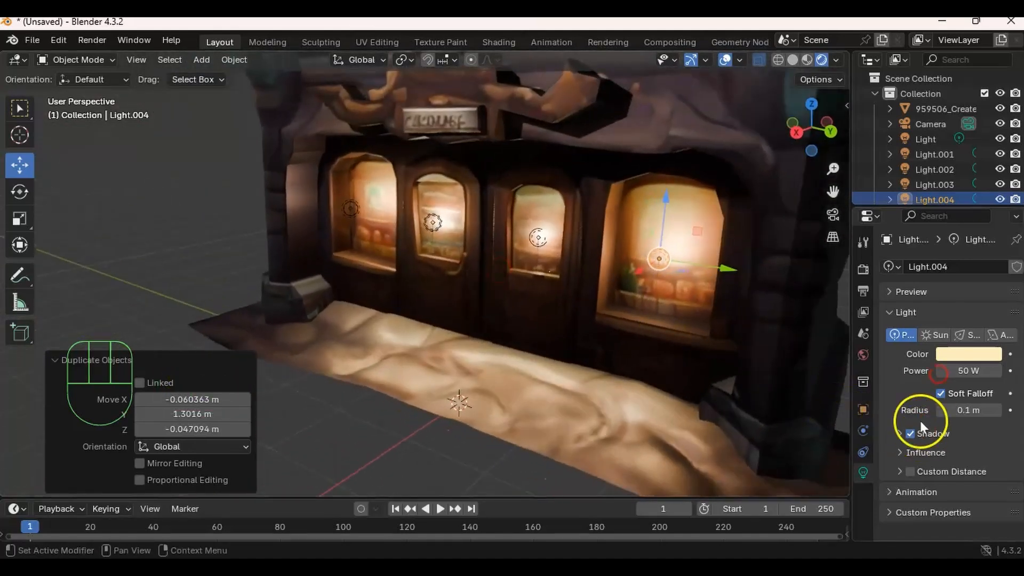
{"action": "left_click", "coordinate": [911, 433]}
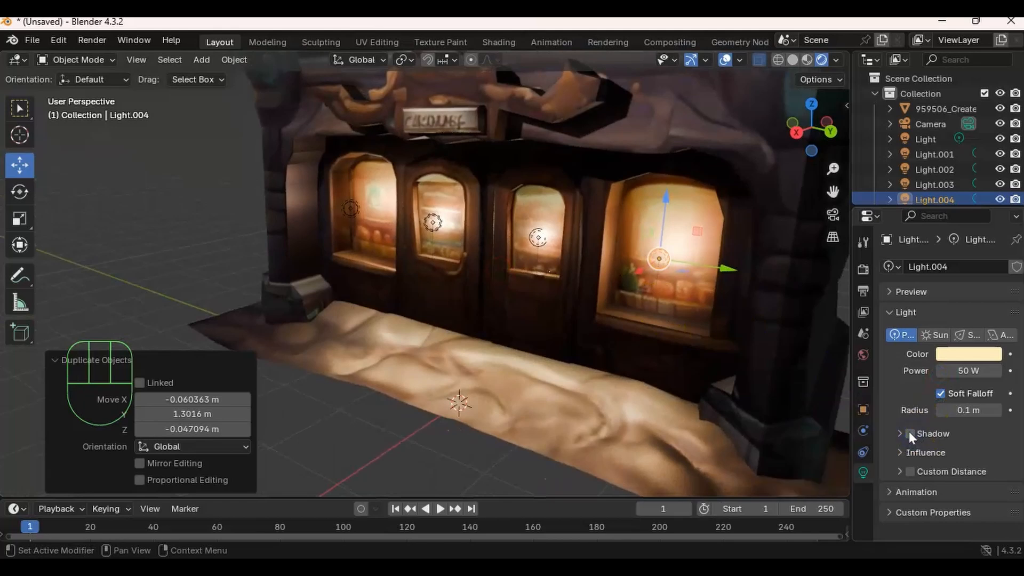
Duplicate the shadowless light and bring the copy up to the carved sign above the doors
{"action": "middle_click_drag", "start_coordinate": [447, 220], "coordinate": [530, 256]}
{"action": "key", "text": "shift+d"}
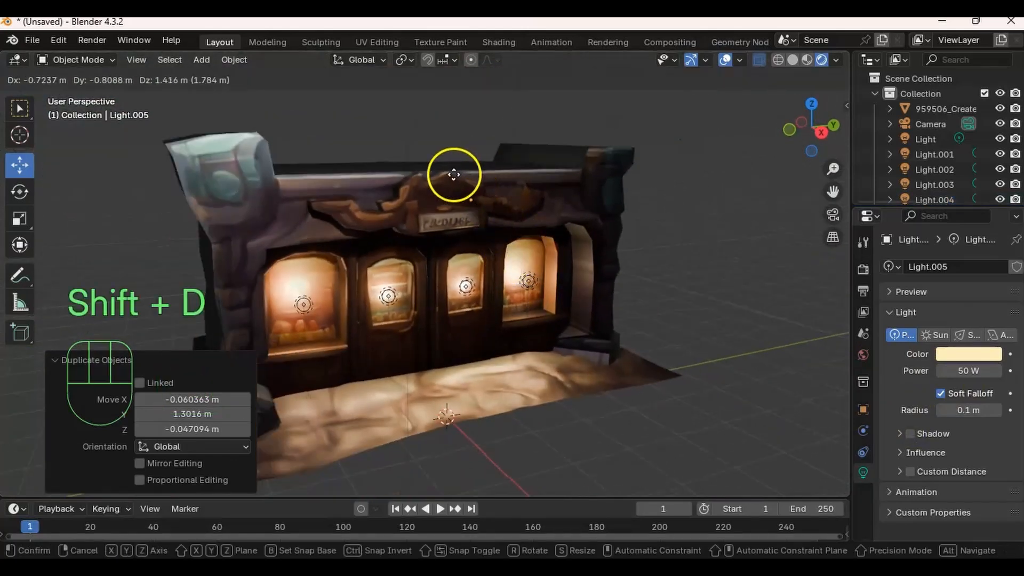
{"action": "middle_click_drag", "start_coordinate": [455, 174], "coordinate": [439, 165]}
{"action": "left_click", "coordinate": [565, 237]}
{"action": "left_click_drag", "start_coordinate": [574, 199], "coordinate": [555, 302]}
{"action": "middle_click_drag", "start_coordinate": [555, 302], "coordinate": [472, 251]}
{"action": "left_click_drag", "start_coordinate": [587, 310], "coordinate": [498, 310]}
Fine-tune the sign light's position just in front of the sign, nudging it about 0.13 m along Y
{"action": "mouse_move", "coordinate": [448, 262]}
{"action": "left_mouse_down"}
{"action": "mouse_move", "coordinate": [463, 169]}
{"action": "mouse_move", "coordinate": [453, 254]}
{"action": "left_mouse_up"}
{"action": "middle_click_drag", "start_coordinate": [452, 254], "coordinate": [574, 242]}
{"action": "left_click_drag", "start_coordinate": [546, 226], "coordinate": [529, 220]}
{"action": "middle_click_drag", "start_coordinate": [529, 220], "coordinate": [473, 238]}
{"action": "left_click_drag", "start_coordinate": [511, 220], "coordinate": [522, 218]}
{"action": "middle_click_drag", "start_coordinate": [522, 219], "coordinate": [451, 158]}
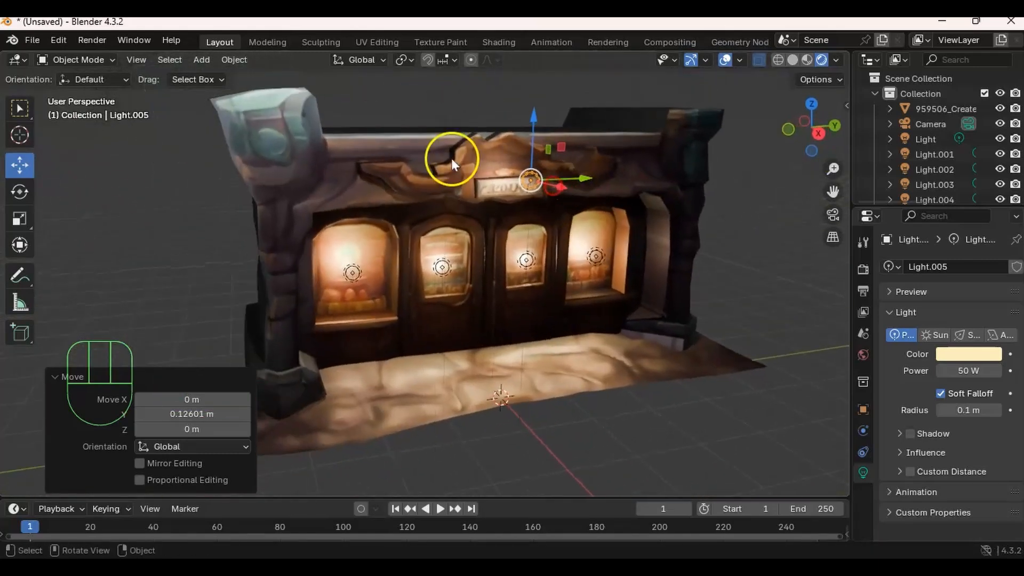
{"action": "middle_click_drag", "start_coordinate": [460, 270], "coordinate": [476, 245], "text": "shift"}
{"action": "middle_click_drag", "start_coordinate": [476, 244], "coordinate": [505, 211], "text": "ctrl"}
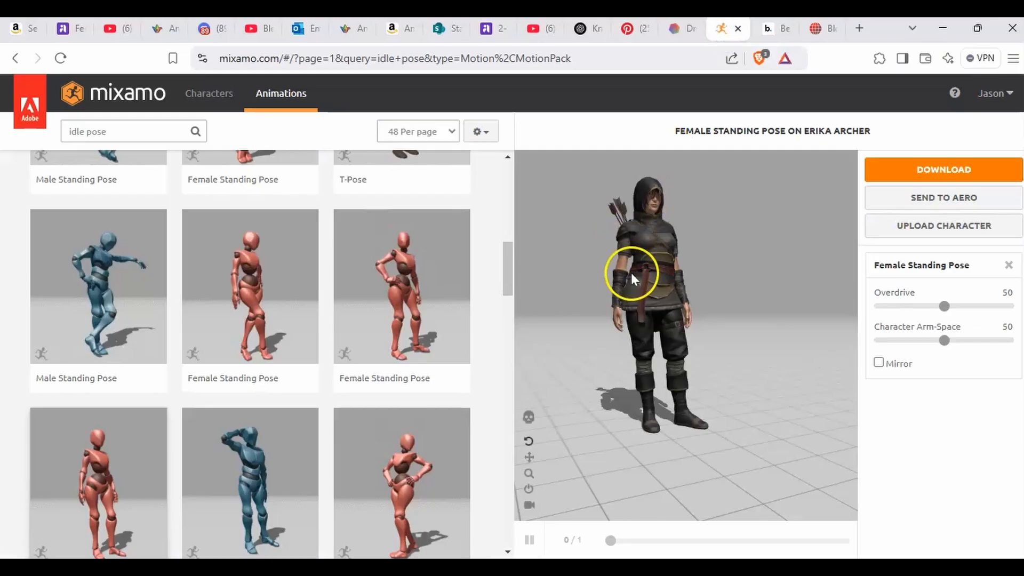
Switch to Mixamo, view the Female Standing Pose on Erika Archer and clear the "idle pose" animation search
{"action": "left_click_drag", "start_coordinate": [723, 382], "coordinate": [711, 361]}
{"action": "scroll", "coordinate": [144, 217], "scroll_direction": "up", "scroll_amount": 1}
{"action": "scroll", "coordinate": [144, 224], "scroll_direction": "up", "scroll_amount": 3}
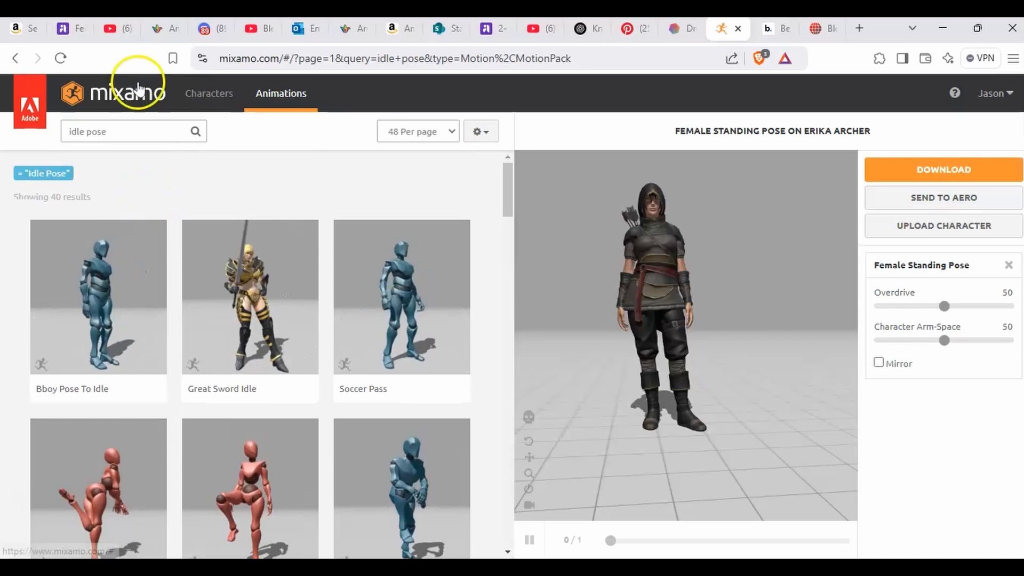
{"action": "left_click", "coordinate": [126, 133]}
{"action": "key", "text": "ctrl+a"}
{"action": "key", "text": "BackSpace"}
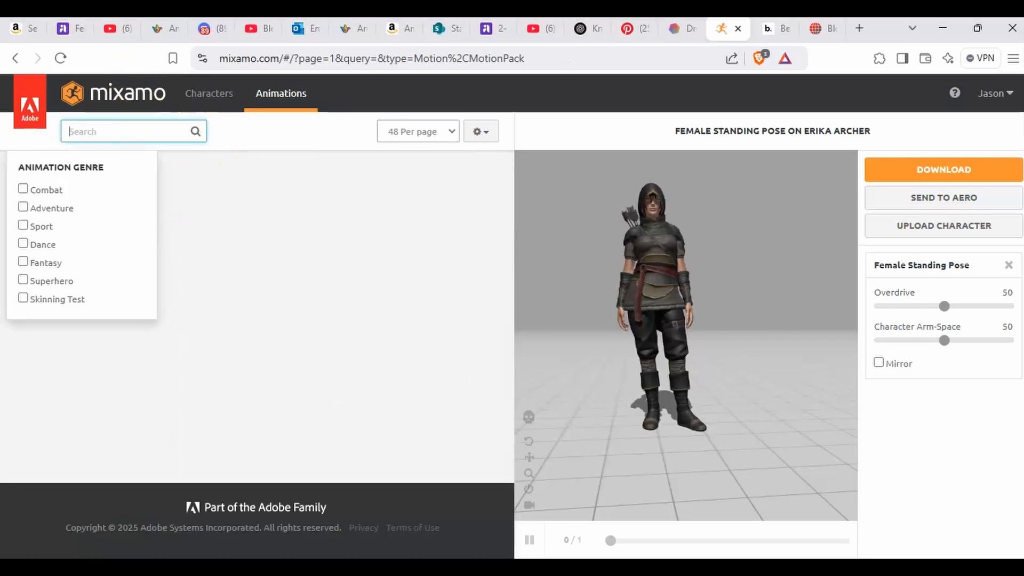
Browse the character library and open the download settings for the posed Erika Archer
{"action": "left_click", "coordinate": [227, 99]}
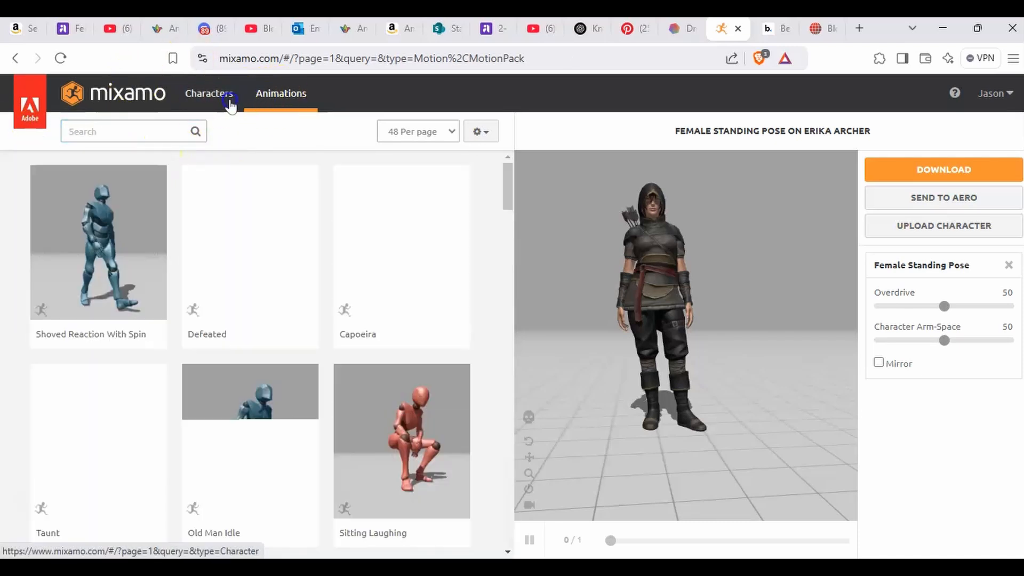
{"action": "scroll", "coordinate": [255, 220], "scroll_direction": "down", "scroll_amount": 20}
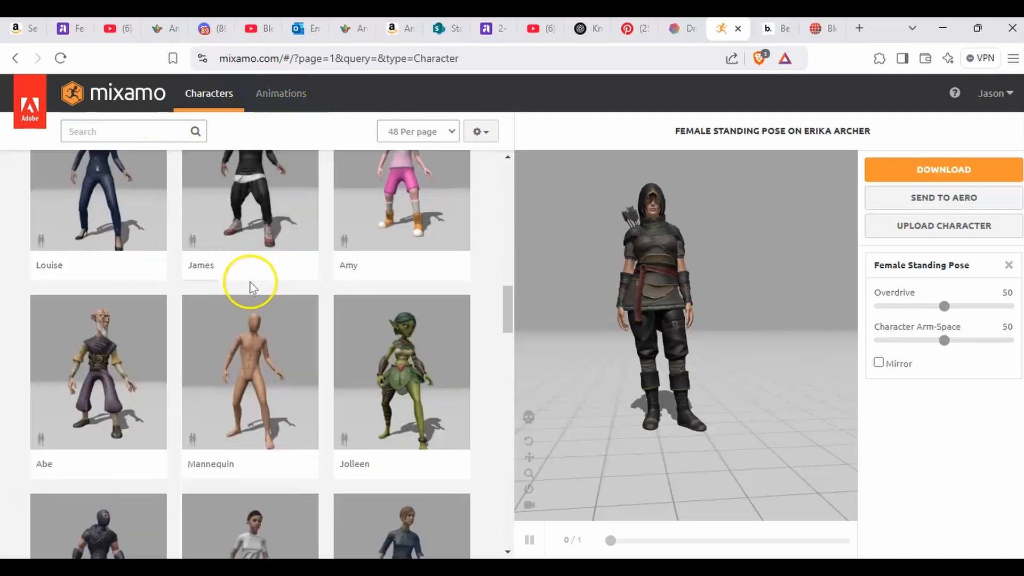
{"action": "scroll", "coordinate": [250, 288], "scroll_direction": "down", "scroll_amount": 5}
{"action": "scroll", "coordinate": [240, 515], "scroll_direction": "down", "scroll_amount": 5}
{"action": "scroll", "coordinate": [222, 245], "scroll_direction": "up", "scroll_amount": 1}
{"action": "scroll", "coordinate": [226, 250], "scroll_direction": "down", "scroll_amount": 9}
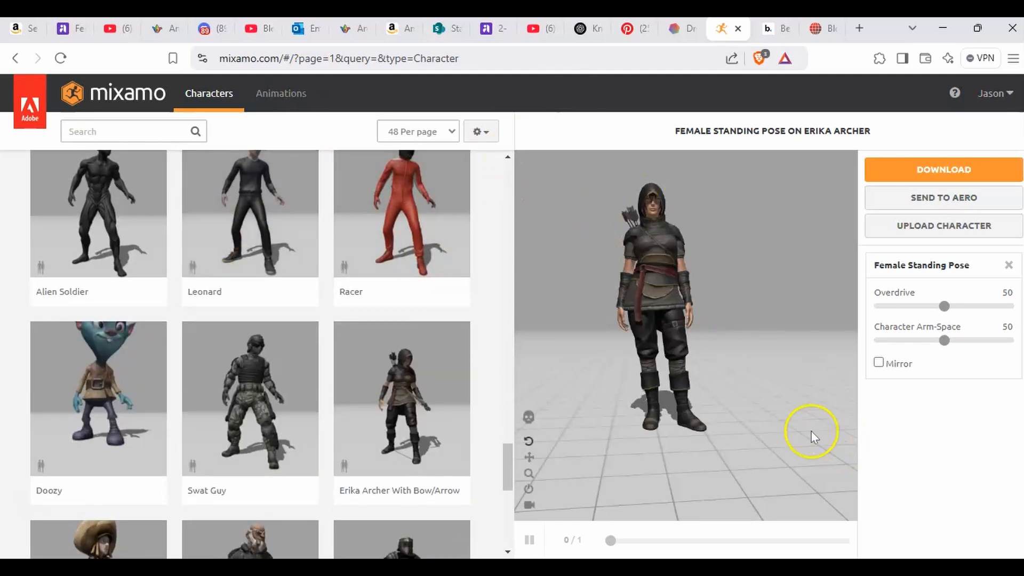
{"action": "scroll", "coordinate": [368, 427], "scroll_direction": "down", "scroll_amount": 3}
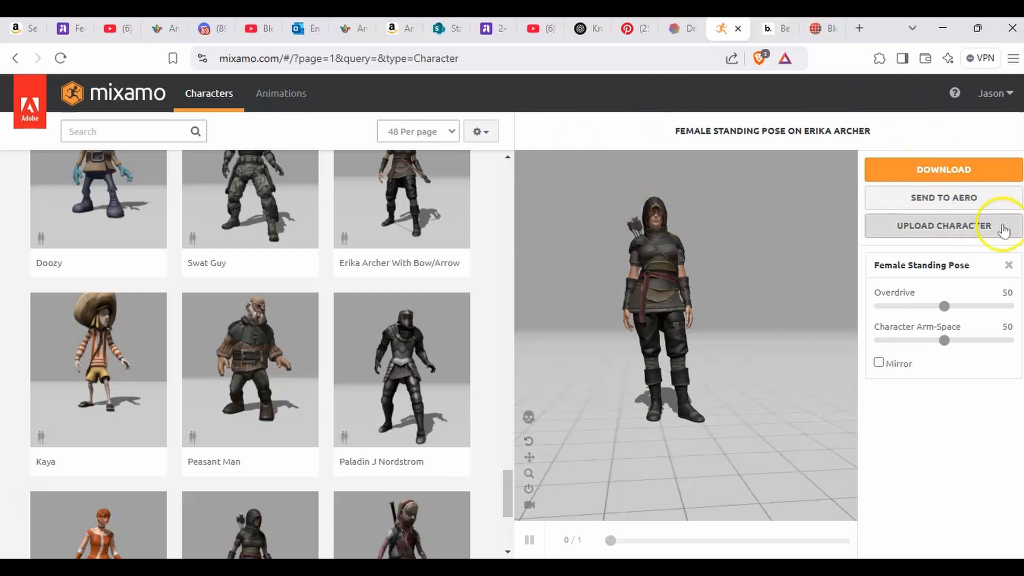
{"action": "left_click", "coordinate": [957, 170]}
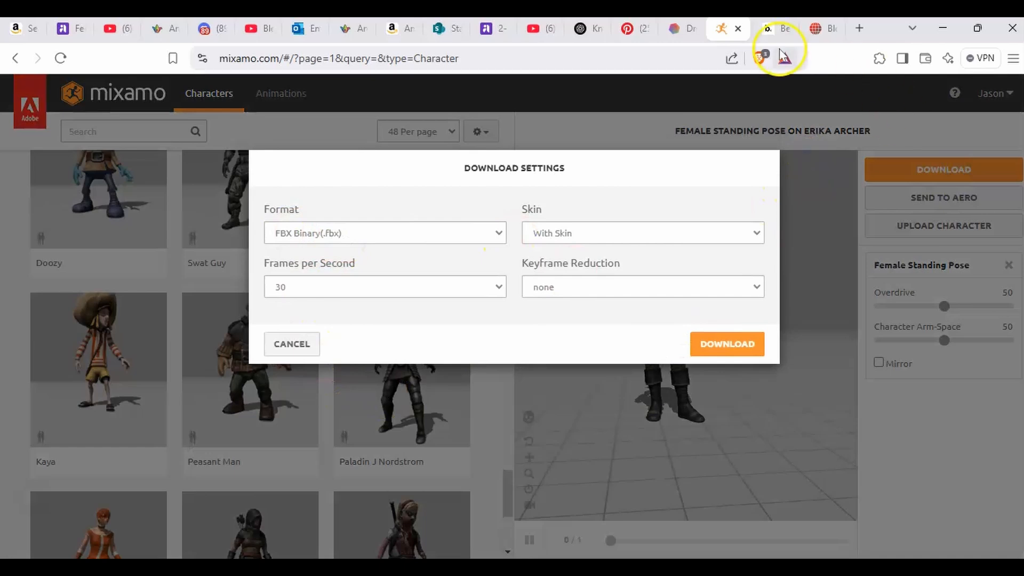
Switch back to Blender and open the FBX import
{"action": "mouse_move", "coordinate": [666, 567]}
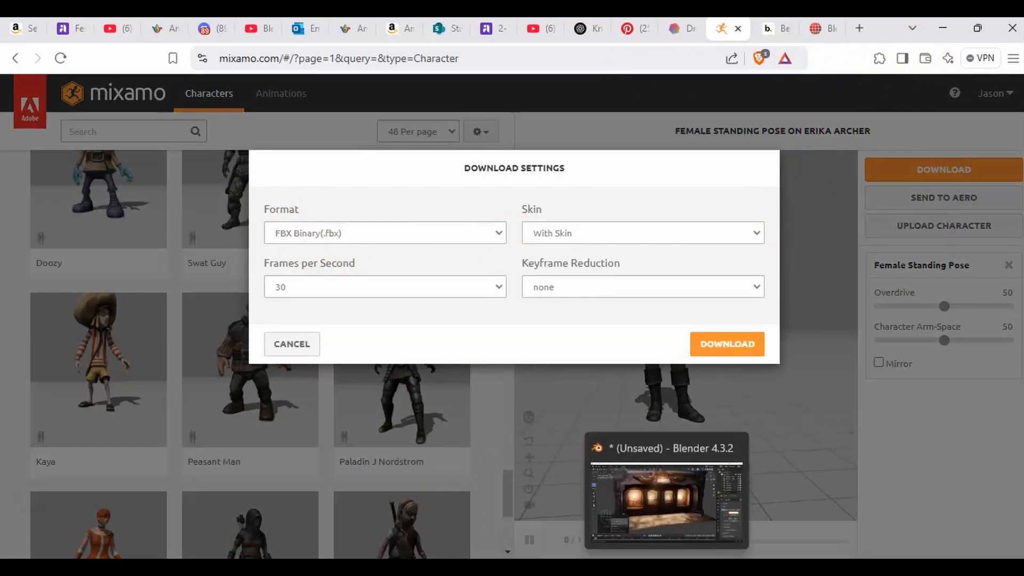
{"action": "left_click", "coordinate": [666, 495]}
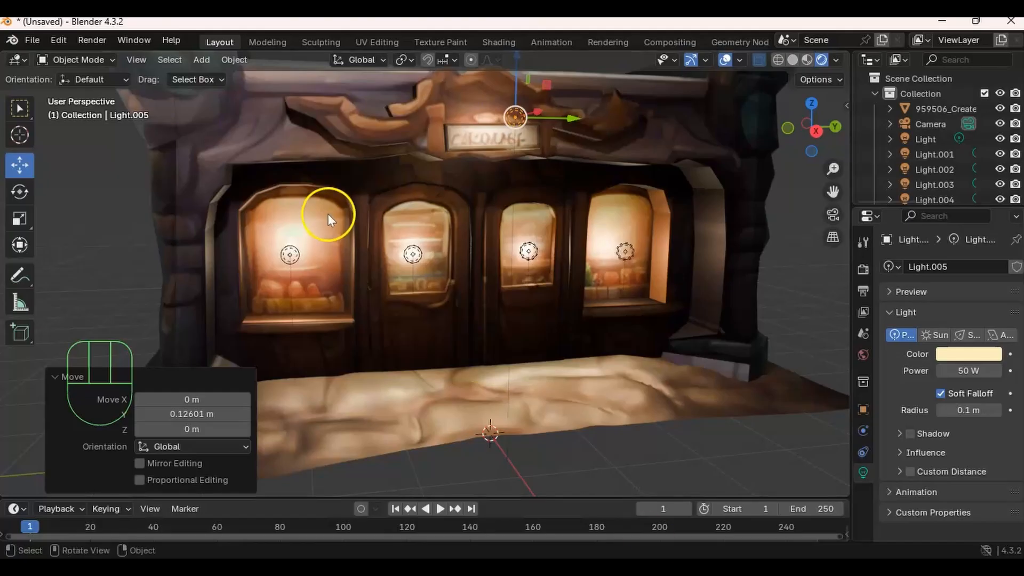
{"action": "left_click", "coordinate": [33, 41]}
{"action": "mouse_move", "coordinate": [68, 241]}
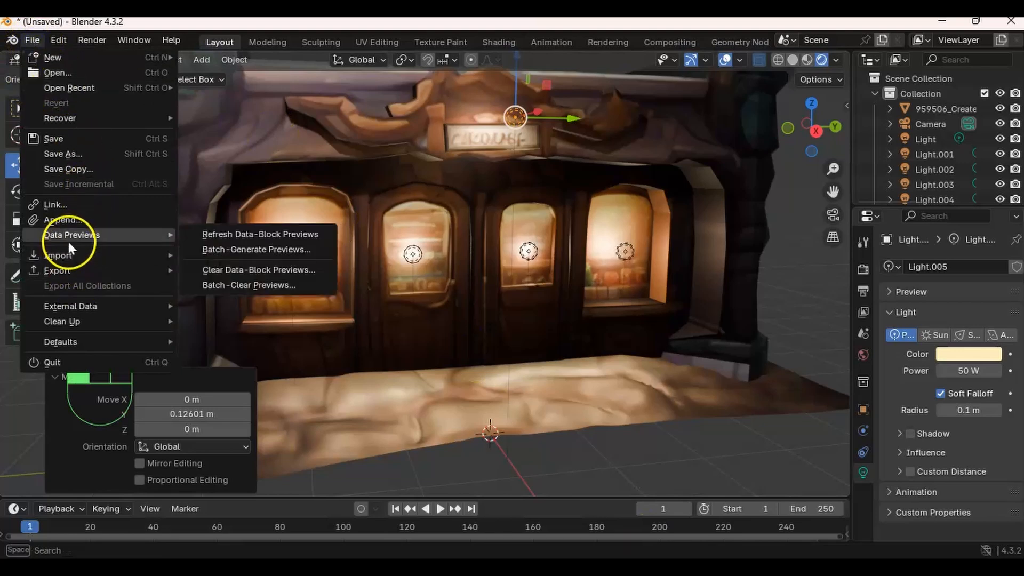
{"action": "mouse_move", "coordinate": [92, 255]}
{"action": "left_click", "coordinate": [225, 390]}
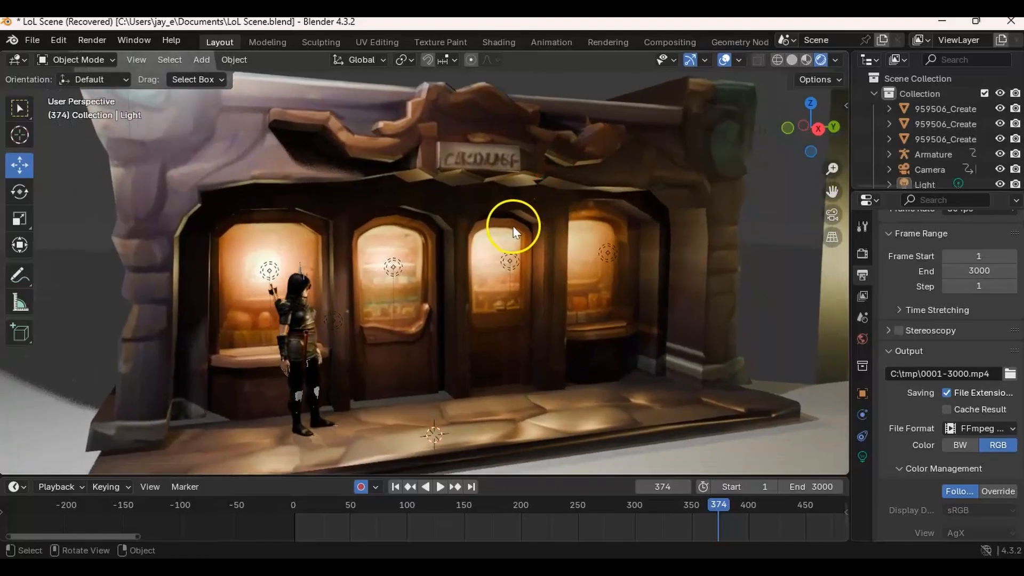
Switch to the LoL Scene file and examine its lit shop facade with the archer in front
{"action": "scroll", "coordinate": [514, 225], "scroll_direction": "up", "scroll_amount": 1}
{"action": "middle_click_drag", "start_coordinate": [539, 211], "coordinate": [542, 185], "text": "shift"}
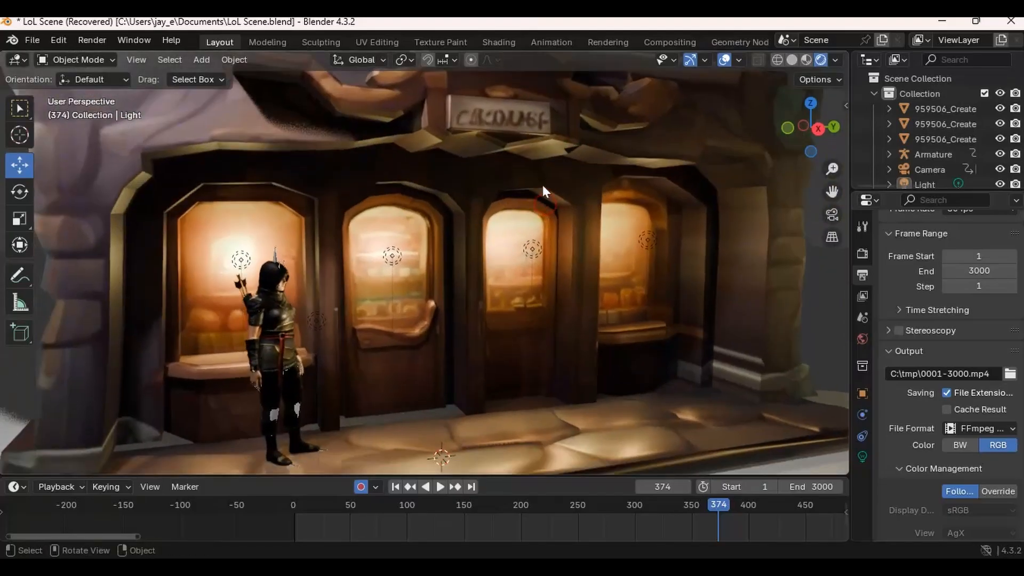
{"action": "middle_click_drag", "start_coordinate": [513, 234], "coordinate": [555, 252], "text": "shift"}
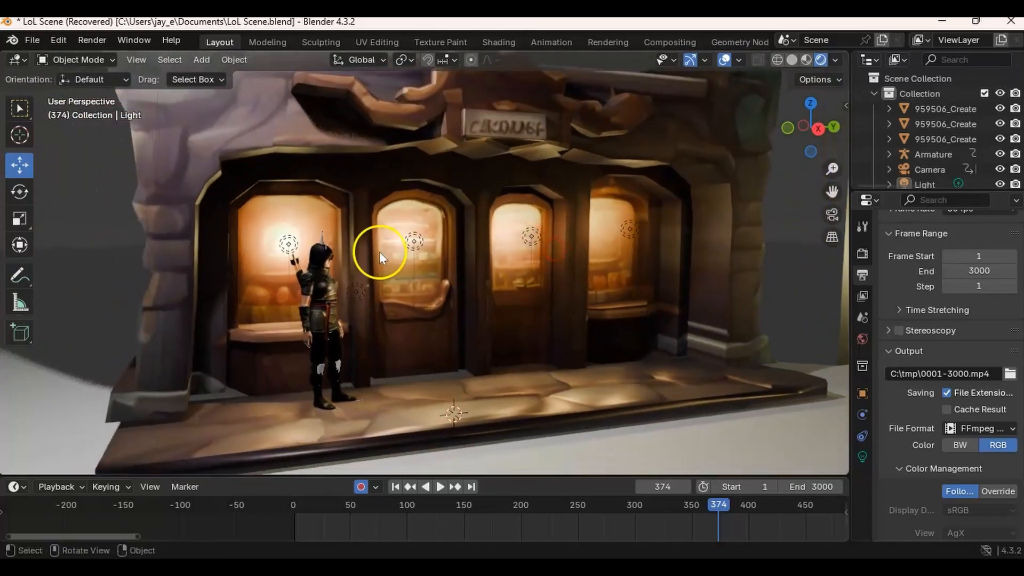
Hide the archer's armature in the LoL Scene
{"action": "left_click", "coordinate": [323, 238]}
{"action": "key", "text": "h"}
{"action": "middle_click_drag", "start_coordinate": [392, 240], "coordinate": [475, 239]}
{"action": "middle_click_drag", "start_coordinate": [414, 200], "coordinate": [551, 260]}
{"action": "middle_click_drag", "start_coordinate": [373, 176], "coordinate": [515, 213]}
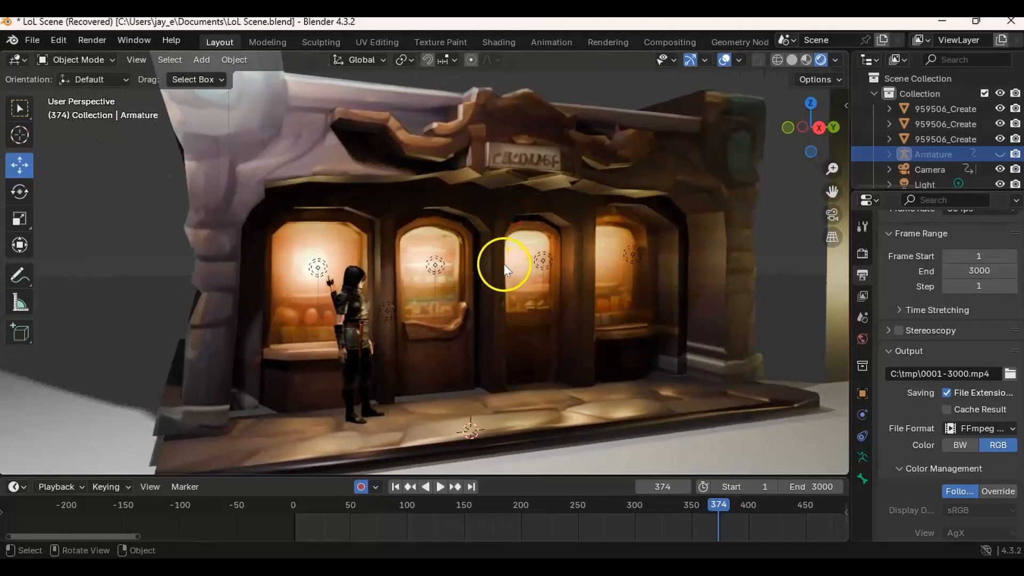